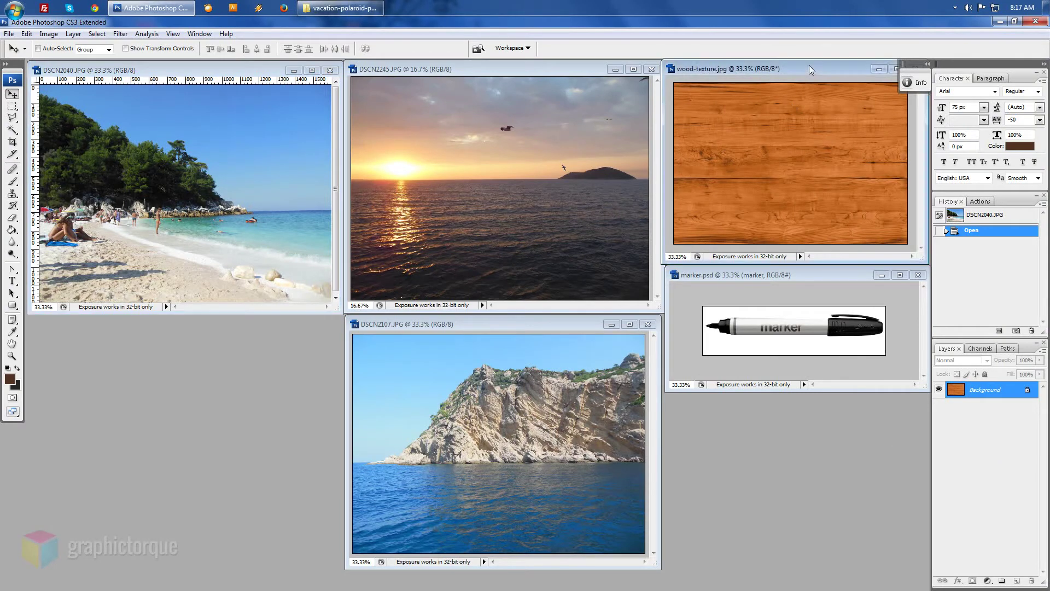
- Minimize the three vacation photos and marker.psd, and enlarge the wood-texture window
drag(809, 69, 194, 338)
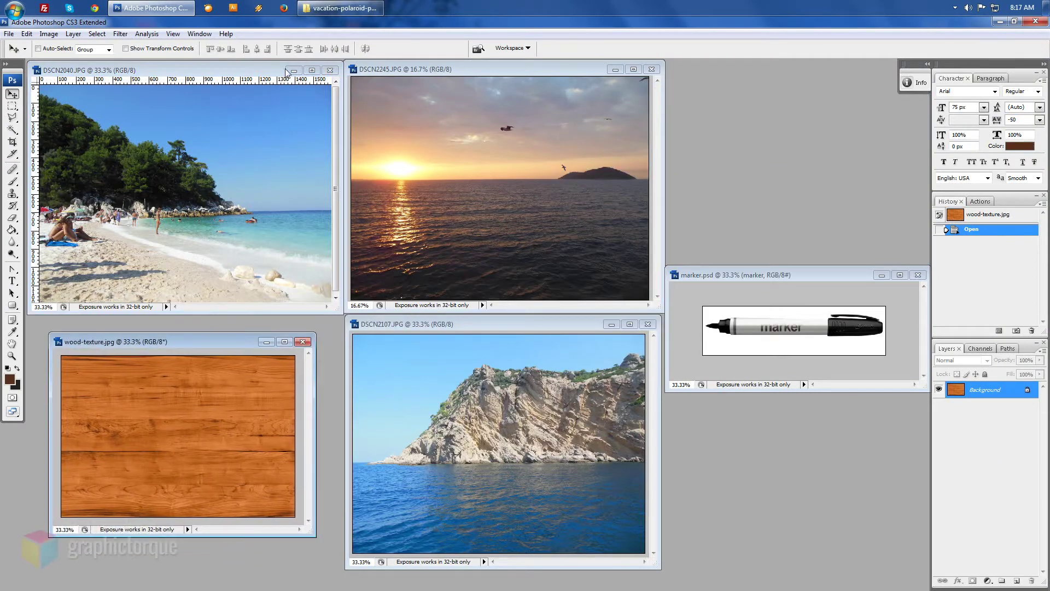
click(294, 70)
click(615, 69)
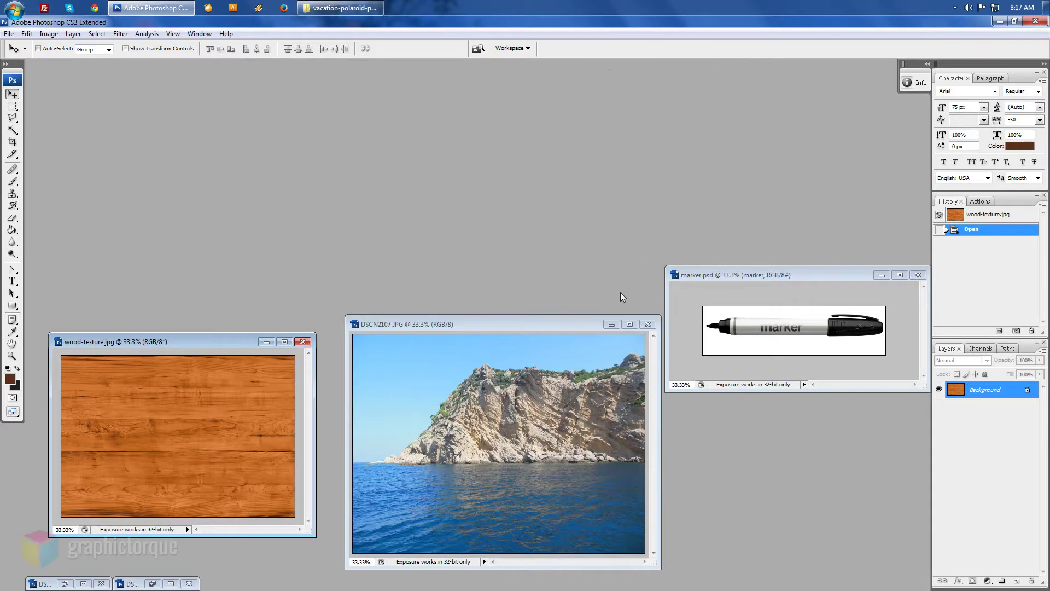
click(612, 325)
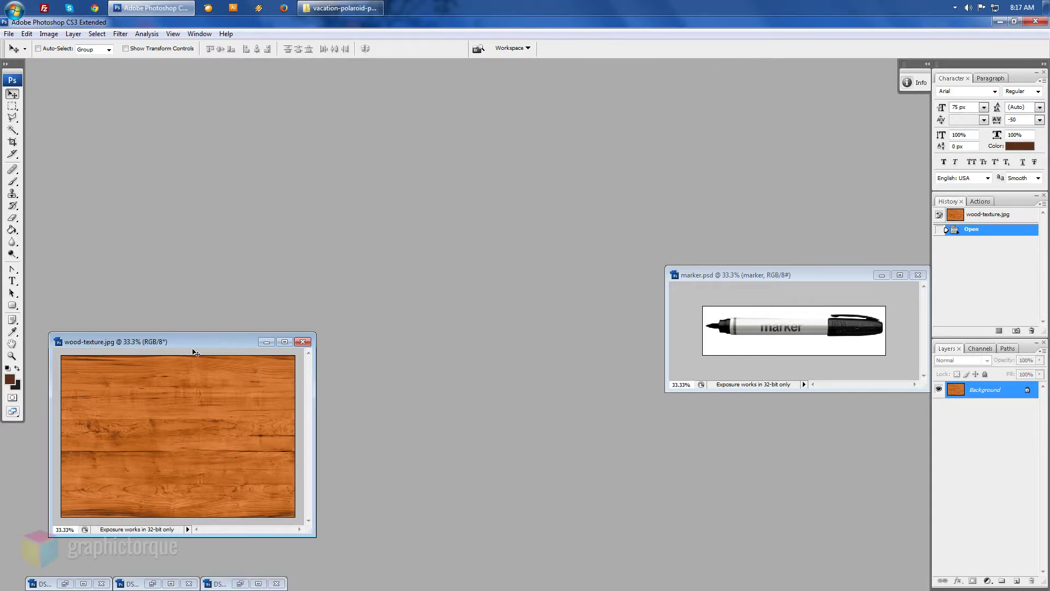
drag(195, 352, 179, 90)
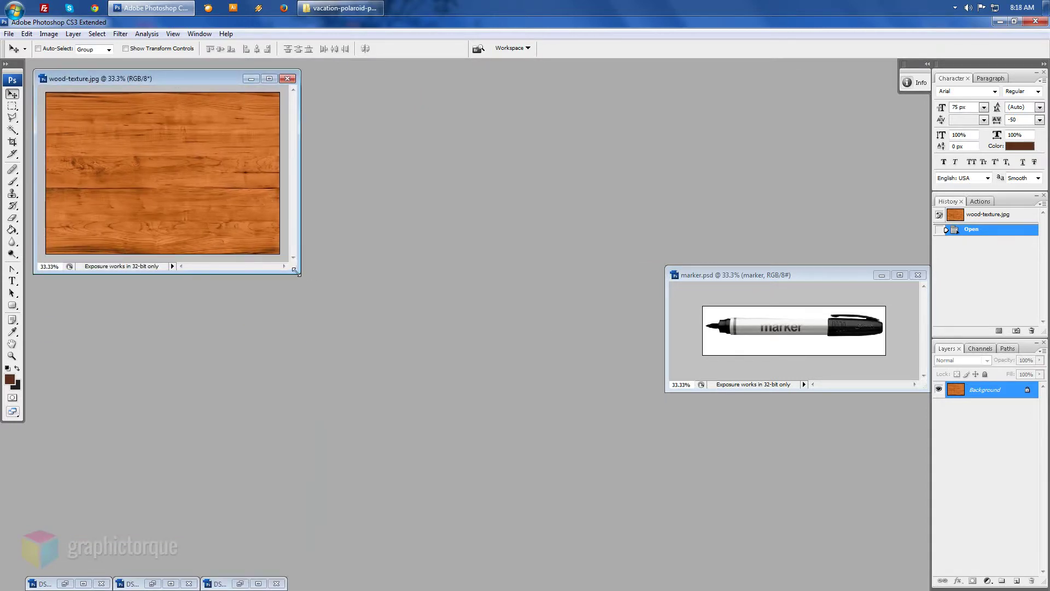
mouse_move(295, 270)
mouse_down()
mouse_move(679, 572)
mouse_move(762, 574)
mouse_up()
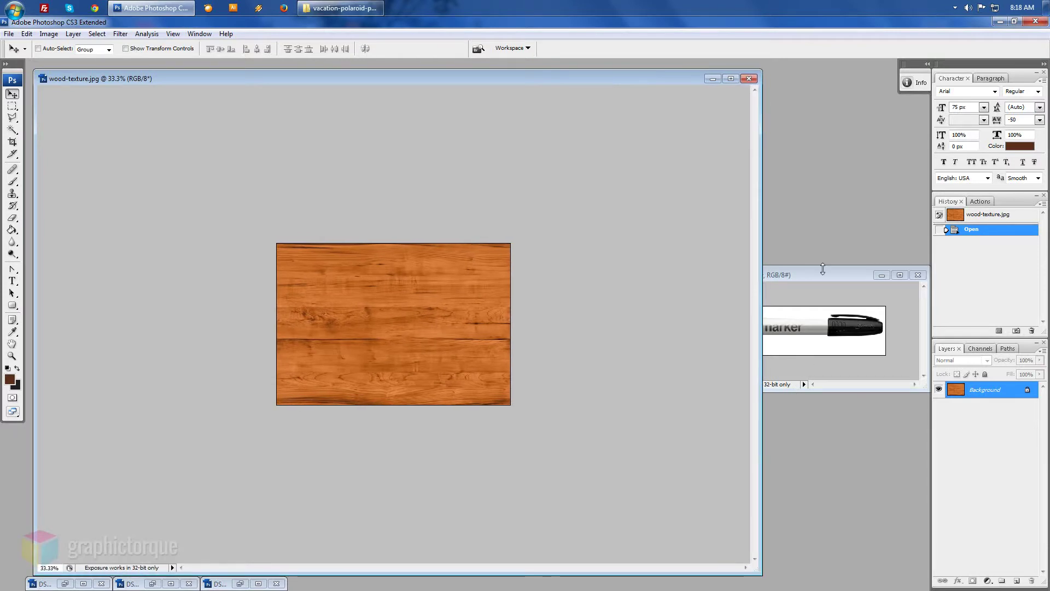
click(882, 274)
- Widen the wood-texture window further and zoom it to 100%
drag(761, 307, 872, 322)
key(ctrl+plus)
key(ctrl+plus)
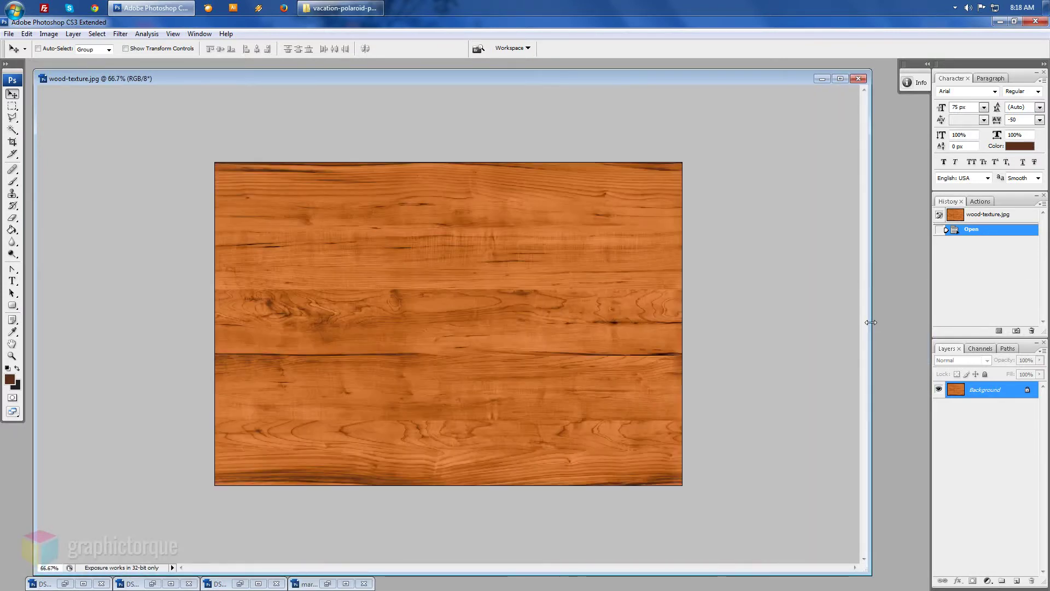
key(ctrl+plus)
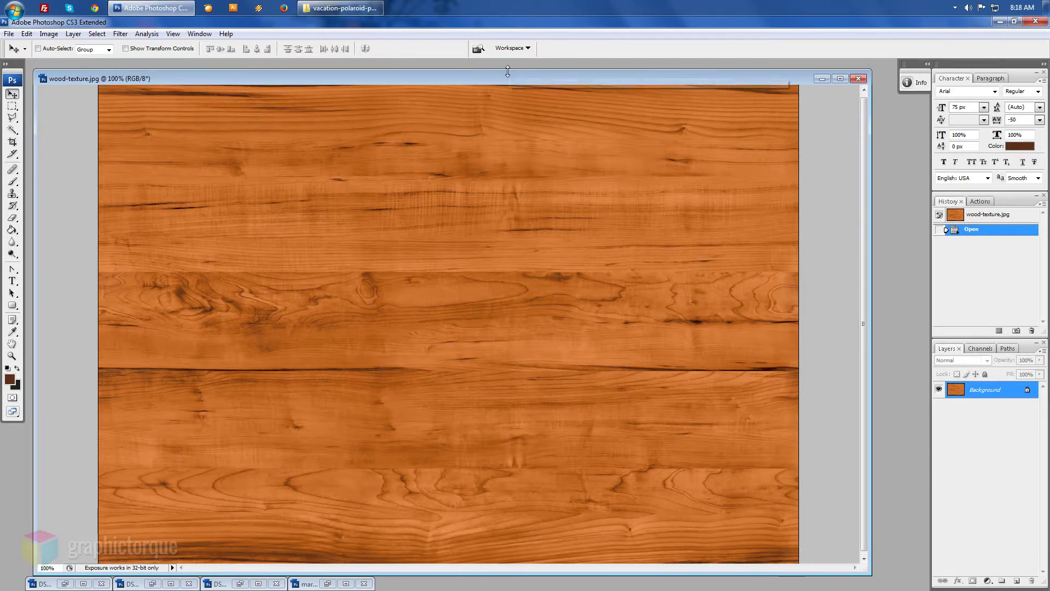
drag(507, 70, 504, 65)
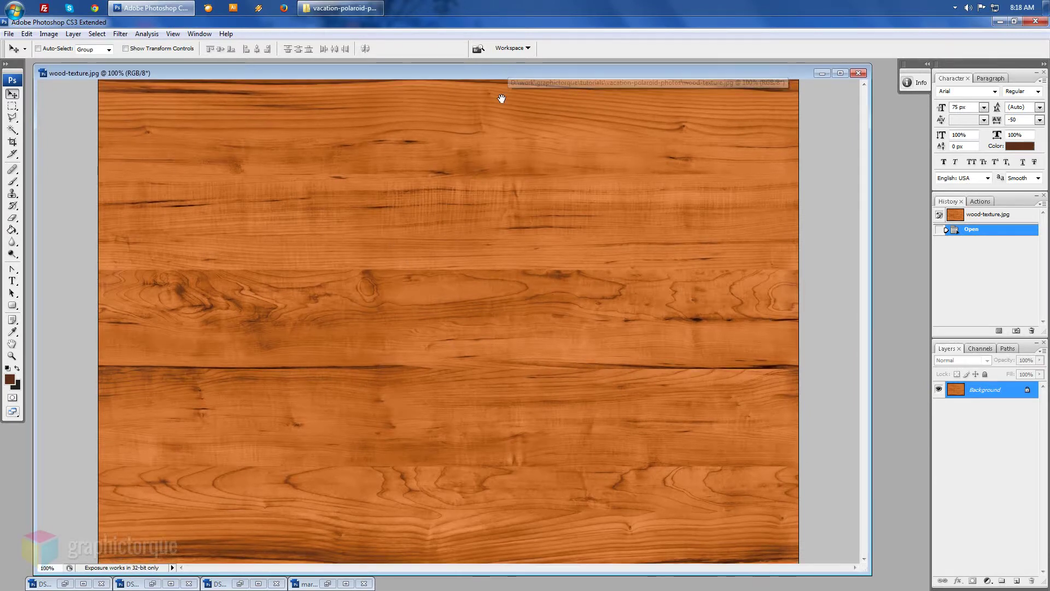
- Convert the Background into Layer 0 and add a new empty layer above it
double_click(1019, 393)
key(Return)
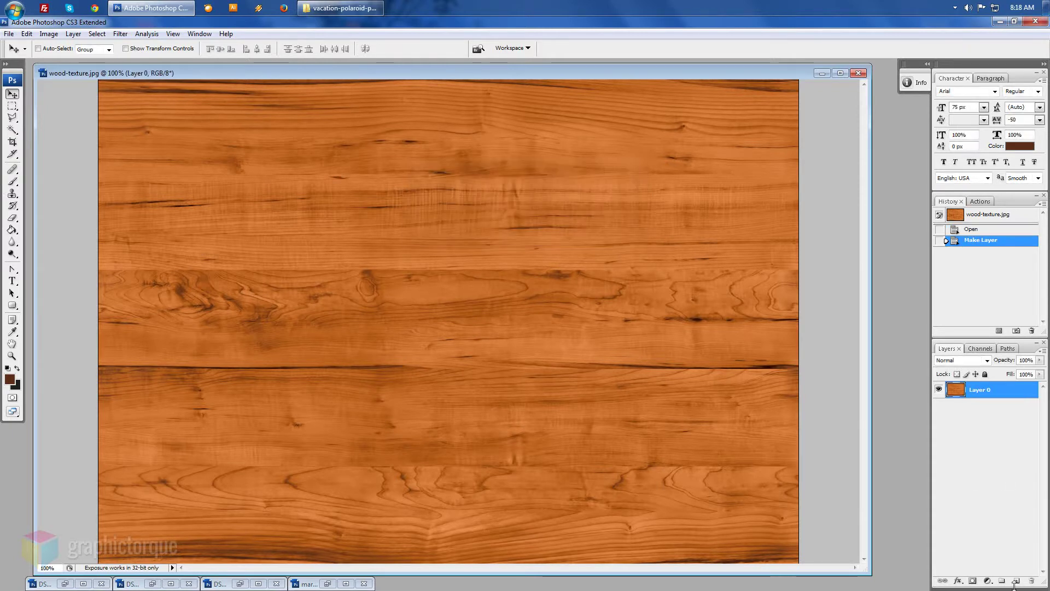
click(1016, 583)
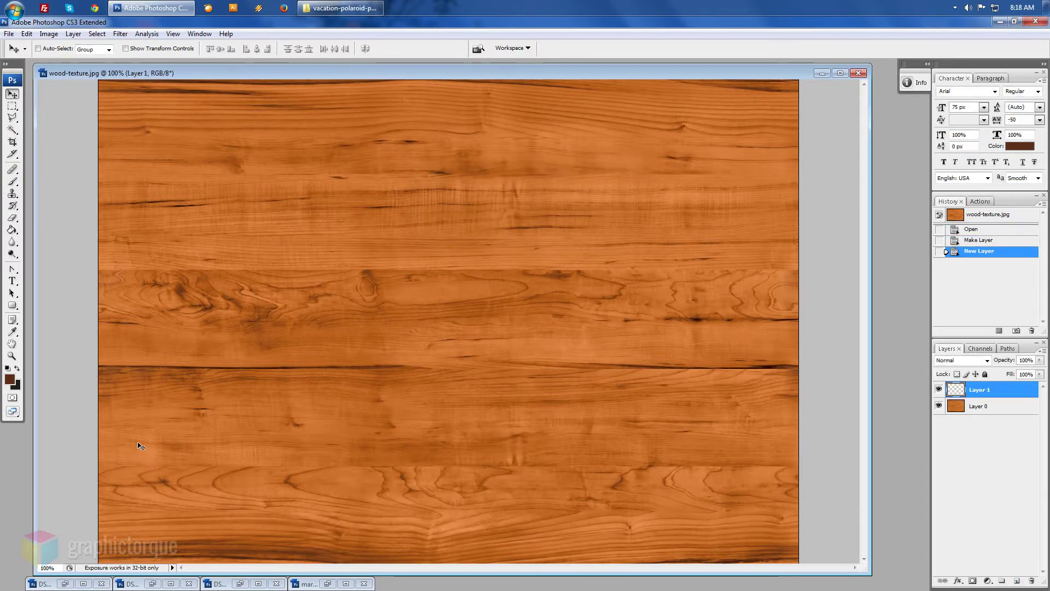
- Marquee a square left of the wood's centre and fill it with white
click(12, 105)
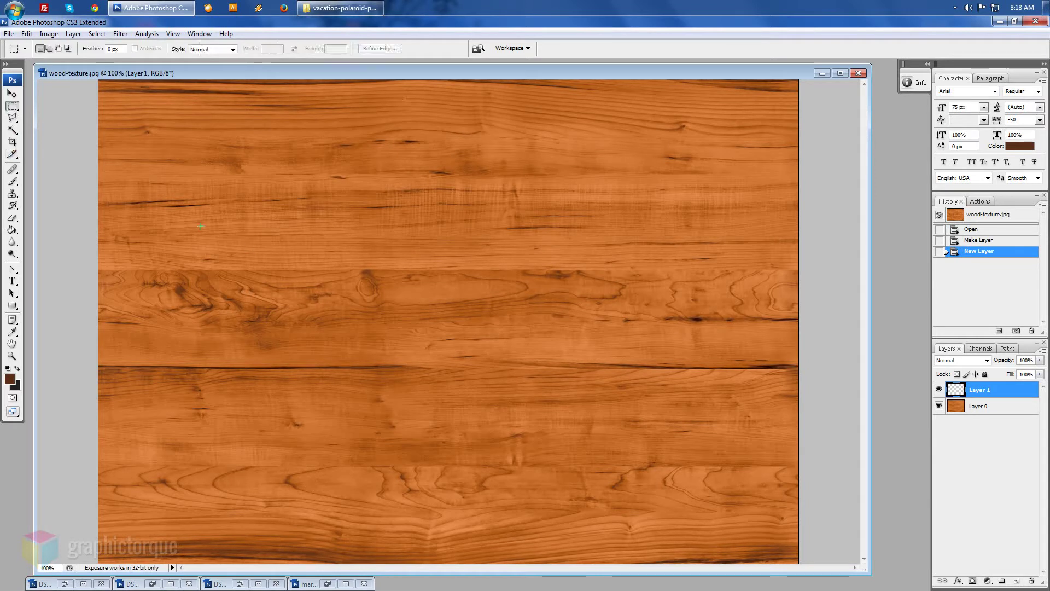
drag(420, 468, 421, 444)
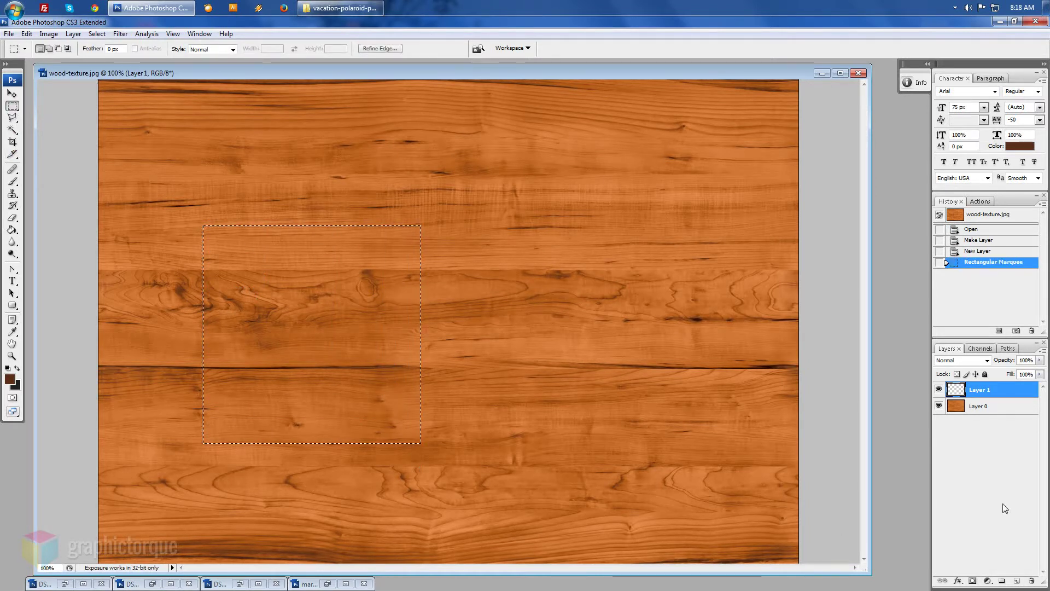
click(12, 229)
click(17, 369)
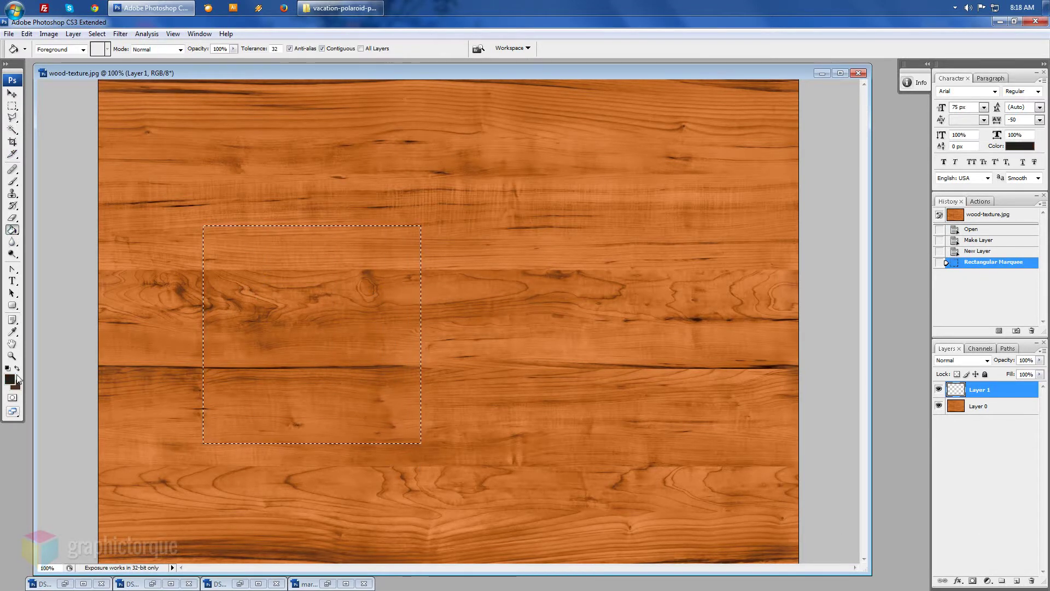
click(12, 332)
click(10, 378)
key(Return)
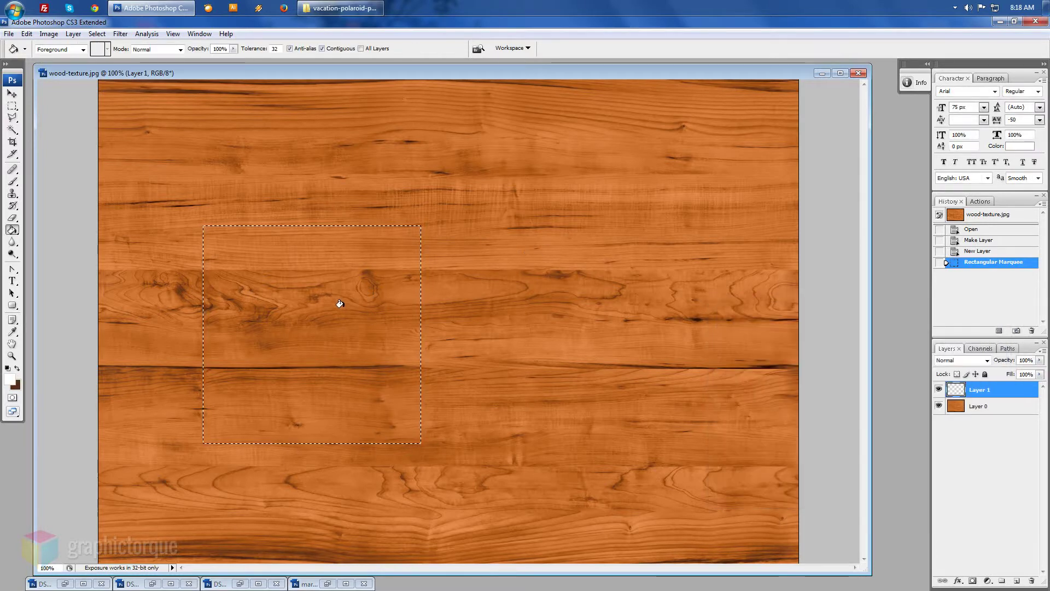
click(340, 300)
key(ctrl+d)
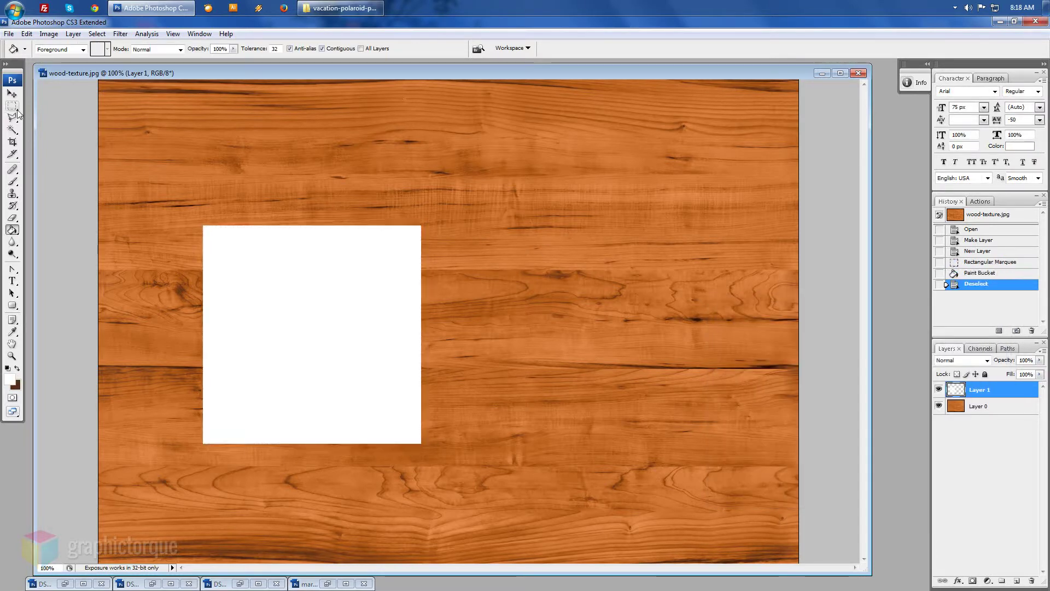
- Nudge the white square into place and Alt-drag copies of it to the right
click(12, 94)
drag(322, 339, 316, 326)
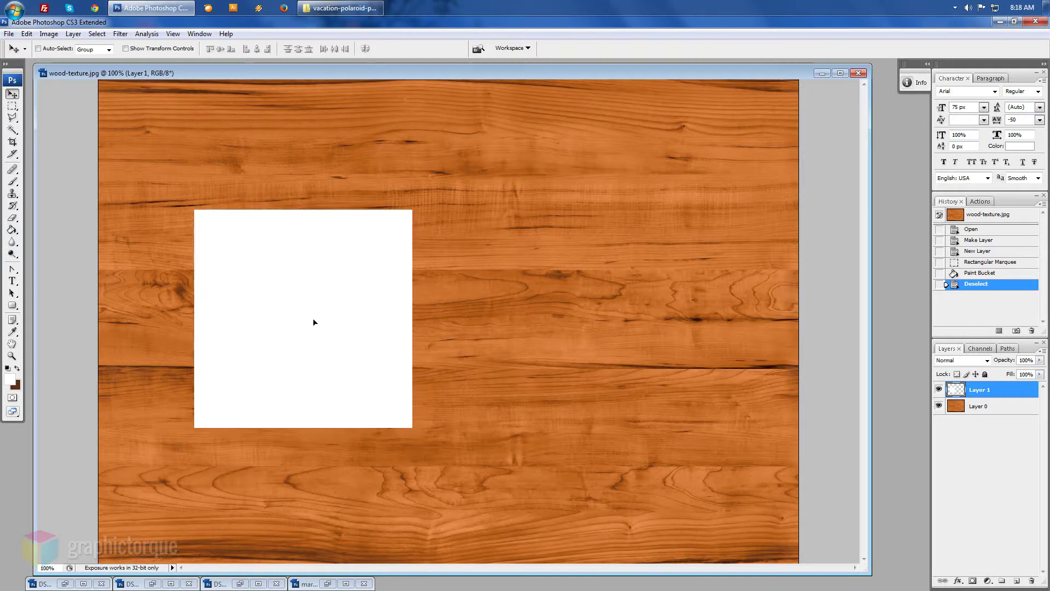
key(ctrl+t)
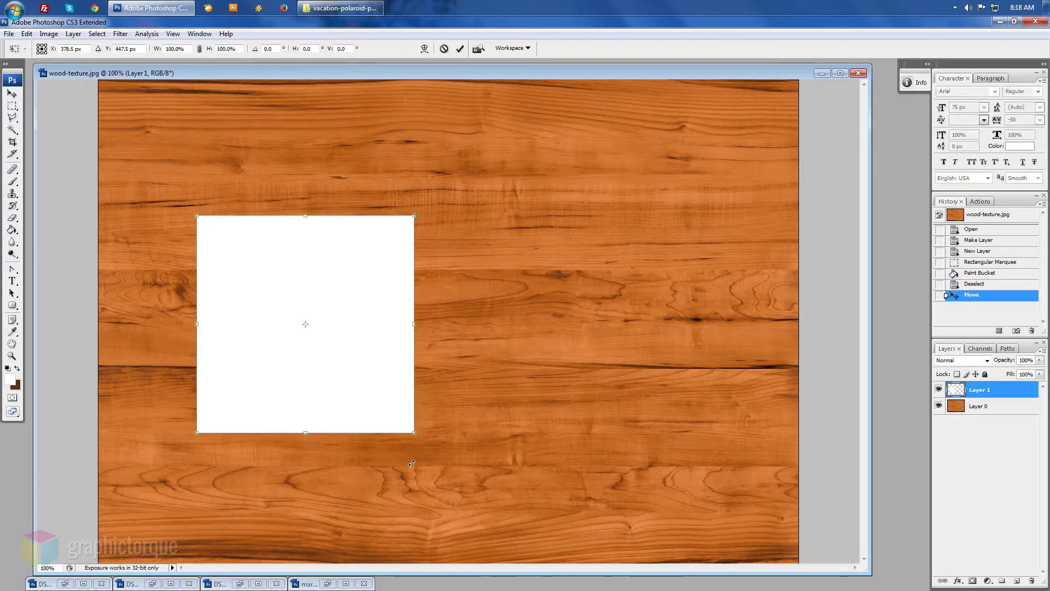
drag(422, 449, 434, 438)
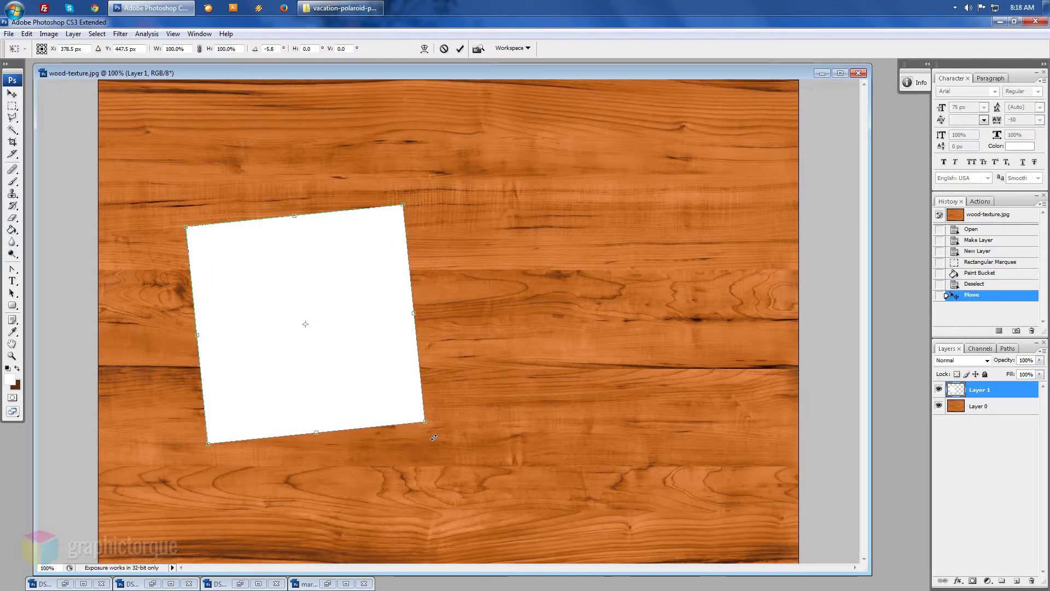
key(Escape)
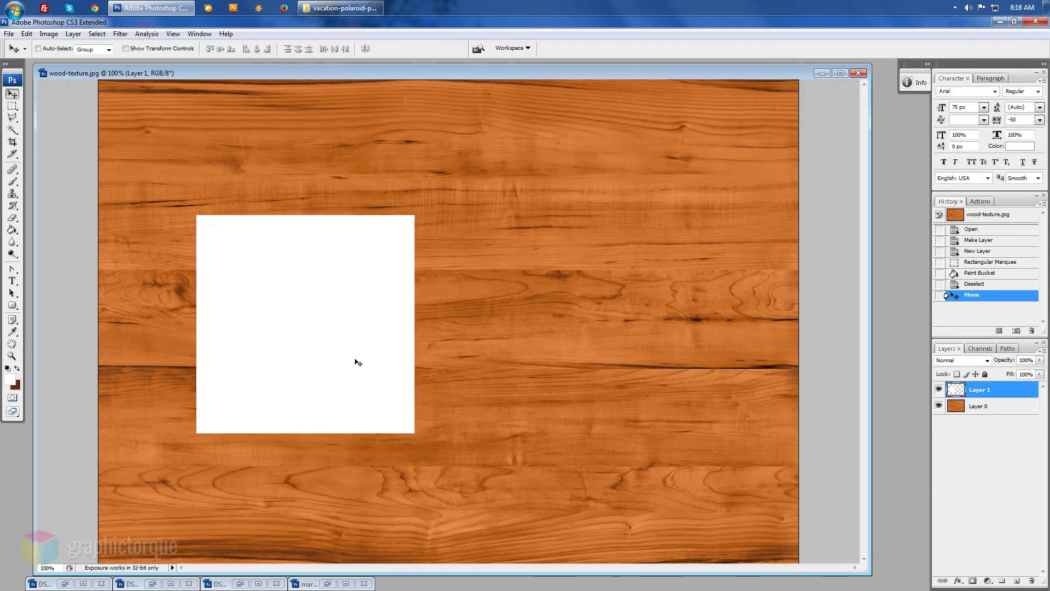
mouse_move(300, 351)
mouse_down()
mouse_move(556, 331)
mouse_move(643, 436)
mouse_up()
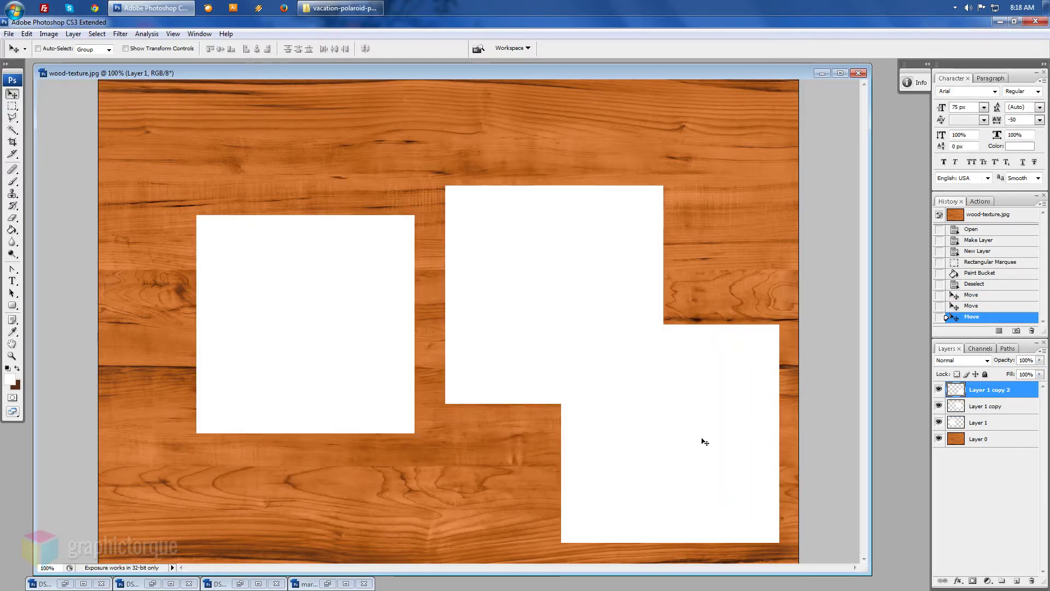
- Fill a 20 px inset of the left square with black on a new layer
click(991, 424)
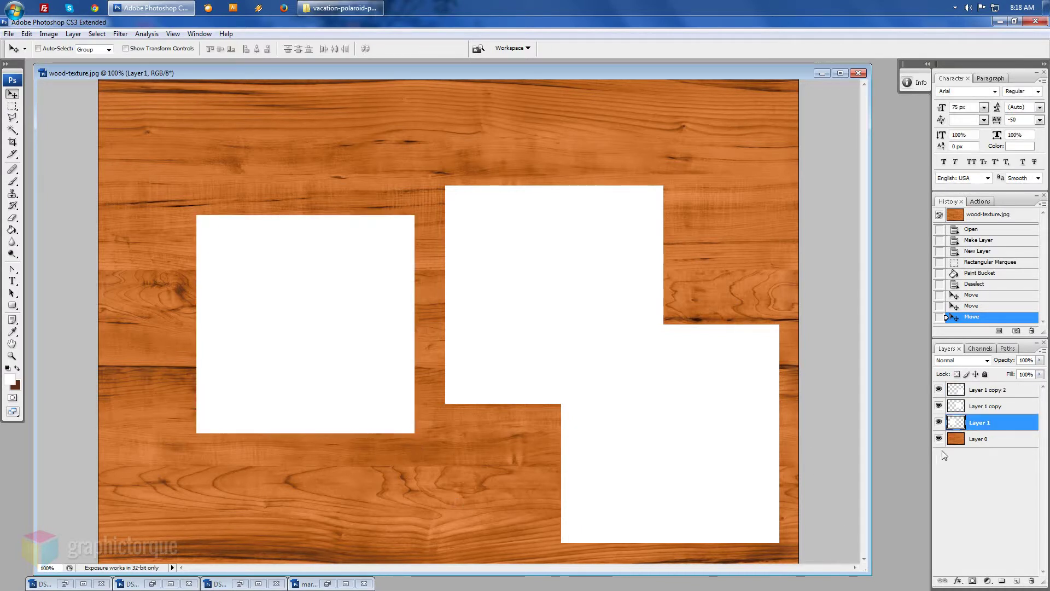
ctrl+click(957, 427)
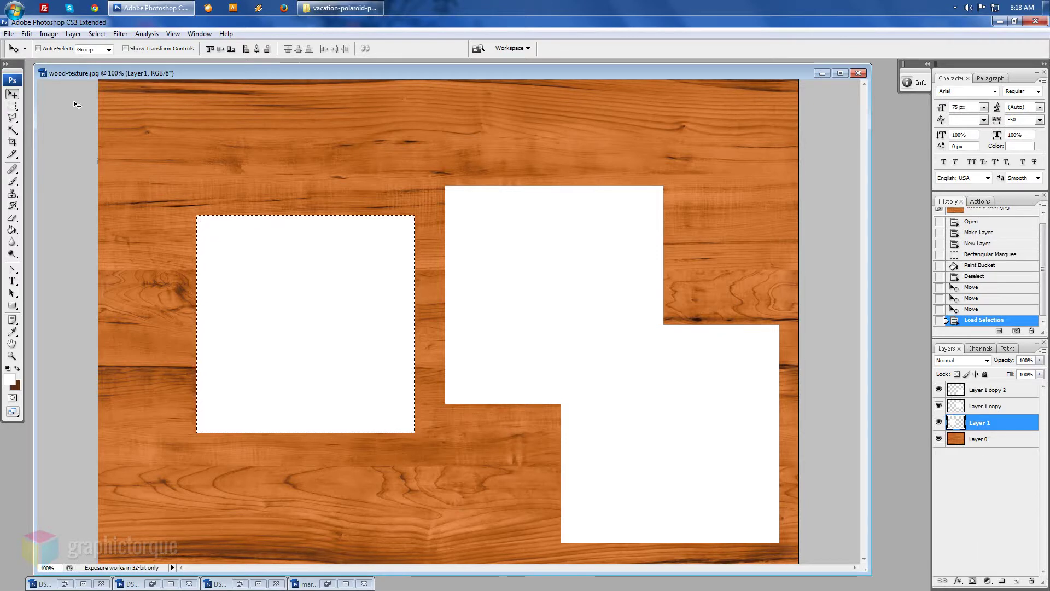
click(97, 33)
mouse_move(106, 155)
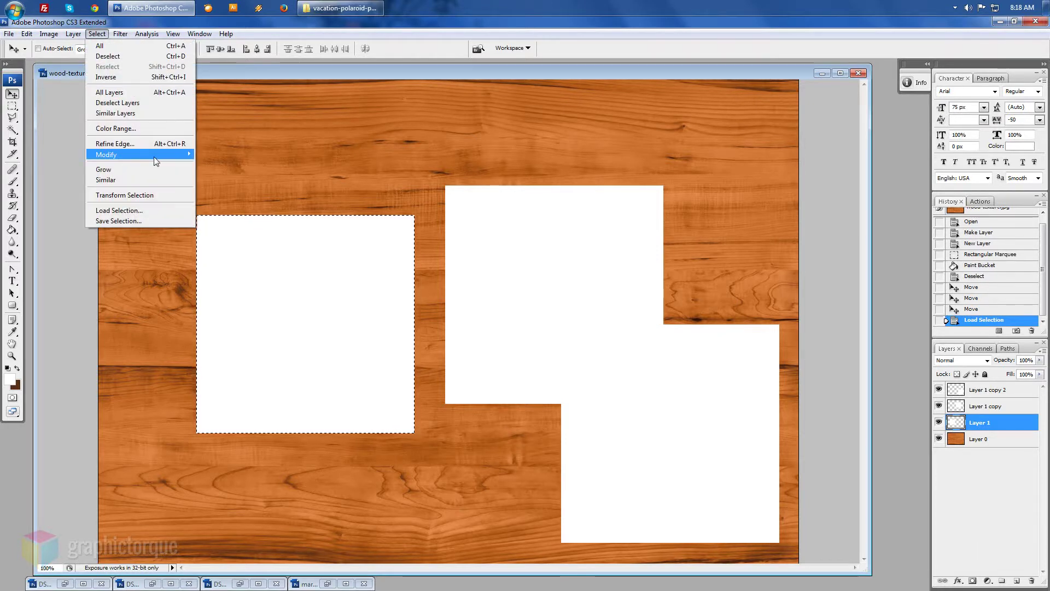
click(239, 185)
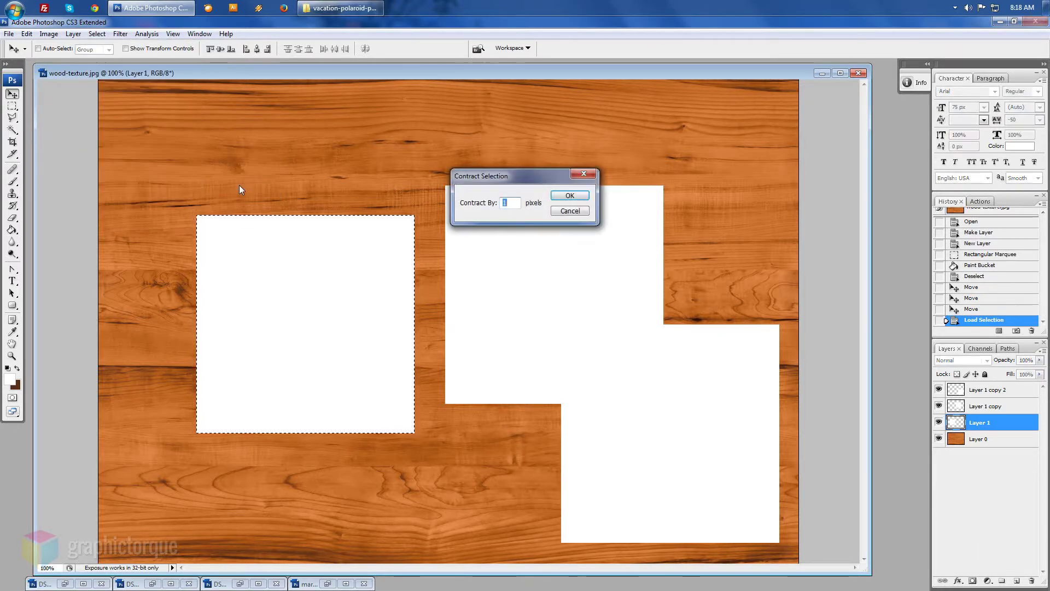
text(20)
key(Return)
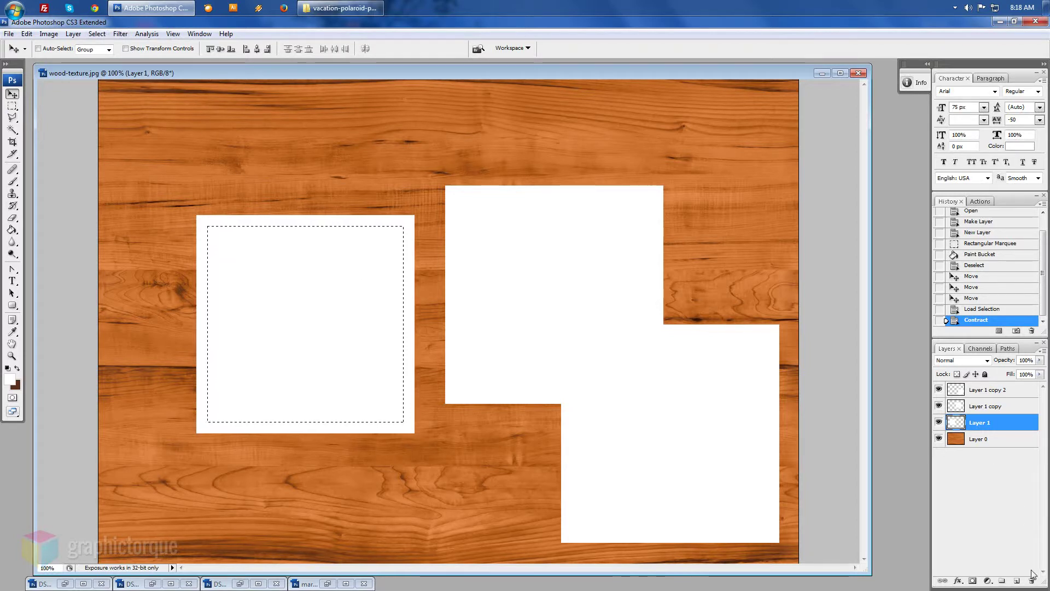
click(1017, 581)
click(17, 369)
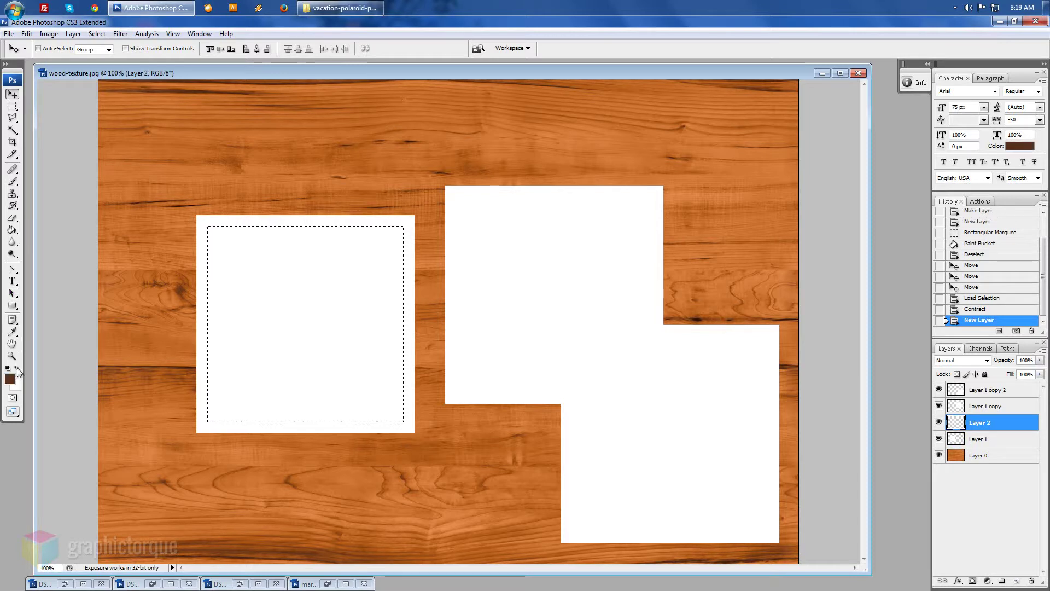
mouse_move(804, 424)
mouse_down()
mouse_move(791, 467)
mouse_move(724, 470)
mouse_up()
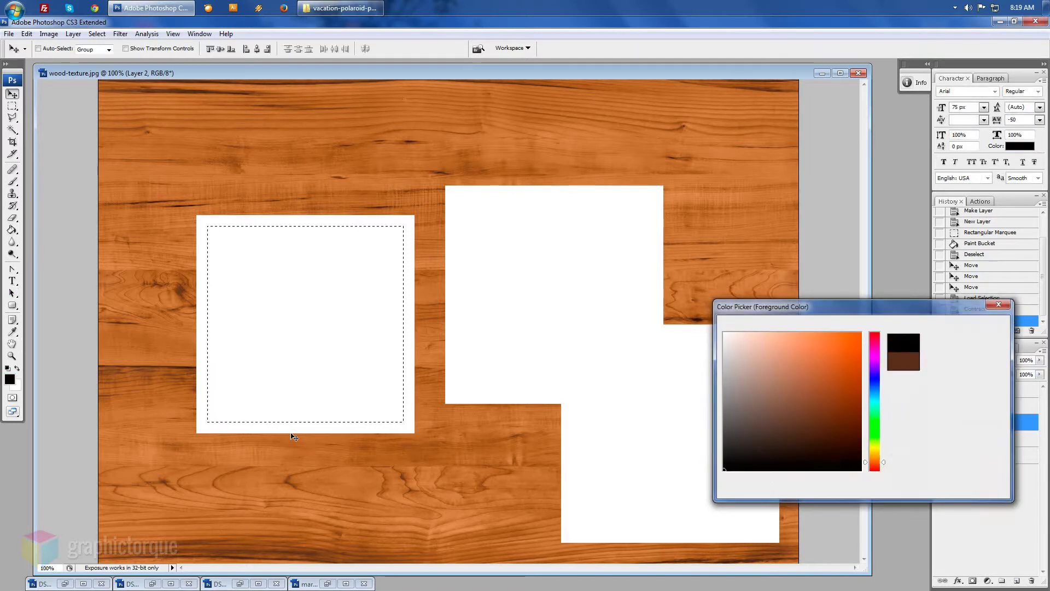
key(g)
click(250, 287)
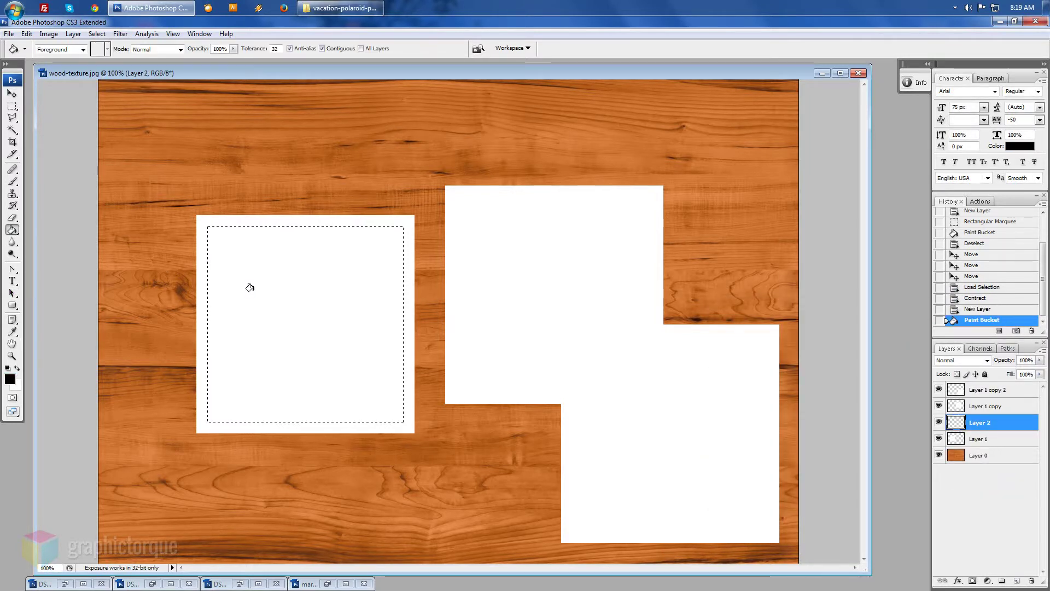
key(ctrl+d)
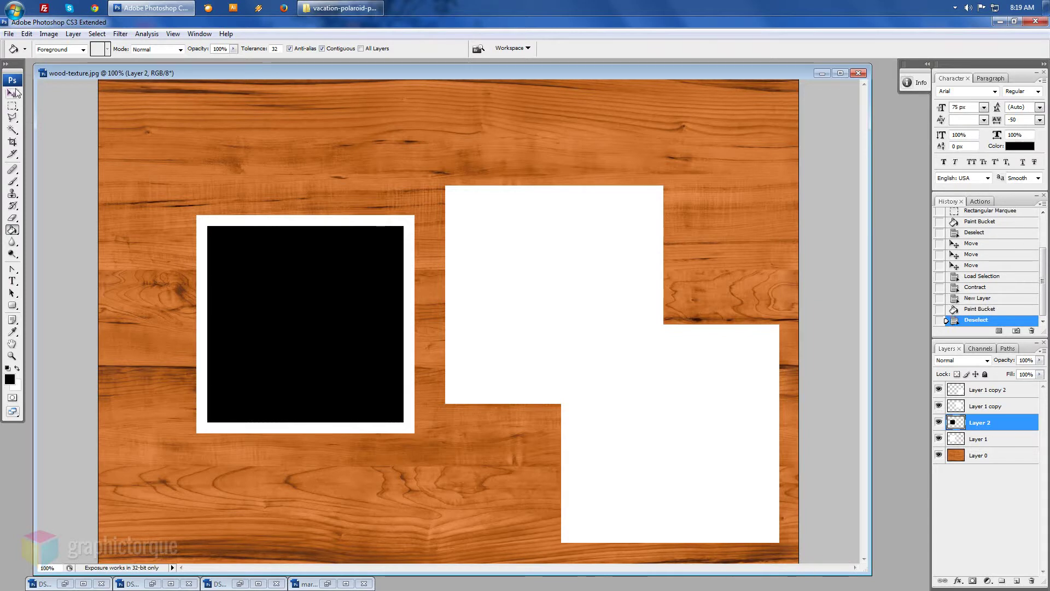
- Fill a 20 px inset of the top-right square with black on a new layer
click(15, 94)
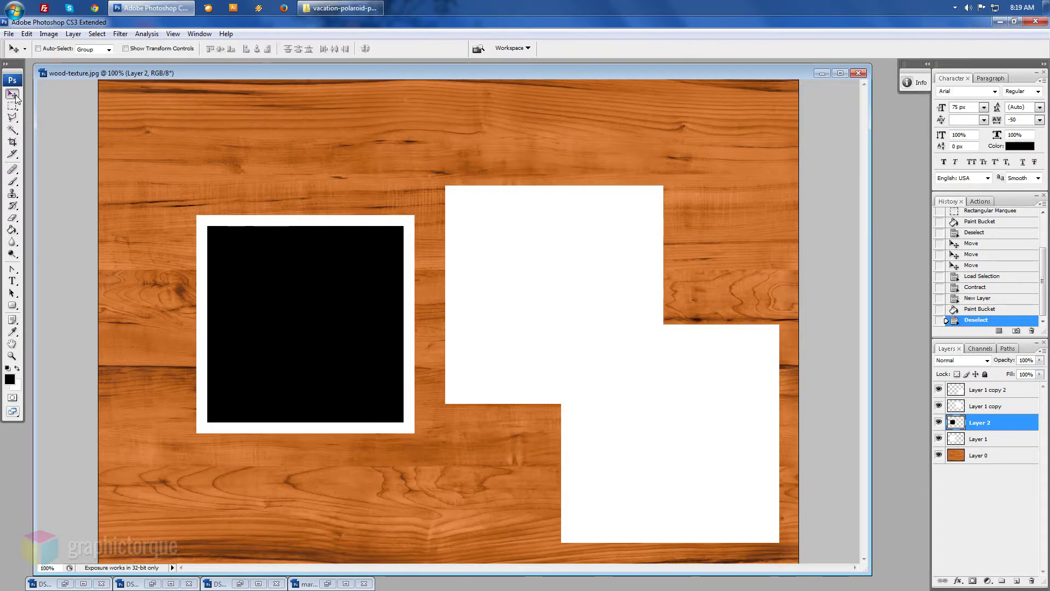
ctrl+click(958, 407)
click(957, 407)
click(96, 34)
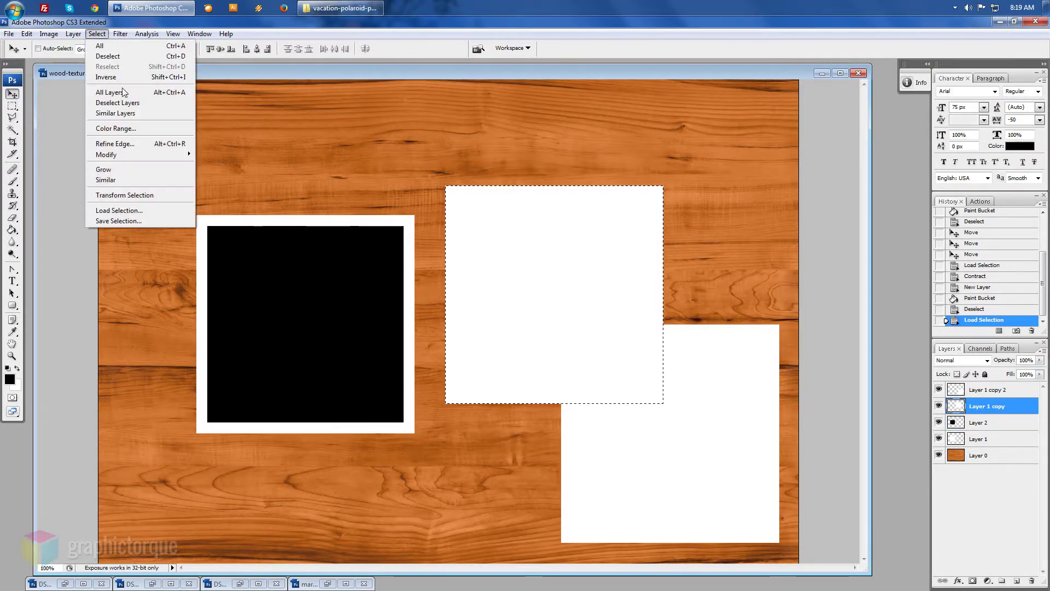
mouse_move(107, 155)
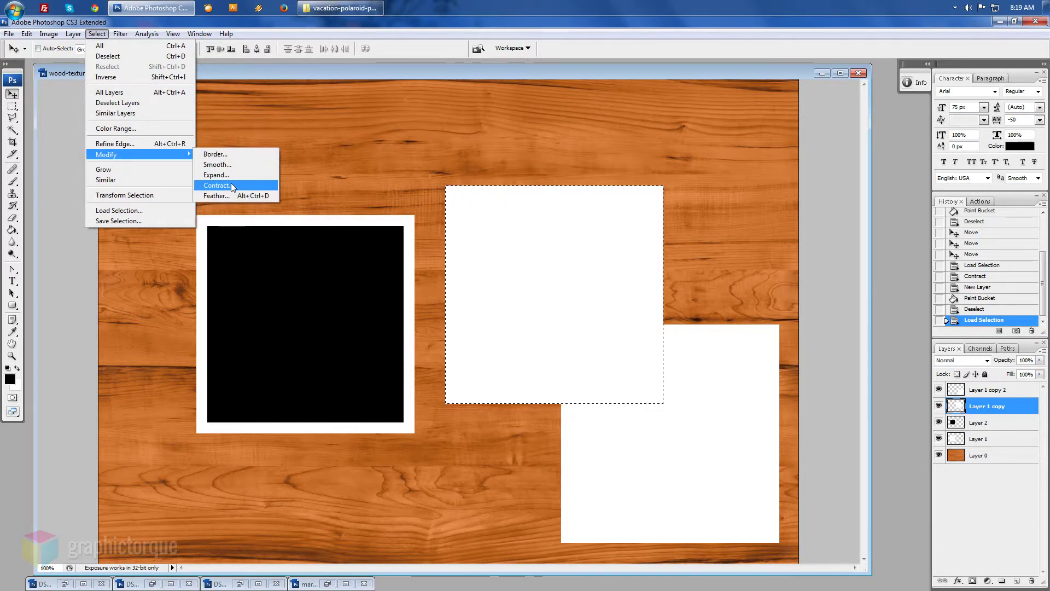
click(233, 187)
key(Return)
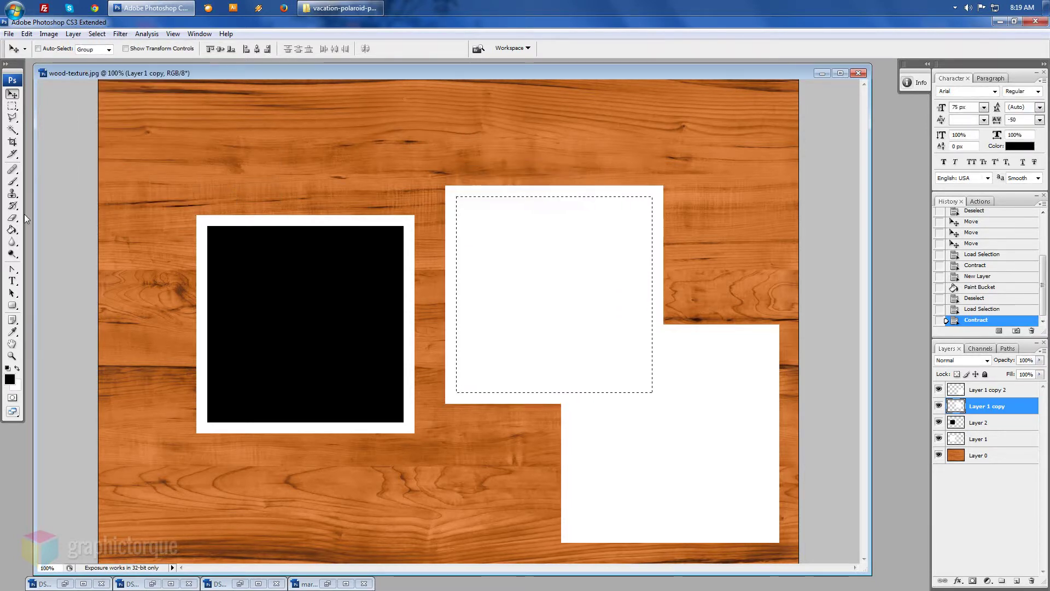
click(12, 230)
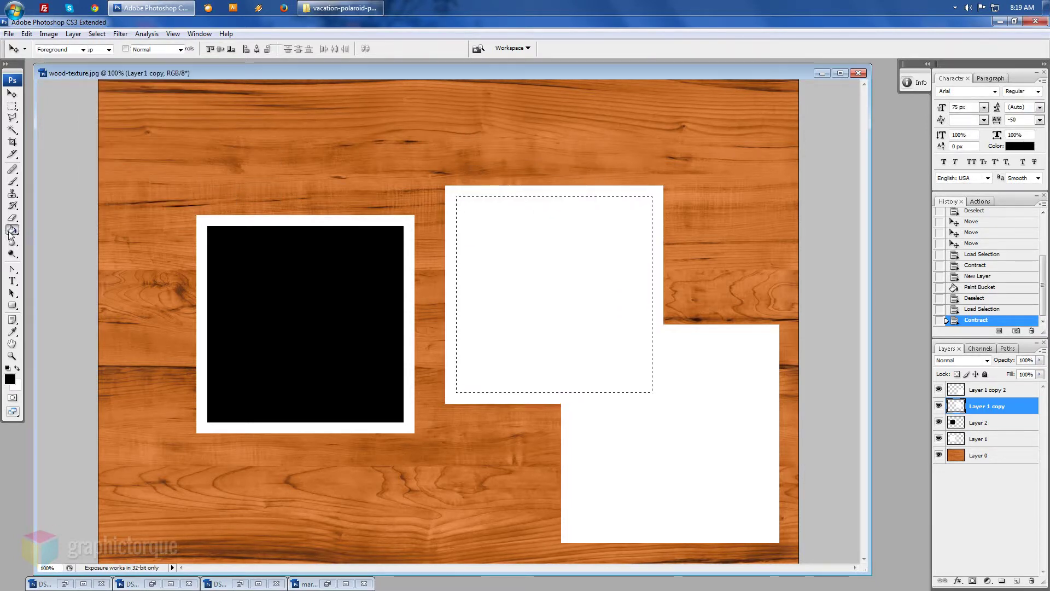
click(1019, 583)
click(561, 296)
key(ctrl+d)
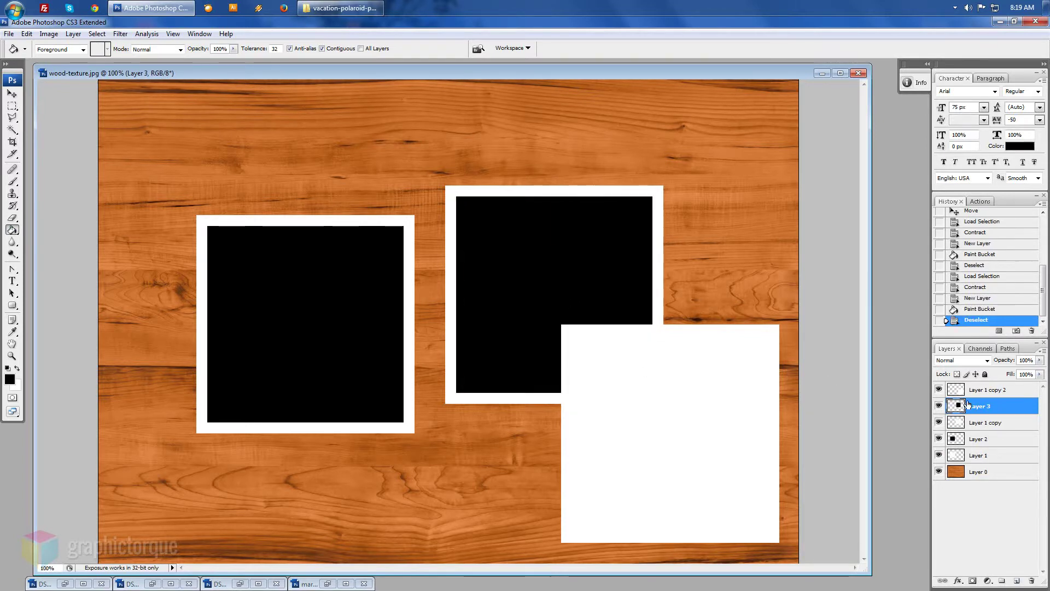
- Fill a 20 px inset of the bottom-right square with black on a new layer
click(980, 394)
ctrl+click(960, 396)
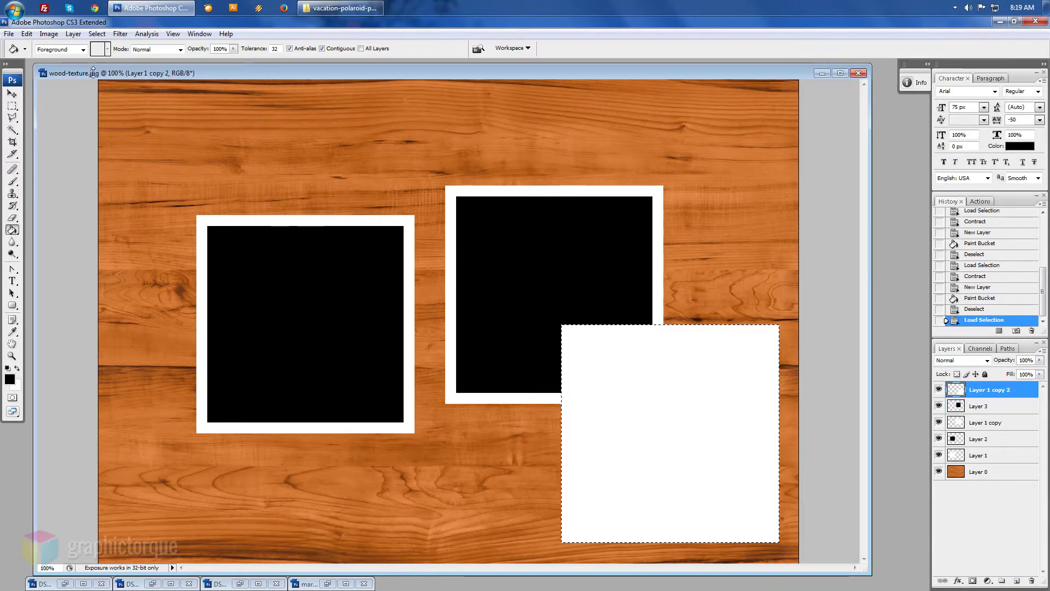
click(97, 34)
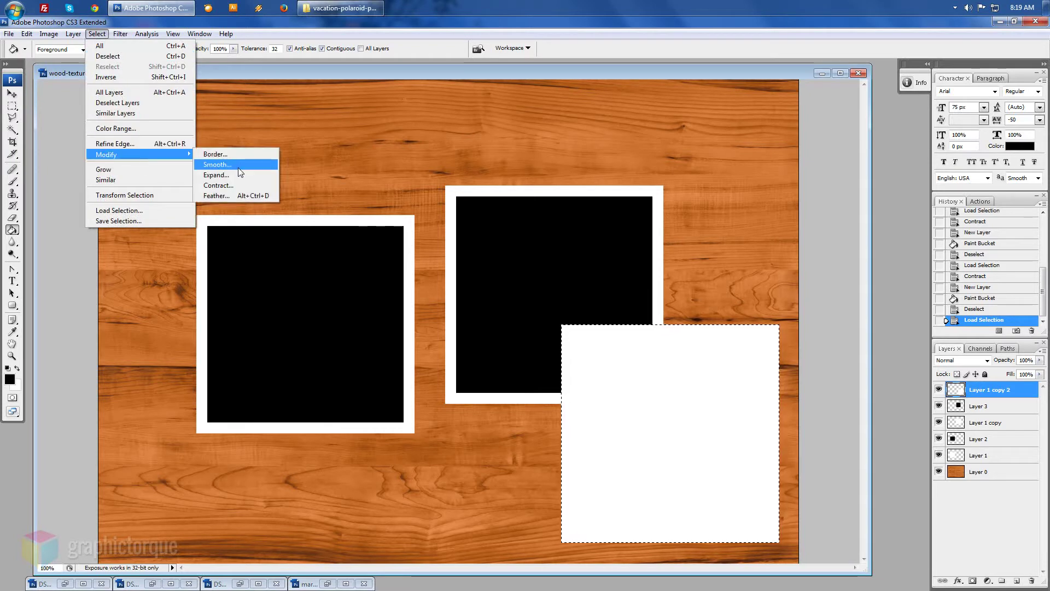
click(219, 189)
key(Return)
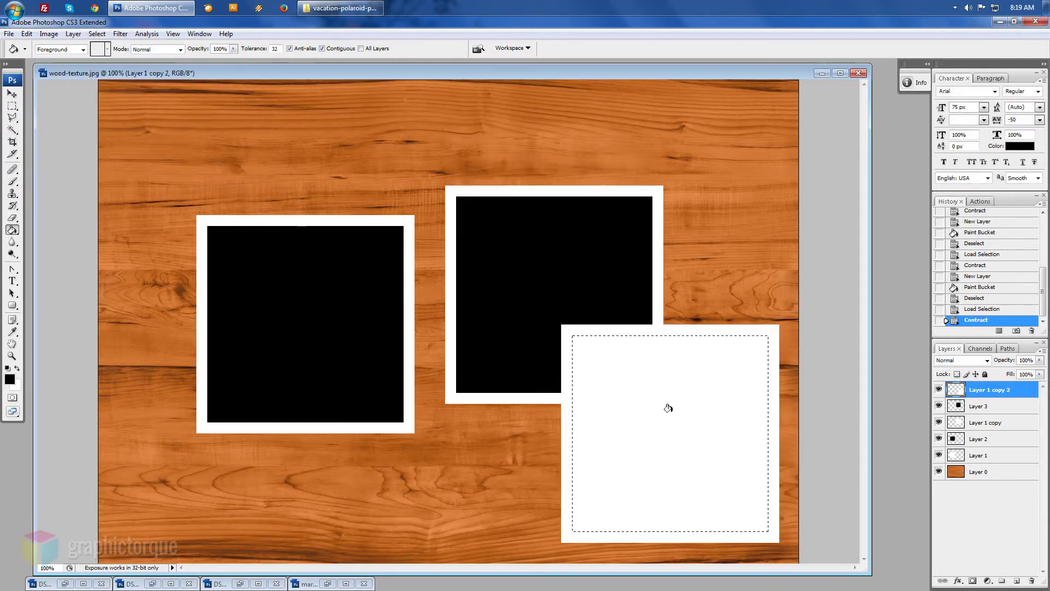
click(1017, 581)
click(679, 441)
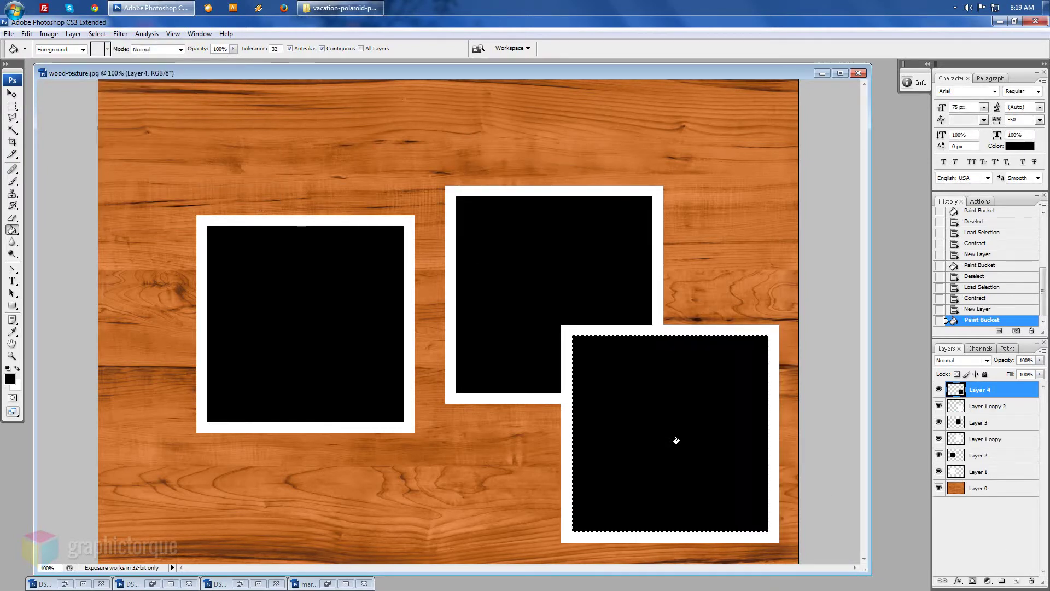
key(ctrl+d)
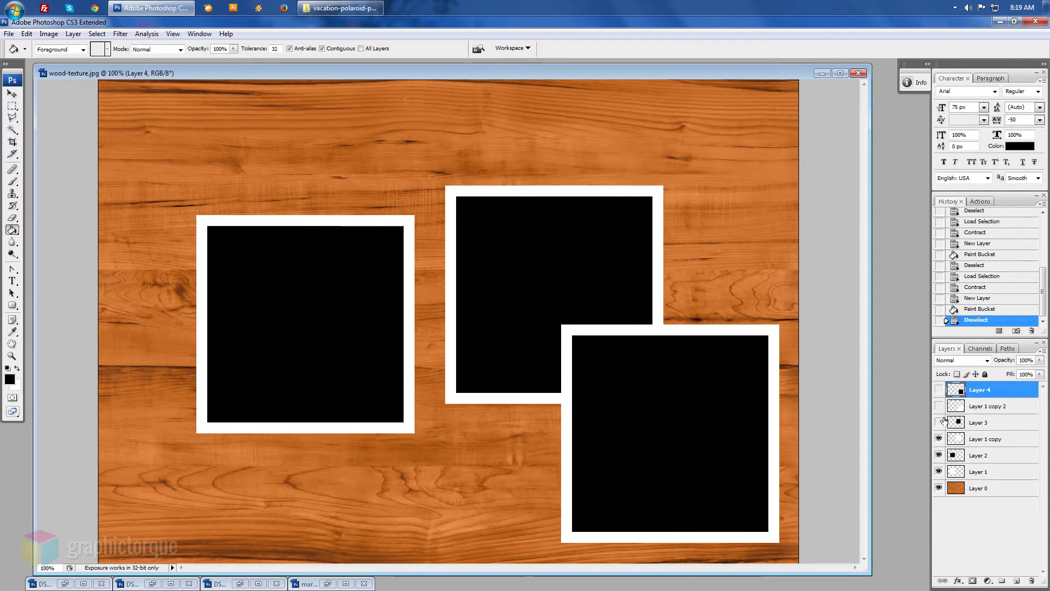
- Hide the other two polaroids and select the first polaroid's bottom strip on Layer 1
click(958, 455)
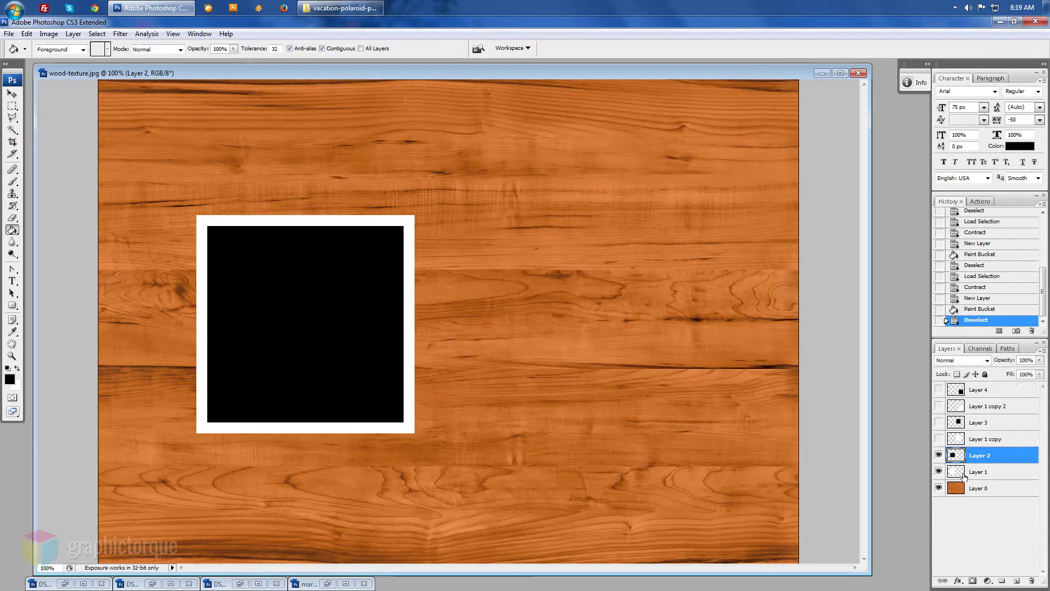
click(11, 106)
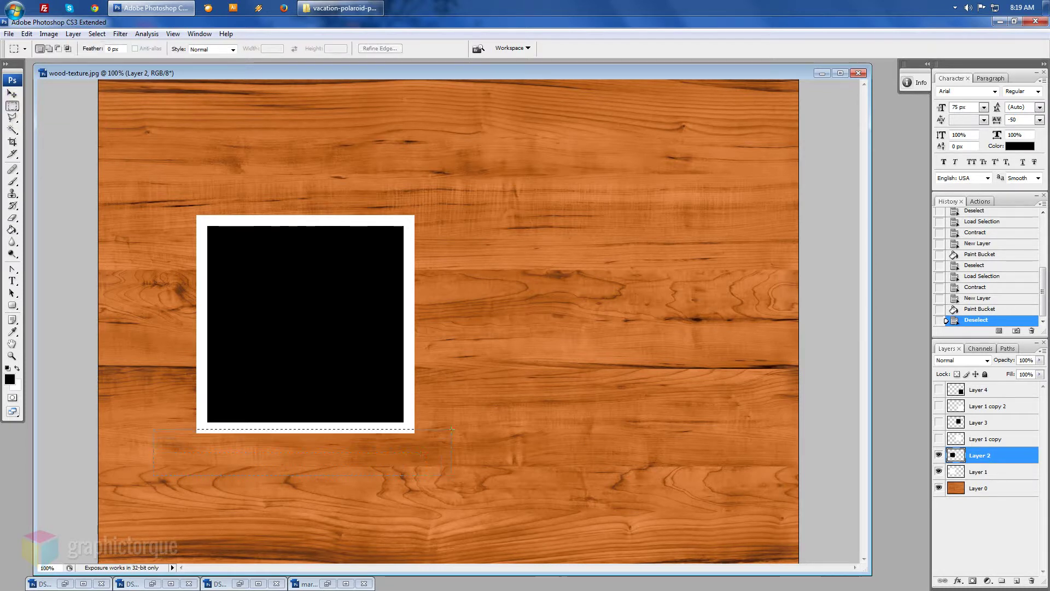
drag(421, 454, 456, 429)
click(980, 471)
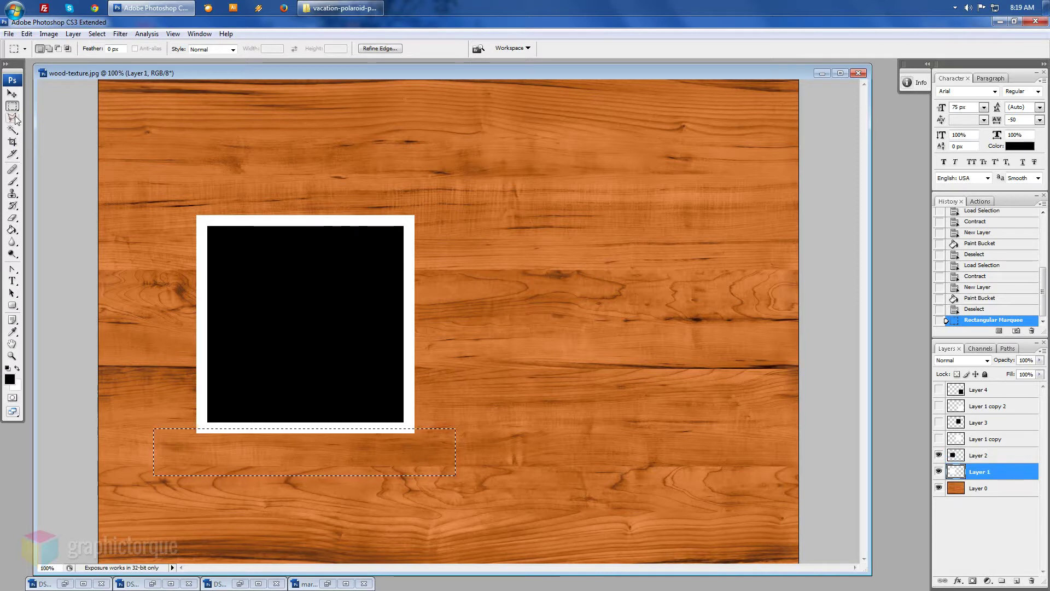
click(11, 94)
key(Down)
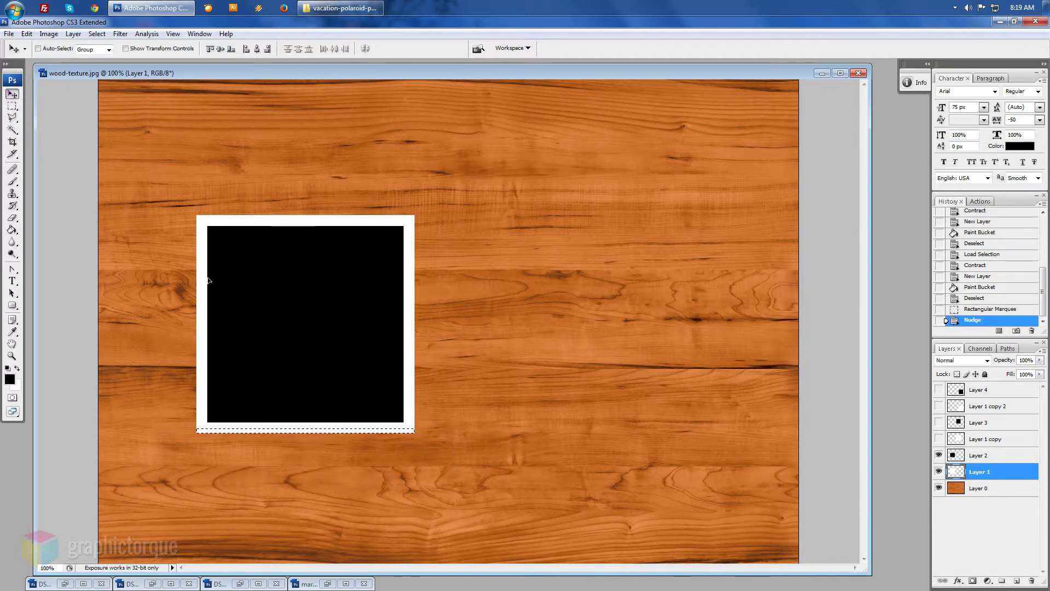
- Stretch the bottom strip down to 711.1% height, then select Layers 1 and 2 together
key(ctrl+t)
drag(311, 435, 320, 463)
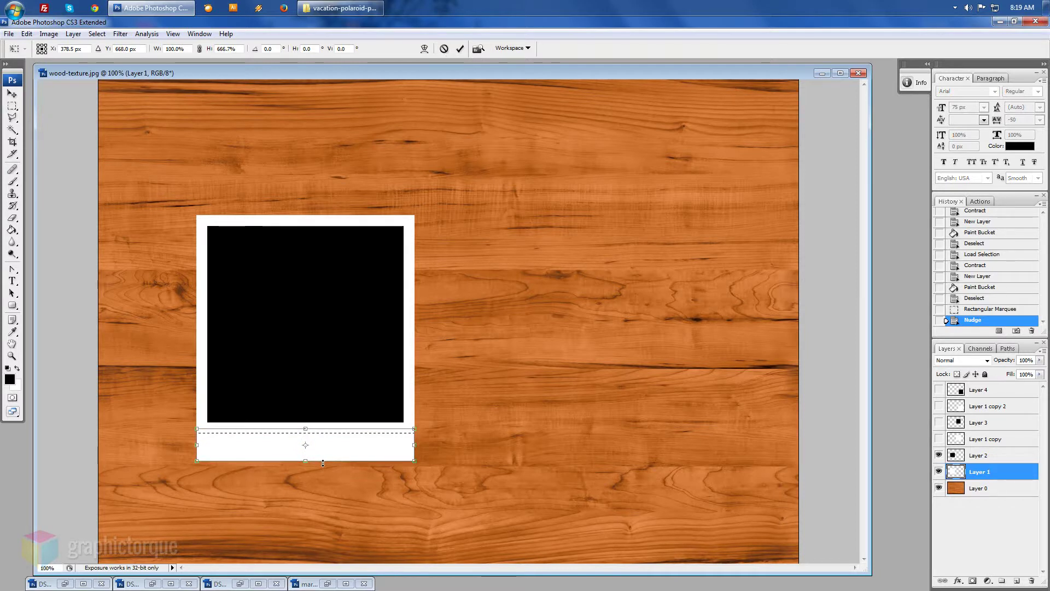
drag(323, 464, 327, 465)
key(Return)
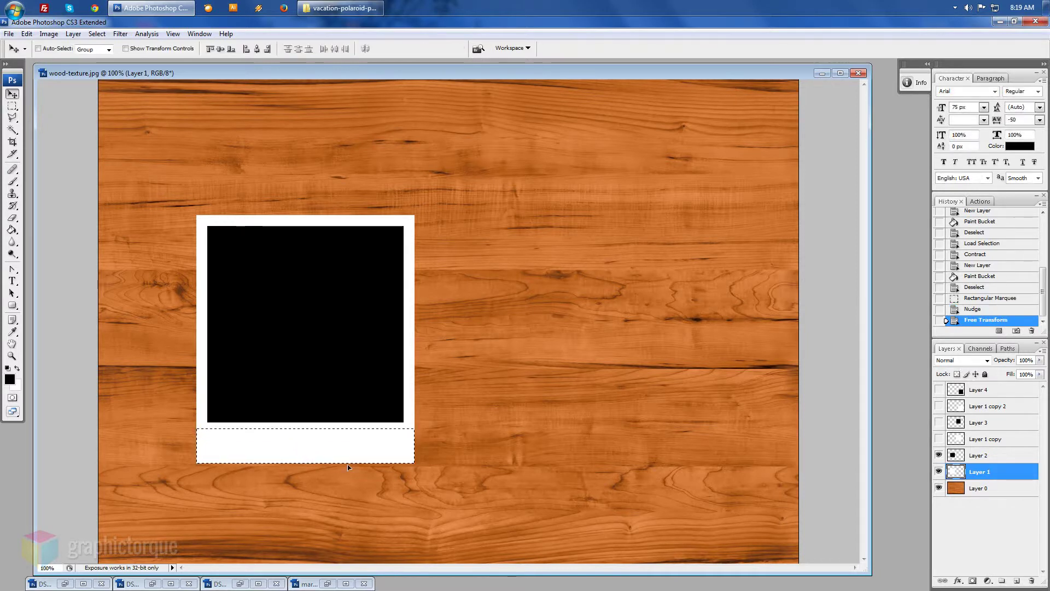
key(ctrl+d)
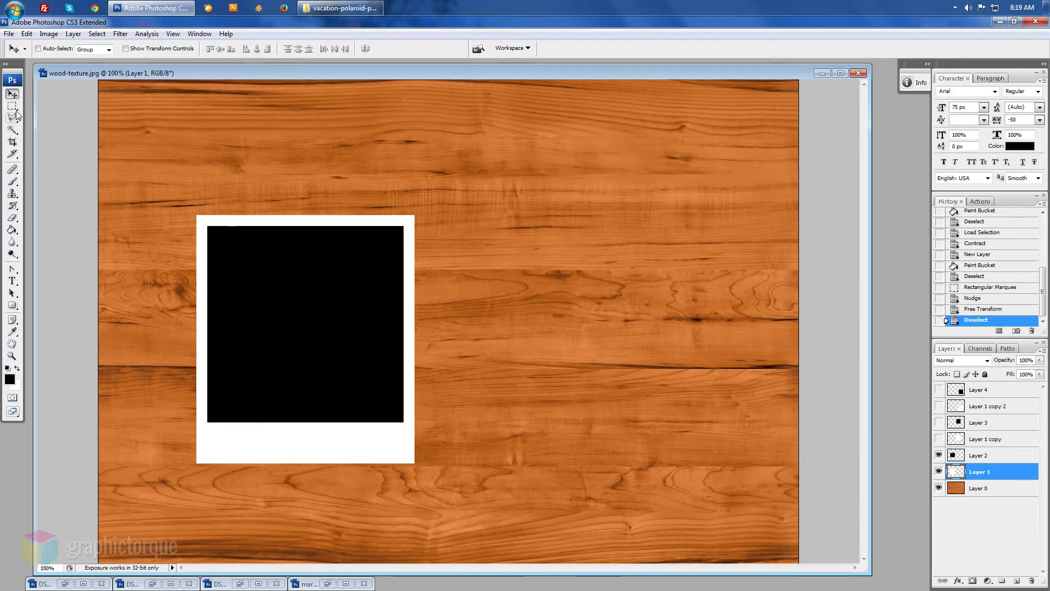
shift+click(984, 458)
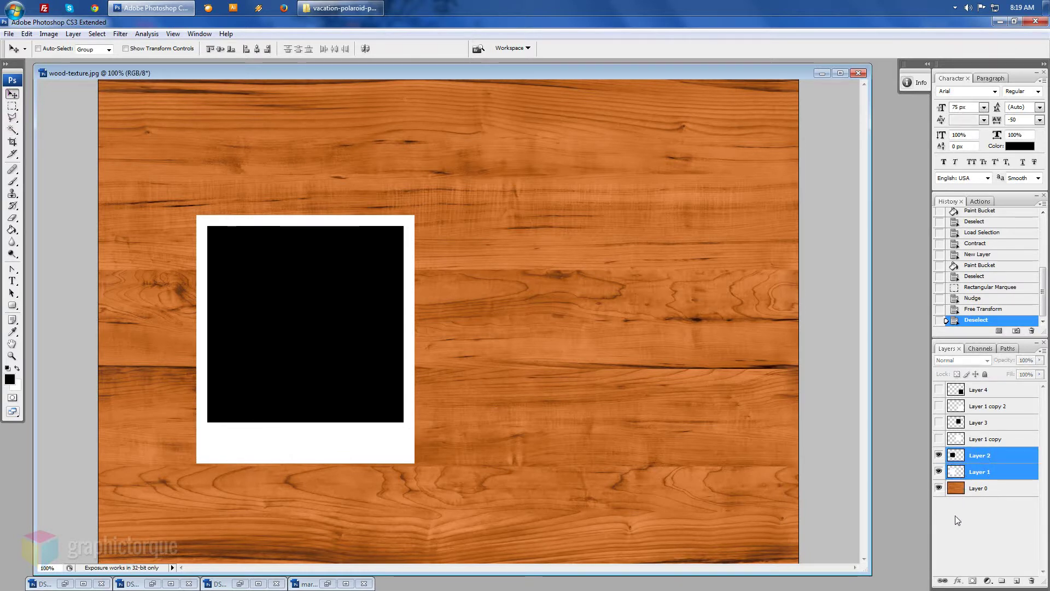
- Link Layers 1 and 2 and tilt the first polaroid about 7.9 degrees
click(942, 581)
key(ctrl+t)
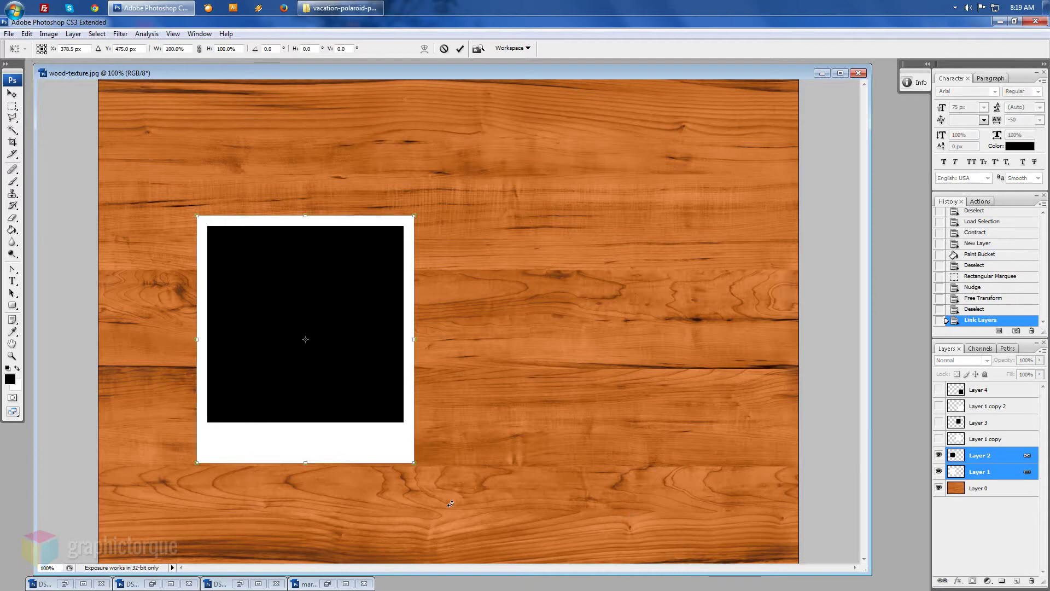
drag(466, 522, 490, 498)
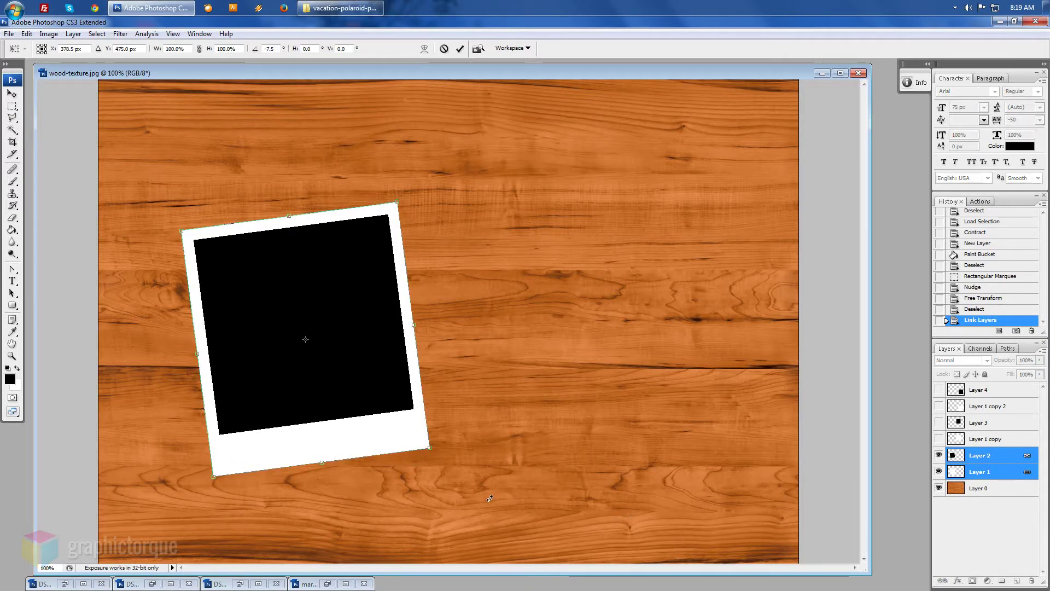
key(Return)
- Show the middle polaroid and stretch its bottom white strip to 822.2% height
drag(938, 439, 938, 424)
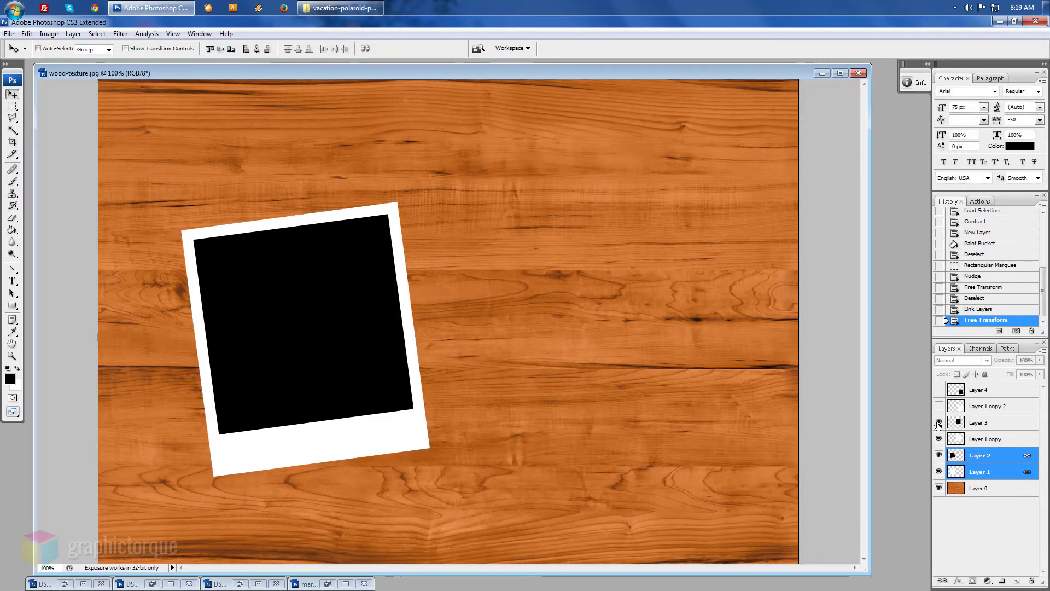
click(990, 441)
click(13, 106)
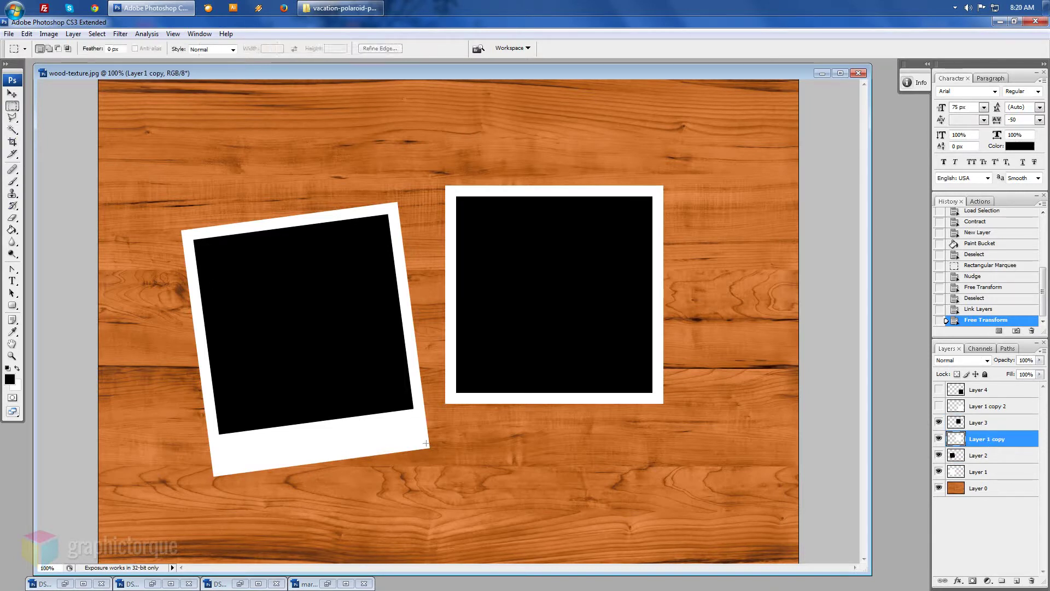
drag(419, 450, 684, 459)
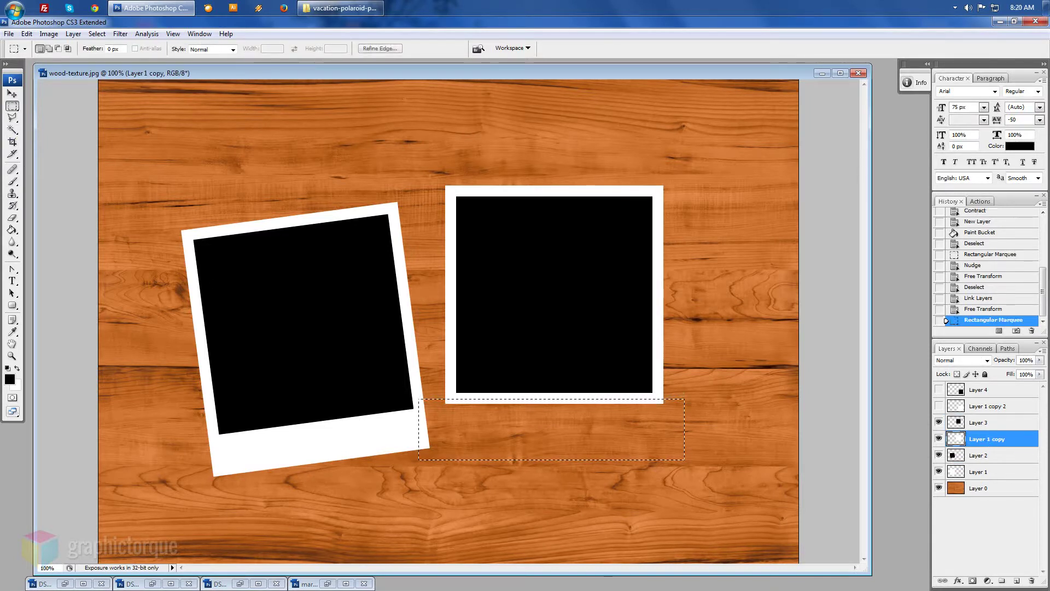
click(13, 94)
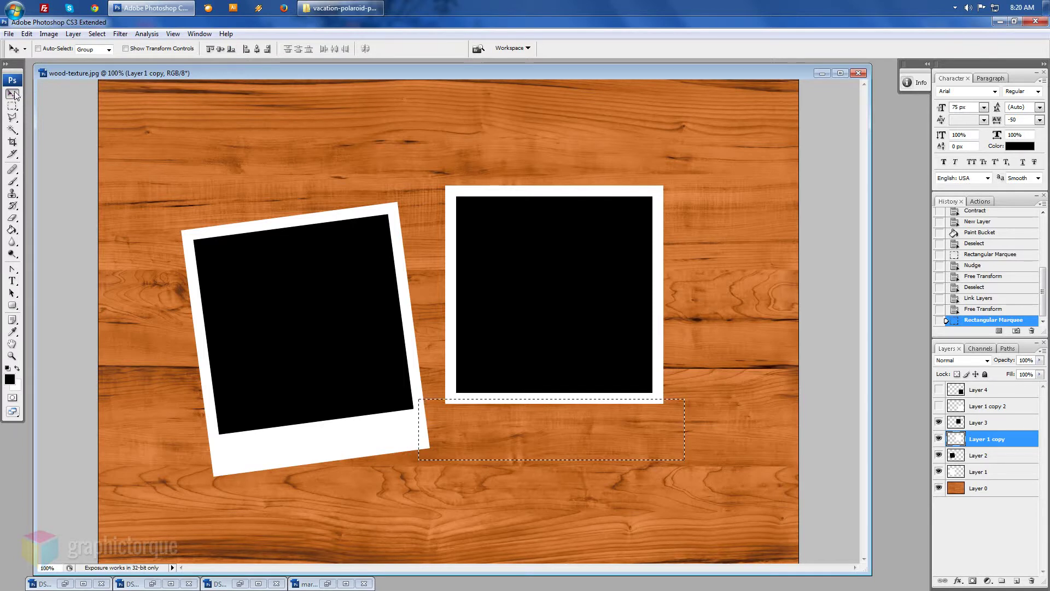
key(Down)
key(ctrl+t)
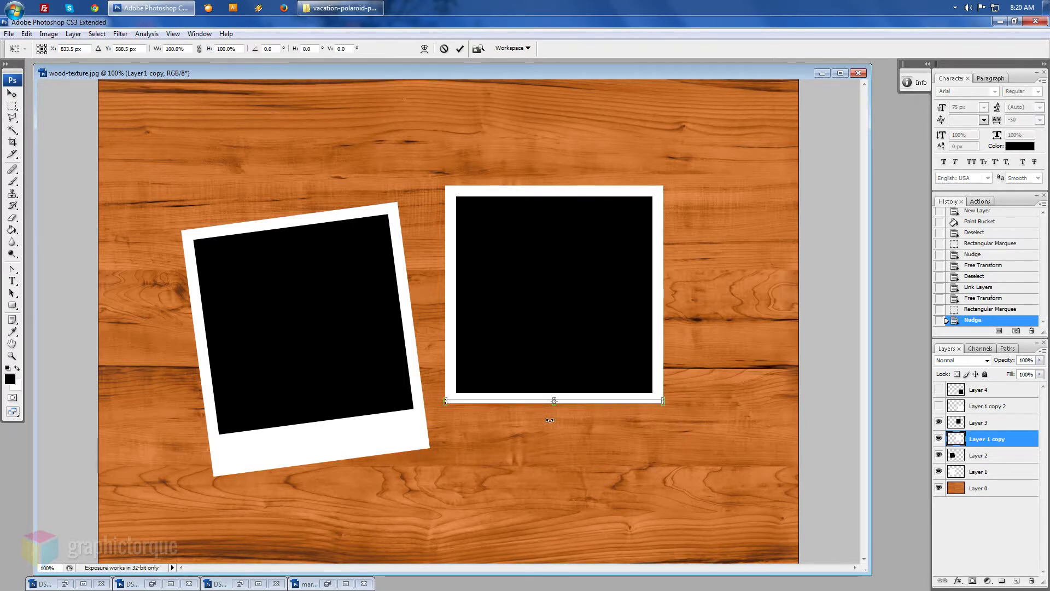
drag(555, 408, 564, 445)
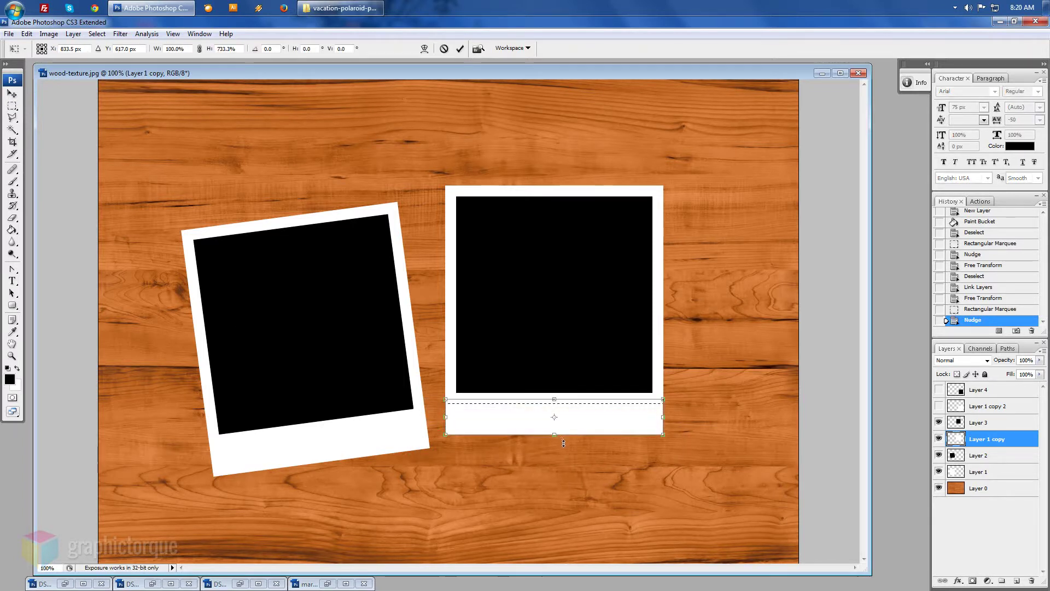
key(Return)
key(ctrl+d)
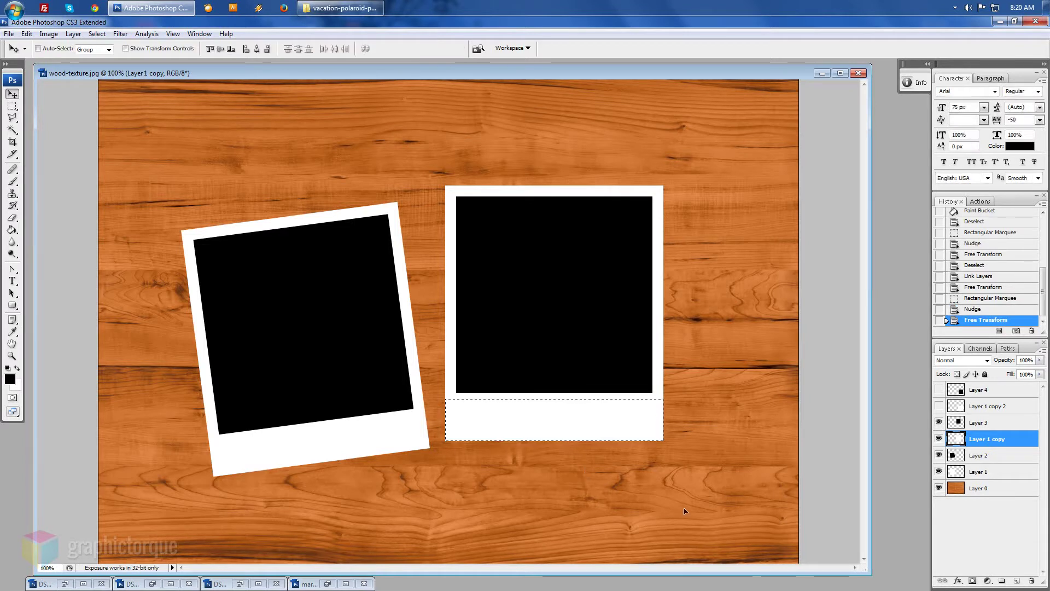
- Link Layer 3 with Layer 1 copy and move the middle polaroid left to overlap the first
shift+click(982, 422)
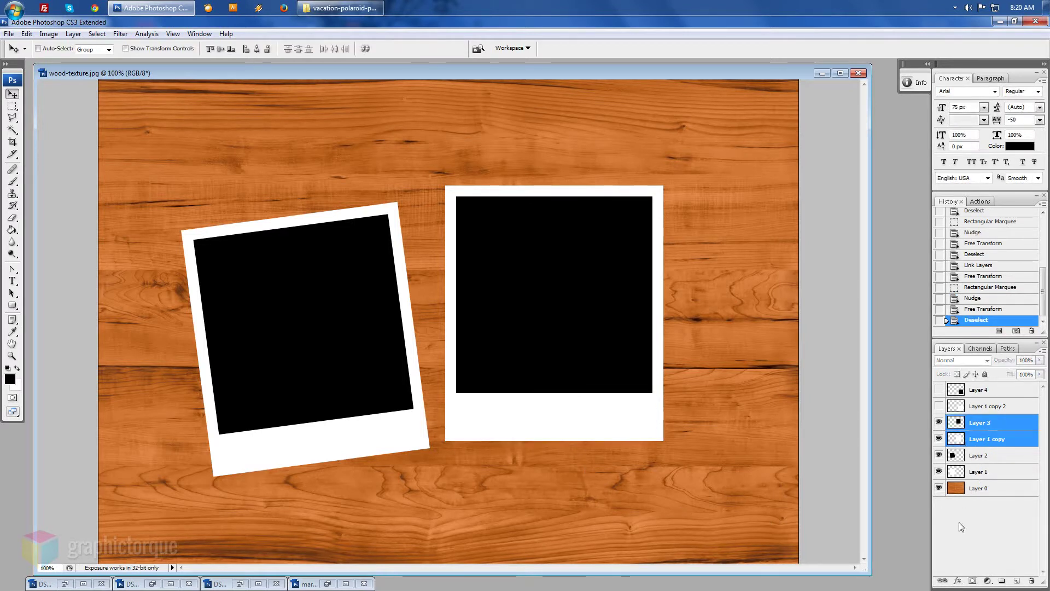
click(942, 582)
drag(519, 364, 416, 356)
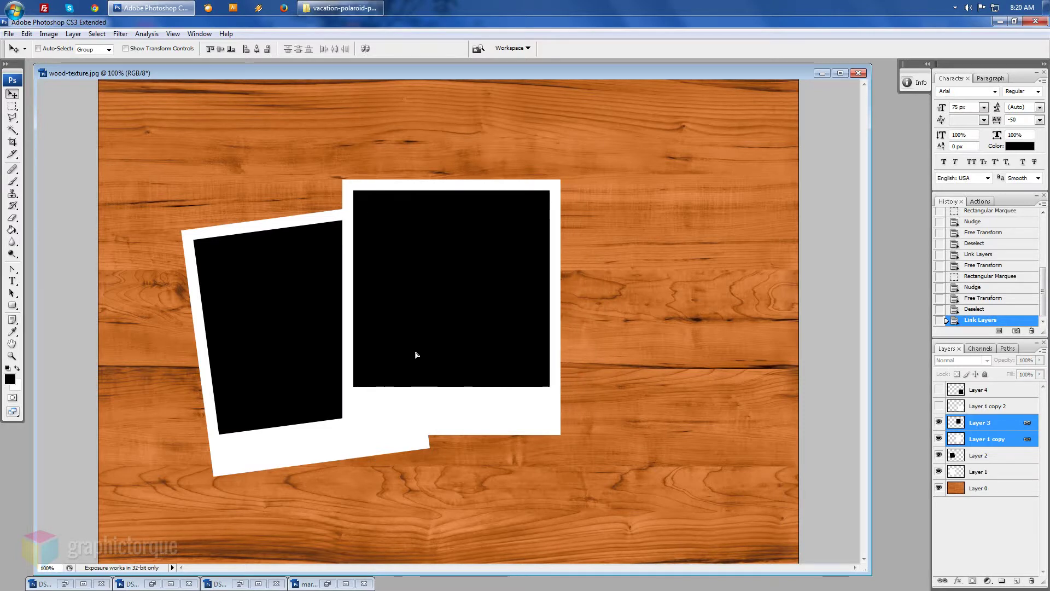
- Show the third polaroid's frame and photo layers and move them up and left
click(939, 406)
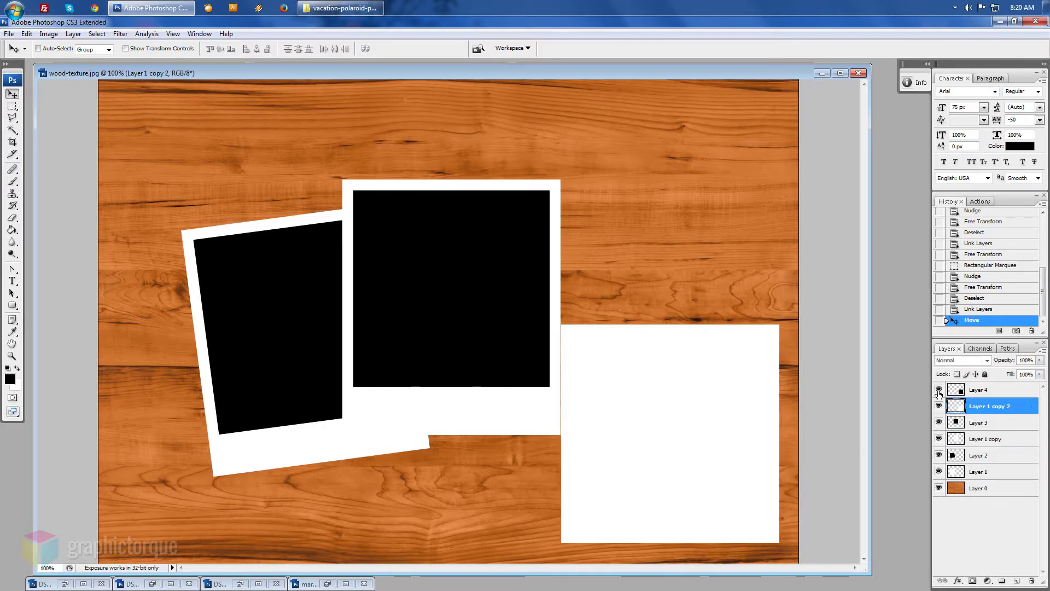
click(987, 408)
shift+click(980, 389)
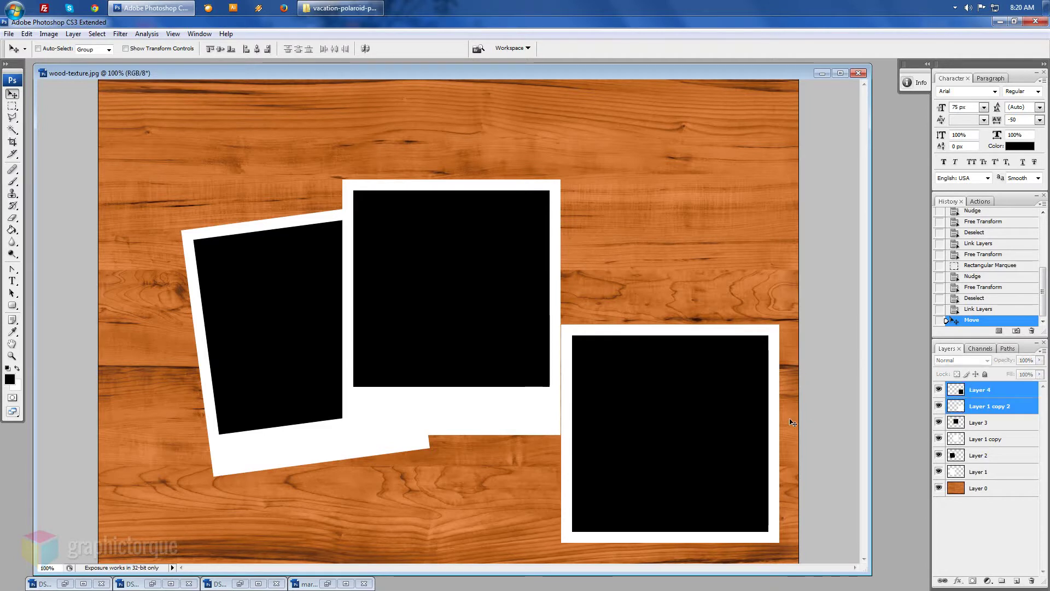
drag(770, 421, 723, 355)
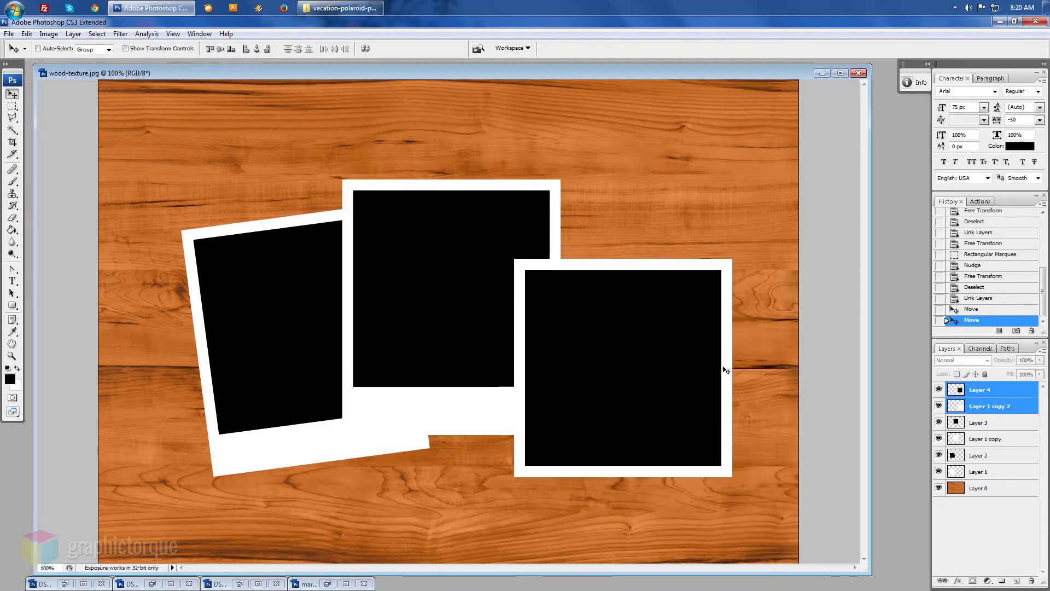
- Stretch the third frame's bottom strip downward to deepen its white border
ctrl+click(1011, 396)
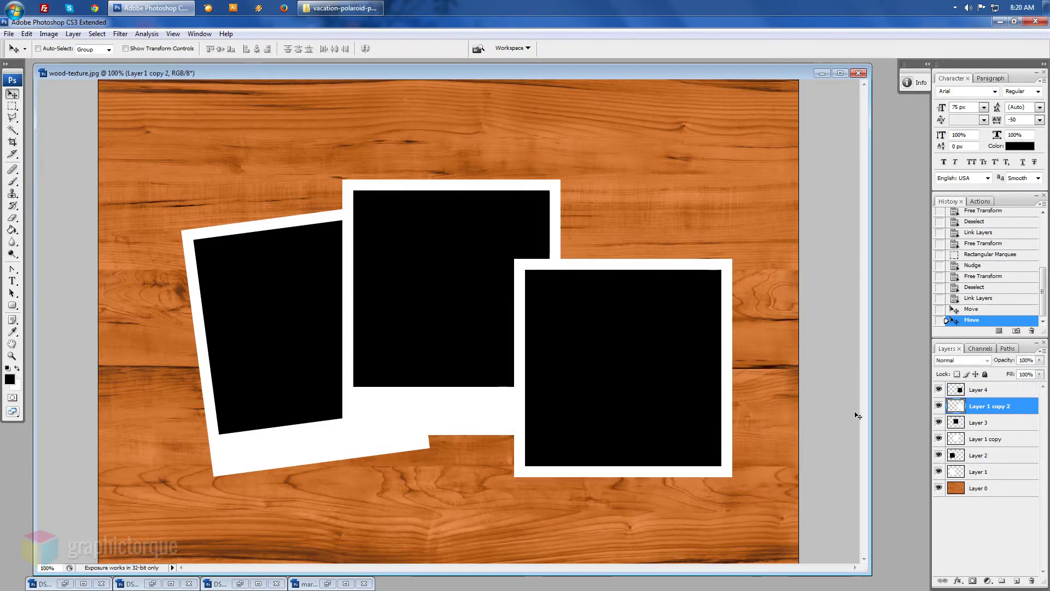
click(13, 106)
drag(730, 472, 732, 476)
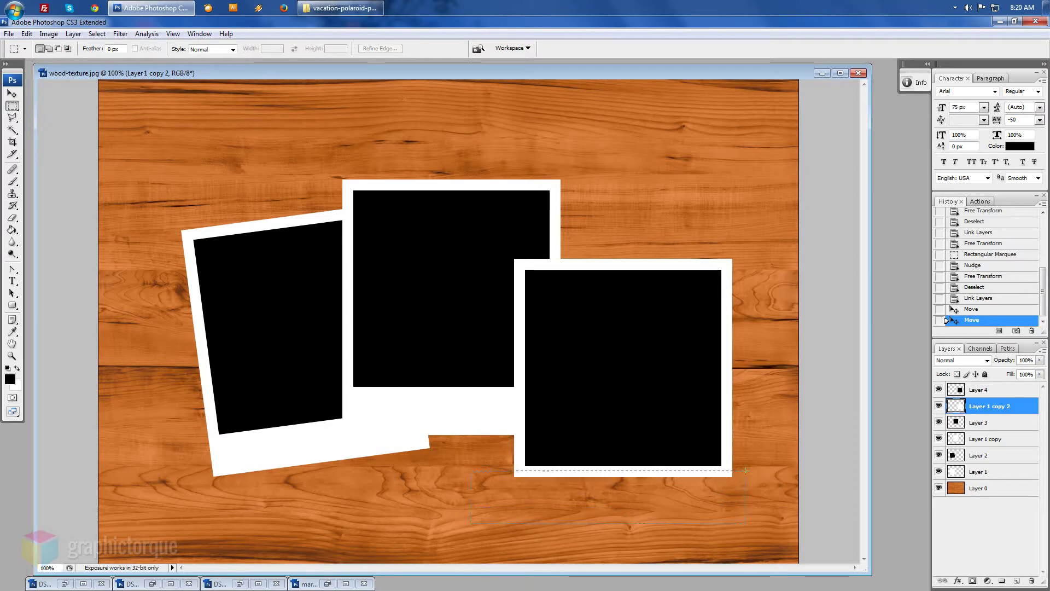
click(12, 94)
key(Down)
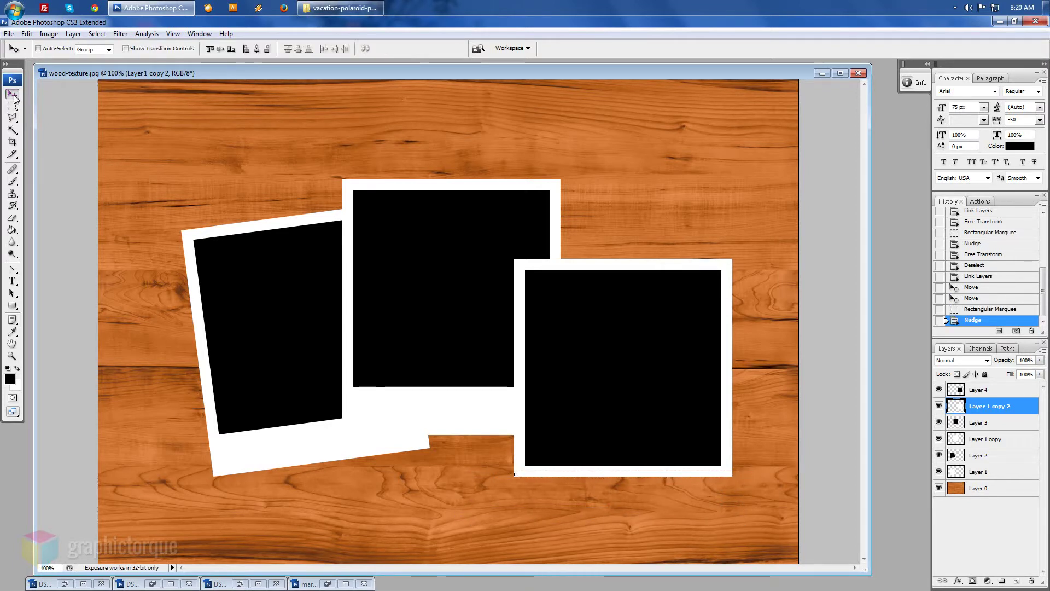
key(ctrl+t)
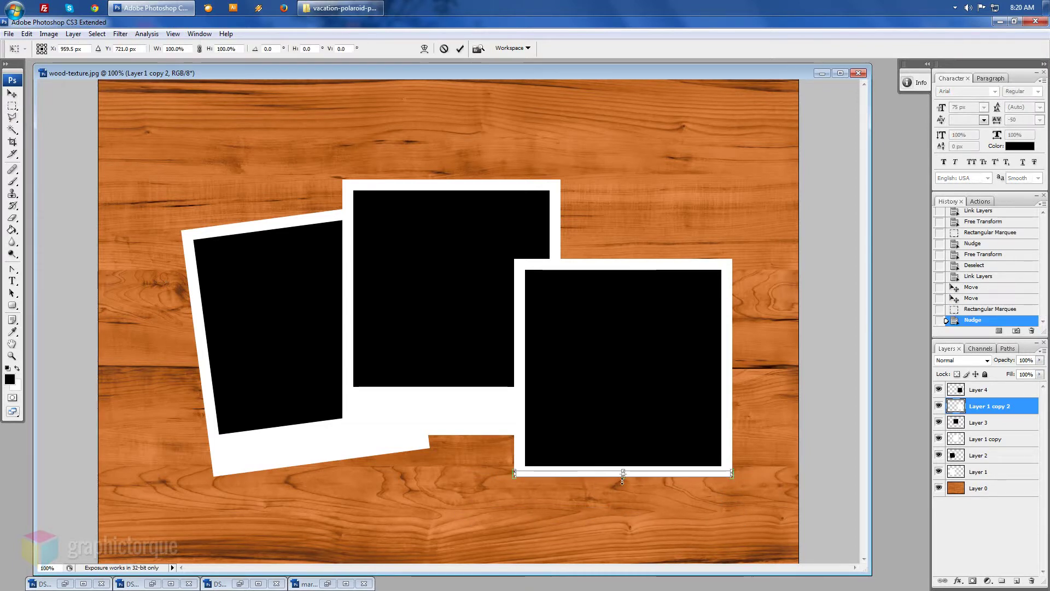
drag(623, 481, 635, 514)
key(Return)
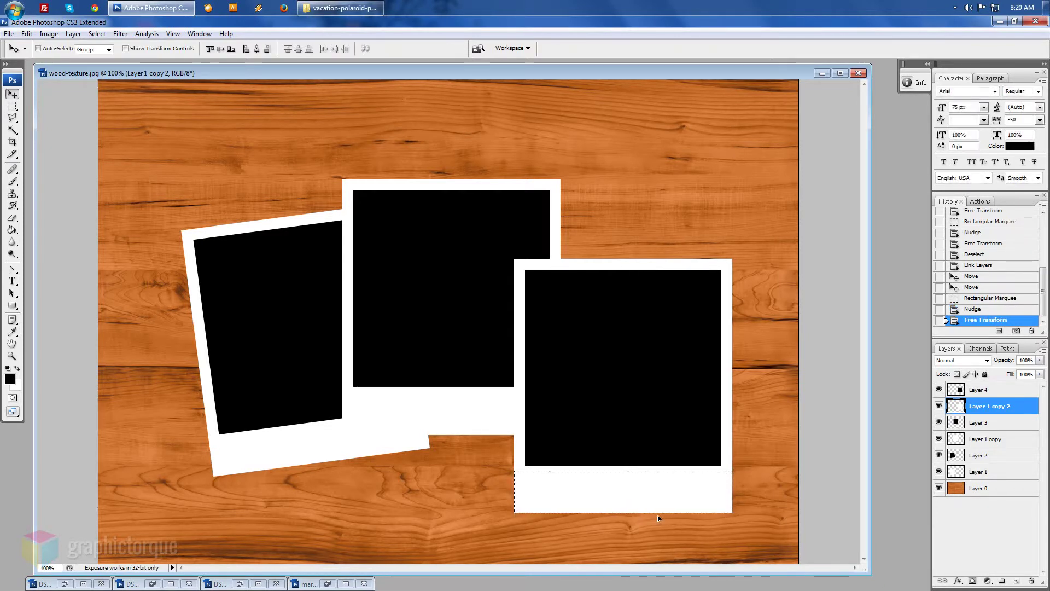
key(ctrl+d)
- Link the third polaroid's layers and tilt it about 10.6° clockwise, overlapping the middle one
shift+click(979, 390)
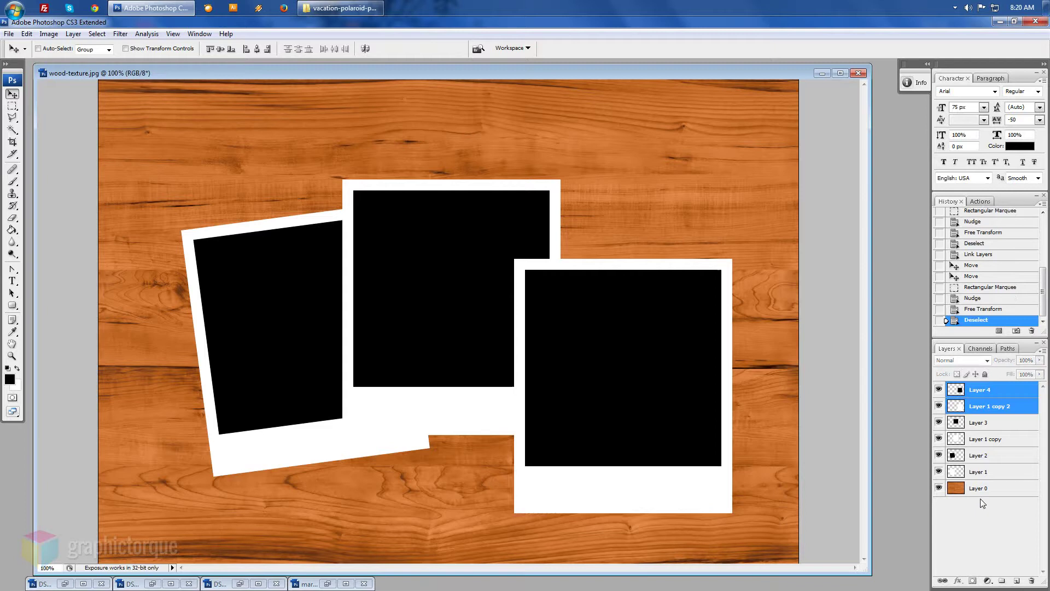
click(941, 581)
drag(648, 418, 638, 397)
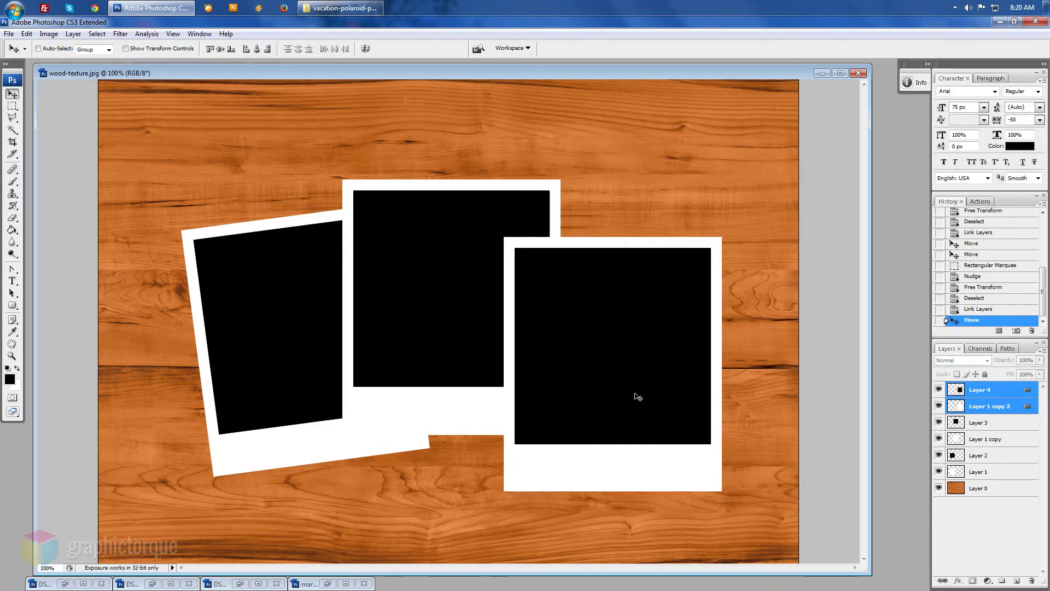
key(ctrl+t)
drag(740, 518, 712, 542)
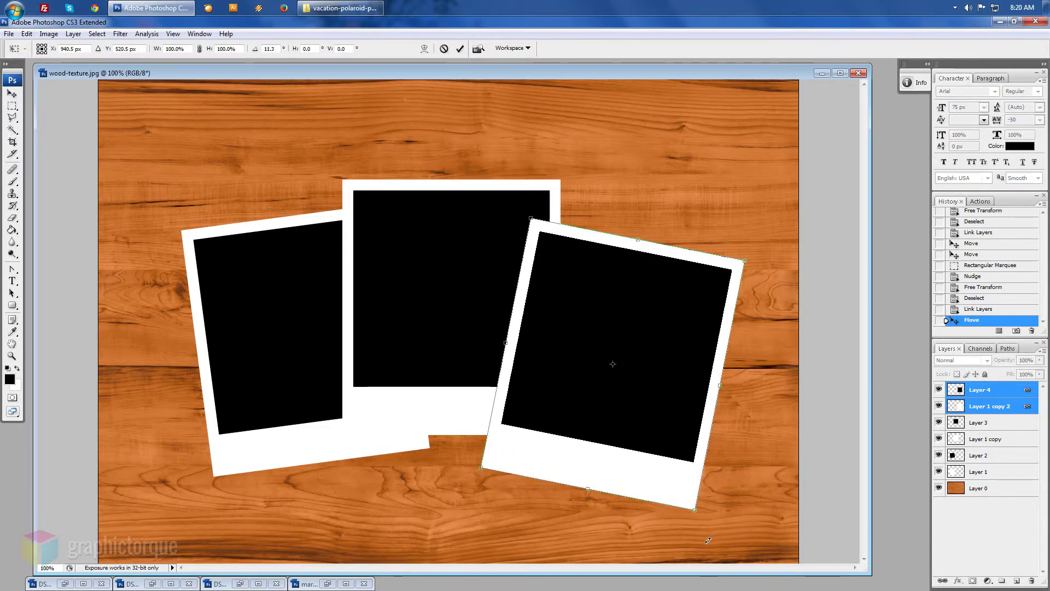
drag(650, 382, 626, 394)
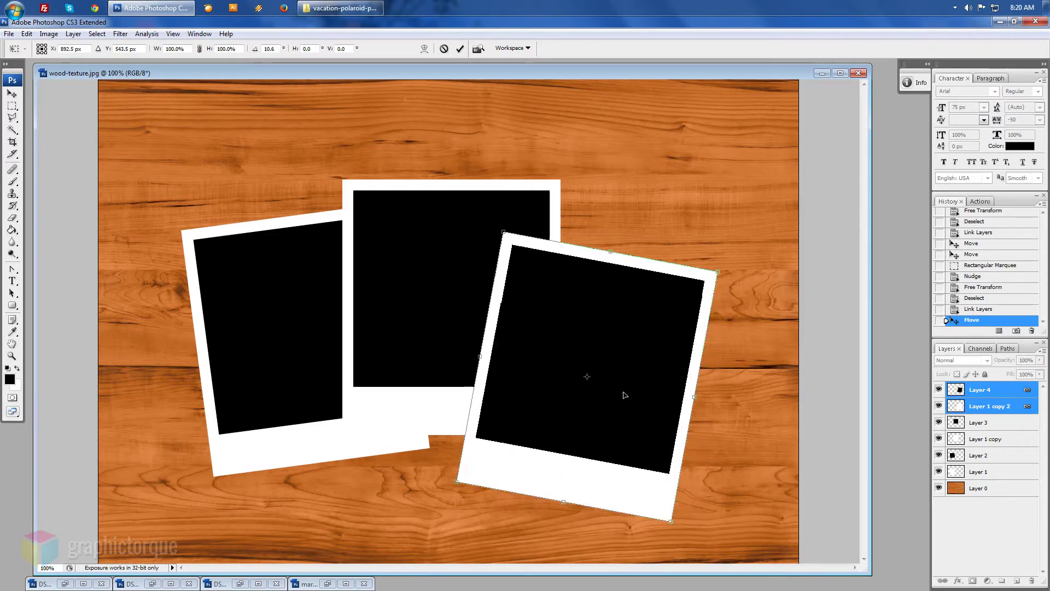
key(Return)
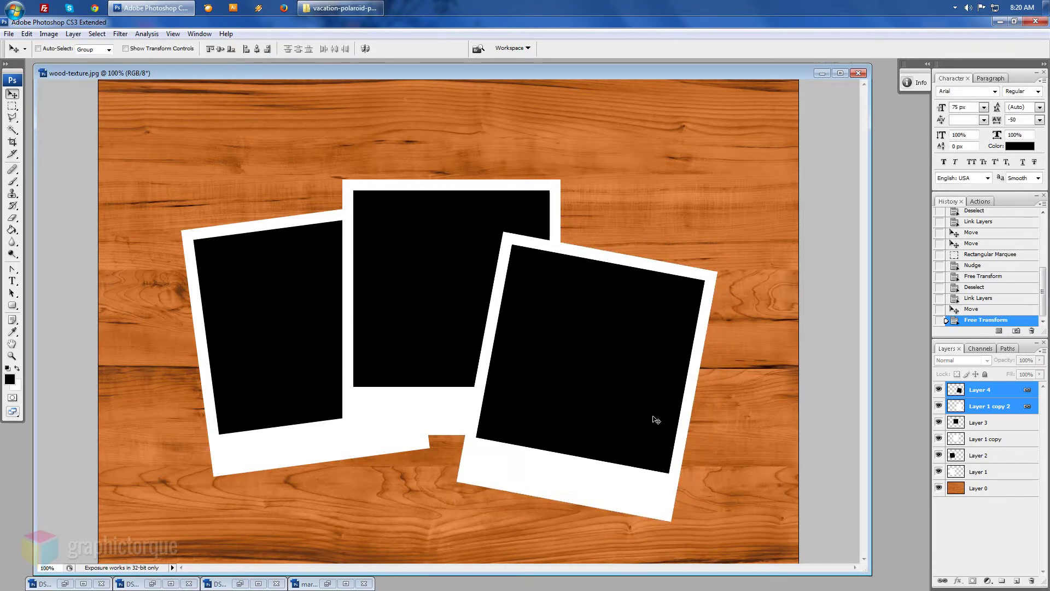
- Create group 1 and move the first polaroid's Layer 2 and Layer 1 into it
click(999, 461)
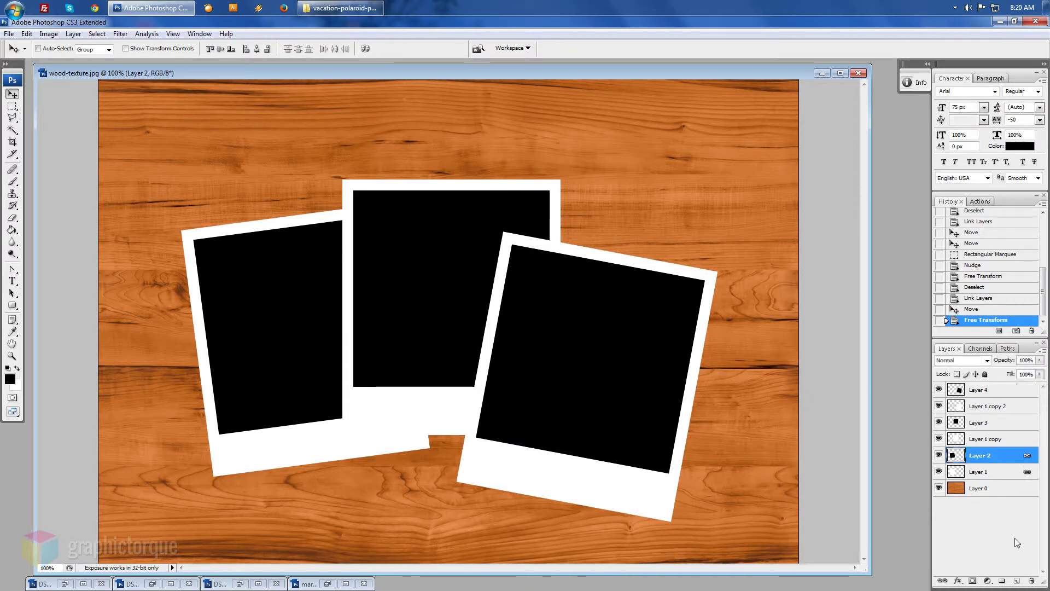
click(1008, 580)
double_click(985, 454)
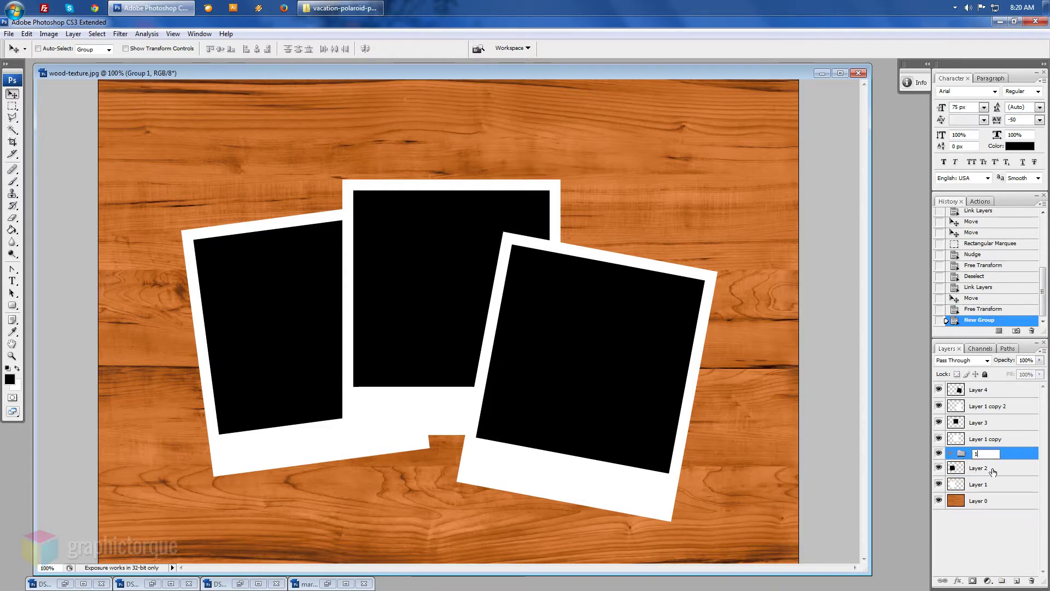
click(993, 472)
drag(992, 484, 970, 457)
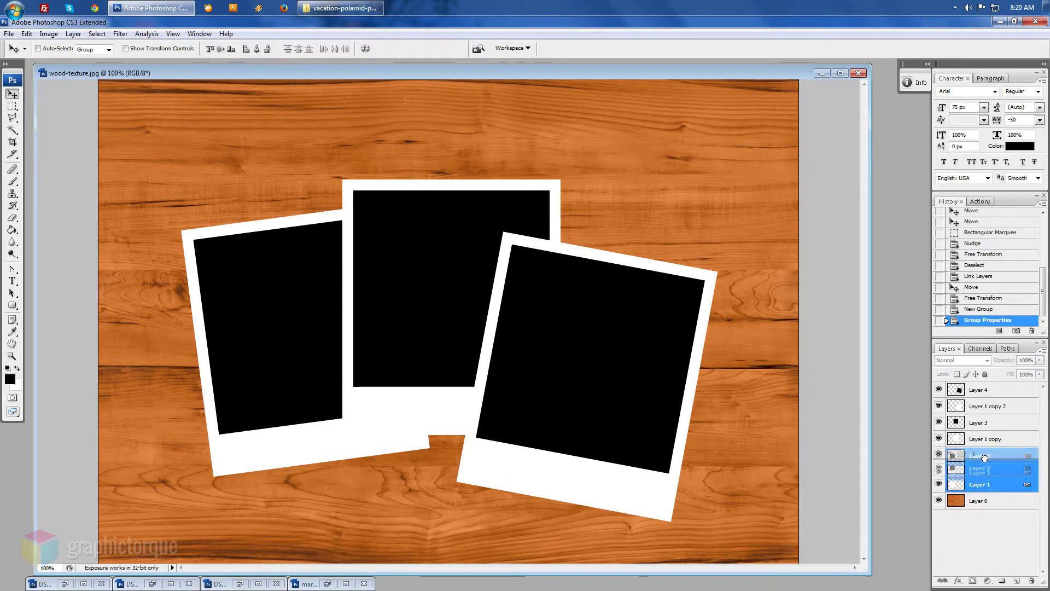
click(952, 454)
- Create group 2 holding the middle polaroid's Layer 3 and Layer 1 copy
click(979, 423)
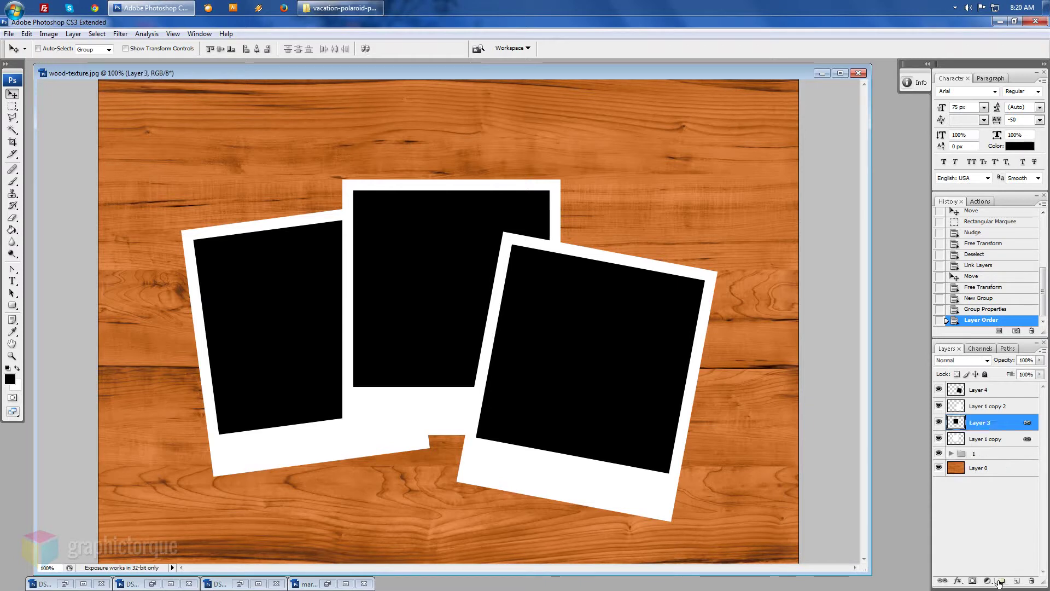
click(1002, 581)
click(993, 448)
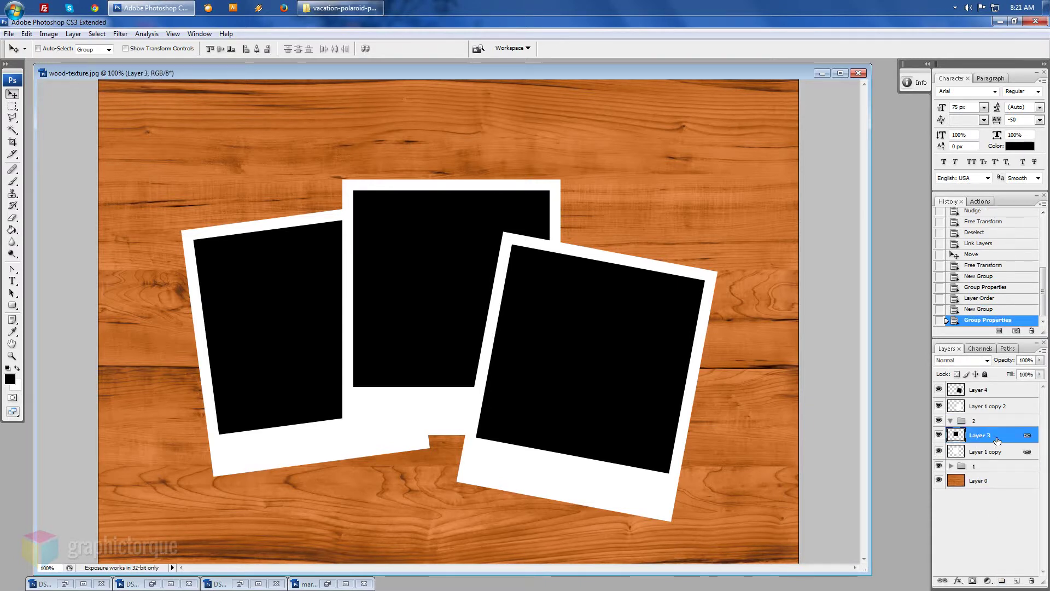
drag(979, 437, 960, 423)
click(951, 420)
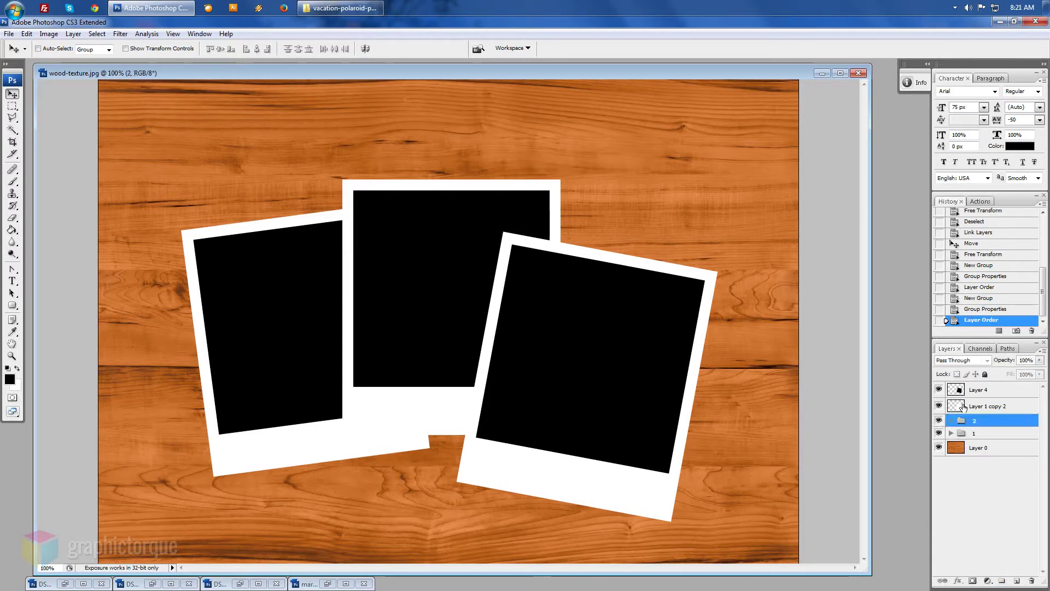
- Create group 3 with Layer 4 and Layer 1 copy 2, then open Layer 1's layer style
click(979, 390)
click(1002, 581)
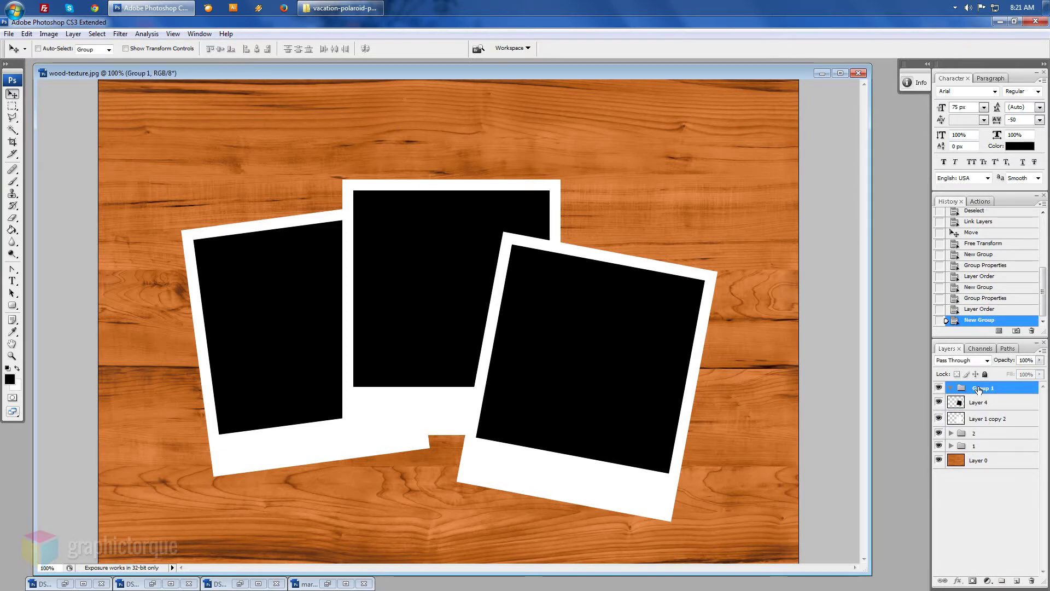
double_click(983, 388)
text(3)
key(Return)
click(983, 402)
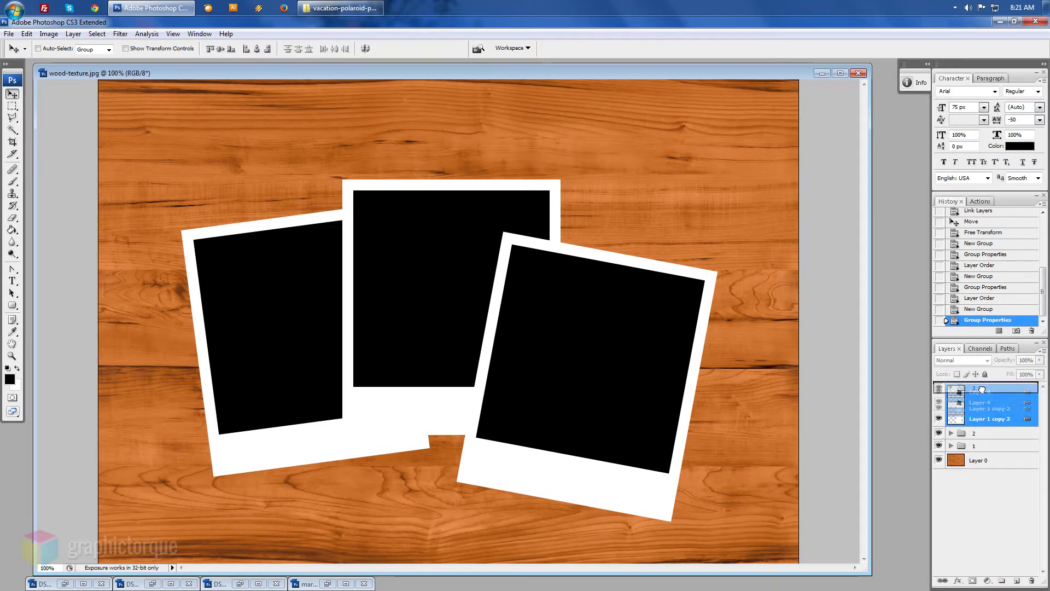
drag(983, 403, 958, 389)
click(951, 388)
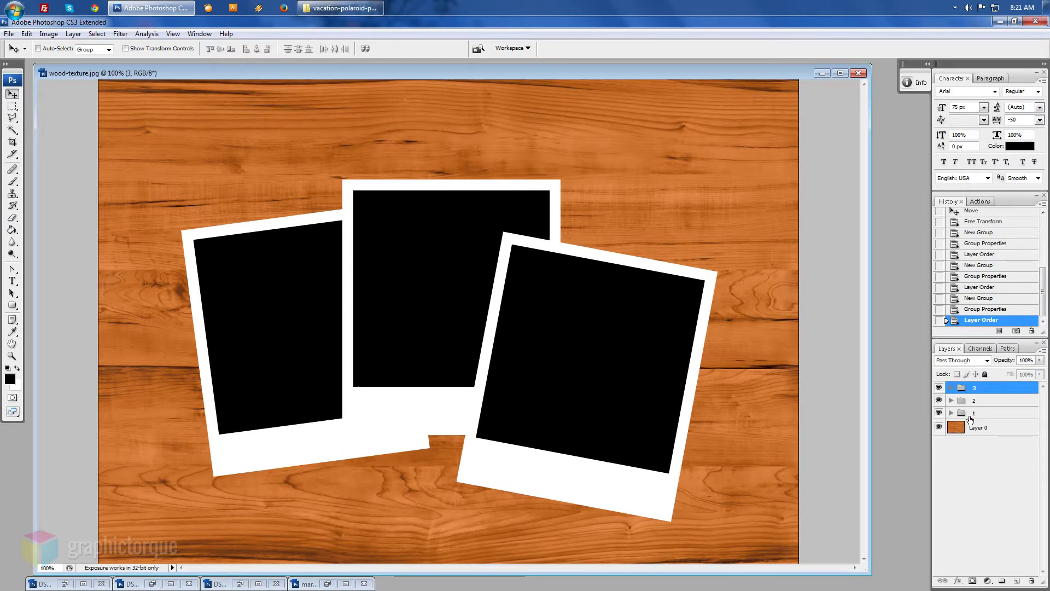
click(951, 413)
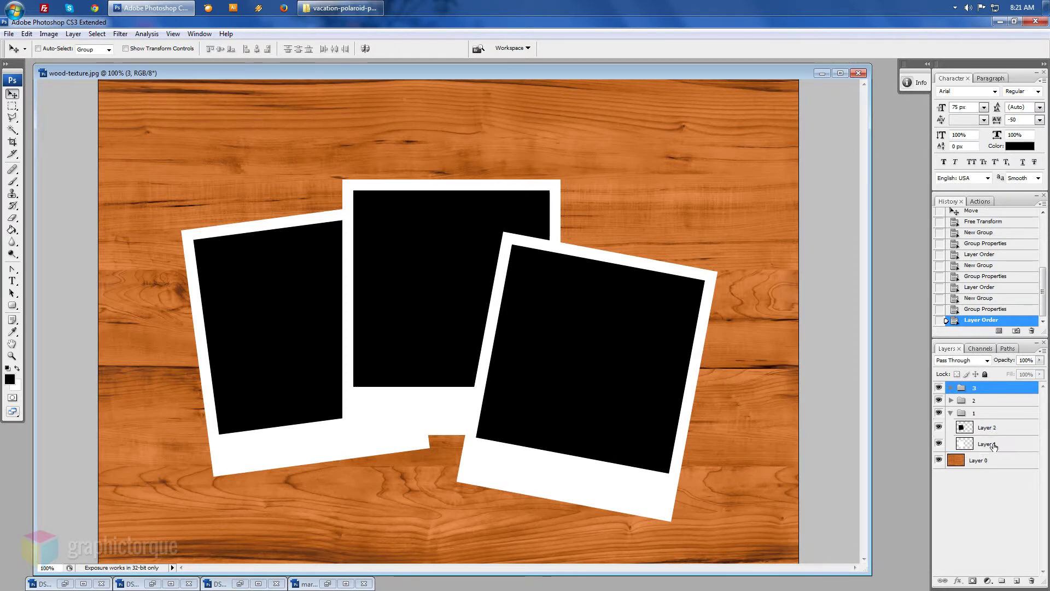
double_click(994, 446)
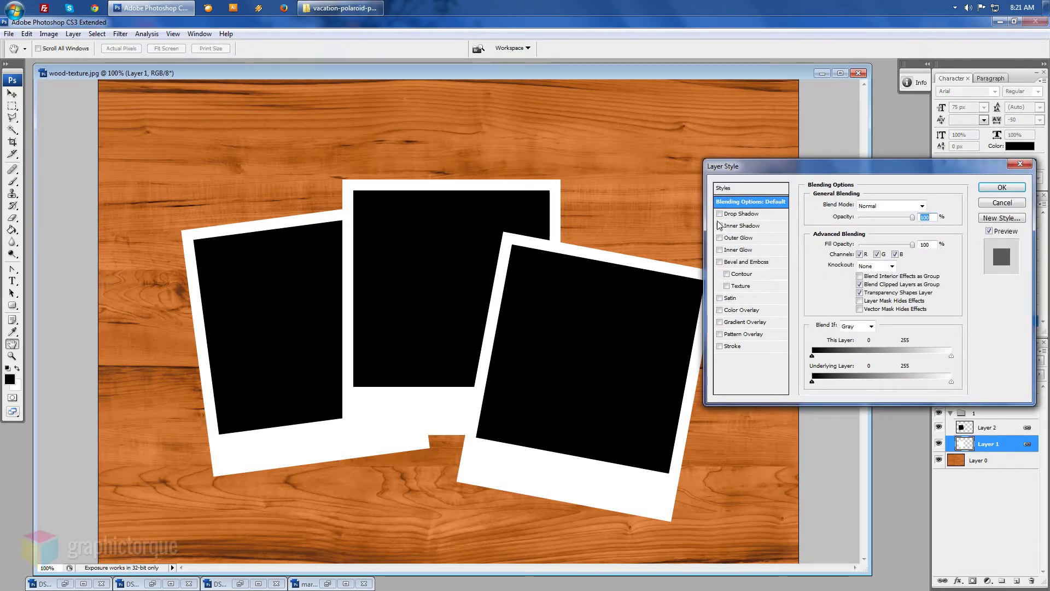
- Turn on Drop Shadow for Layer 1 with a 120° light angle
click(720, 214)
click(754, 219)
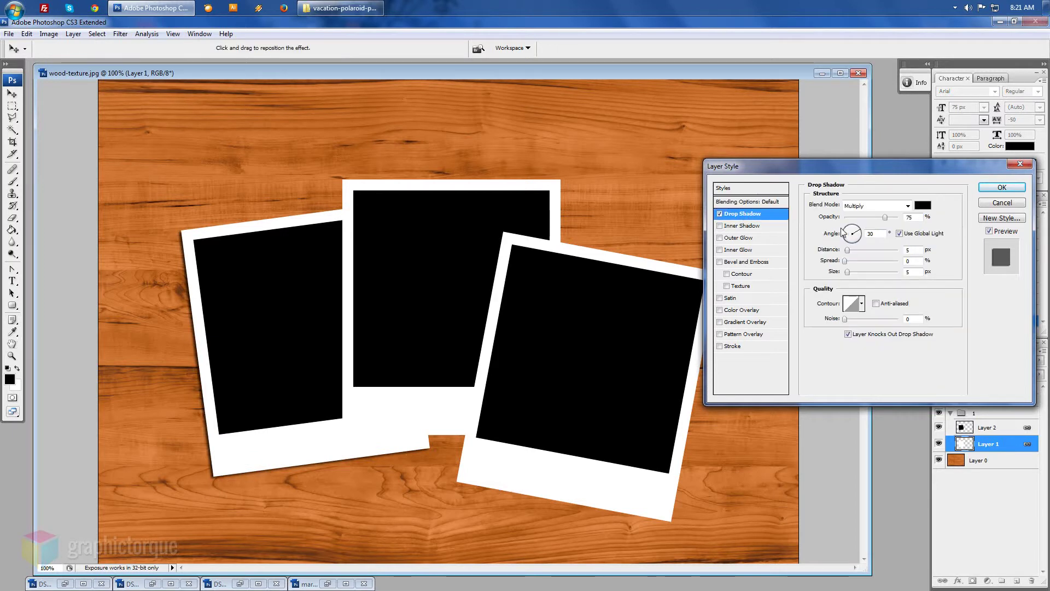
click(900, 234)
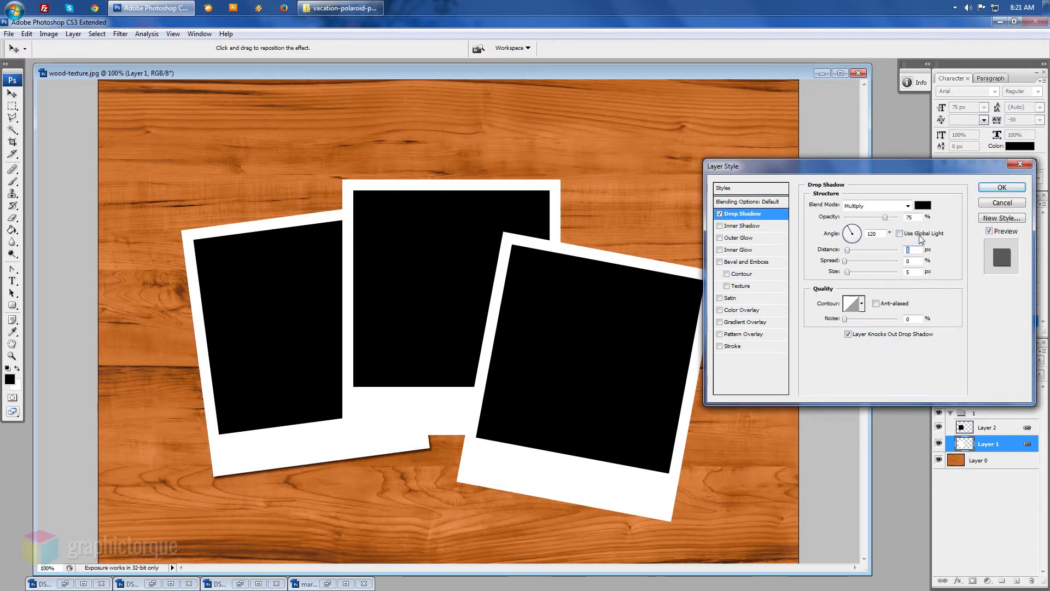
key(shift+Tab)
key(shift+Tab)
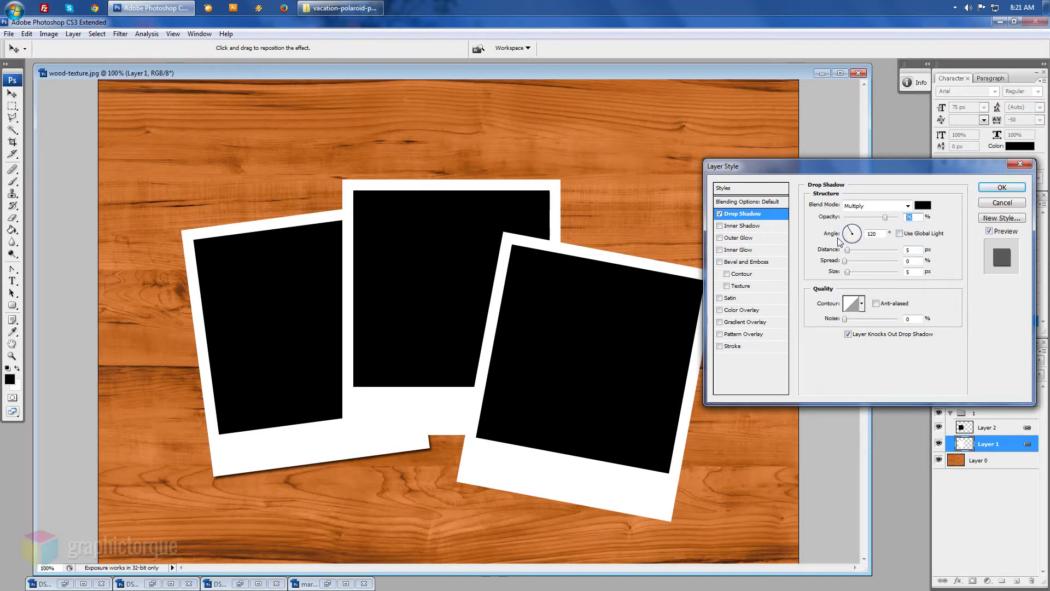
text(50)
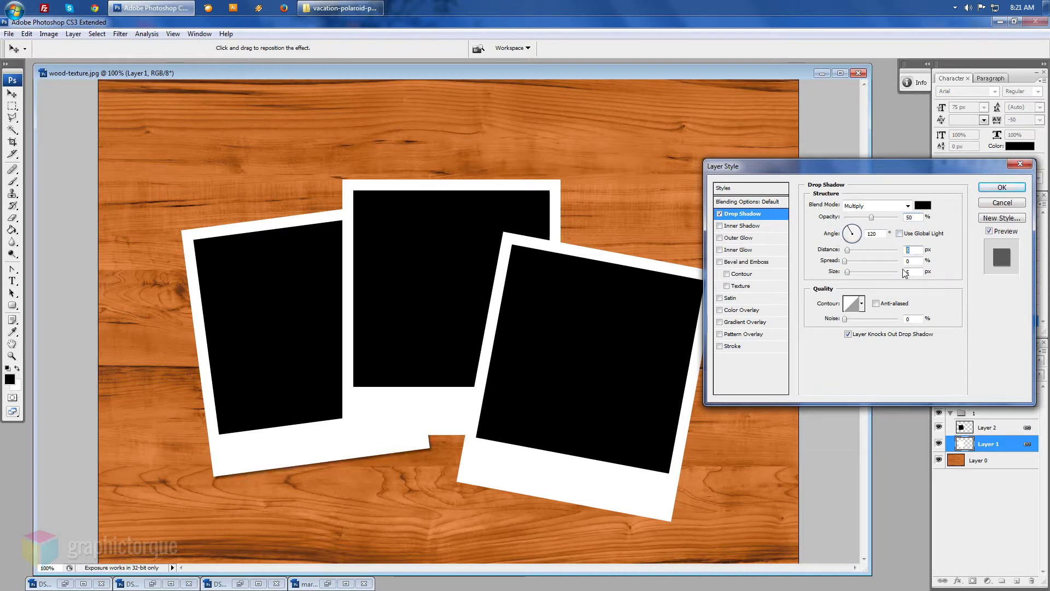
text(2)
key(Tab)
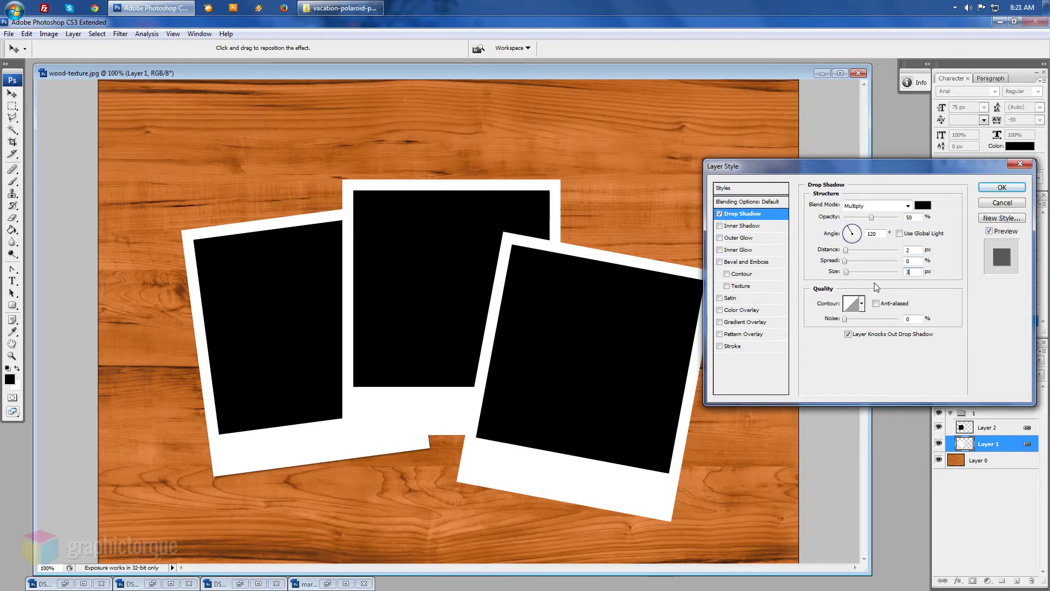
key(shift+Tab)
key(shift+Tab)
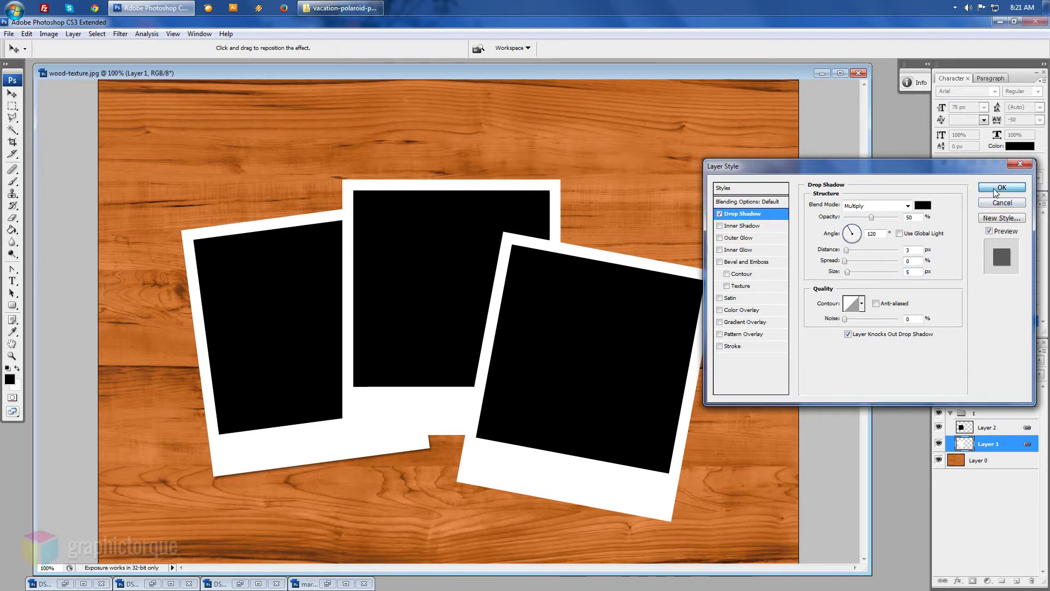
- Set the shadow distance to 5 px and opacity to 75%
double_click(909, 271)
text(15)
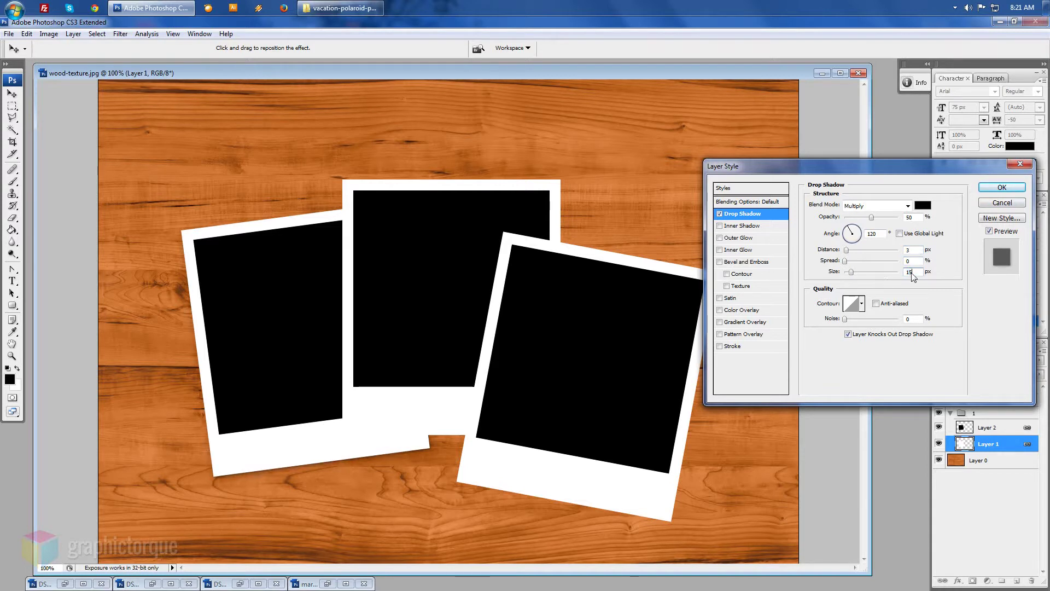
double_click(908, 250)
text(5)
double_click(909, 218)
text(75)
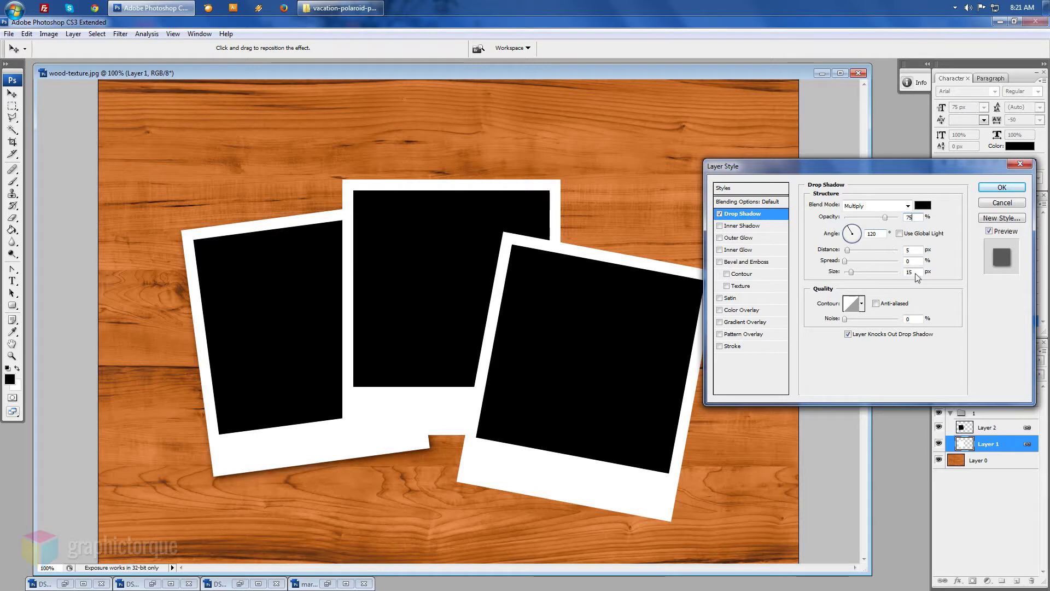
- Set the shadow size to 20 px and spread to 10%, then apply the style
double_click(909, 272)
text(20)
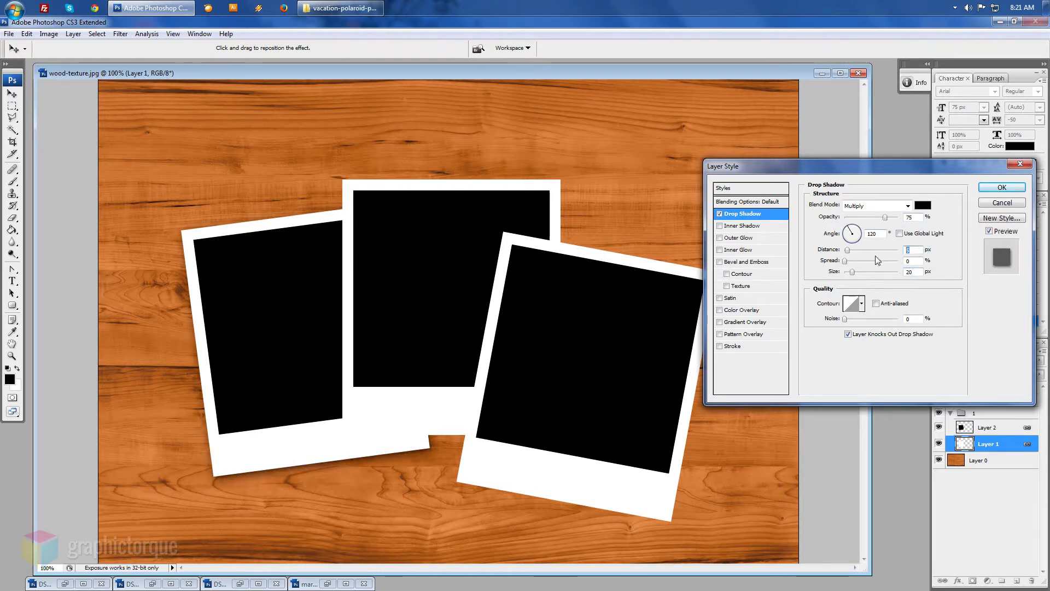
text(3)
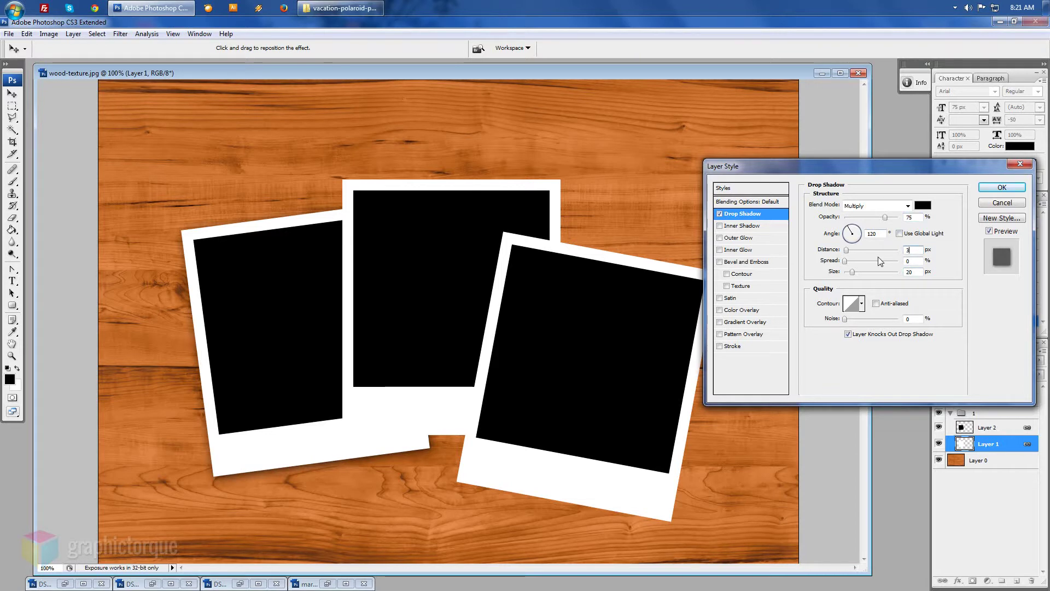
key(Tab)
key(Tab)
double_click(919, 261)
text(1)
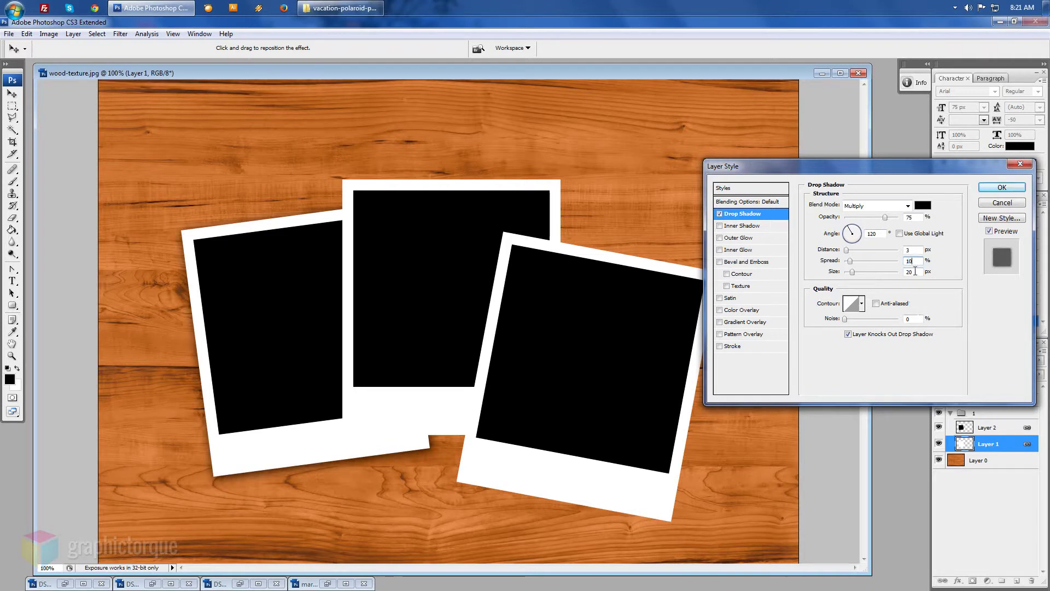
text(5)
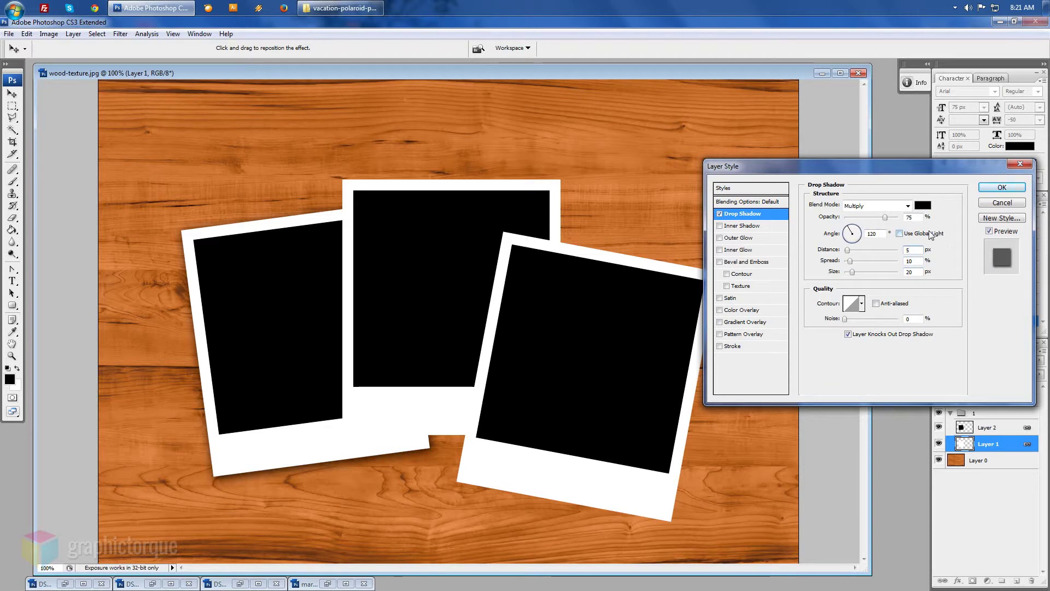
click(997, 187)
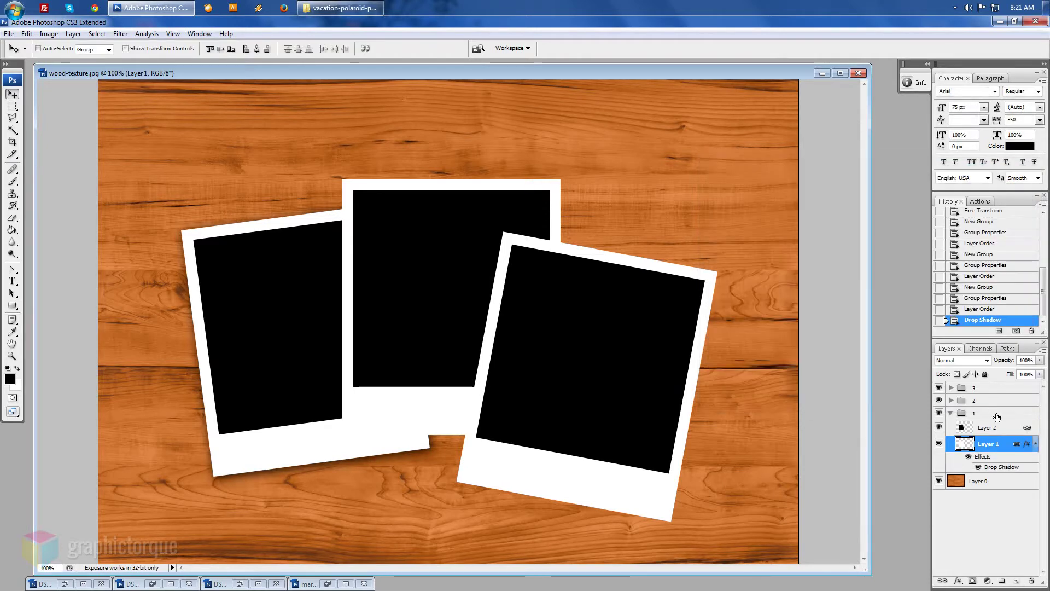
- Copy Layer 1's drop shadow and paste it onto Layer 1 copy and Layer 1 copy 2
right_click(991, 444)
click(989, 370)
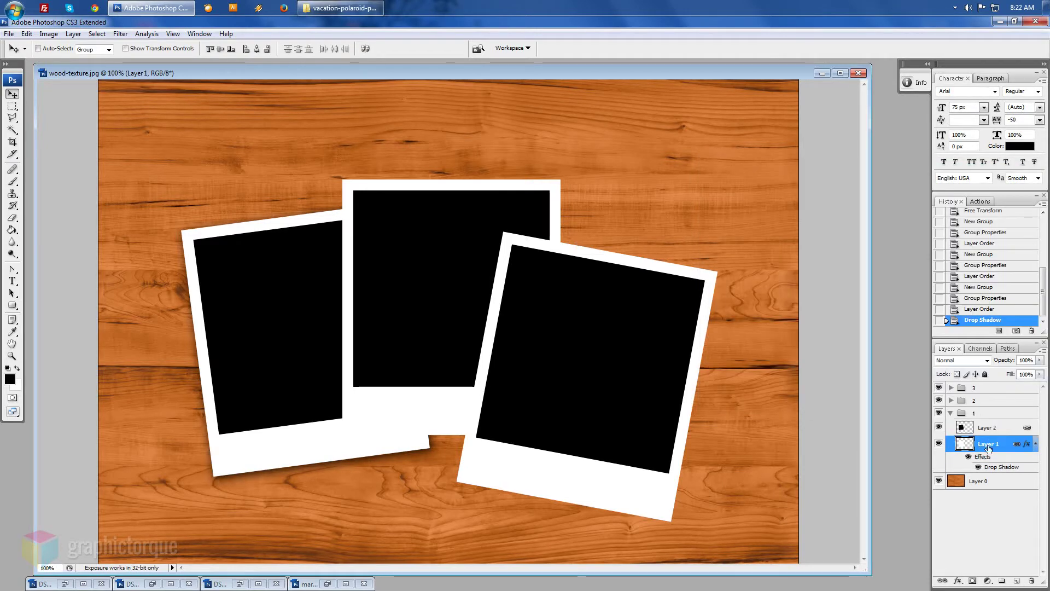
click(1035, 445)
click(950, 400)
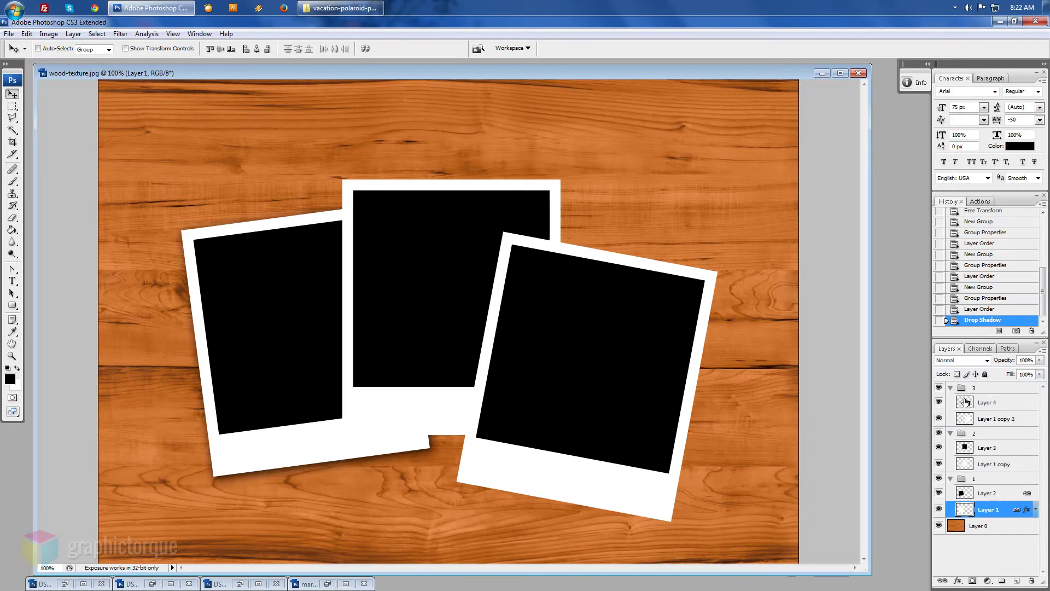
click(992, 465)
ctrl+click(992, 418)
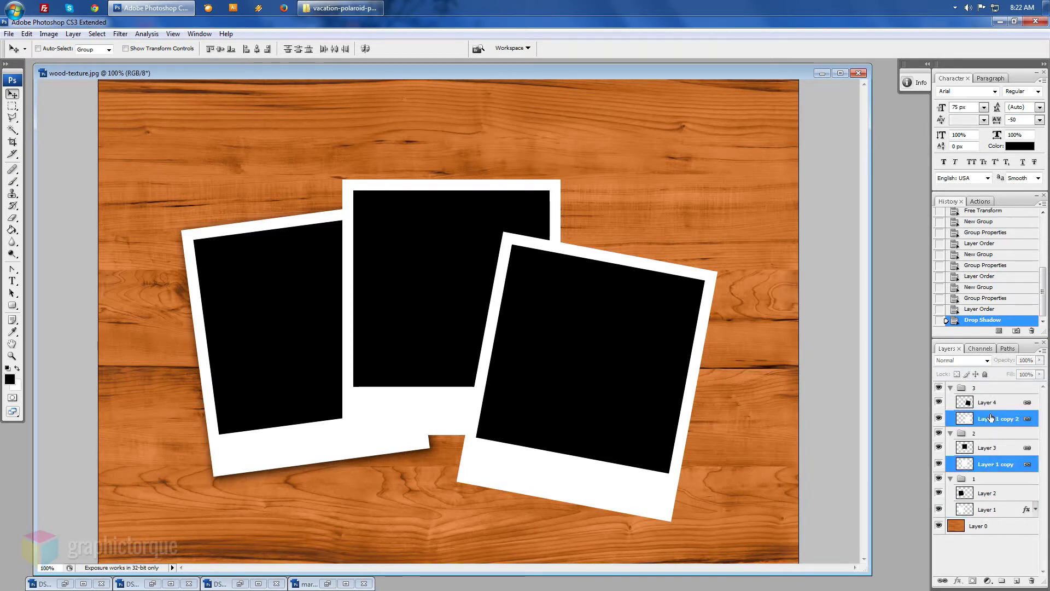
right_click(991, 419)
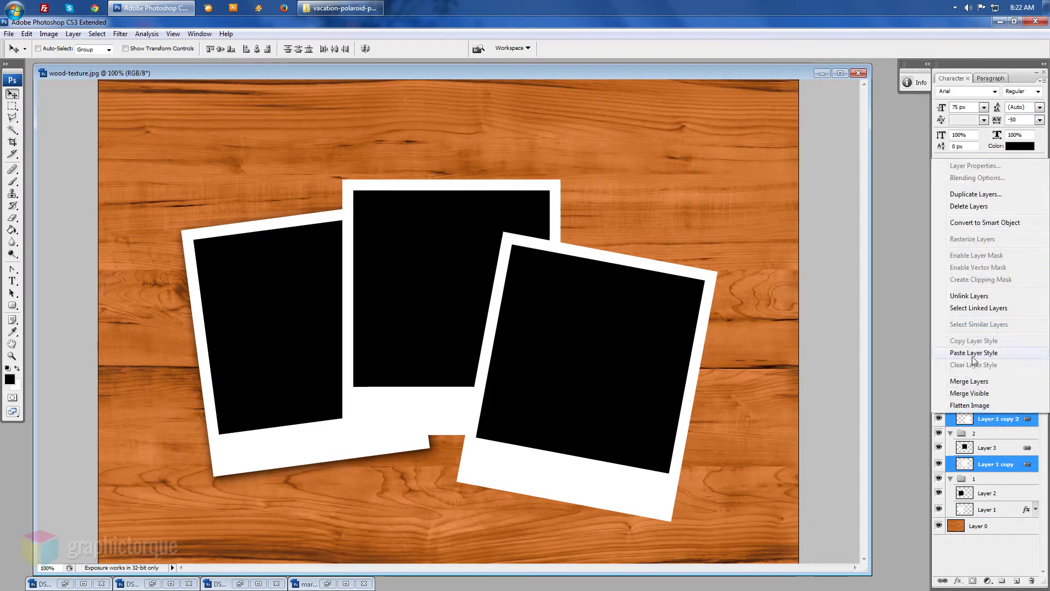
click(974, 353)
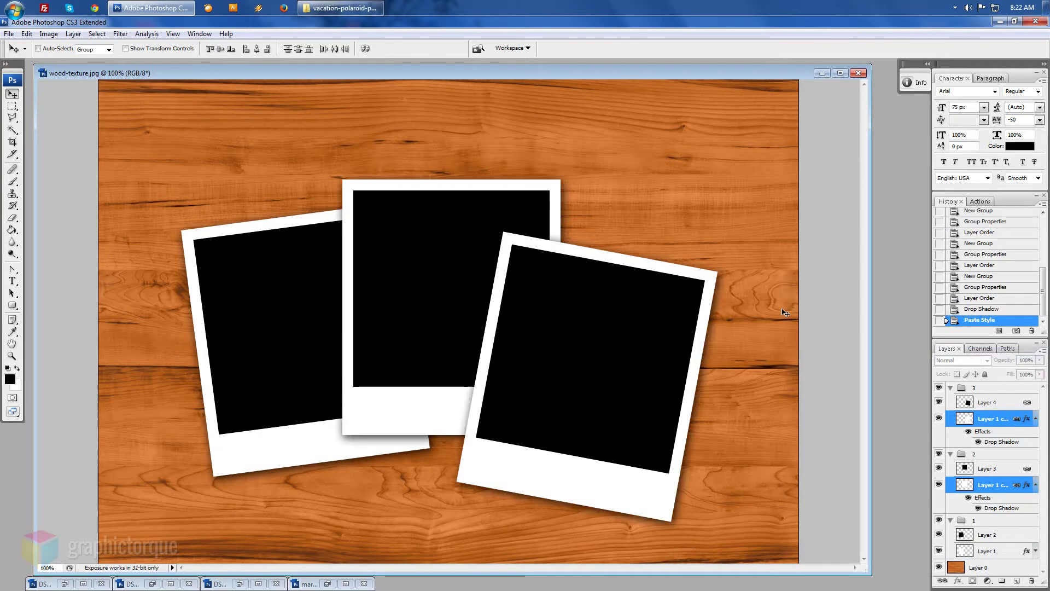
- Select all three polaroid groups and nudge them up and to the left
click(1035, 418)
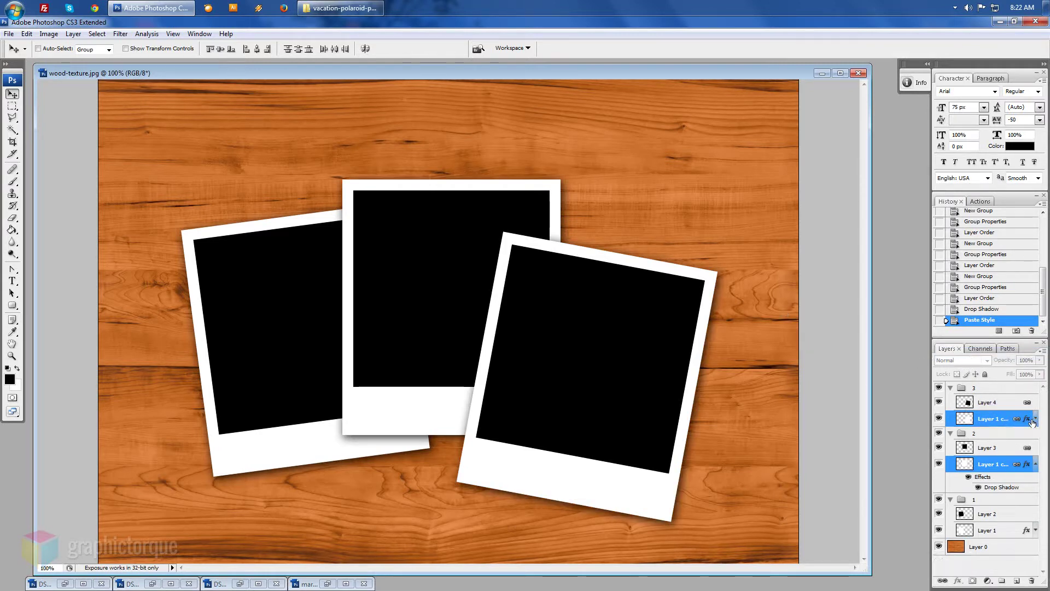
click(1036, 465)
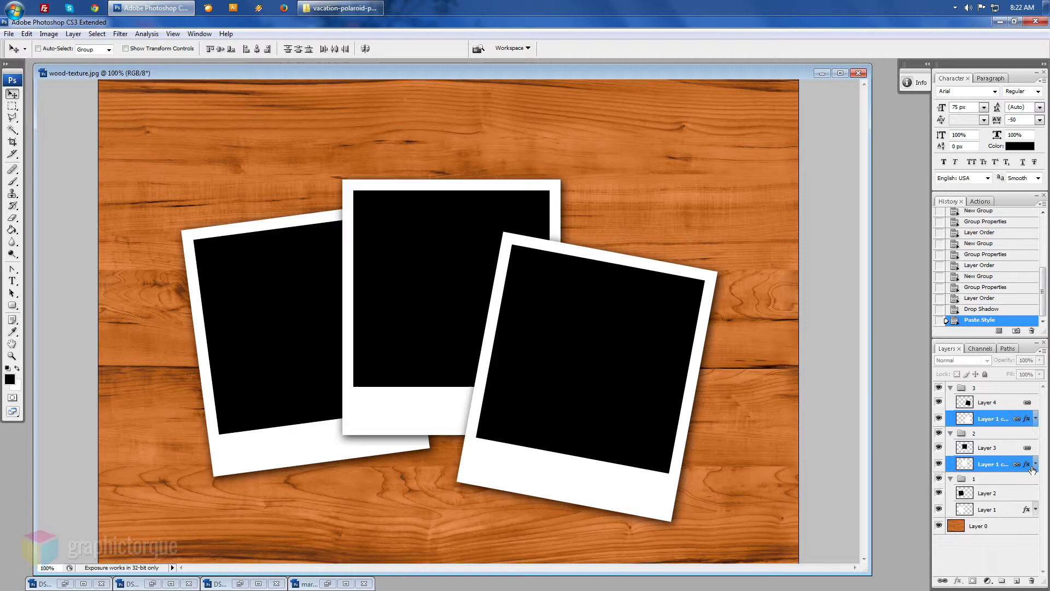
click(974, 389)
click(951, 388)
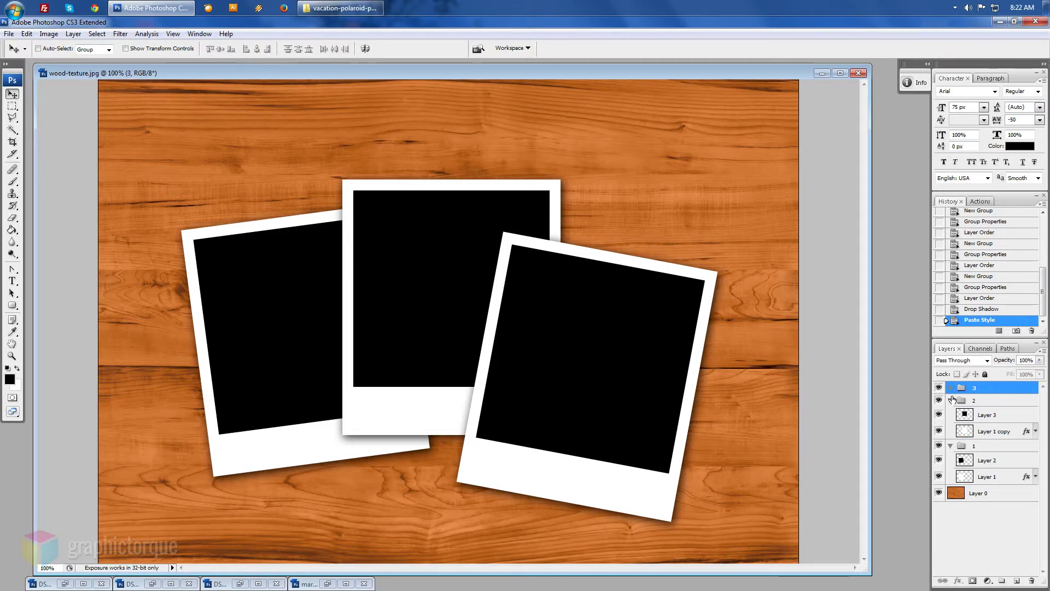
click(950, 412)
key(shift+Left)
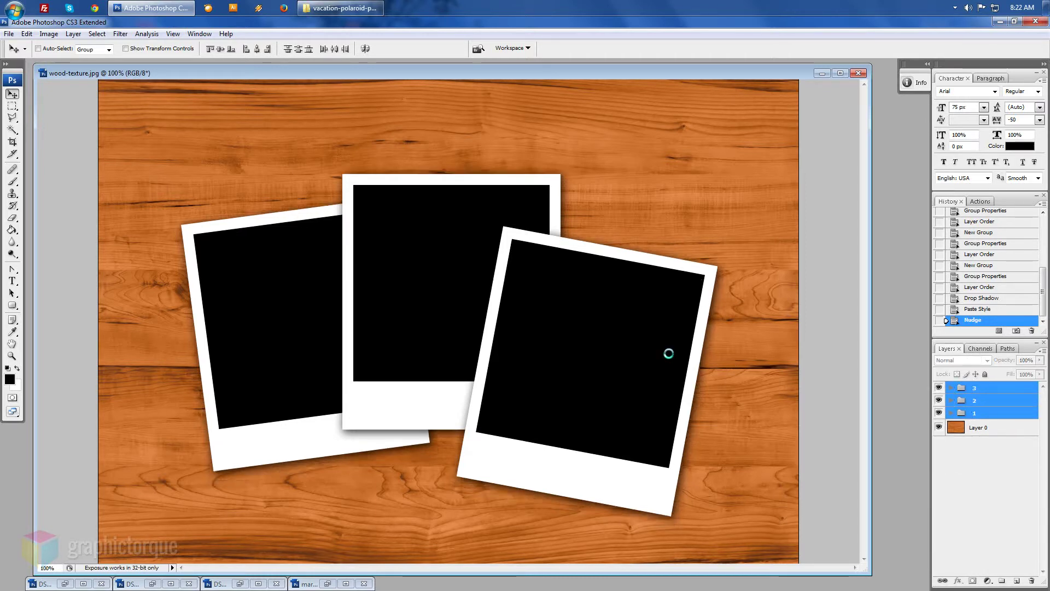
key(shift+Up)
key(shift+Up)
key(shift+Up)
key(shift+Up)
key(shift+Left)
key(shift+Left)
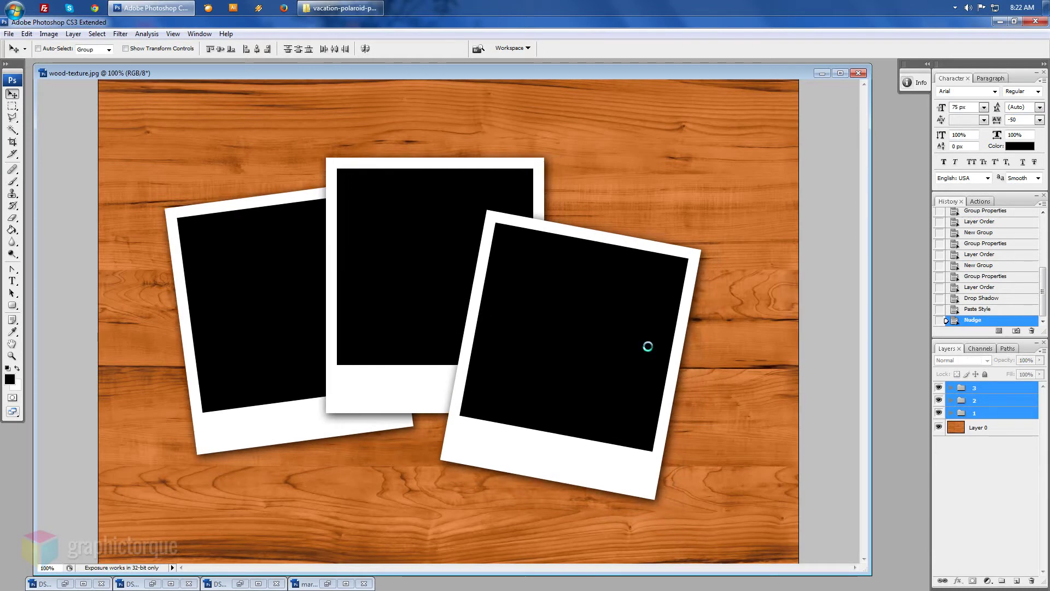
key(shift+Left)
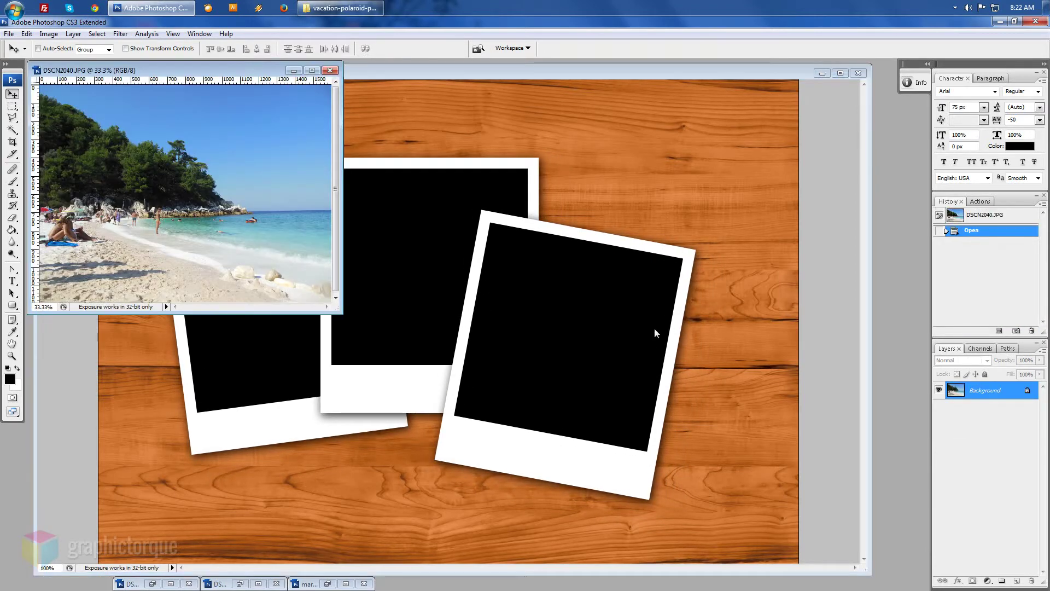
- Paste the beach photo into the middle polaroid's black photo area, hiding the right polaroid
click(330, 70)
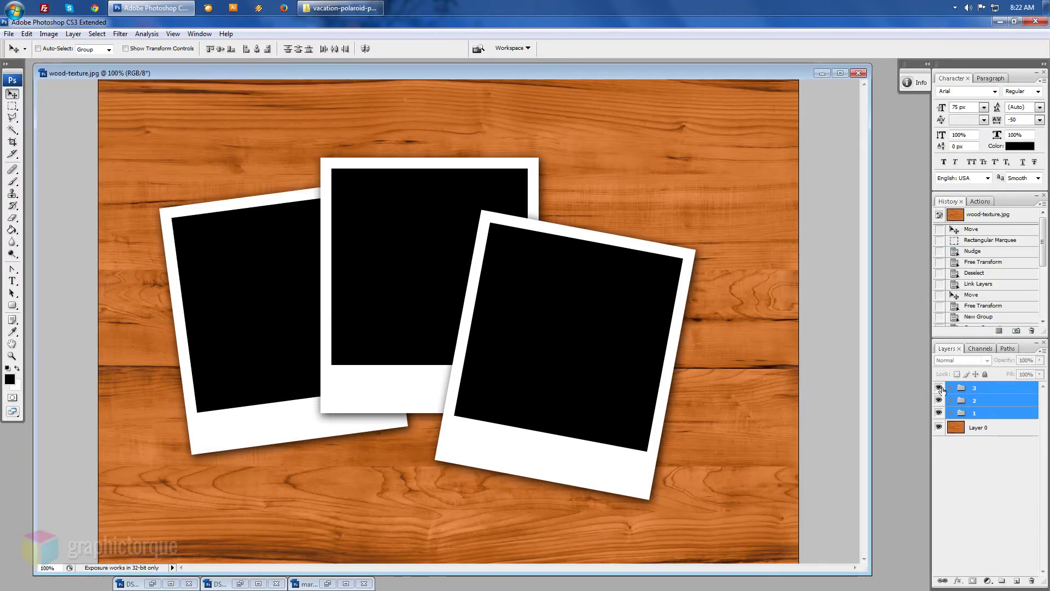
click(977, 413)
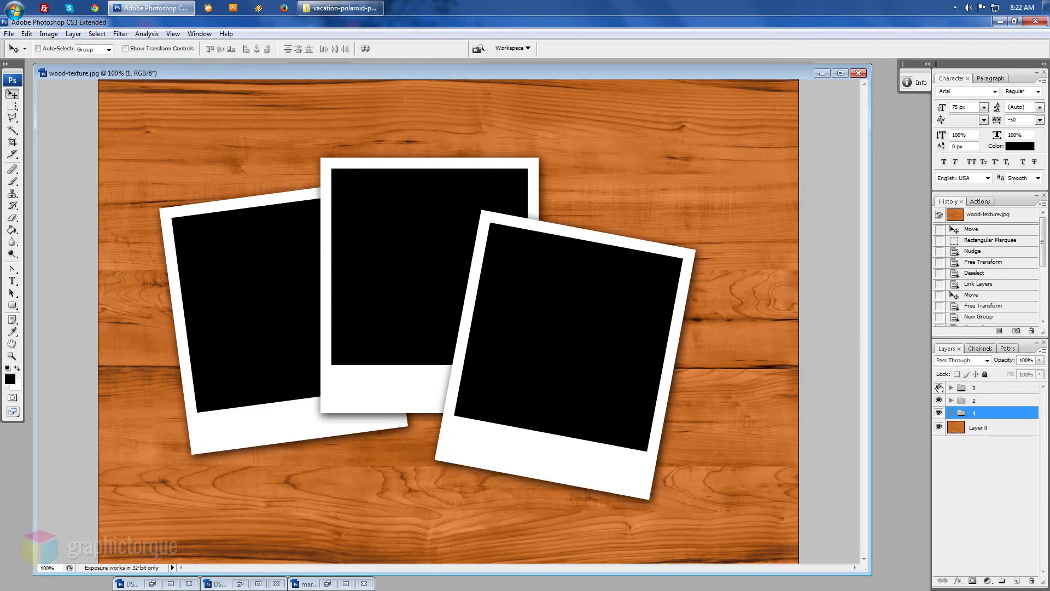
click(952, 404)
click(990, 416)
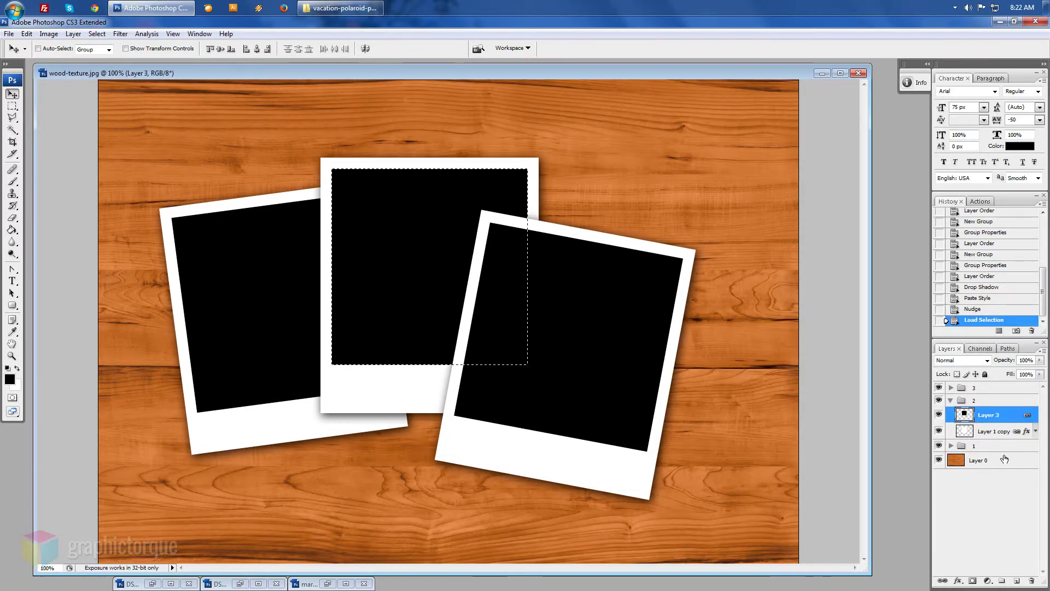
key(ctrl+shift+v)
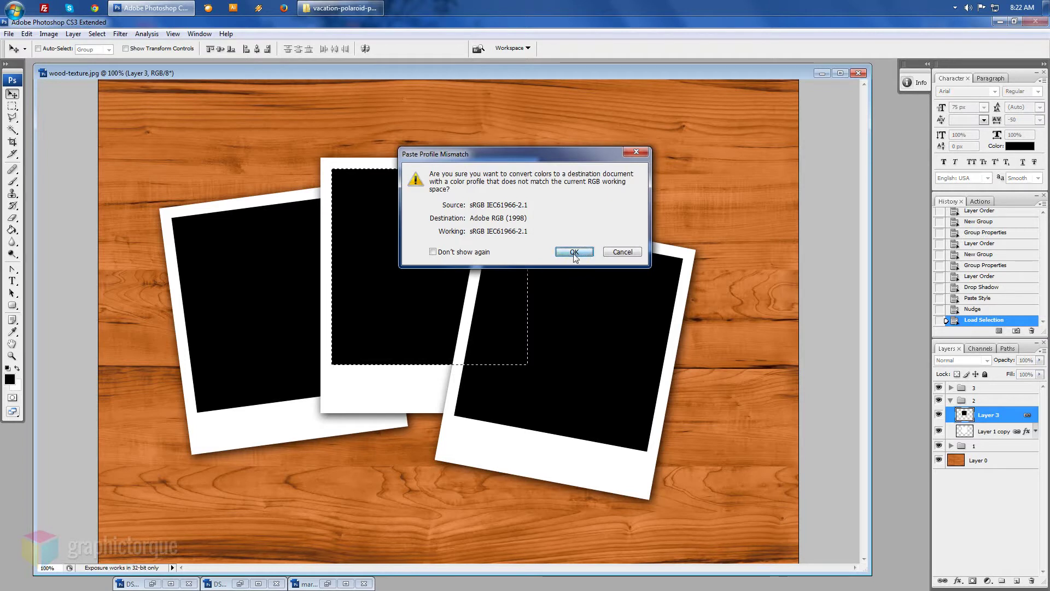
click(573, 254)
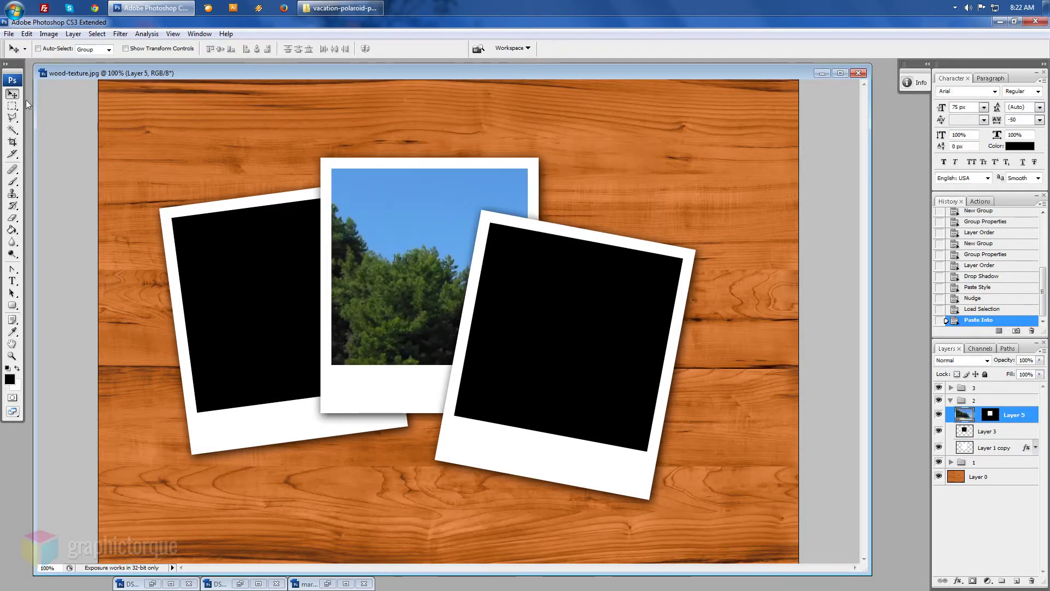
click(939, 387)
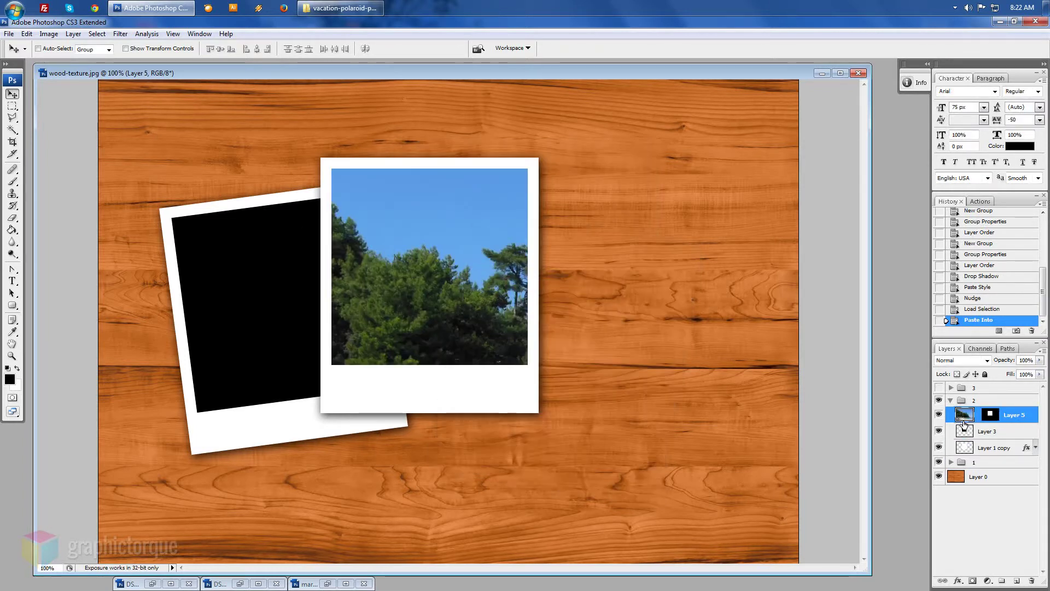
- Free-transform the beach photo, scaling and moving it to fill the middle frame
key(ctrl+t)
key(ctrl+minus)
key(ctrl+minus)
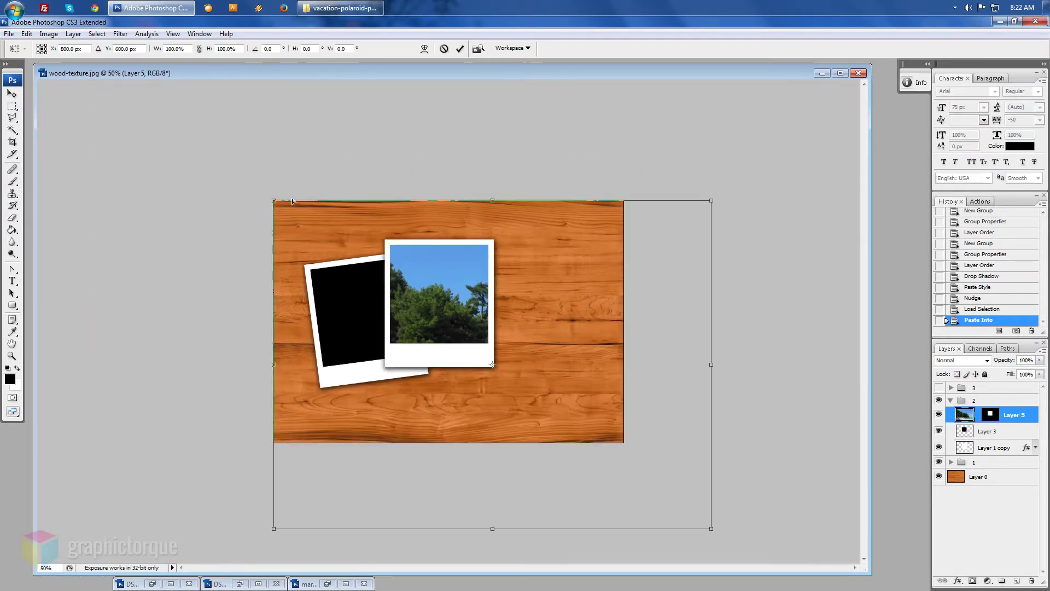
drag(712, 529, 487, 370)
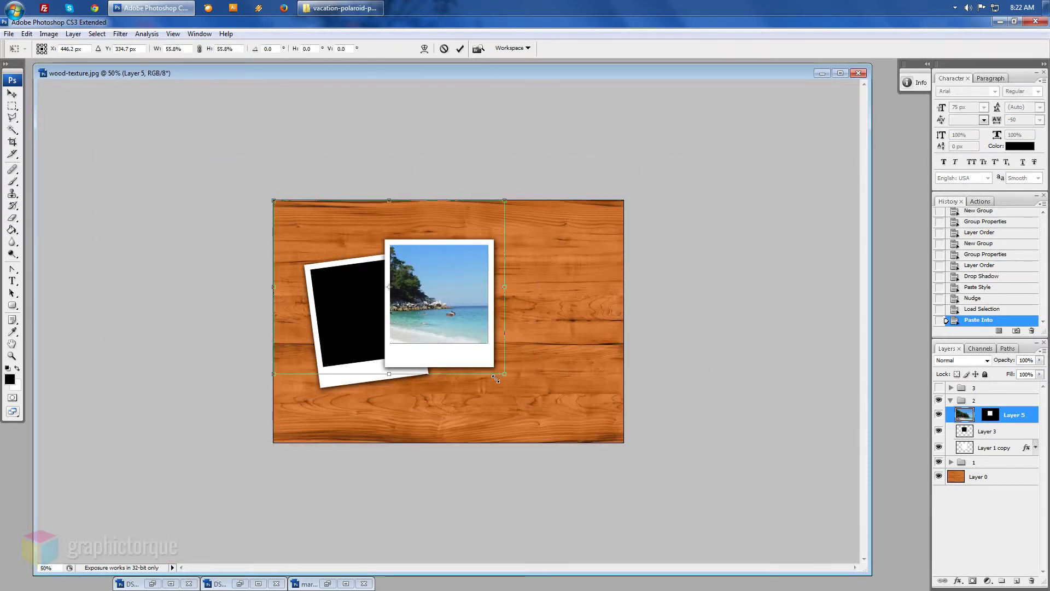
drag(274, 200, 334, 237)
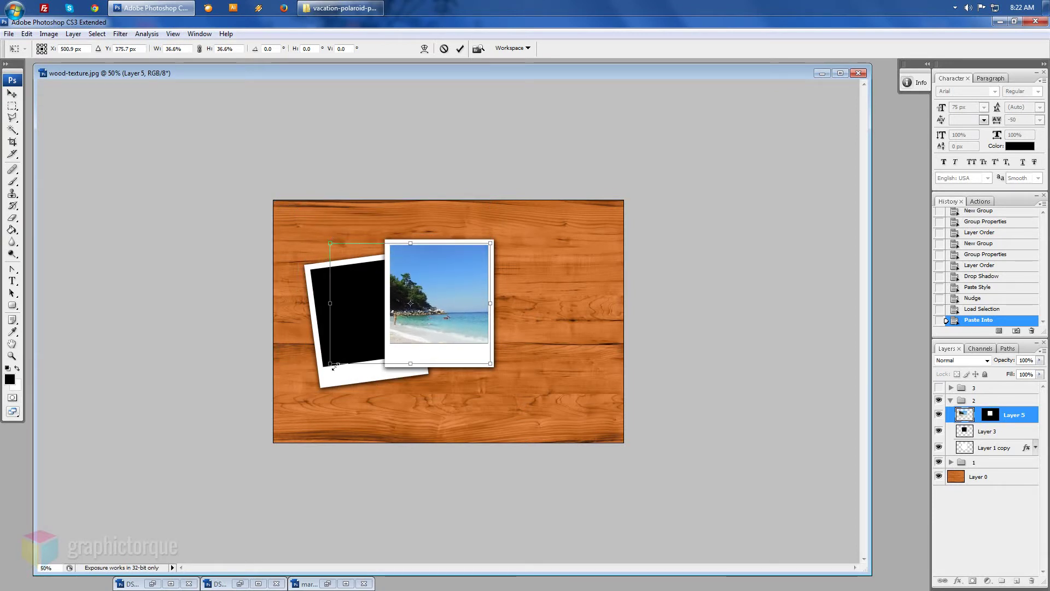
drag(334, 366, 371, 363)
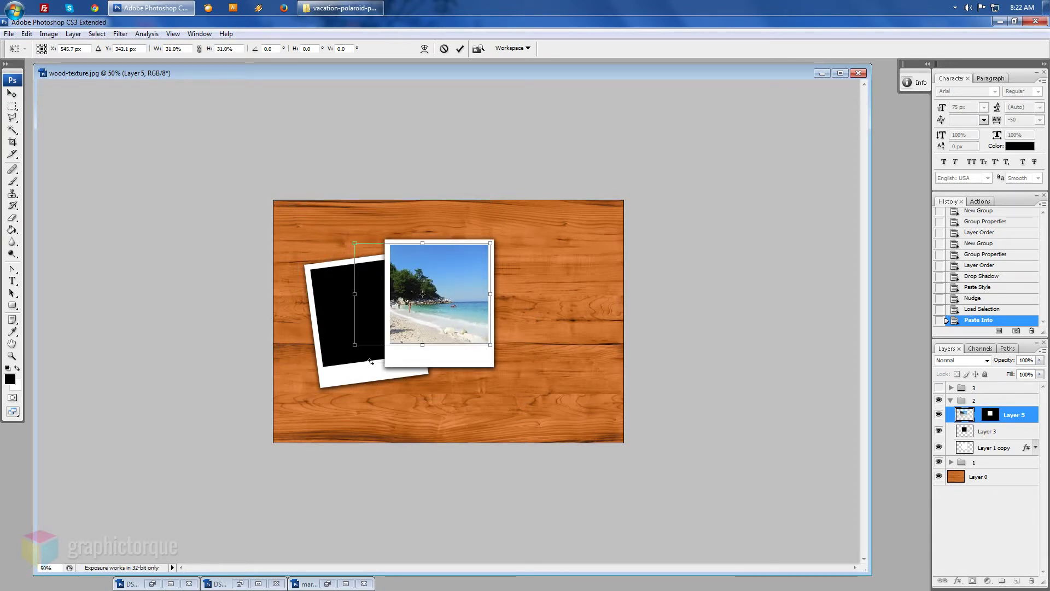
key(shift+Right)
key(shift+Right)
key(shift+Right)
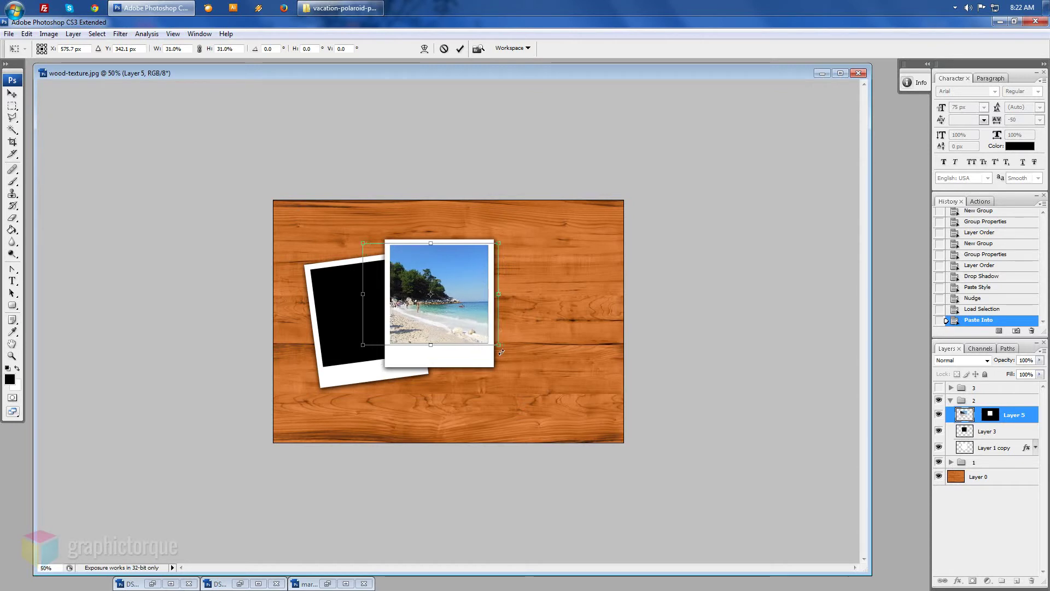
drag(501, 351, 570, 403)
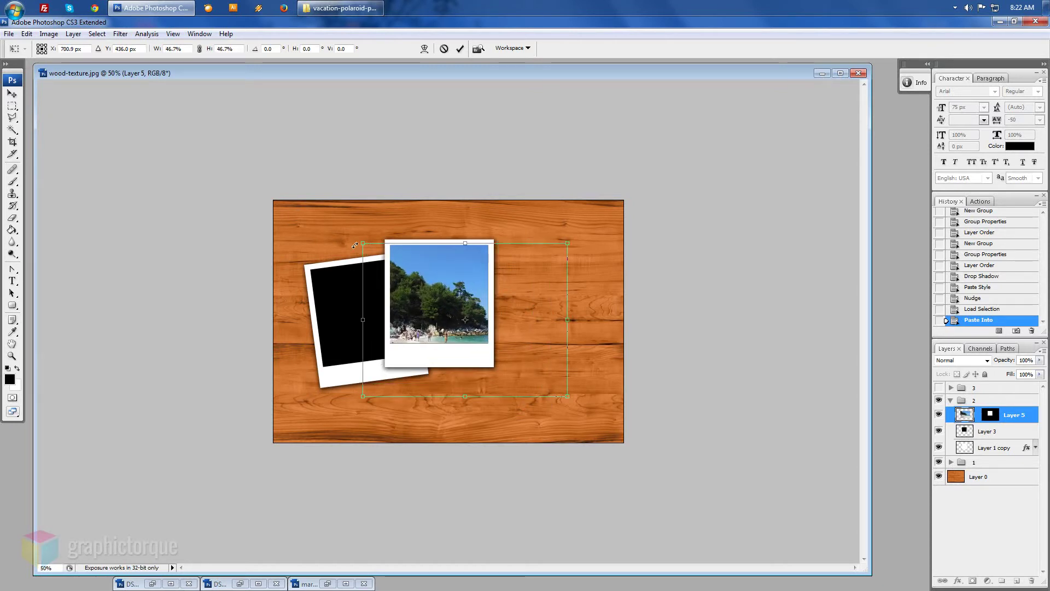
drag(478, 346, 457, 297)
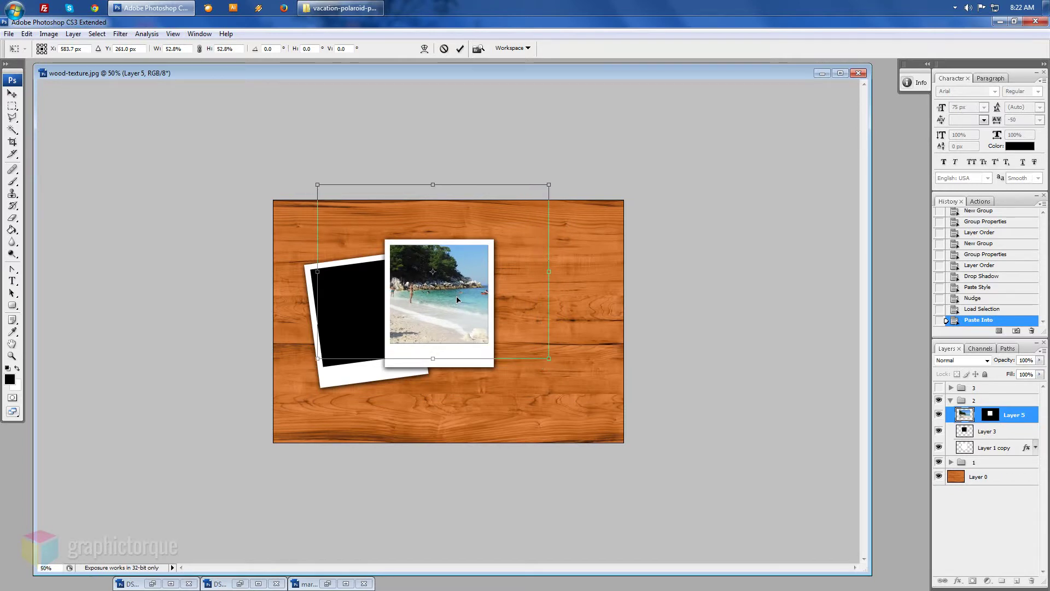
key(Return)
- Link the beach photo to its mask and hide the middle and right polaroids
double_click(12, 356)
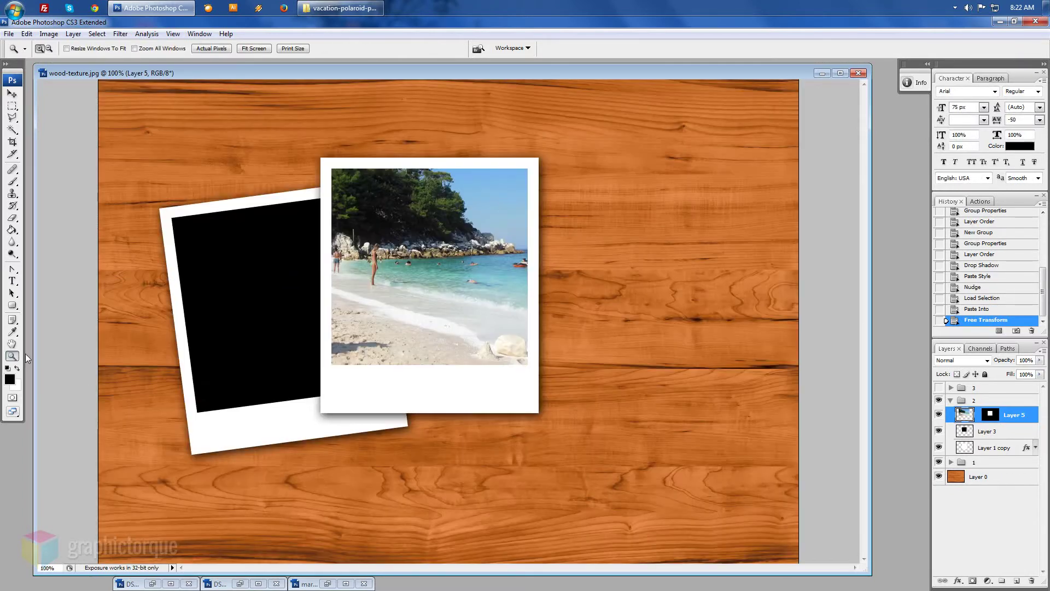
click(977, 414)
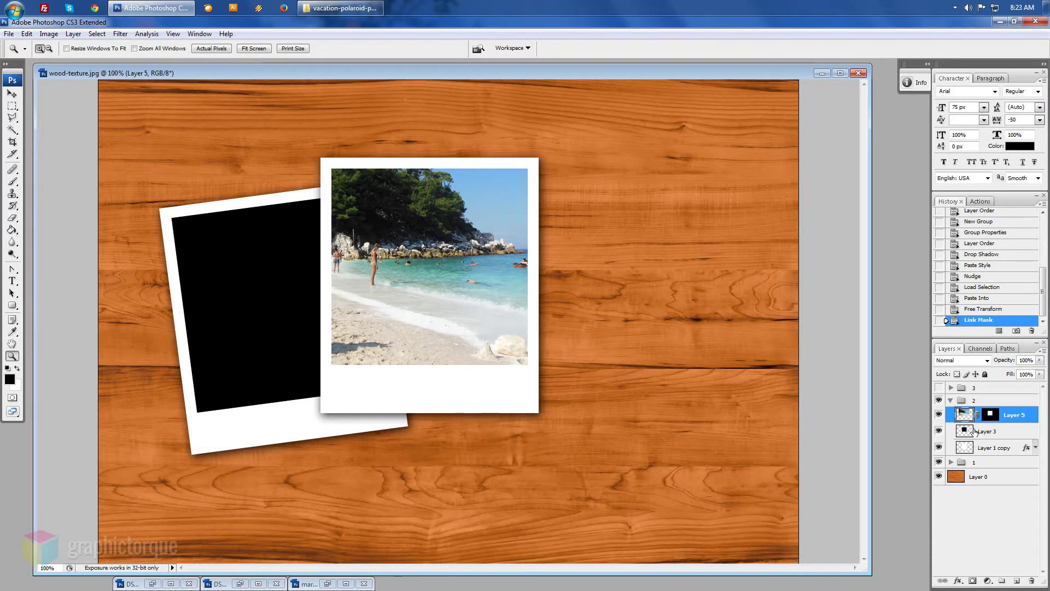
click(949, 403)
click(939, 387)
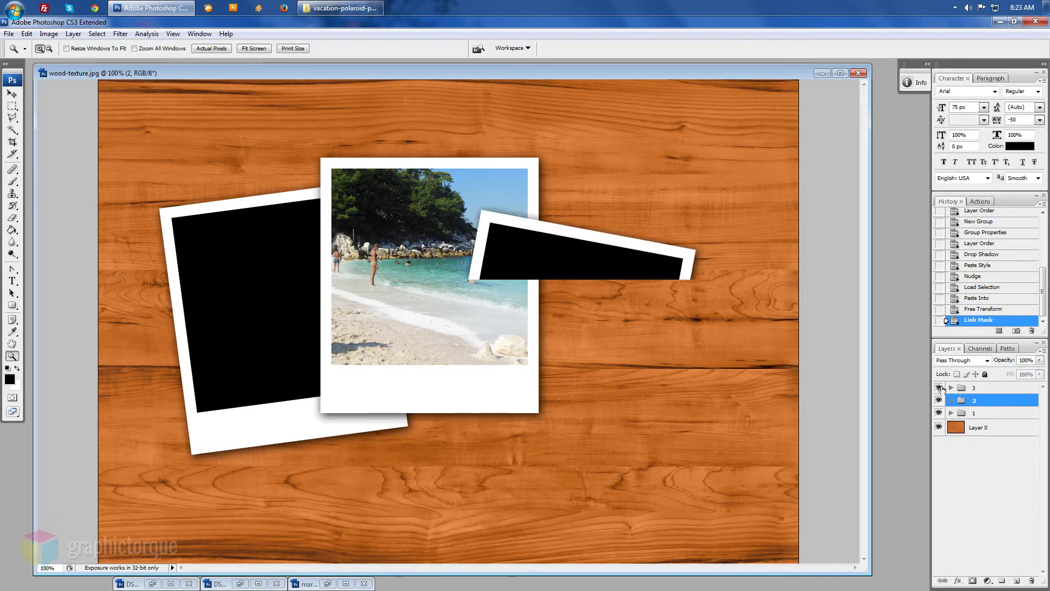
click(939, 387)
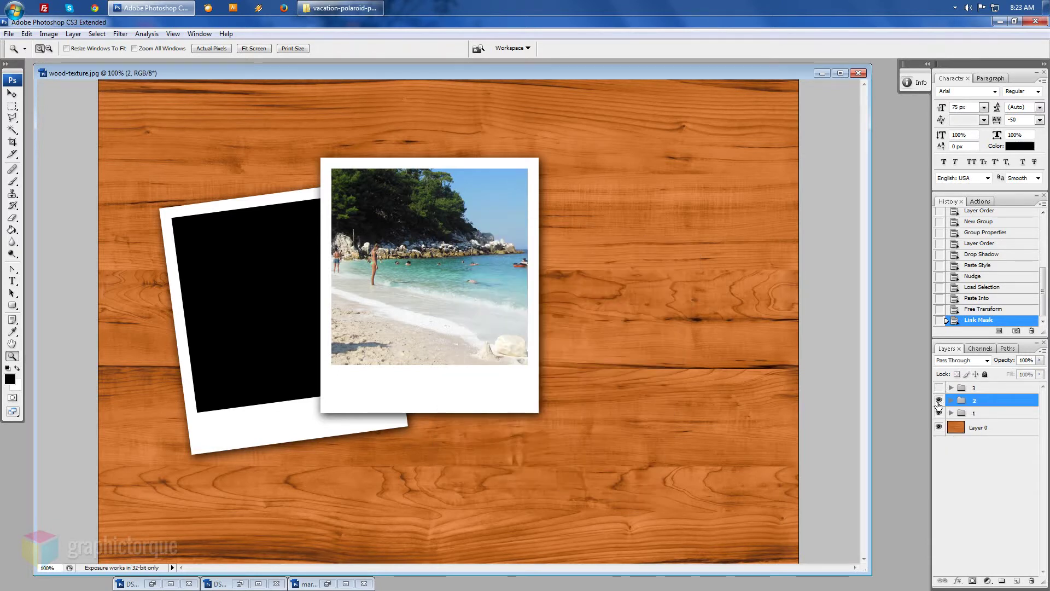
click(947, 414)
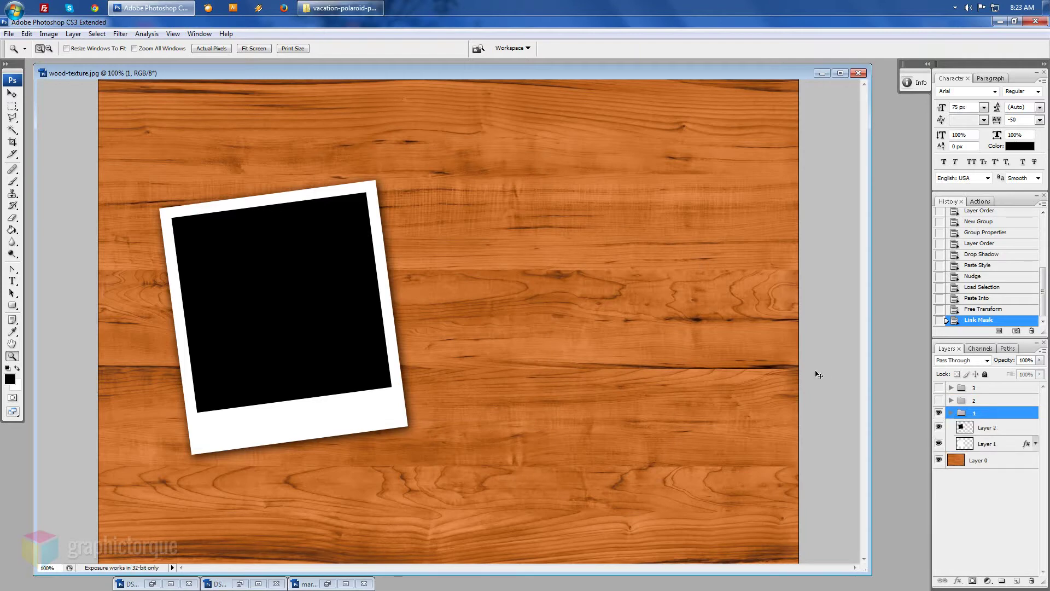
- Copy the DSCN2107 coastline photo and paste it into the first polaroid's photo area
key(ctrl+Tab)
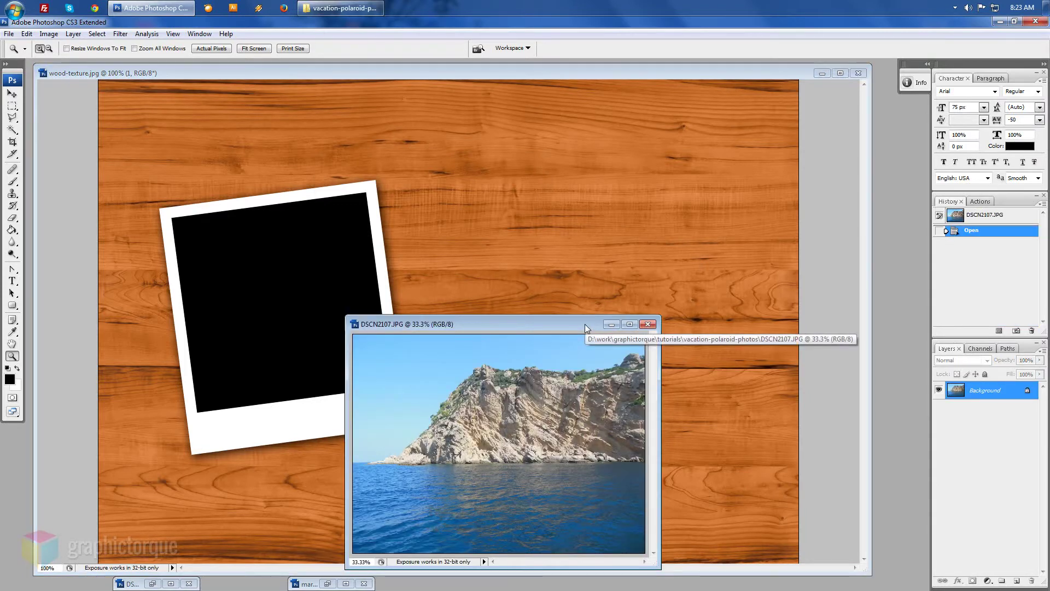
key(ctrl+a)
click(648, 324)
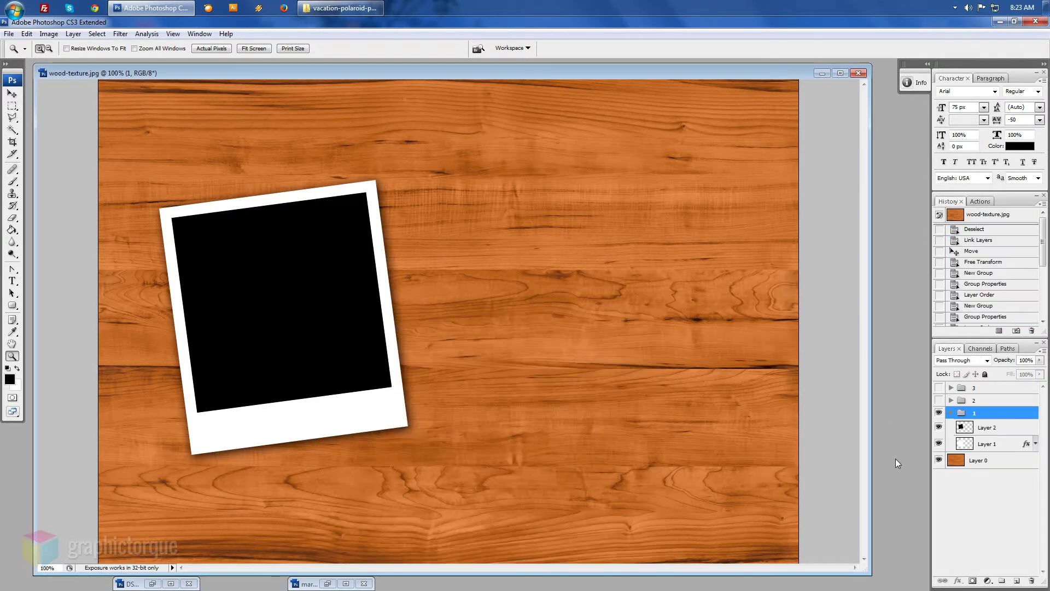
click(967, 441)
click(988, 427)
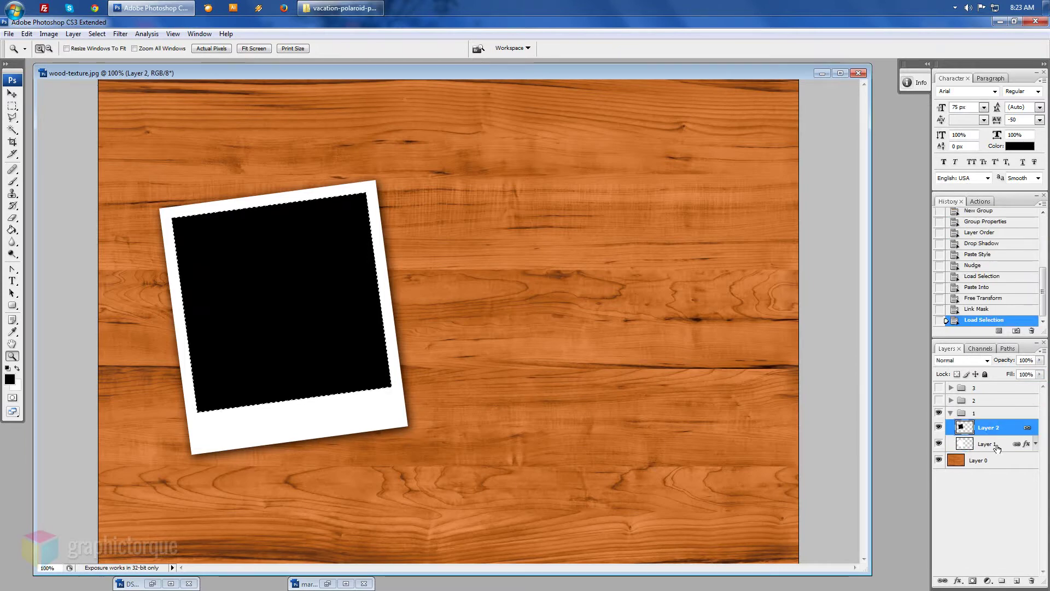
key(ctrl+shift+v)
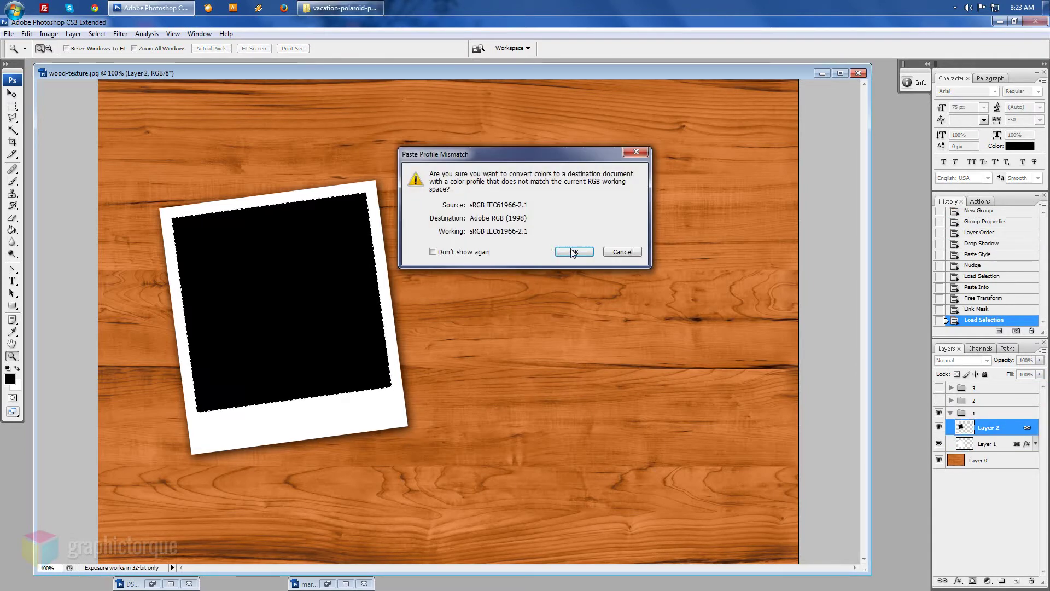
click(484, 252)
click(575, 252)
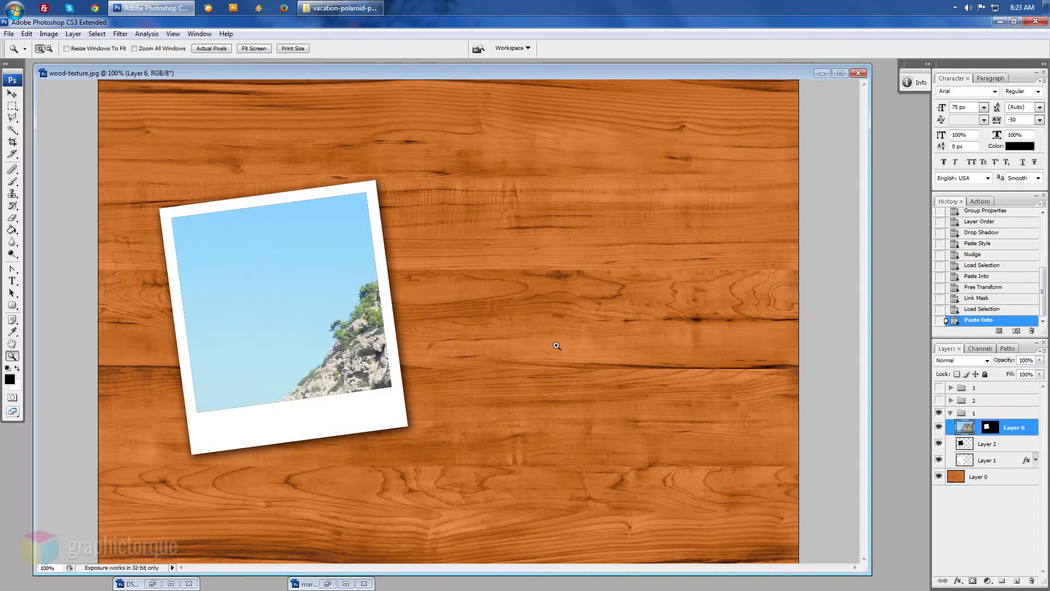
- Scale the coastline photo to about 43.9% and tilt it -7.4° to match the frame
key(ctrl+minus)
key(ctrl+minus)
key(ctrl+minus)
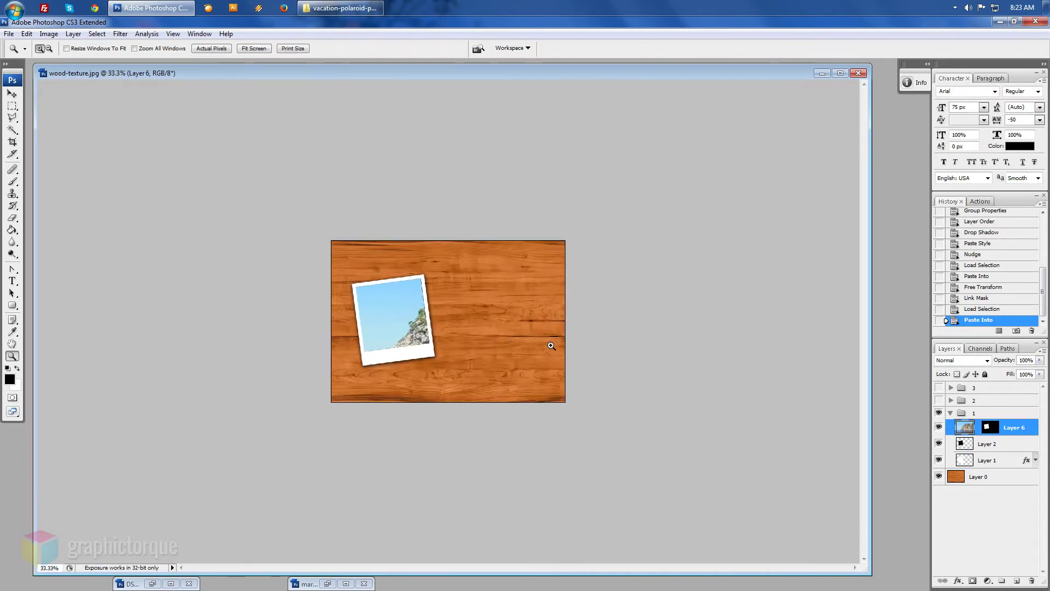
key(ctrl+t)
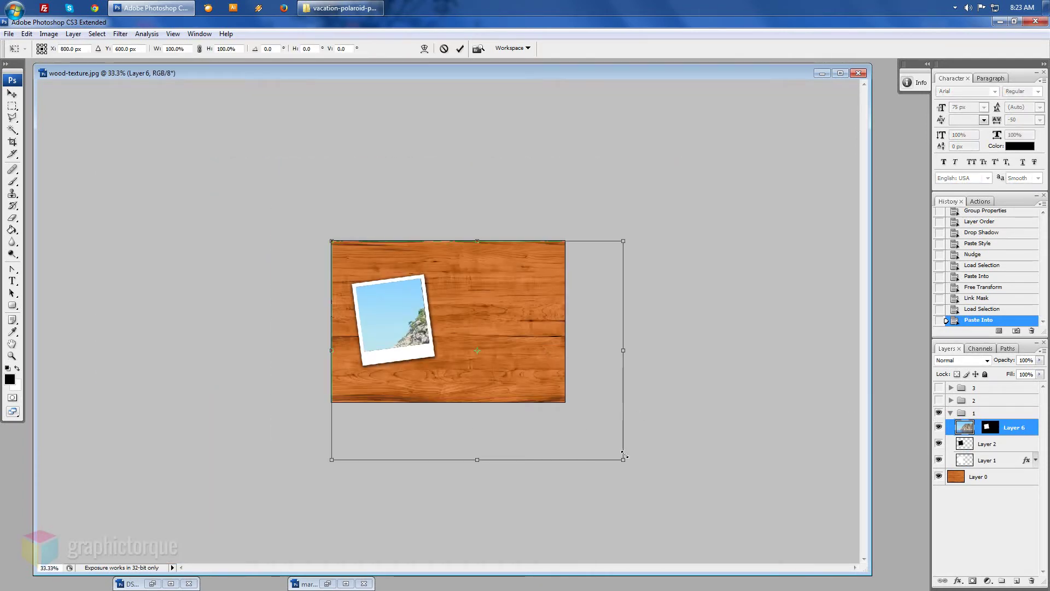
drag(624, 455, 466, 368)
drag(325, 251, 351, 265)
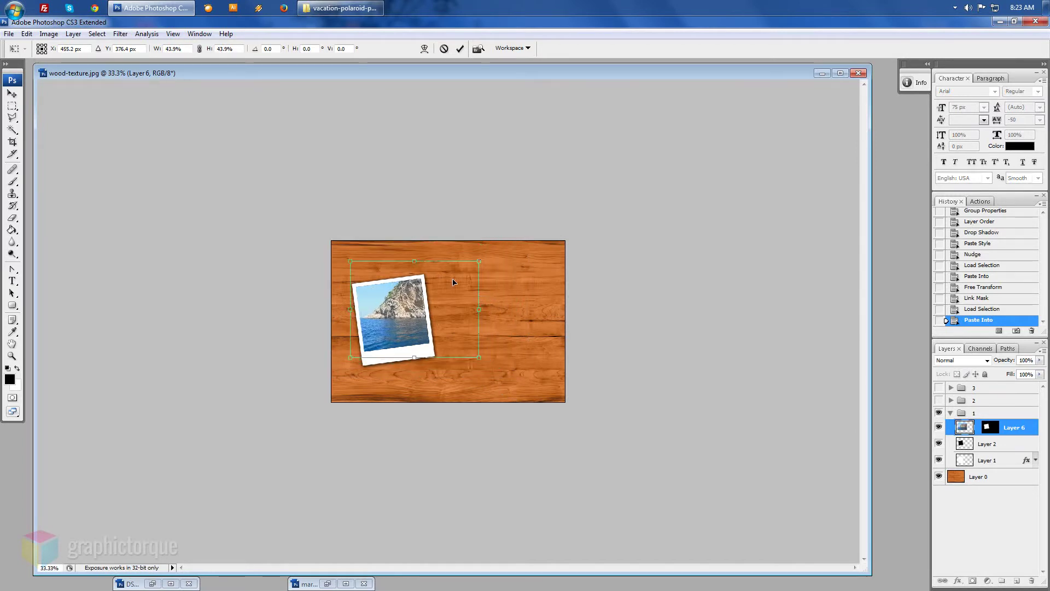
mouse_move(452, 280)
mouse_down()
mouse_move(446, 289)
mouse_move(468, 270)
mouse_up()
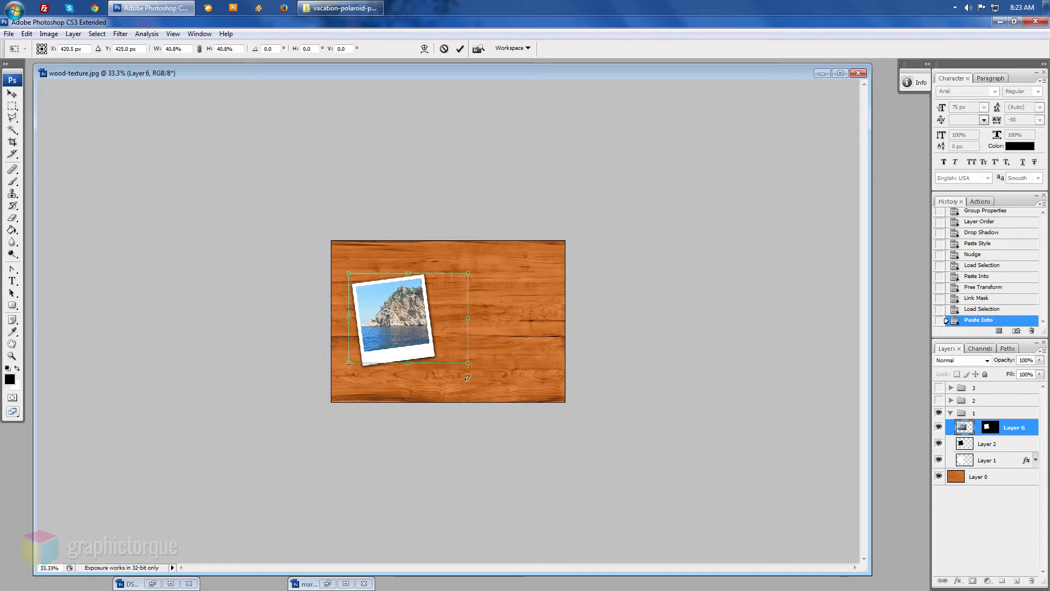
drag(469, 374, 491, 369)
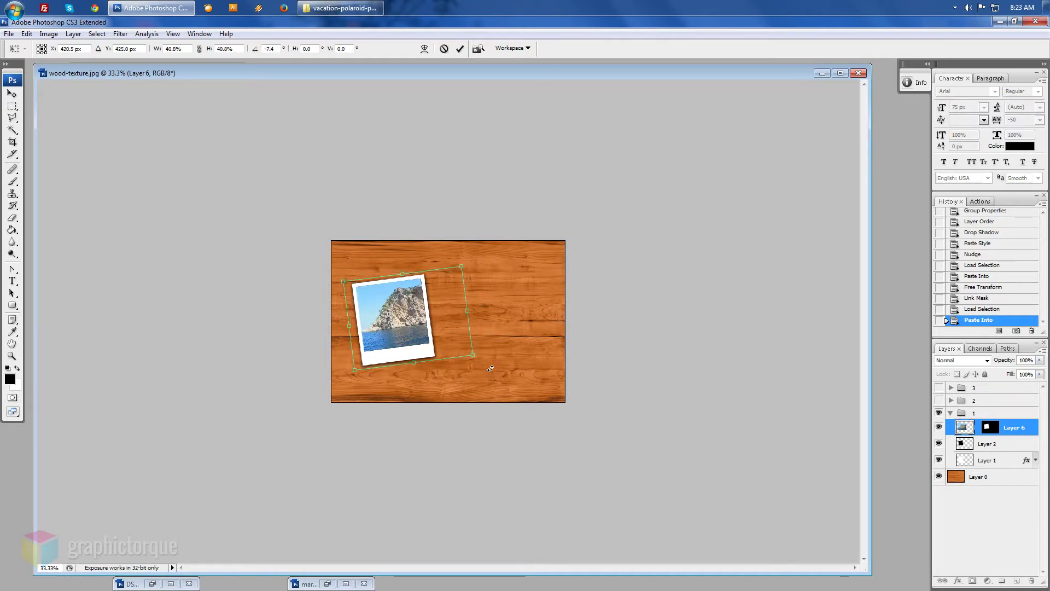
key(Return)
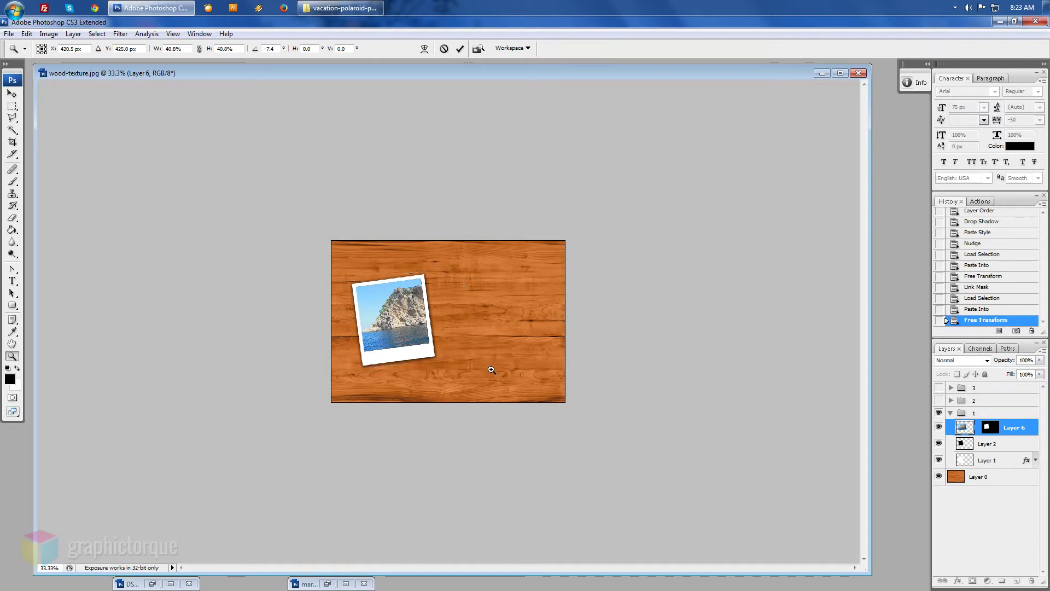
- Link the coastline photo to its mask and show the beach polaroid again
key(z)
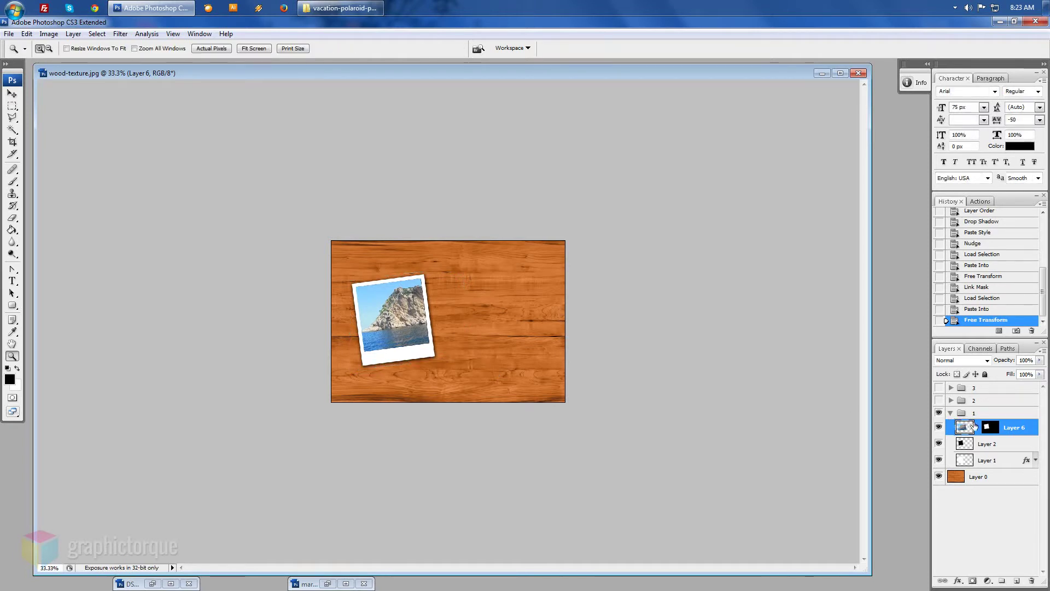
click(977, 426)
click(953, 413)
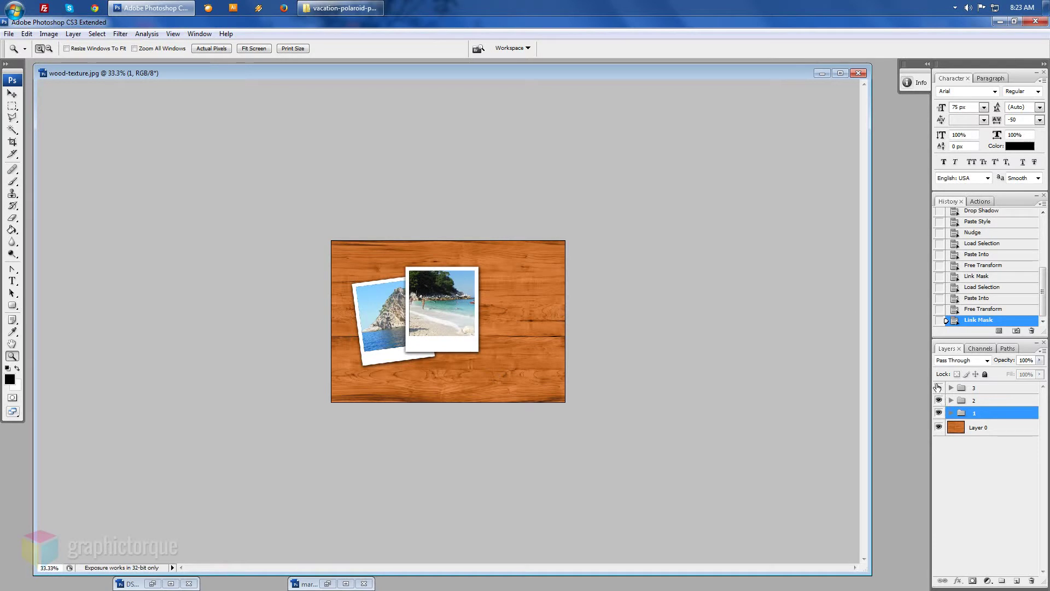
- Copy the DSCN2245 sunset photo and load the third polaroid's black area as a selection
click(938, 388)
click(952, 388)
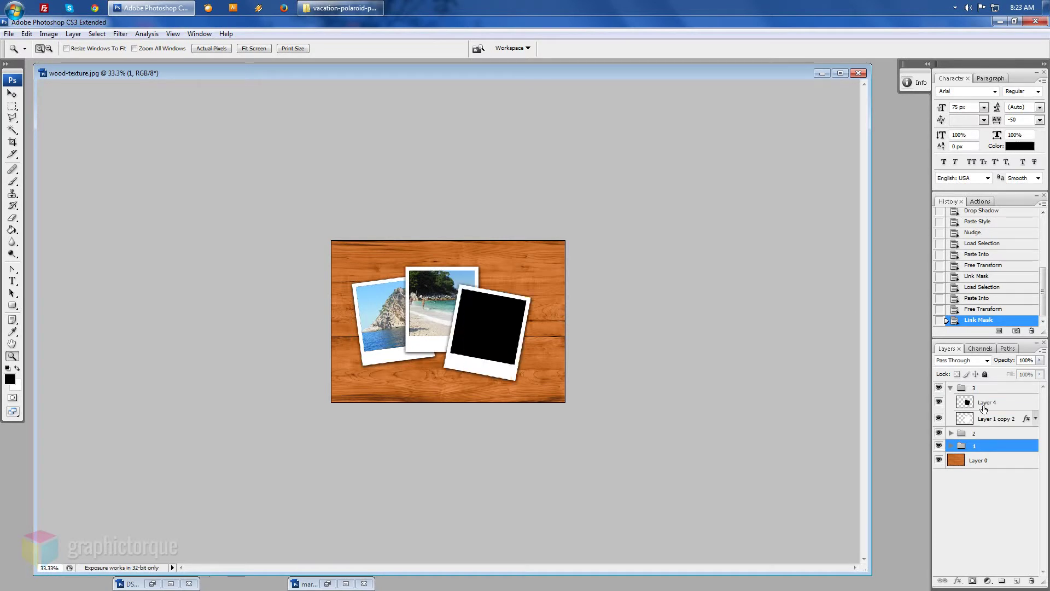
click(982, 406)
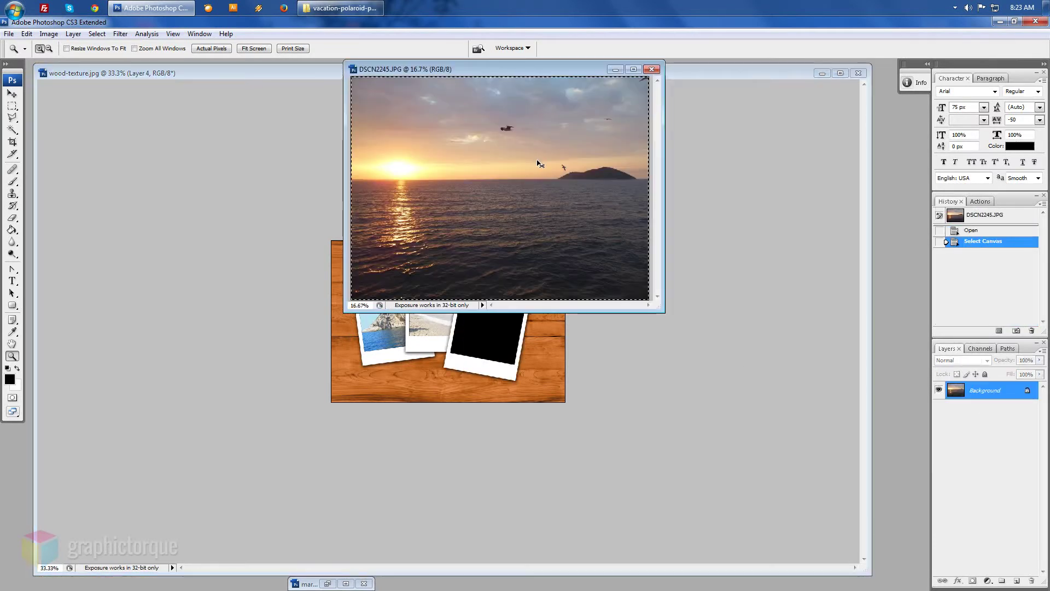
key(ctrl+a)
click(652, 68)
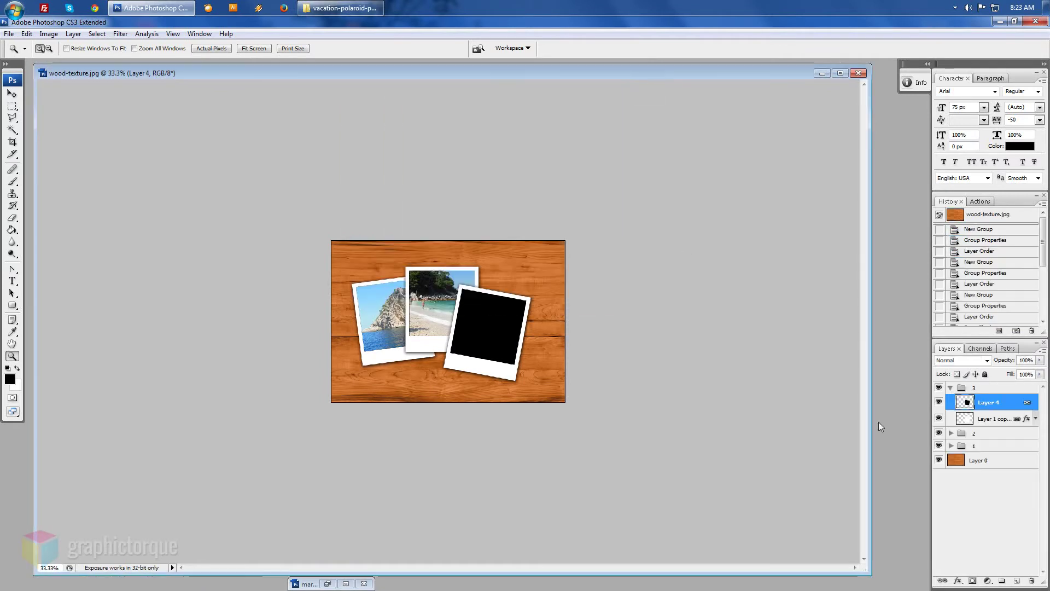
ctrl+click(968, 408)
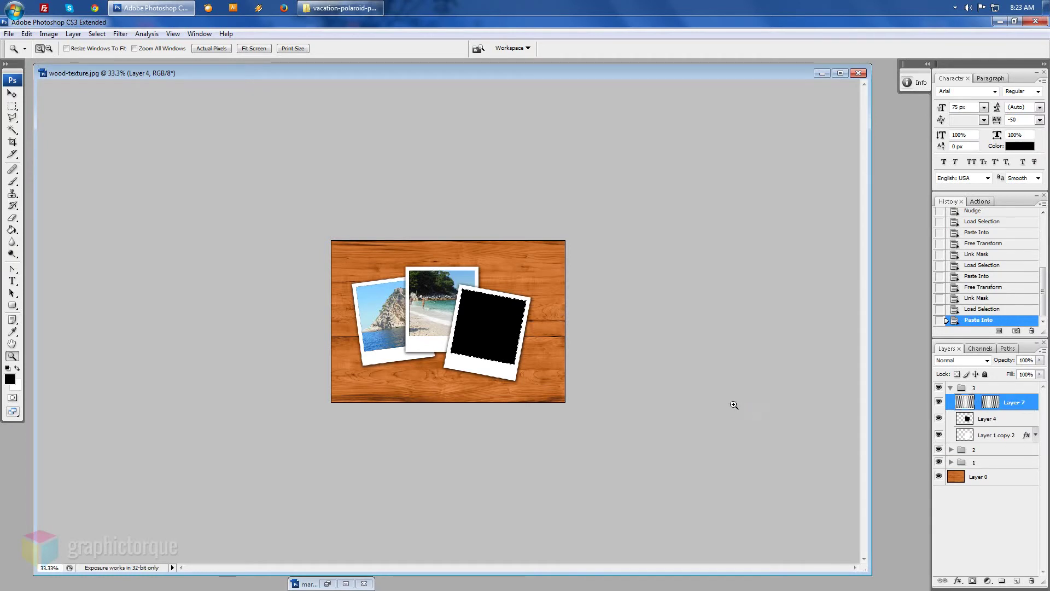
- Free-transform the sunset photo down to about 26.6% and move it over the third frame
key(ctrl+t)
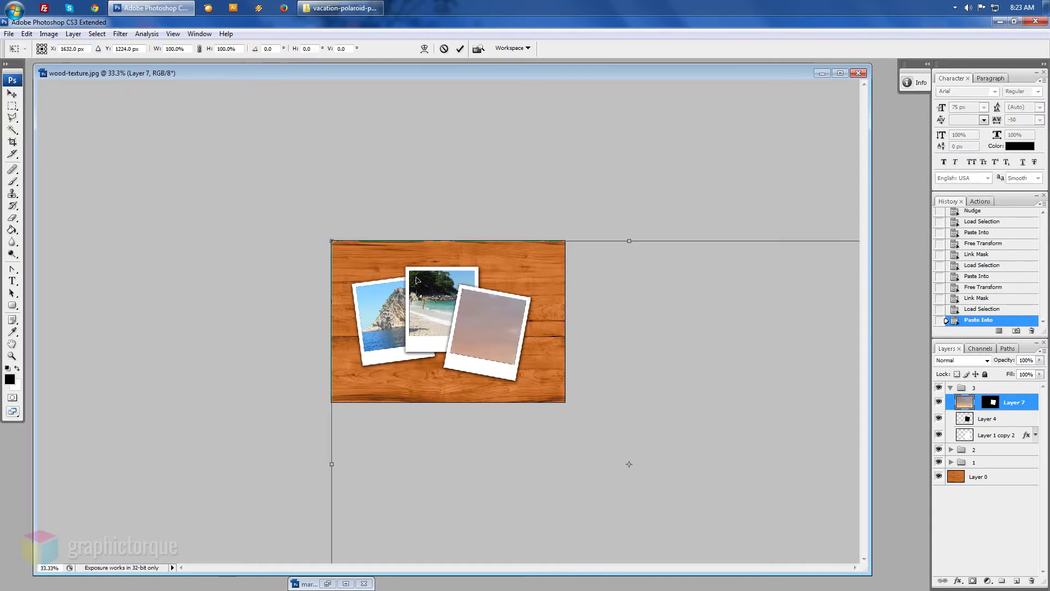
drag(327, 237, 593, 434)
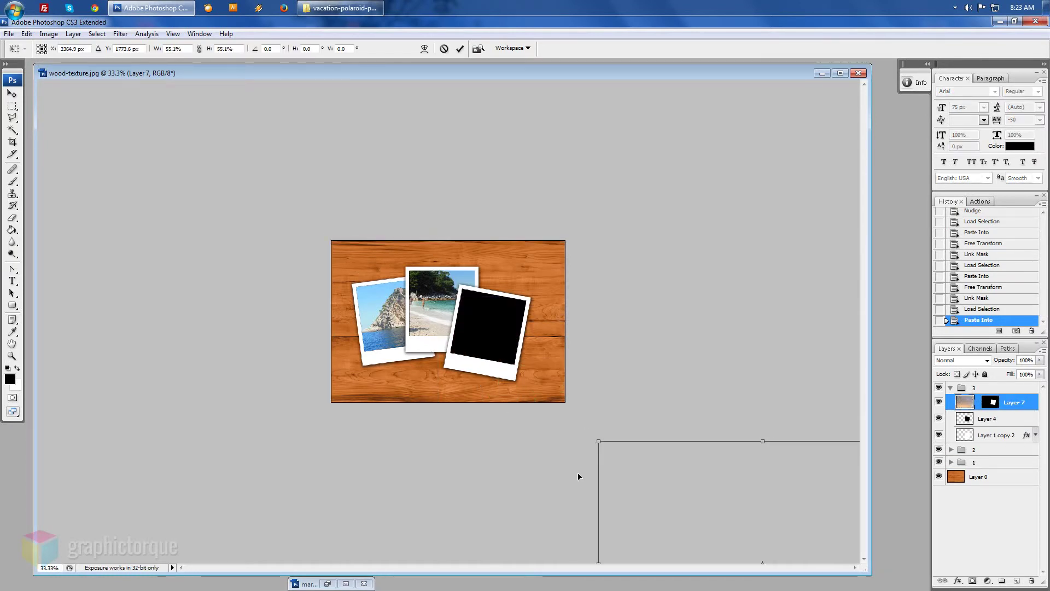
mouse_move(705, 534)
mouse_down()
mouse_move(466, 282)
mouse_move(462, 305)
mouse_up()
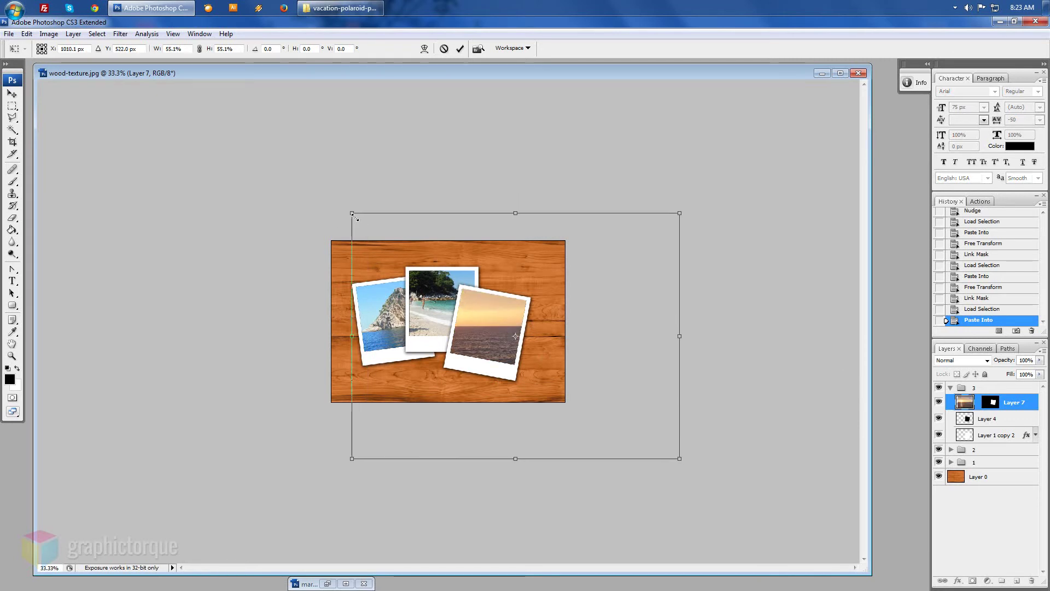
drag(352, 215, 423, 266)
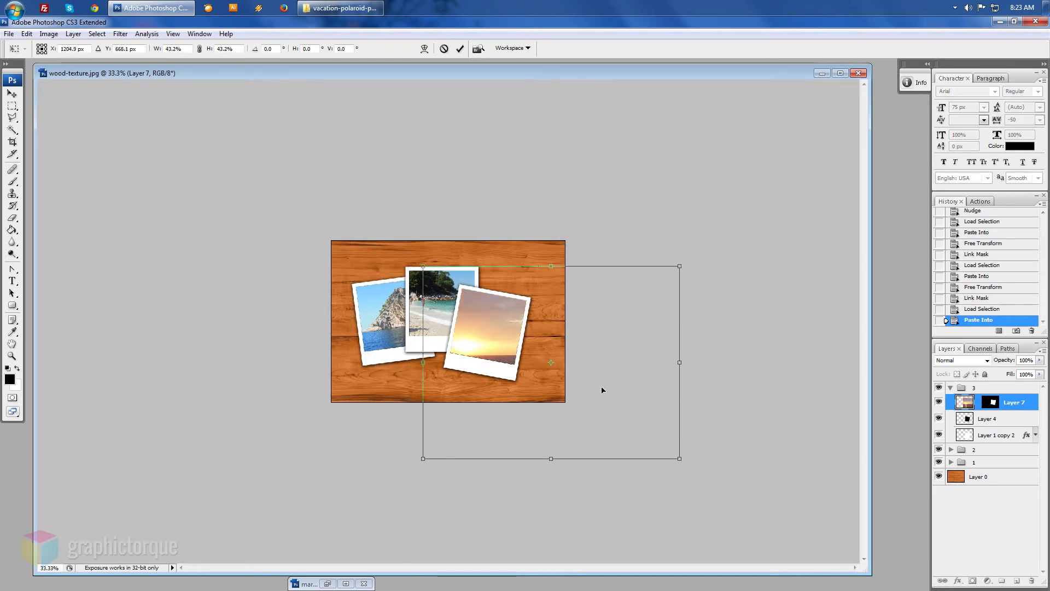
mouse_move(684, 461)
mouse_down()
mouse_move(566, 403)
mouse_move(549, 428)
mouse_move(600, 409)
mouse_move(612, 422)
mouse_up()
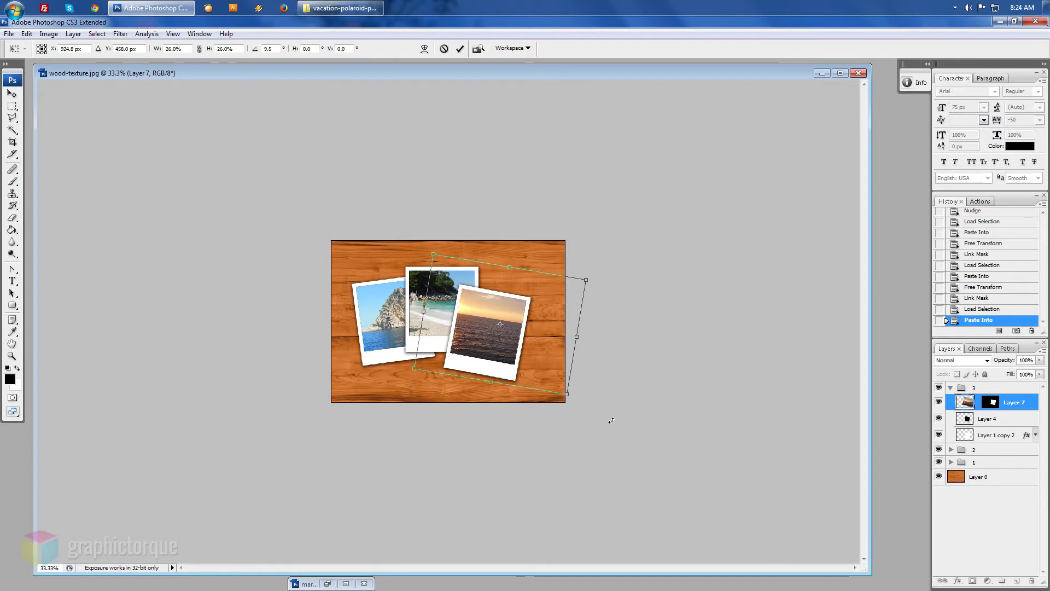
key(shift+Down)
key(shift+Down)
key(shift+Down)
key(shift+Down)
key(shift+Down)
key(shift+Down)
key(shift+Right)
key(shift+Right)
key(shift+Right)
key(shift+Right)
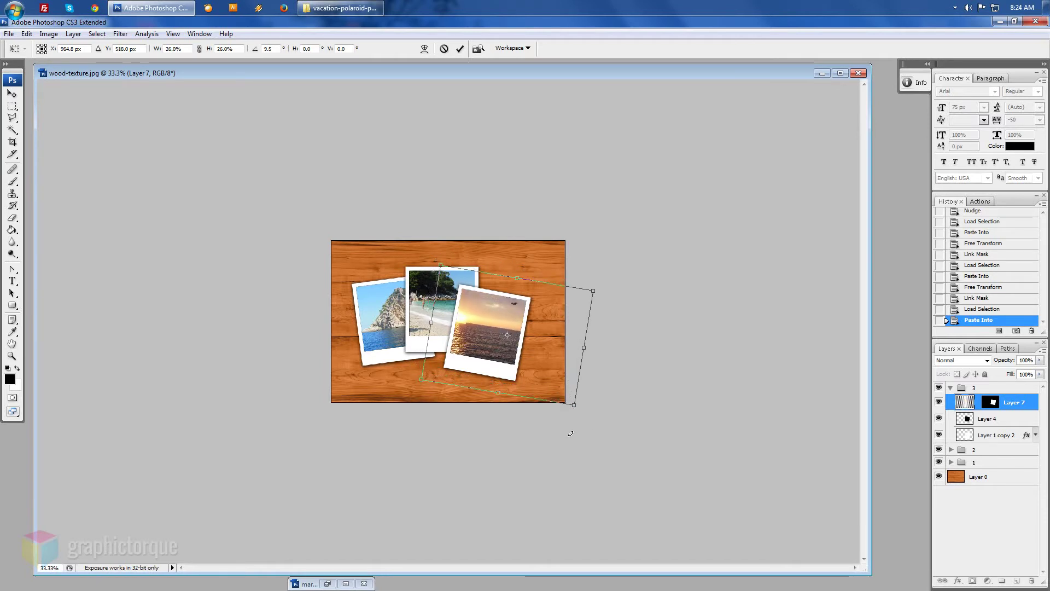
key(shift+Right)
key(shift+Right)
key(shift+Down)
- Rotate the sunset photo to the frame's tilt and shrink it to about 15.7% to fit
drag(571, 446, 588, 448)
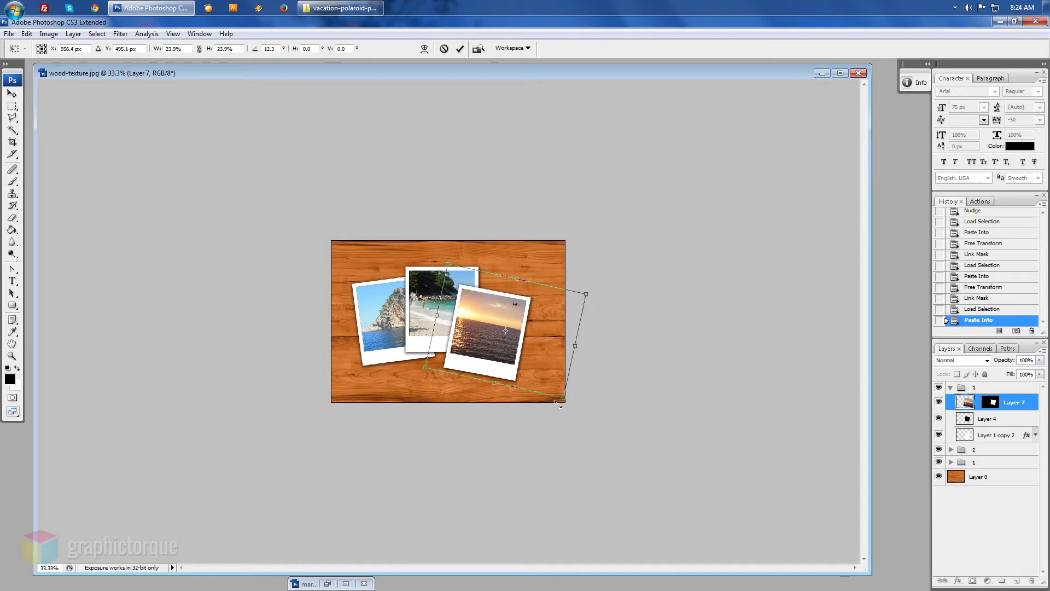
mouse_move(574, 410)
mouse_down()
mouse_move(532, 390)
mouse_move(551, 419)
mouse_up()
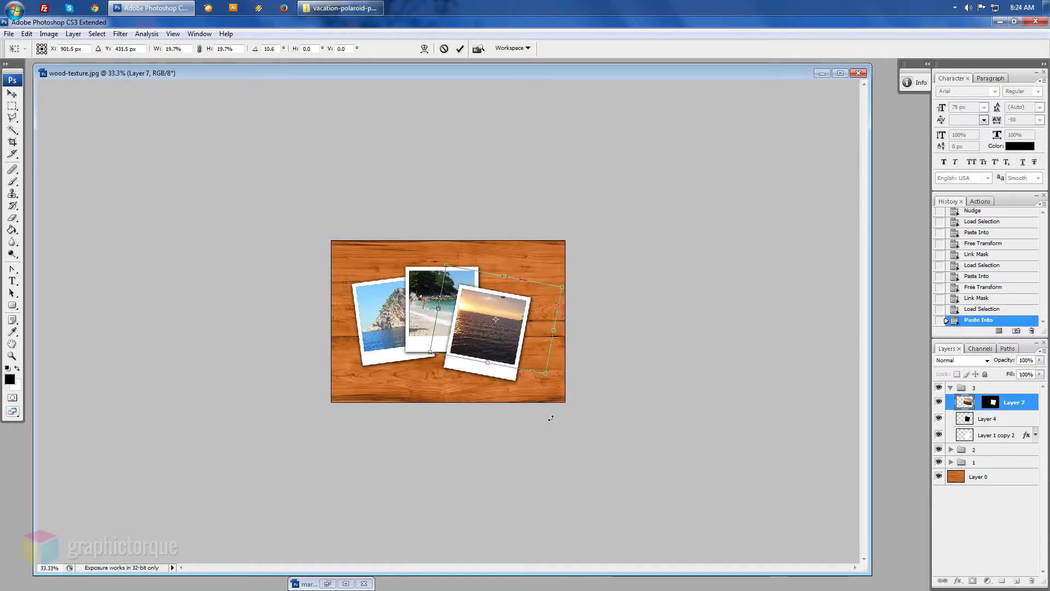
drag(450, 261, 456, 277)
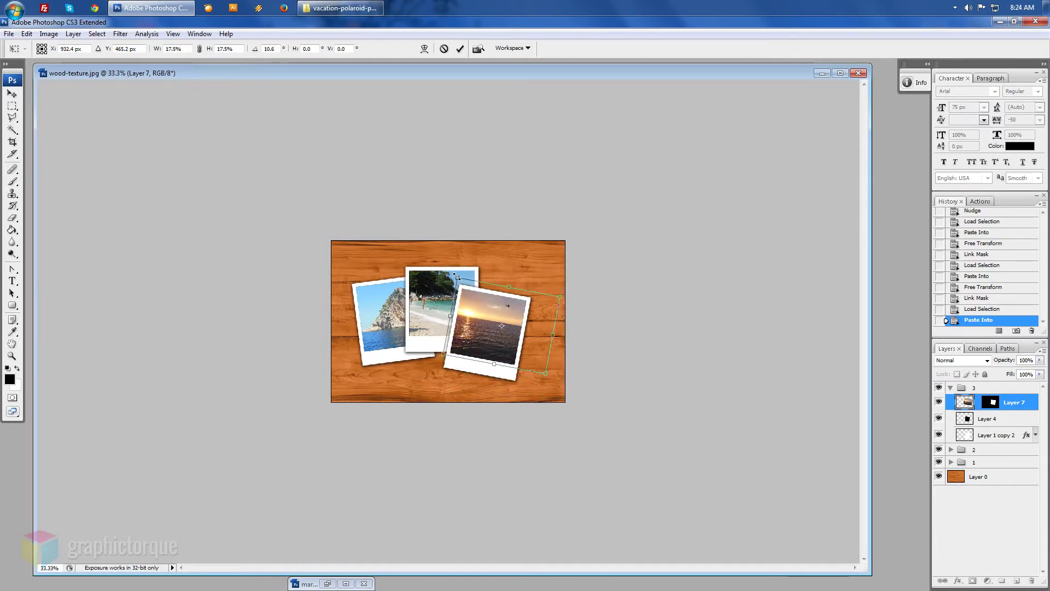
key(shift+Left)
key(shift+Left)
key(shift+Left)
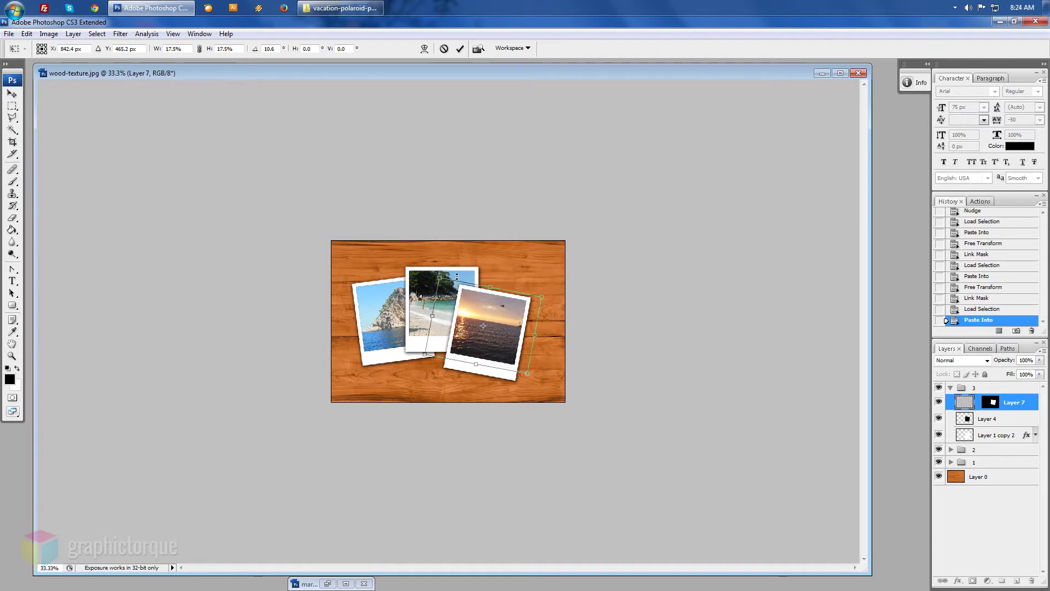
key(shift+Right)
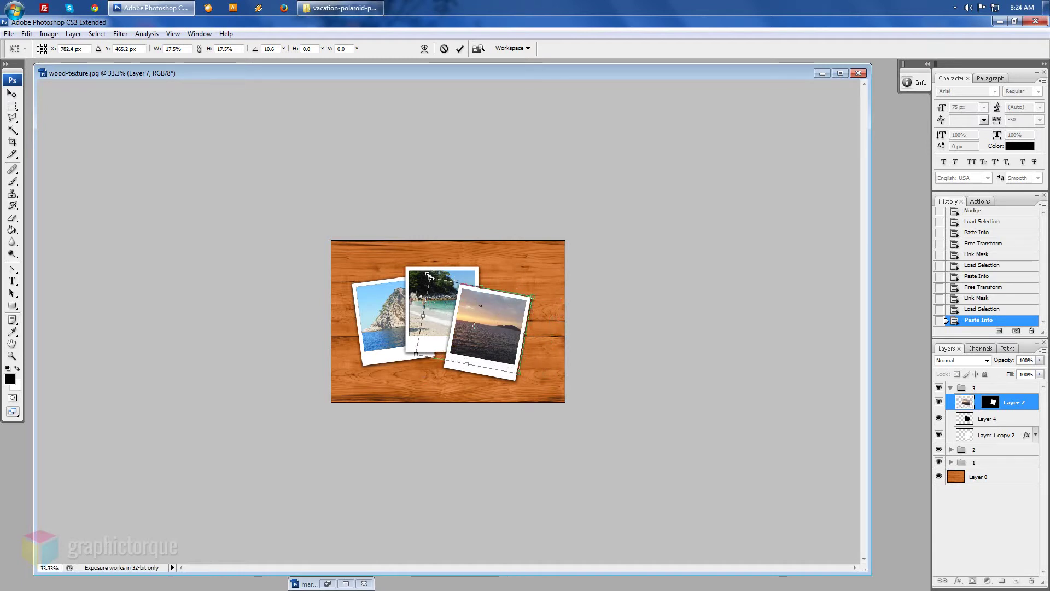
drag(430, 278, 436, 284)
drag(421, 356, 431, 363)
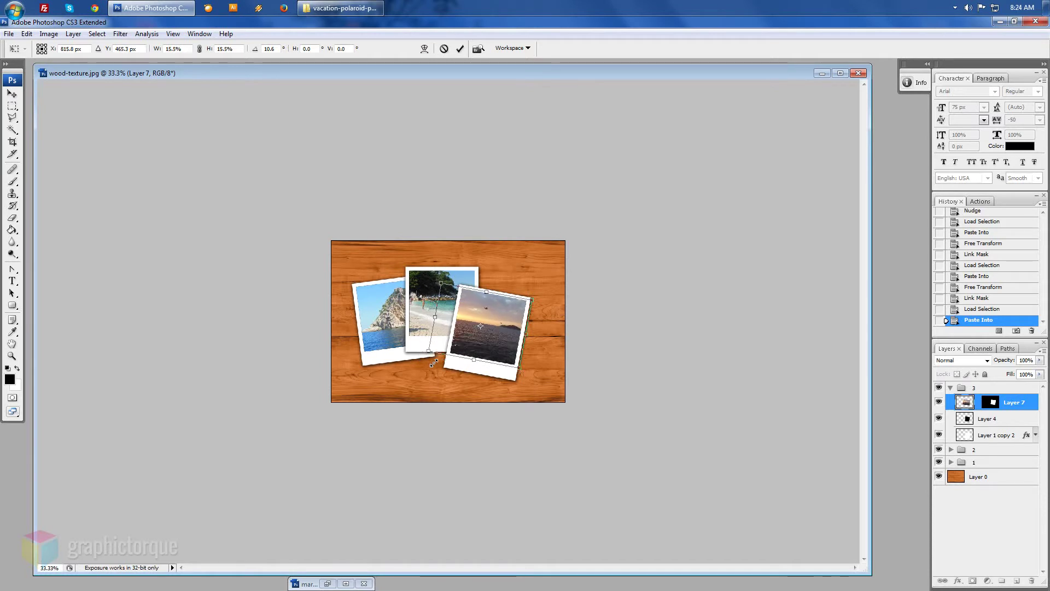
key(shift+Right)
key(shift+Right)
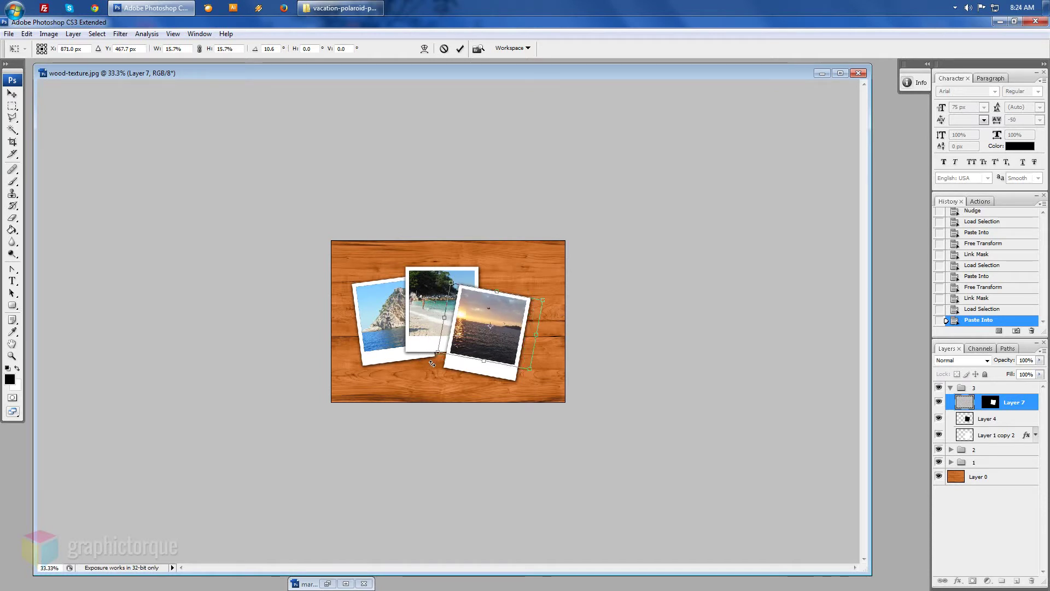
key(shift+Right)
key(shift+Right)
key(shift+Right)
key(Return)
- Zoom in on the composition and nudge the sunset photo 10 px right
key(z)
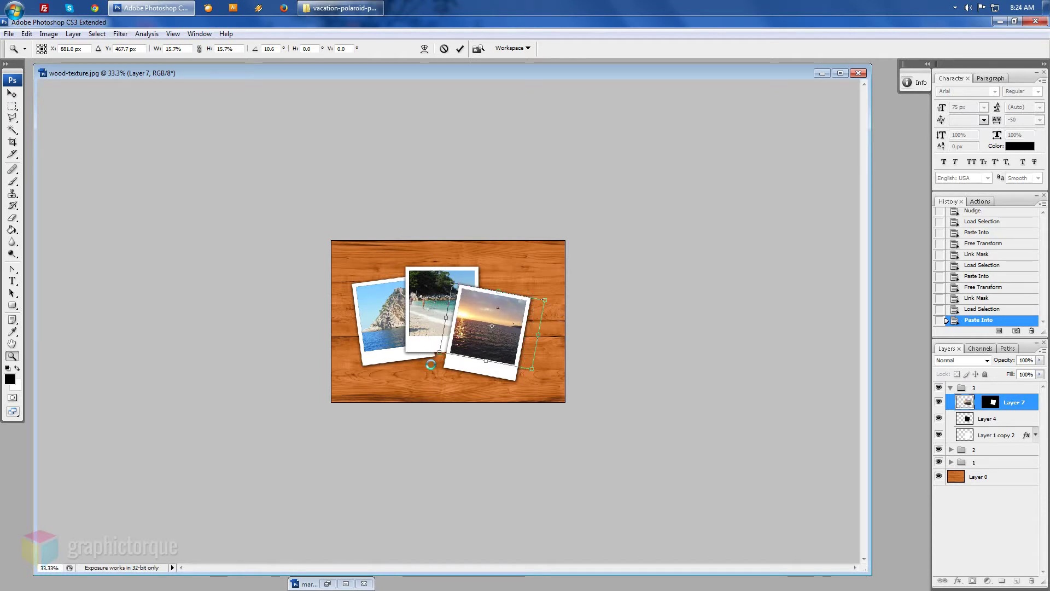
click(163, 317)
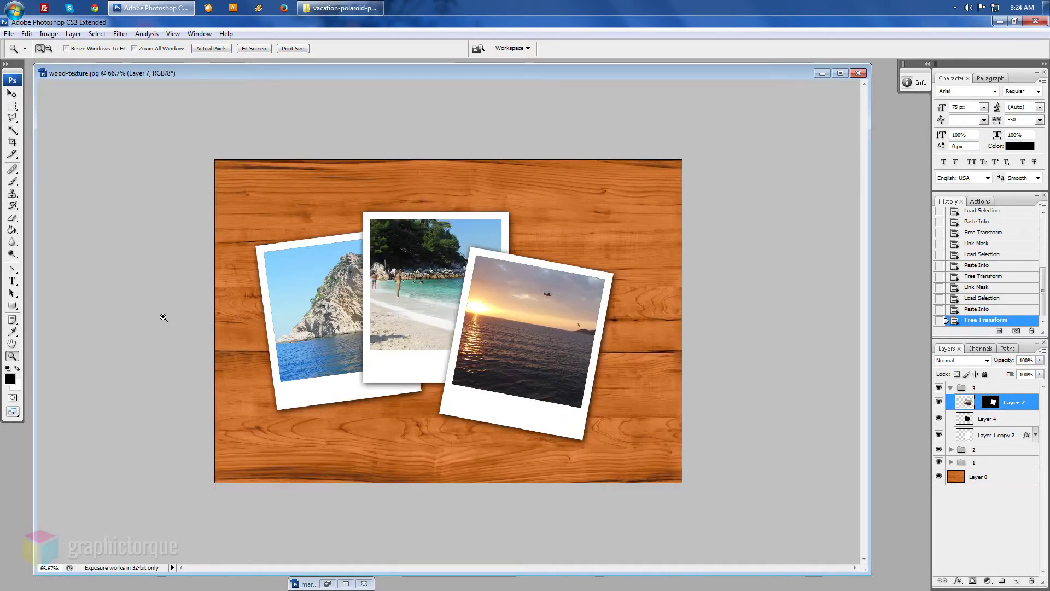
click(12, 94)
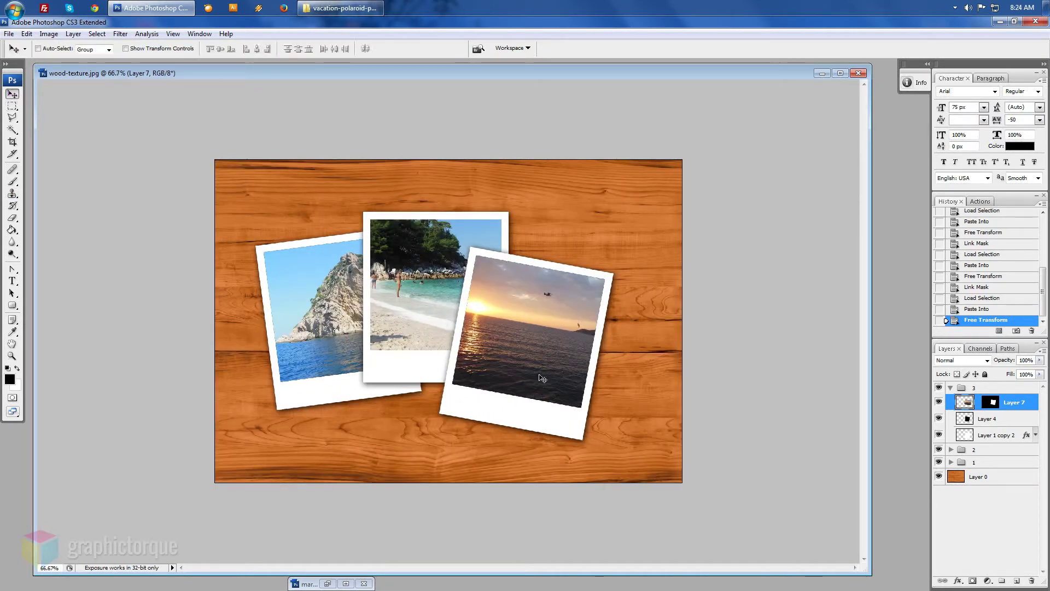
key(ctrl+t)
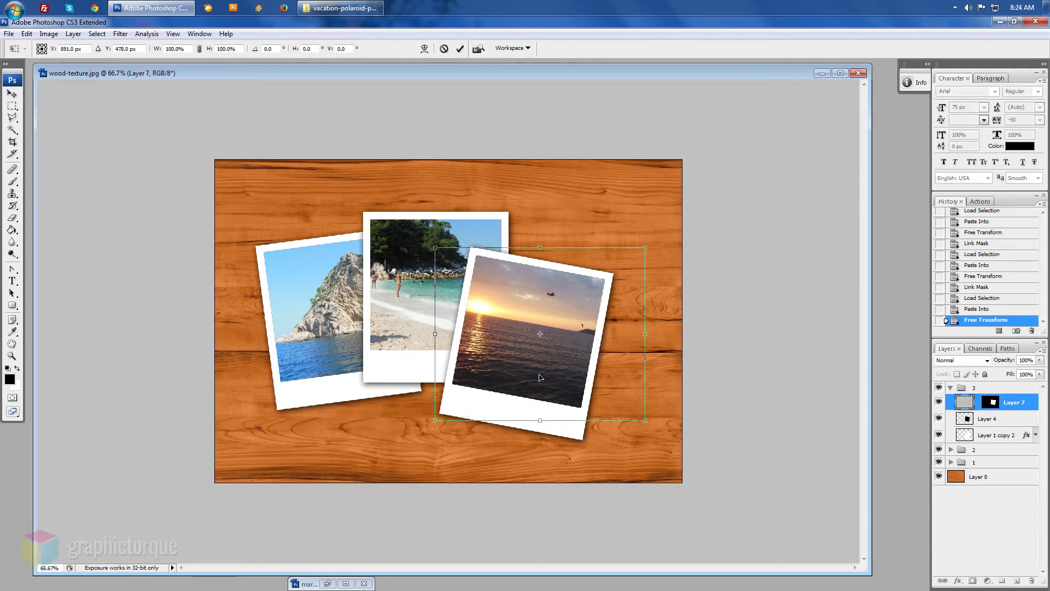
key(shift+Right)
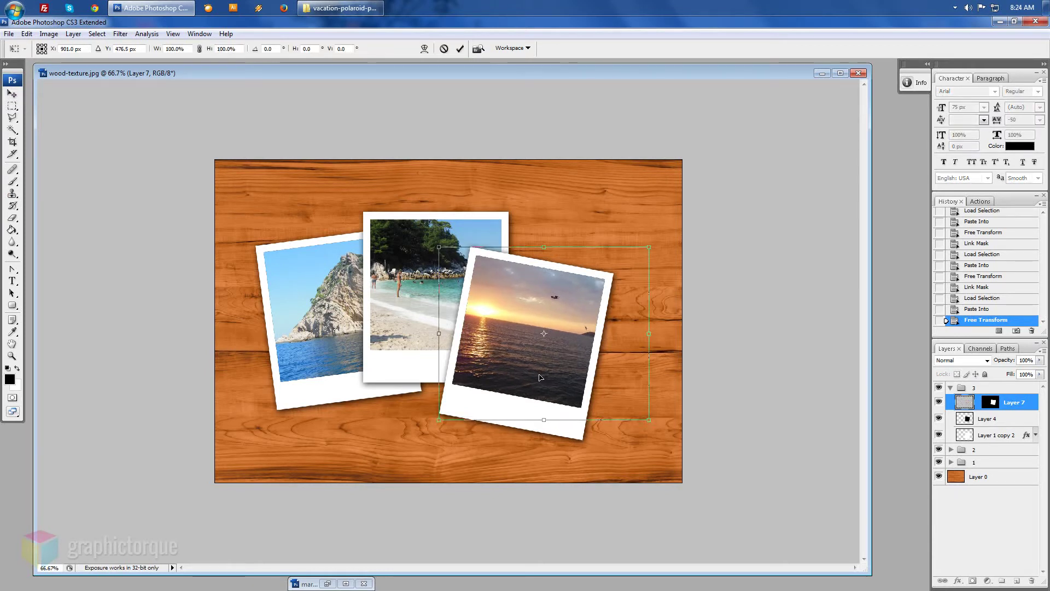
key(Return)
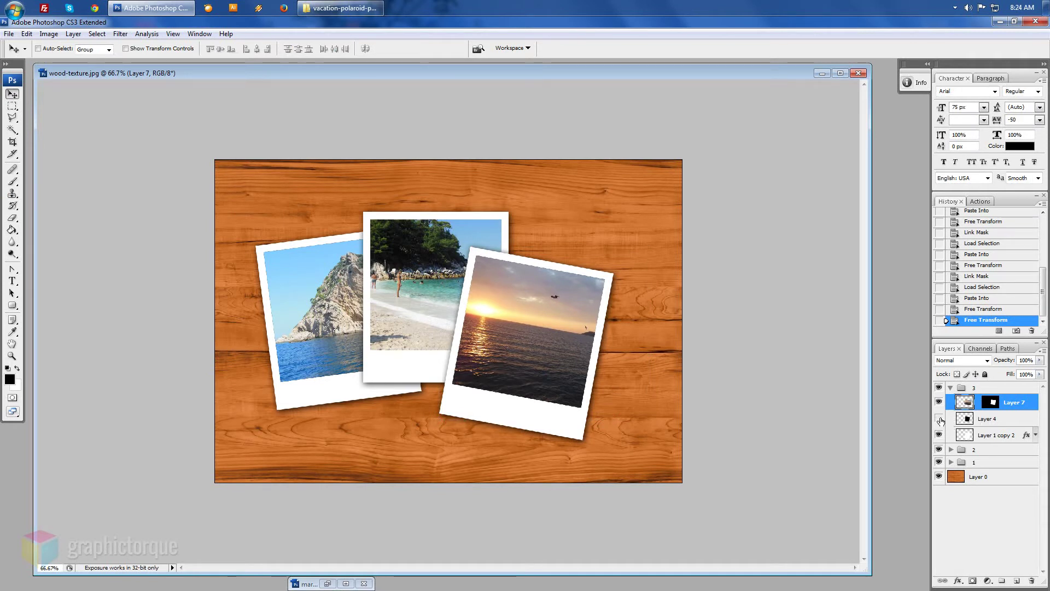
- Delete the leftover helper Layers 4, 3 and 2
click(995, 420)
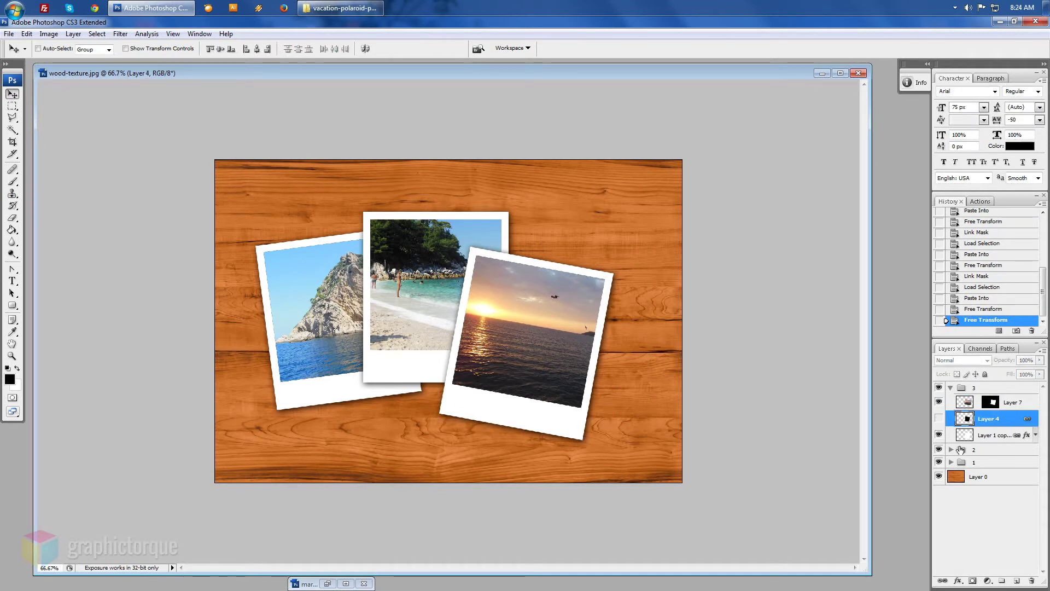
click(951, 450)
click(952, 515)
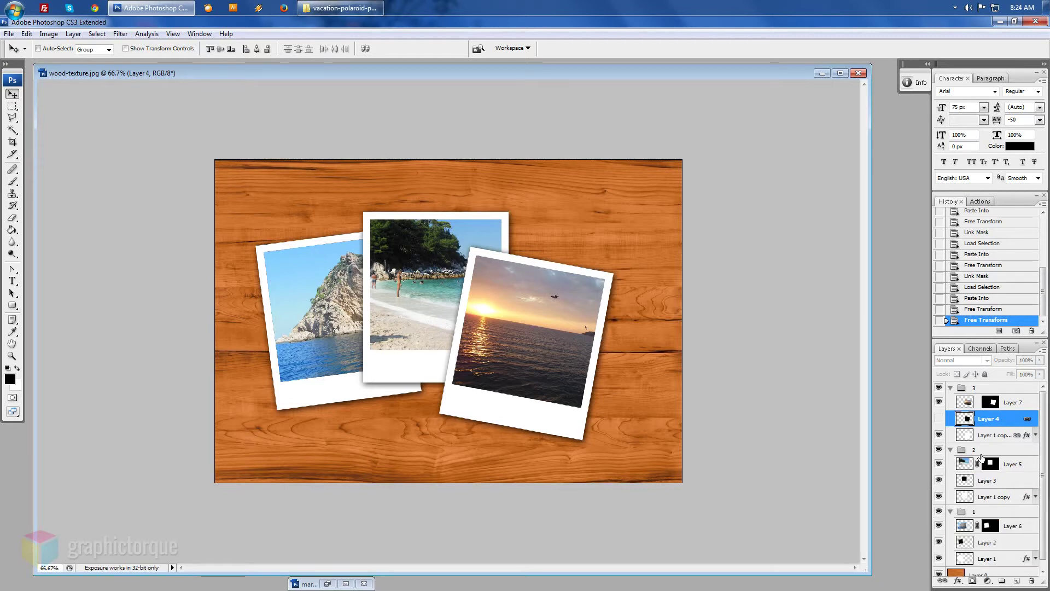
ctrl+click(993, 475)
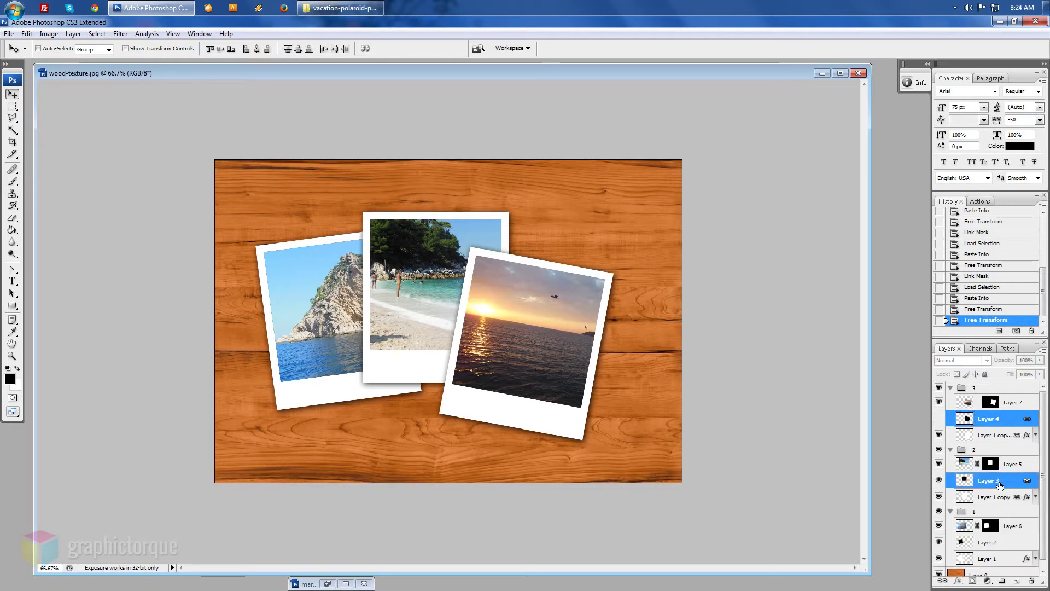
ctrl+click(997, 537)
drag(996, 538, 1031, 582)
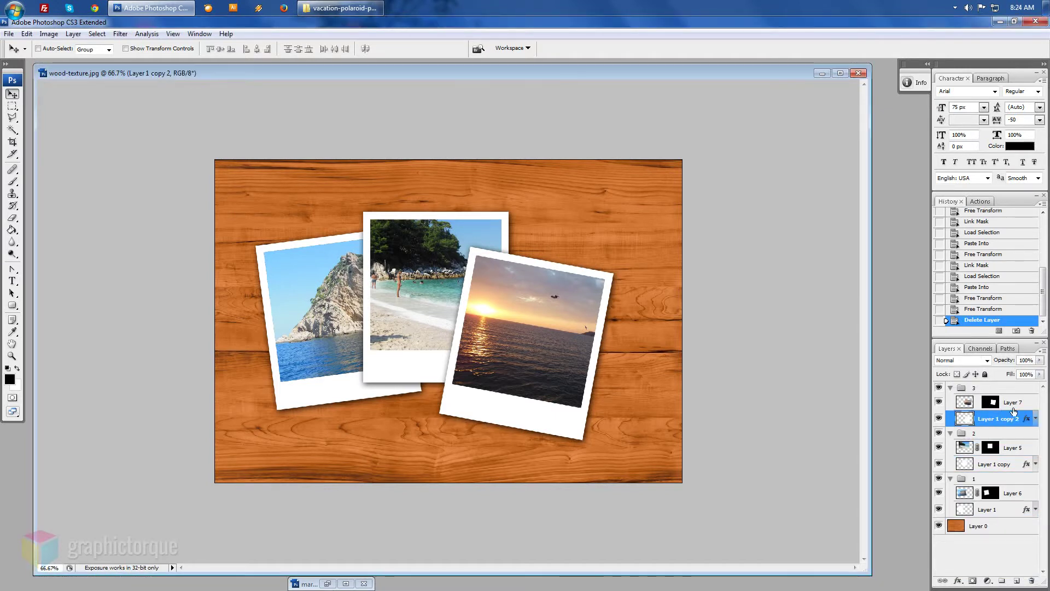
click(977, 402)
- Link each photo with its frame: Layer 7 with Layer 1 copy 2, Layer 5 with Layer 1 copy, Layer 6 with Layer 1
ctrl+click(1009, 403)
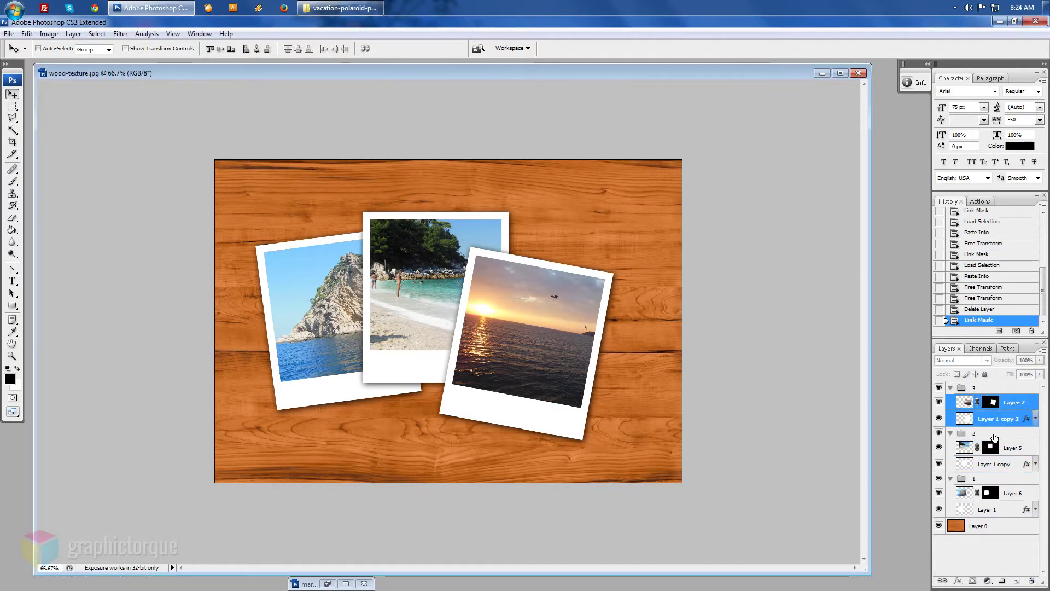
click(943, 581)
click(1012, 448)
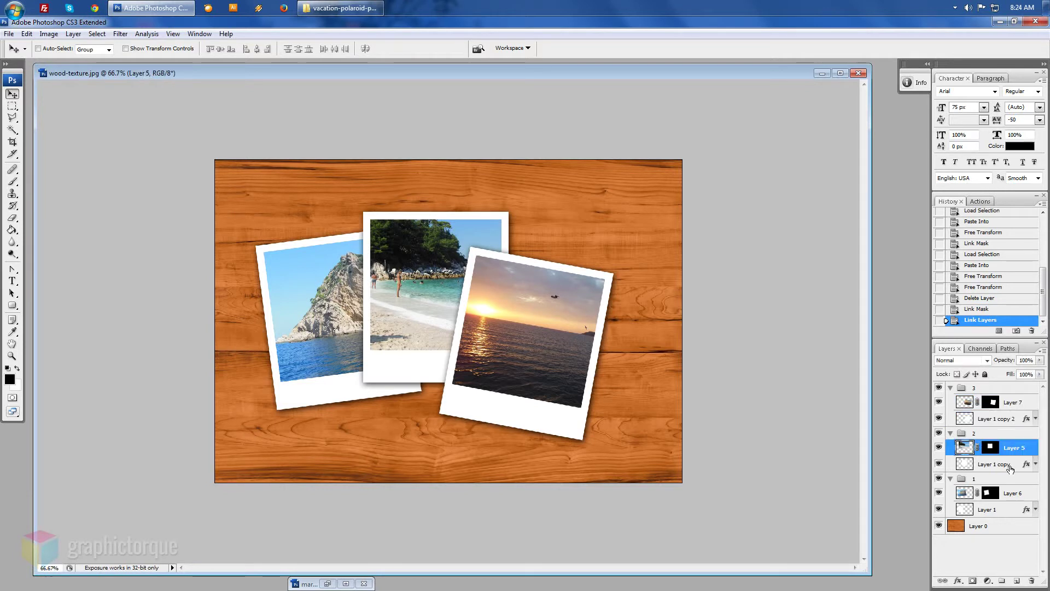
ctrl+click(995, 464)
click(944, 580)
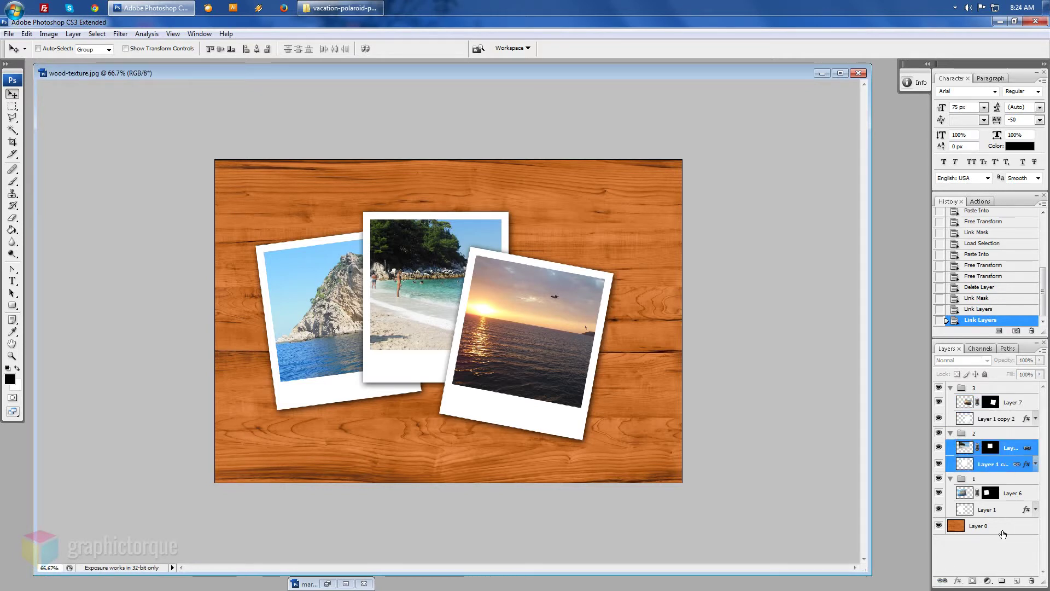
click(1011, 495)
ctrl+click(1006, 509)
click(943, 581)
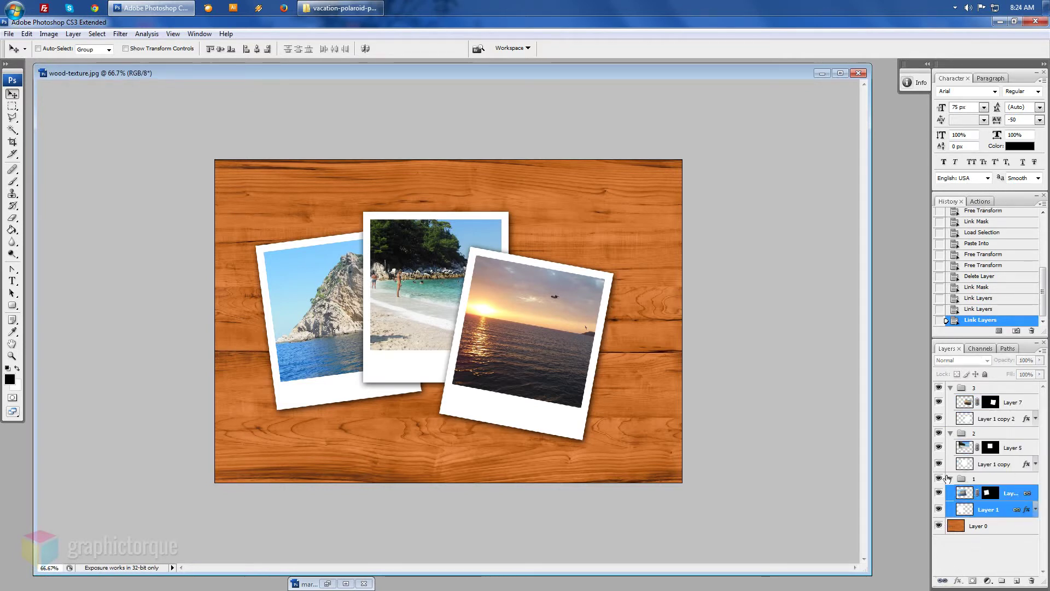
- Collapse the three polaroid groups and rename Layer 0 to 'bg'
click(951, 388)
click(950, 400)
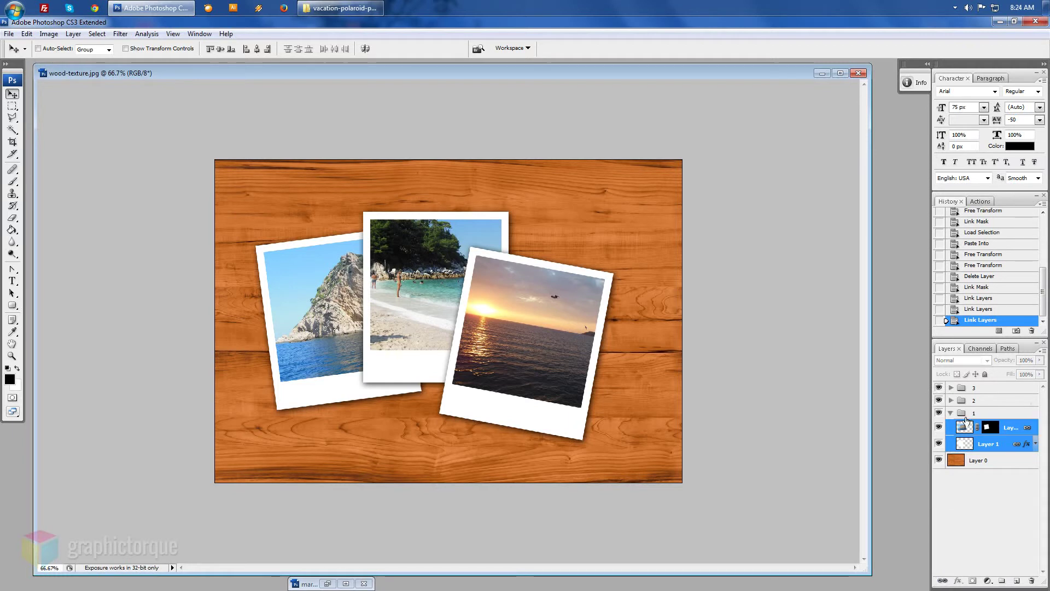
click(951, 413)
click(996, 430)
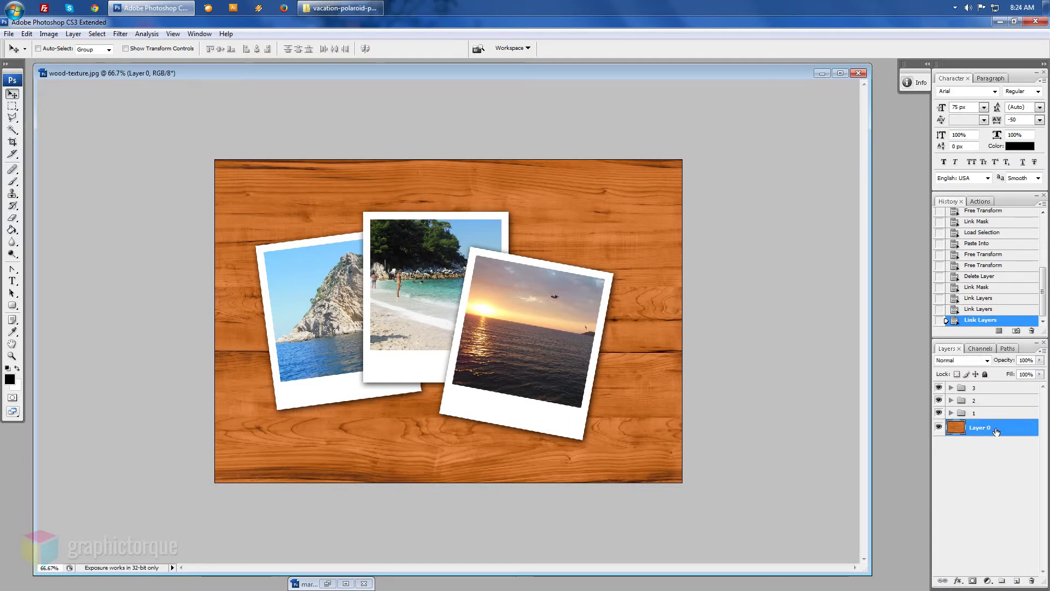
double_click(980, 428)
text(bg)
key(Return)
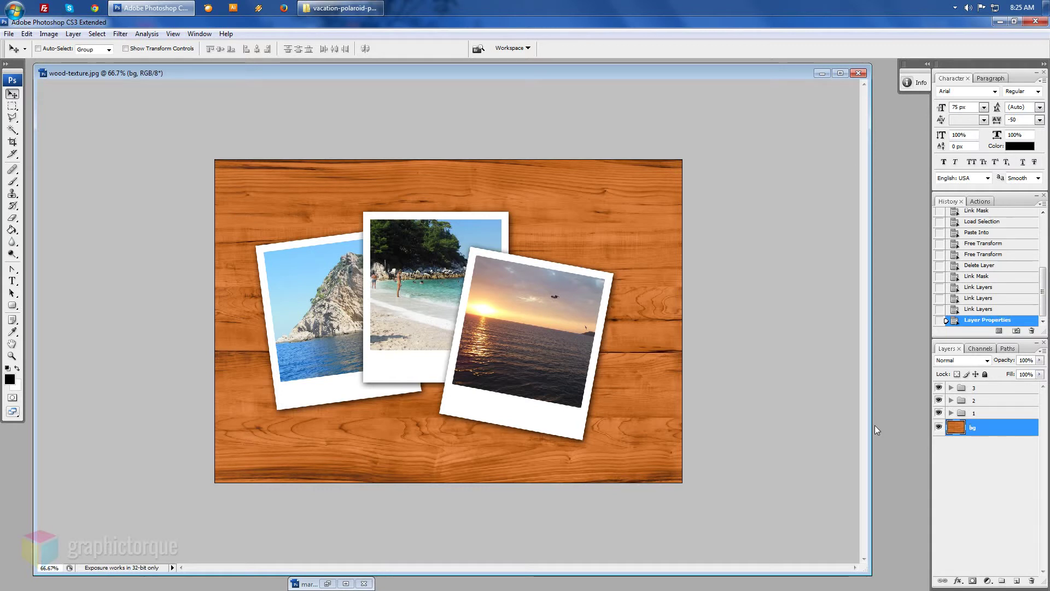
- Create a new group named 'marker' at the top holding a new empty layer
click(984, 389)
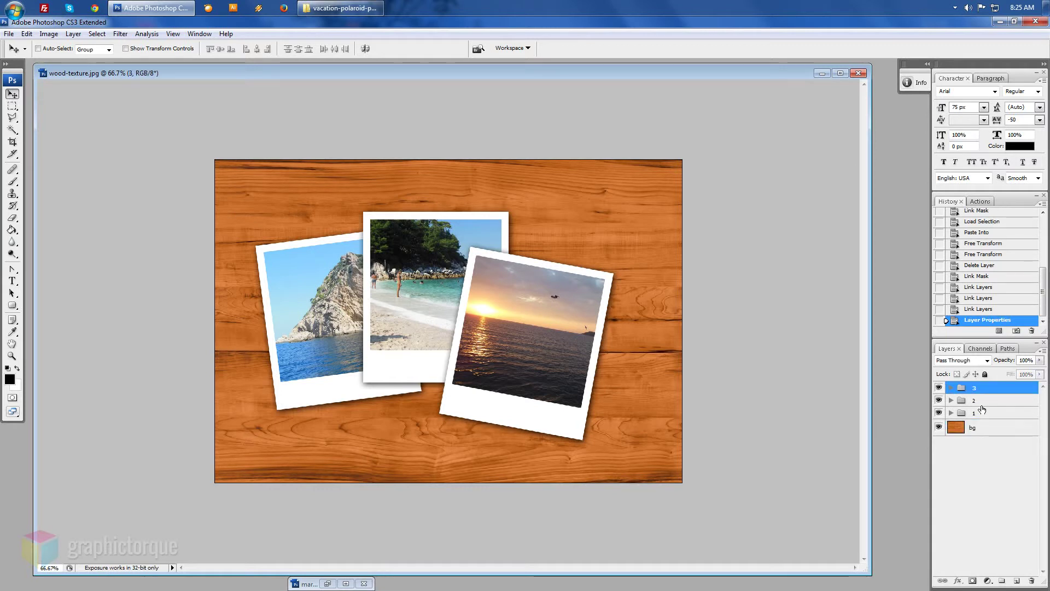
click(1003, 581)
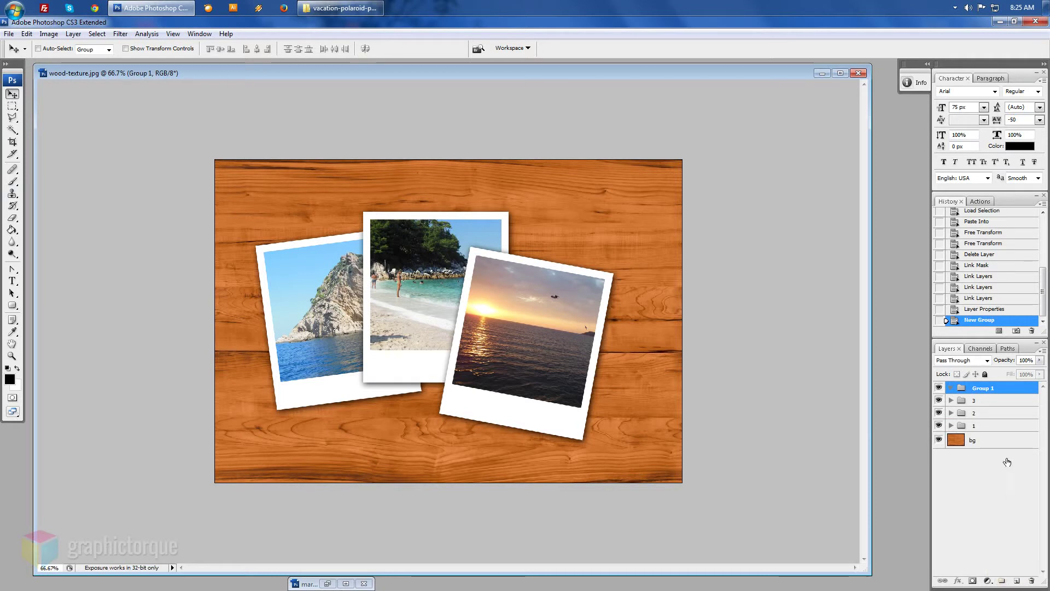
double_click(985, 388)
text(marker)
key(Return)
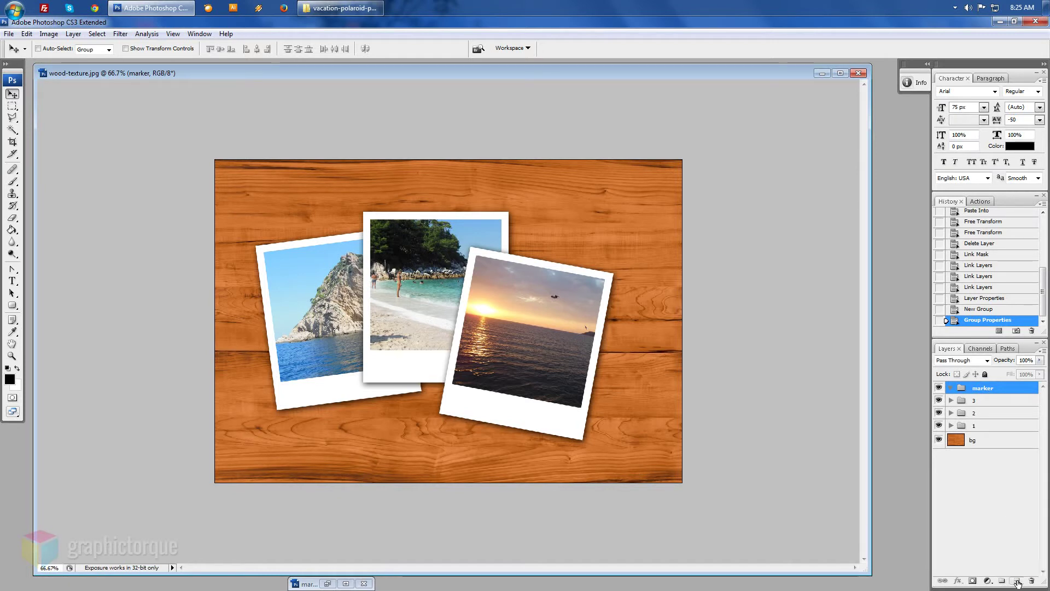
click(1017, 581)
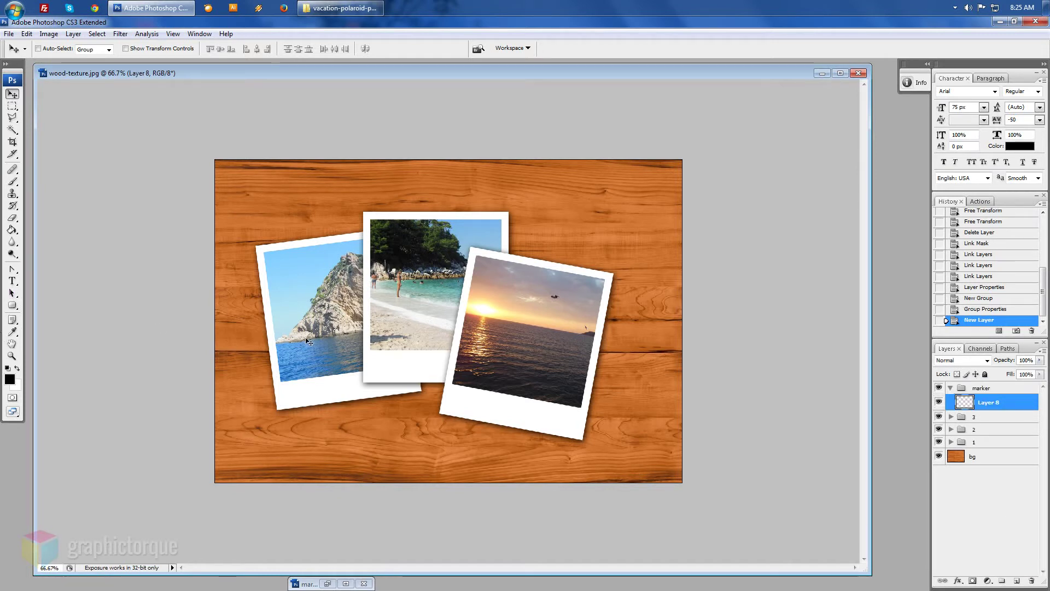
- Bring marker.psd forward at 100% zoom in an enlarged window showing the whole marker
key(ctrl+Tab)
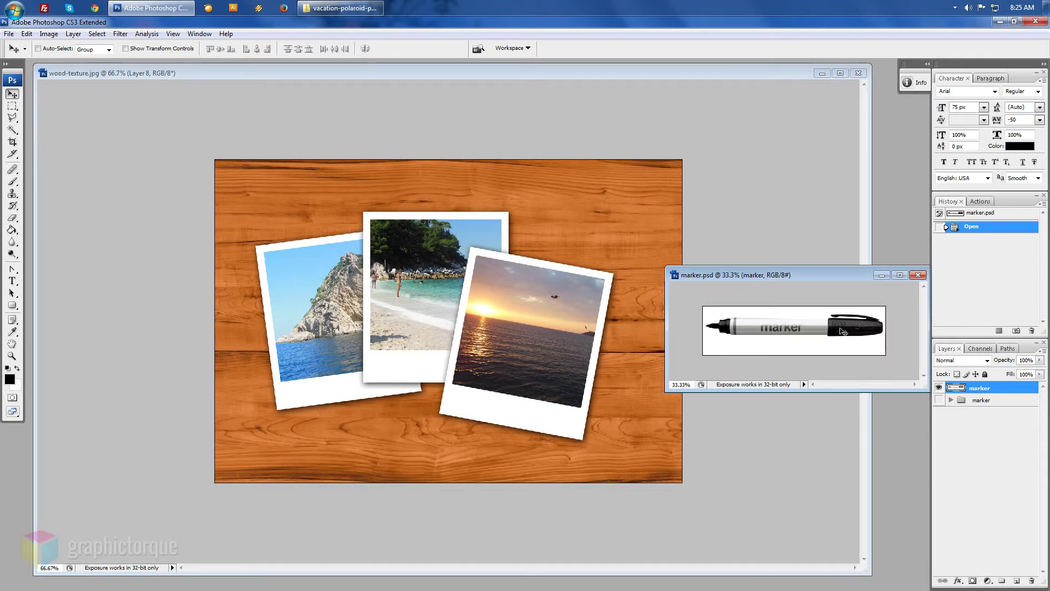
key(ctrl+plus)
key(ctrl+plus)
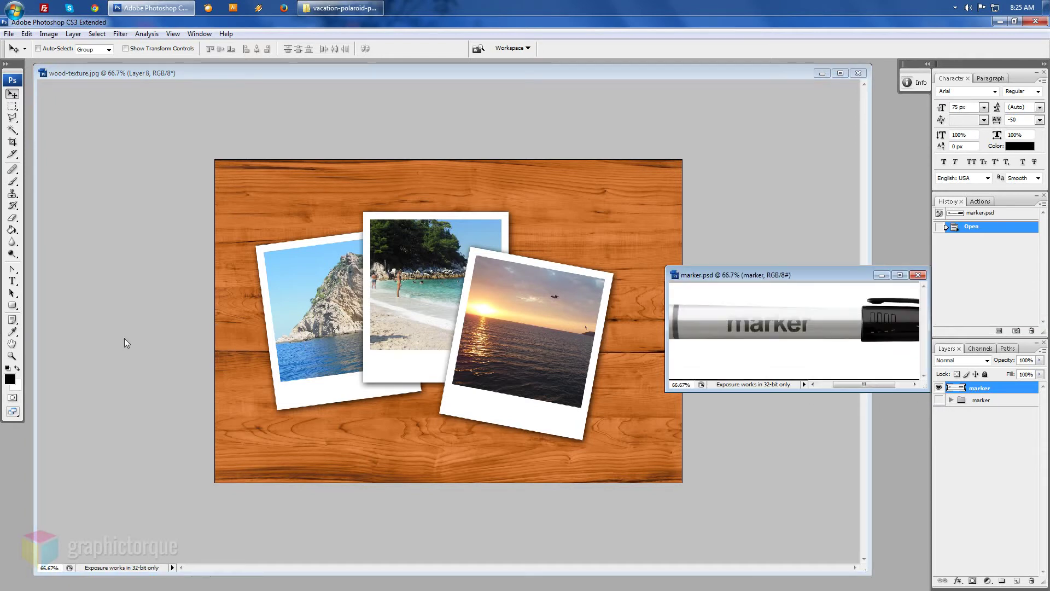
key(ctrl+plus)
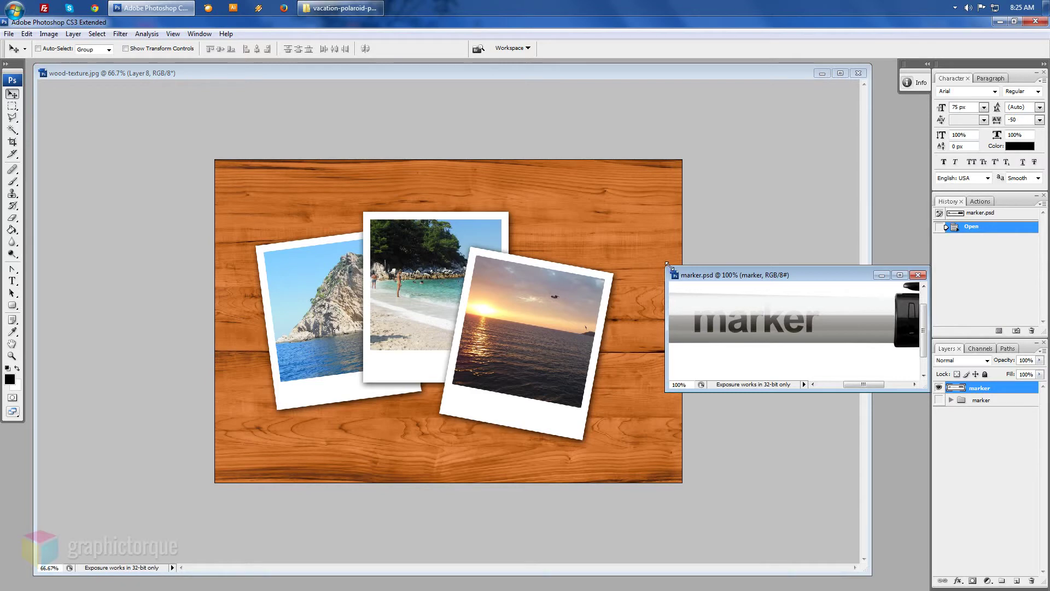
mouse_move(667, 268)
mouse_down()
mouse_move(50, 139)
mouse_move(31, 61)
mouse_up()
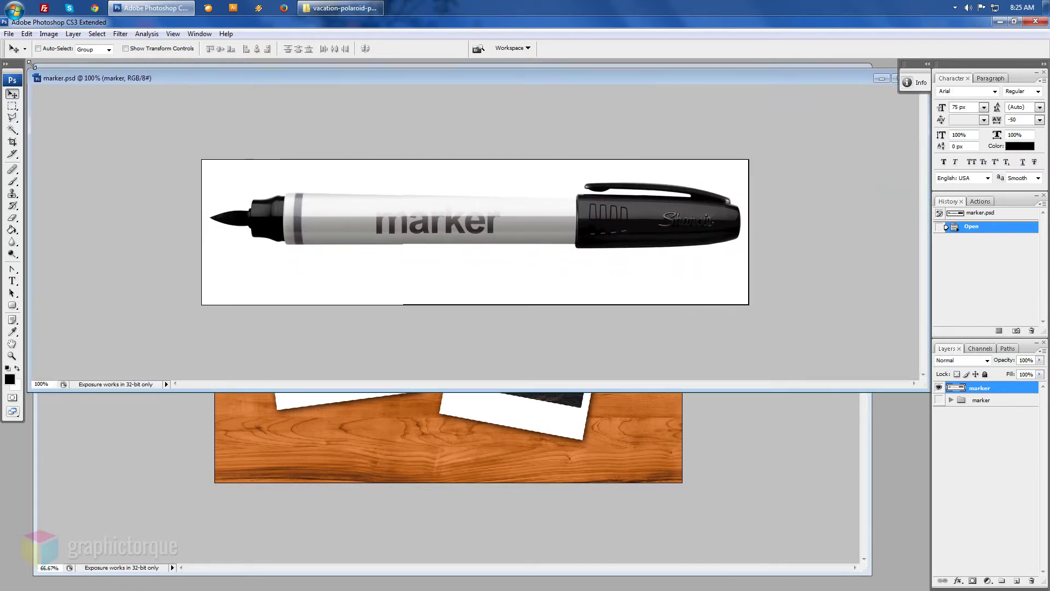
key(ctrl+plus)
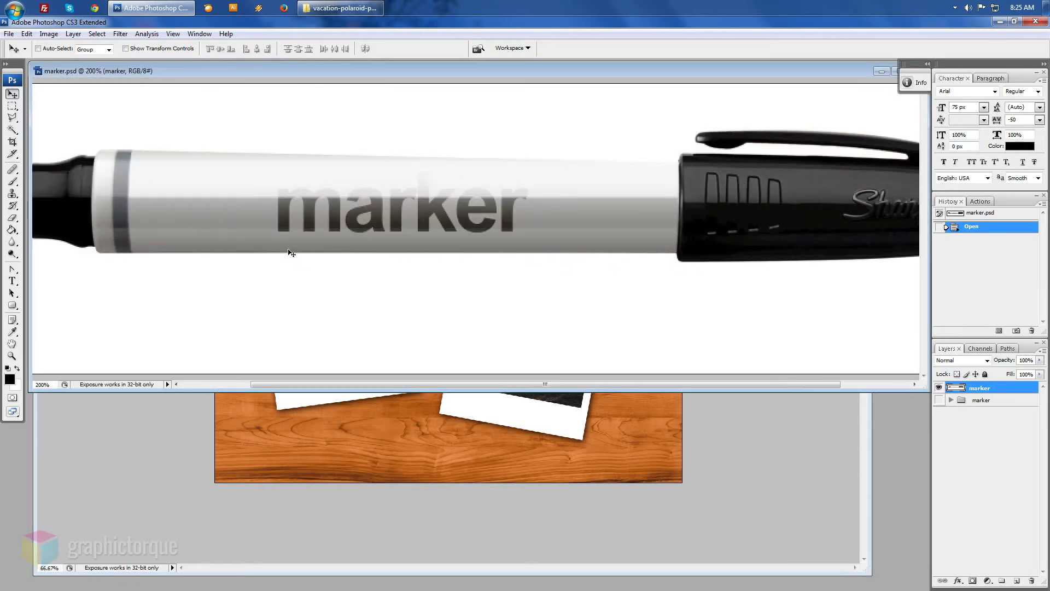
key(ctrl+minus)
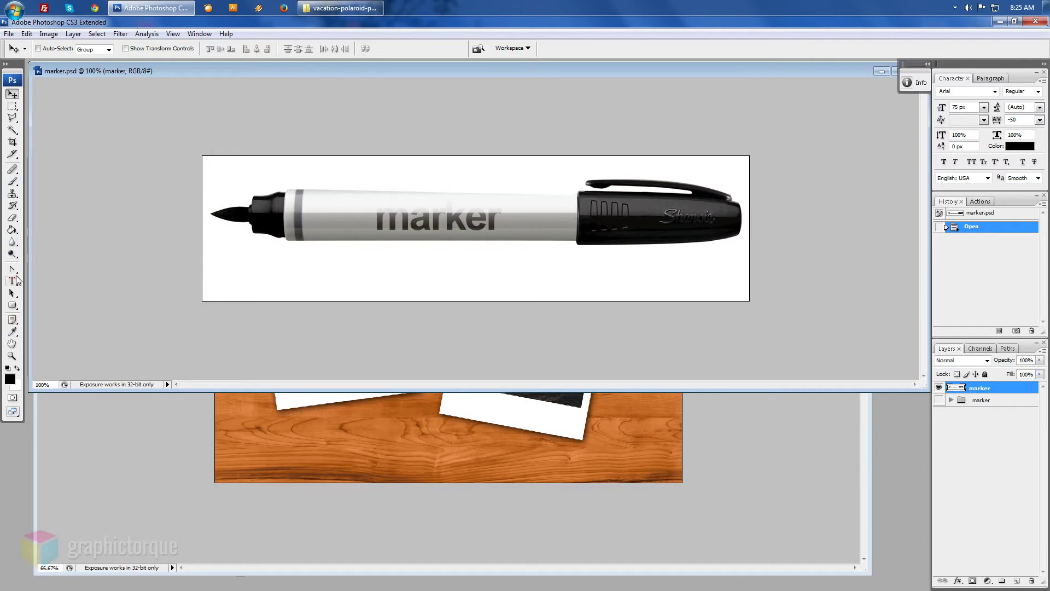
- Start a Pen shape layer, placing anchors around the marker tip and along the barrel's bottom edge
click(12, 269)
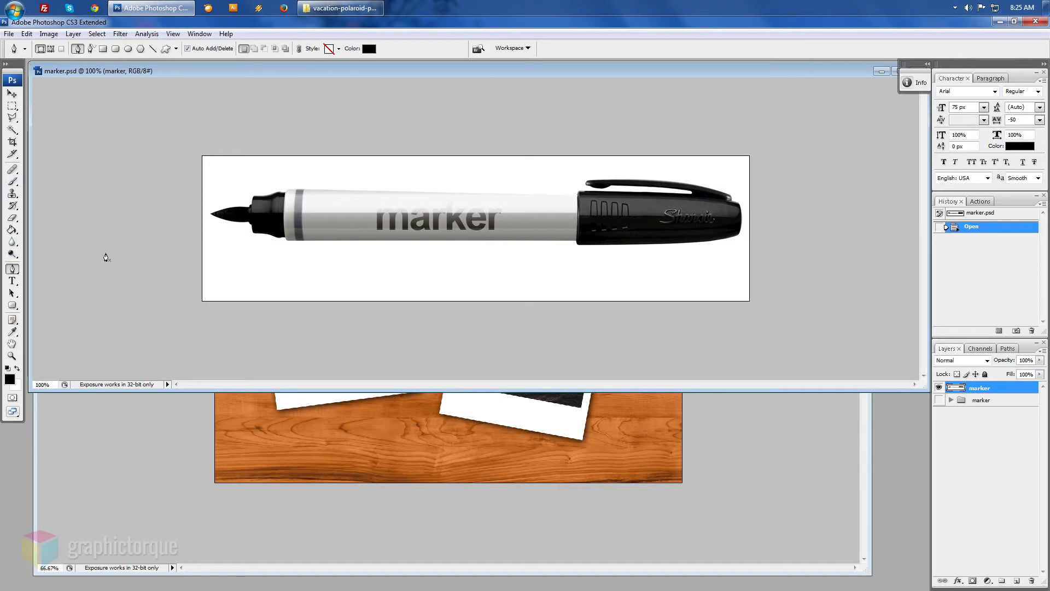
click(213, 217)
click(219, 221)
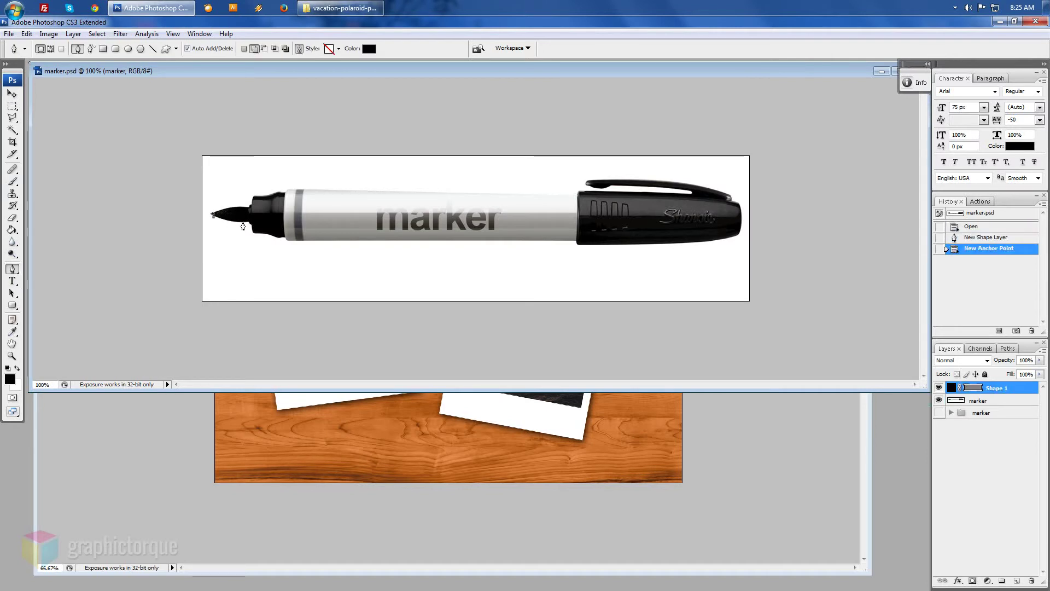
click(241, 224)
click(249, 223)
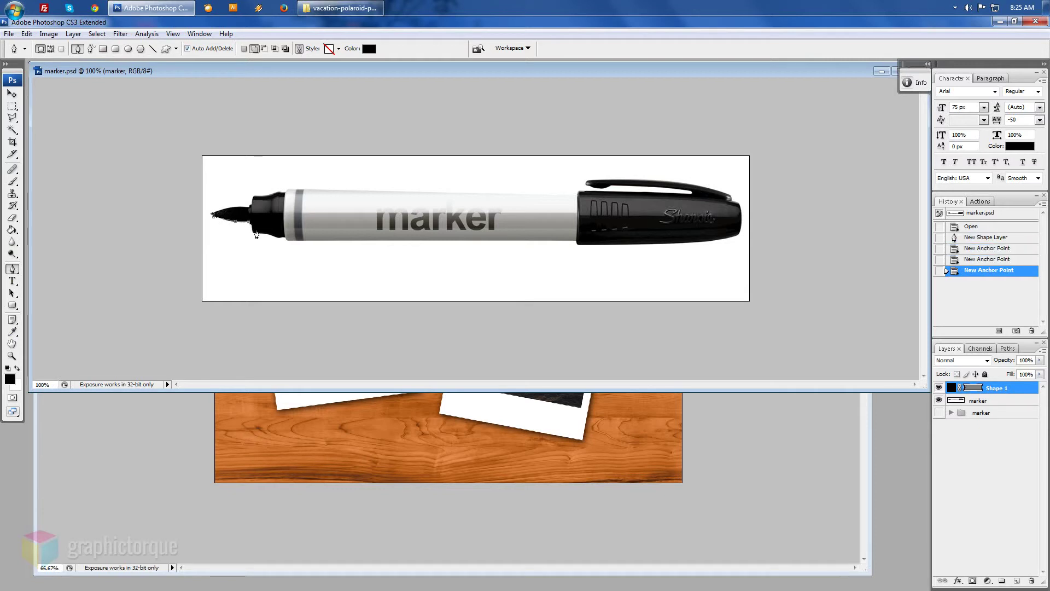
click(253, 236)
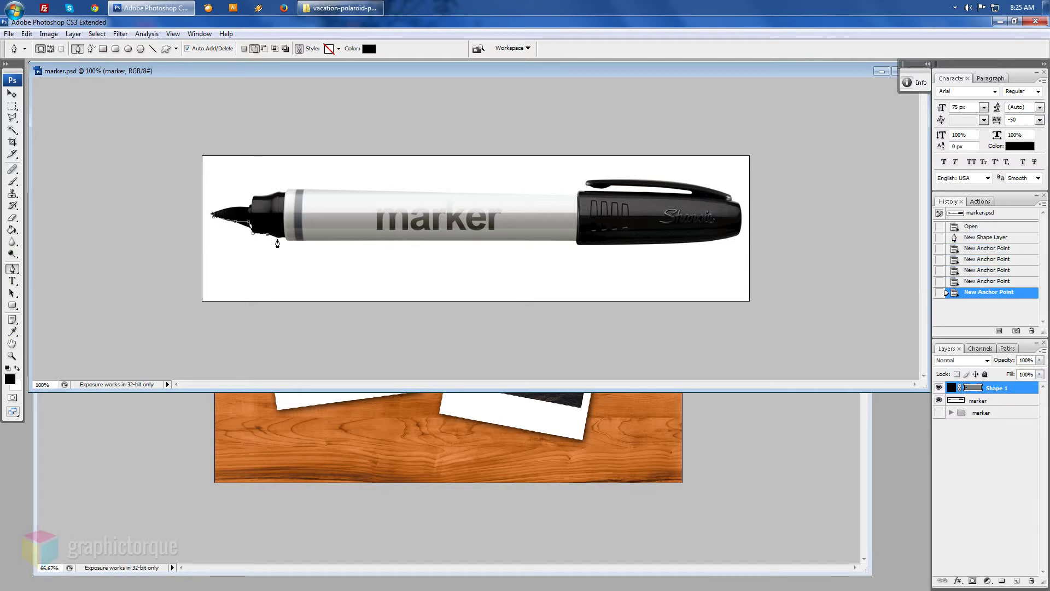
click(277, 239)
click(285, 237)
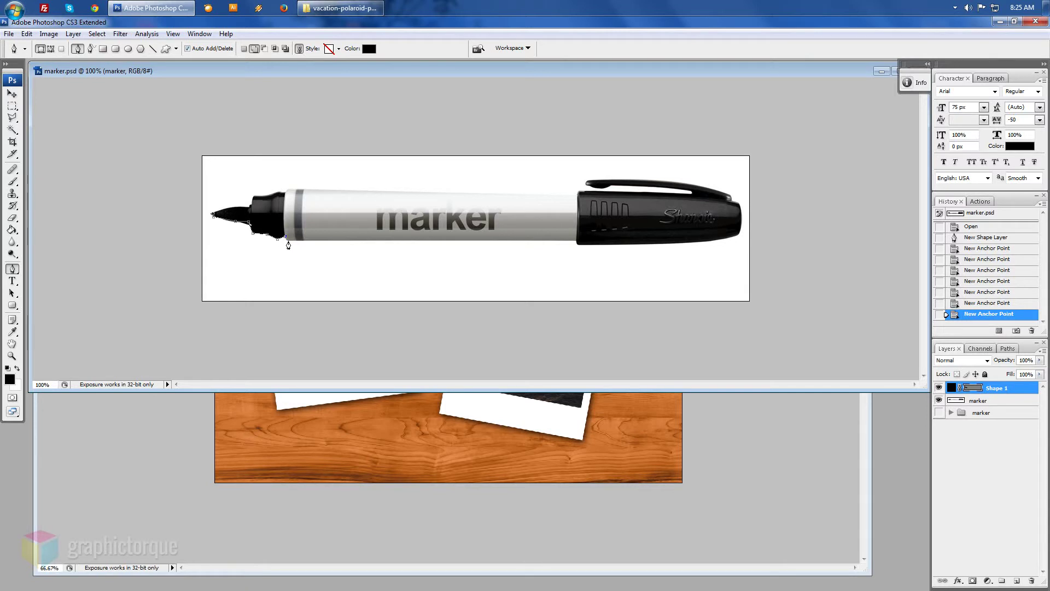
click(288, 241)
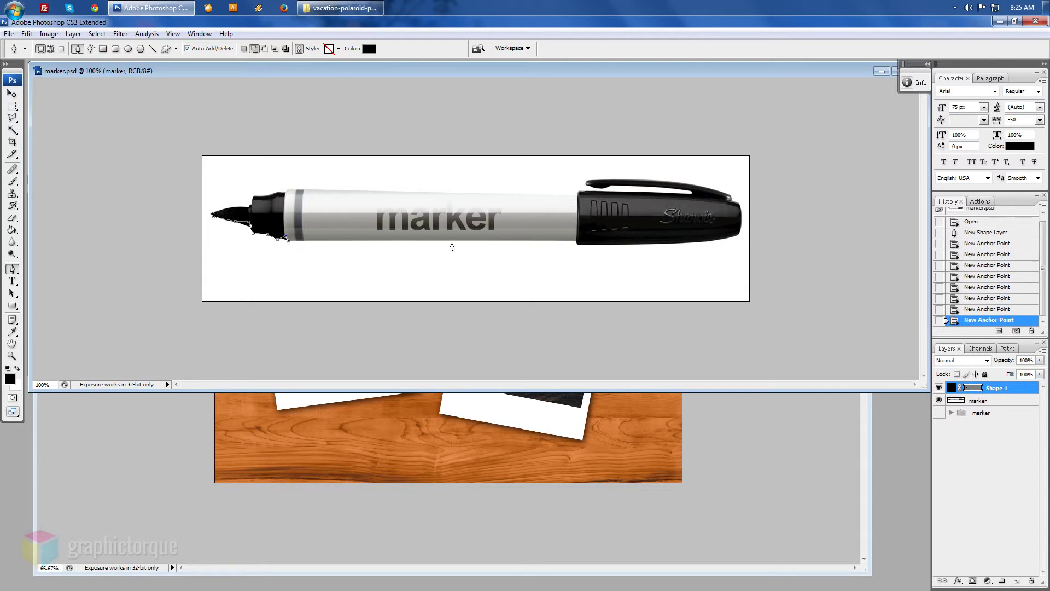
click(576, 245)
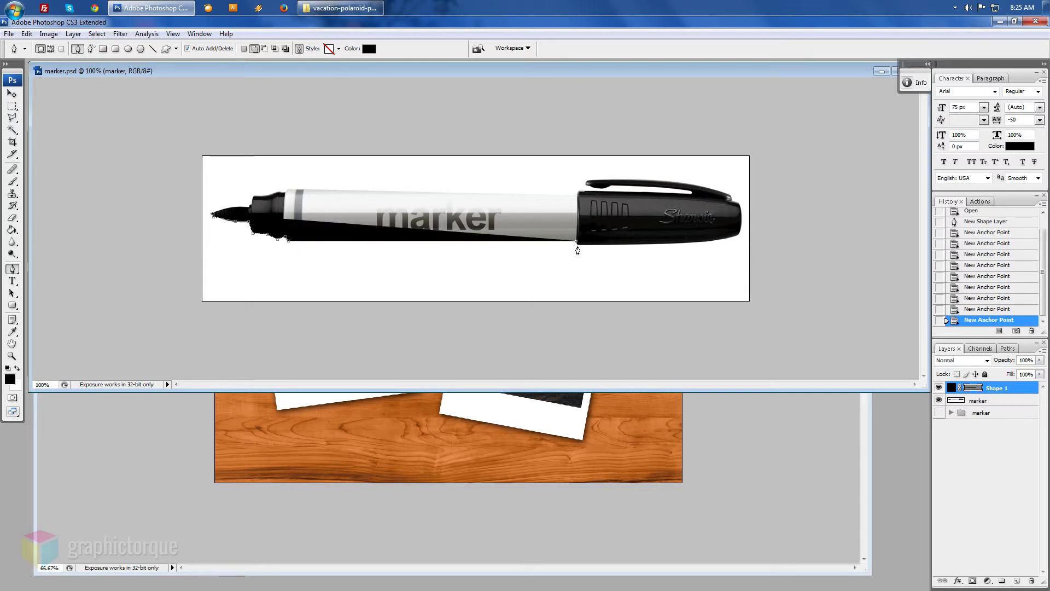
click(578, 247)
- Zoom in and trace the cap's rounded right end, upper corner and clip with anchors
key(ctrl+plus)
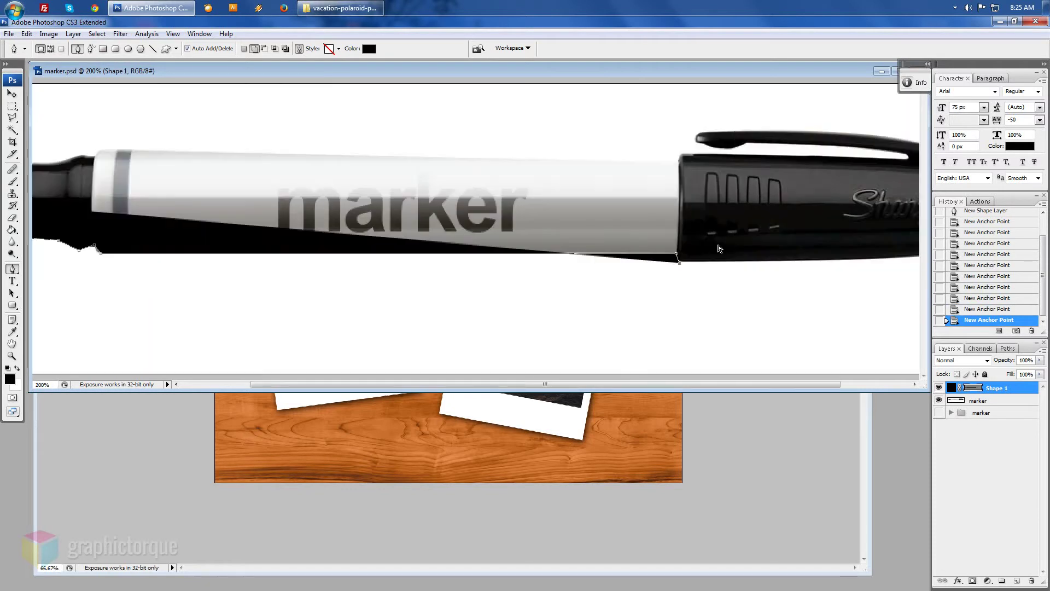
drag(719, 246, 213, 358)
key(ctrl+plus)
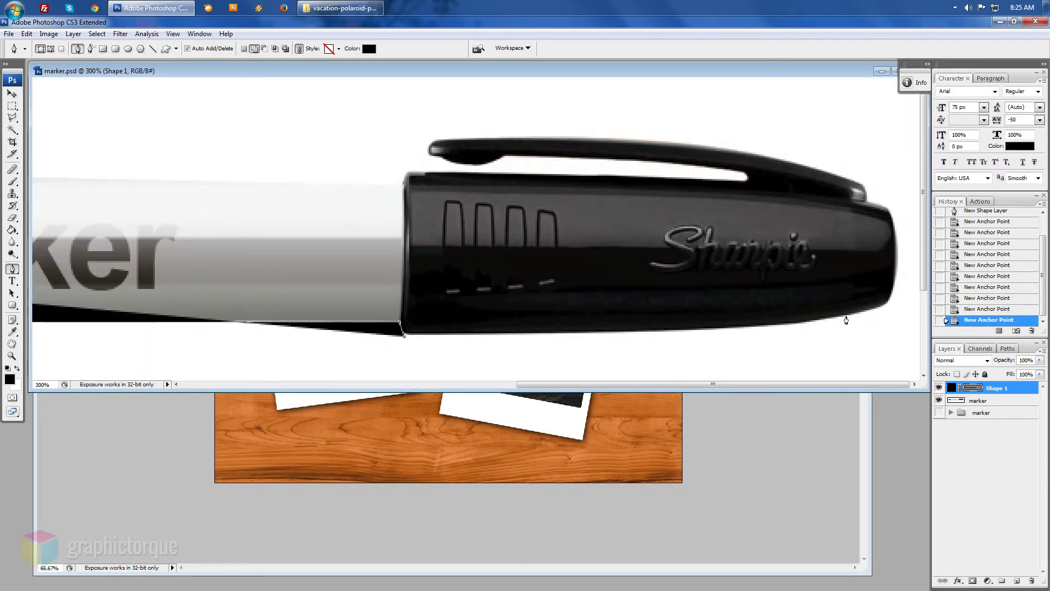
click(846, 317)
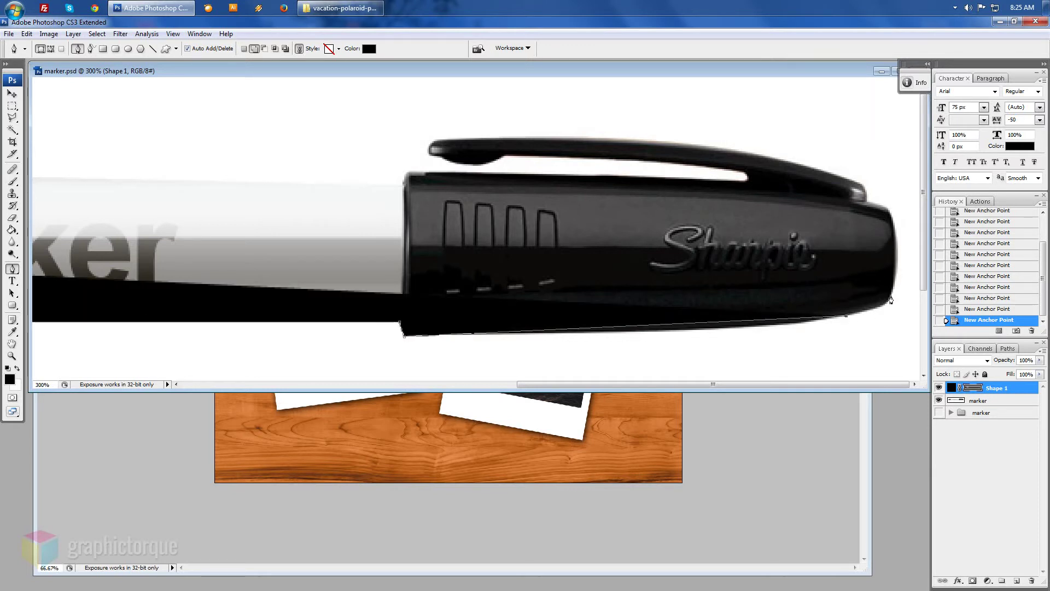
click(891, 298)
click(891, 220)
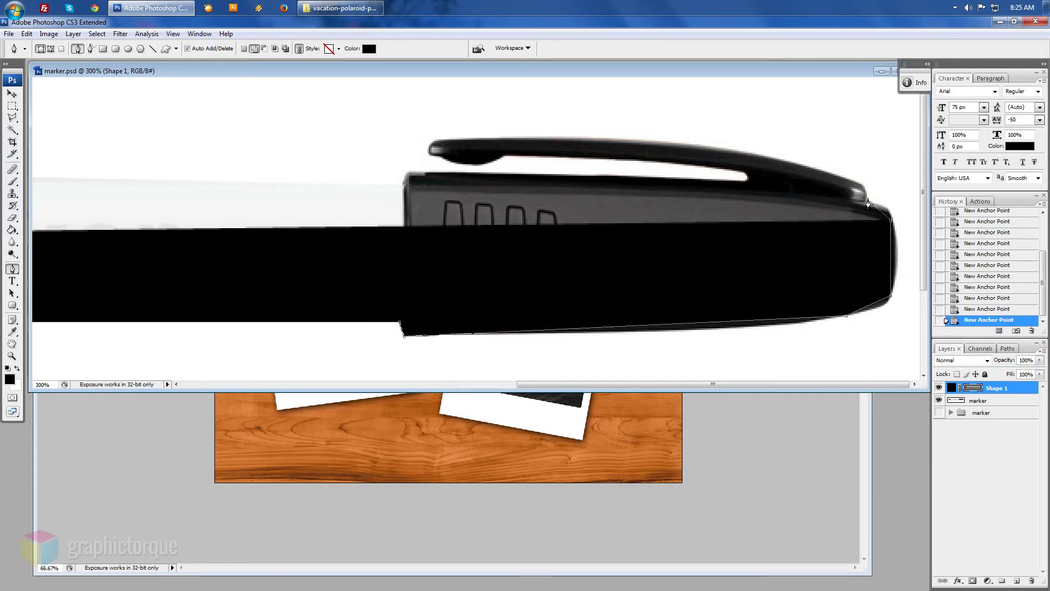
click(868, 203)
click(857, 181)
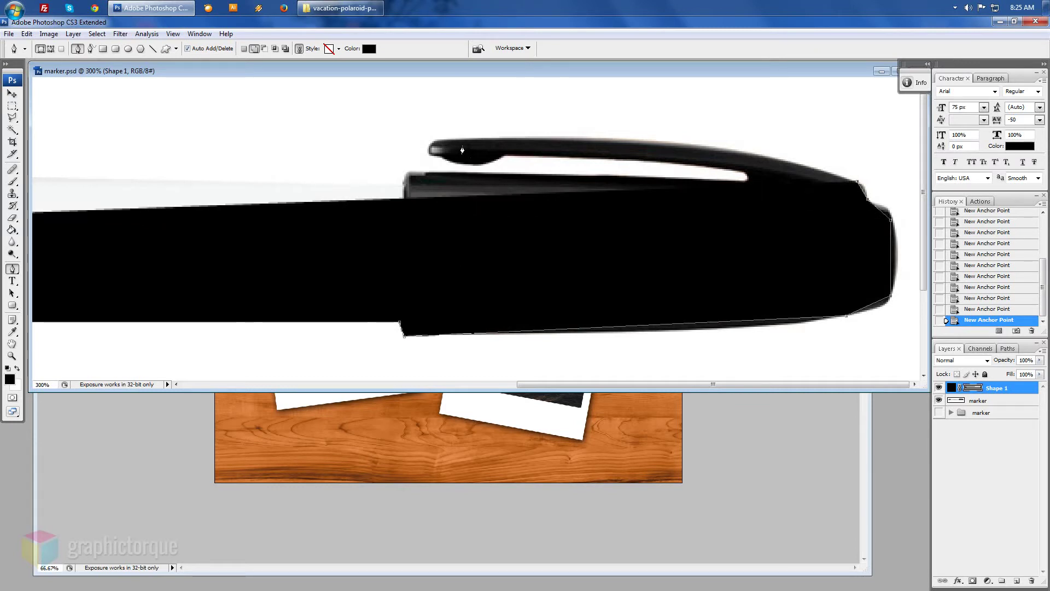
click(436, 142)
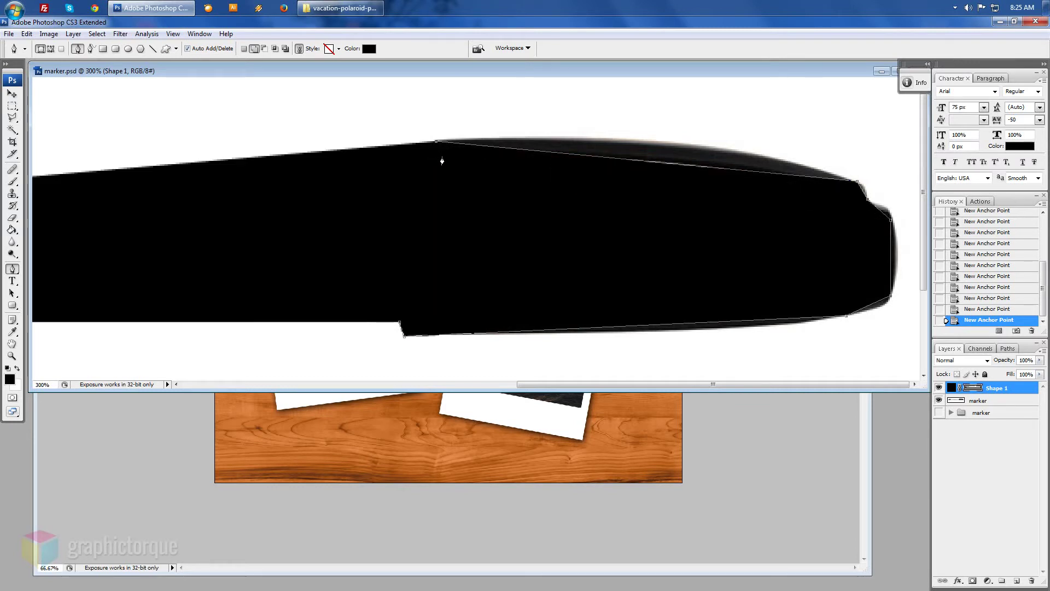
click(442, 157)
- Set the shape layer to 50% opacity with a pure red fill
click(1016, 362)
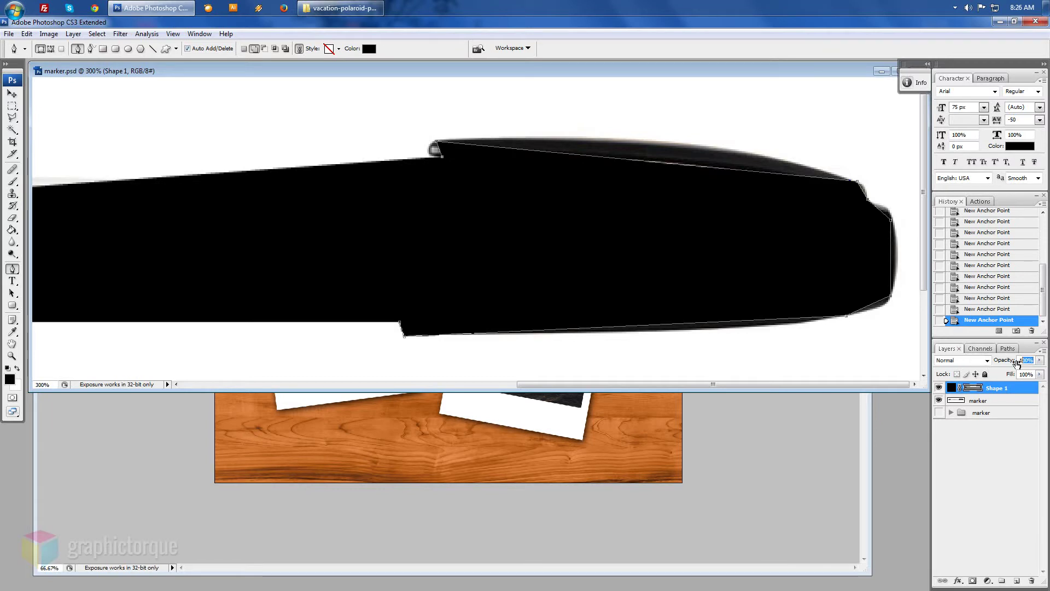
text(50)
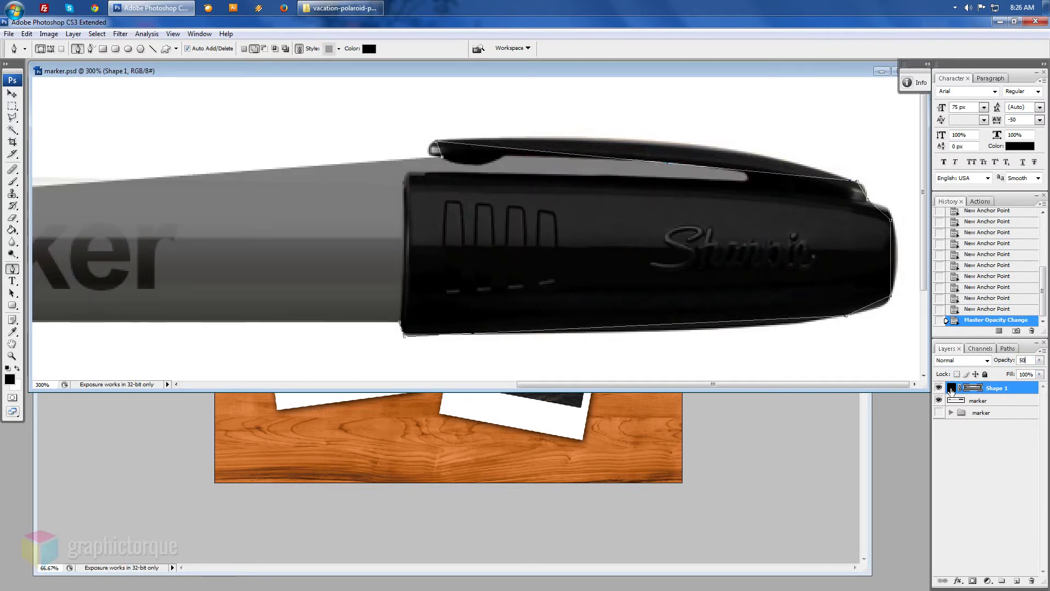
double_click(952, 388)
click(854, 317)
text(ff0000)
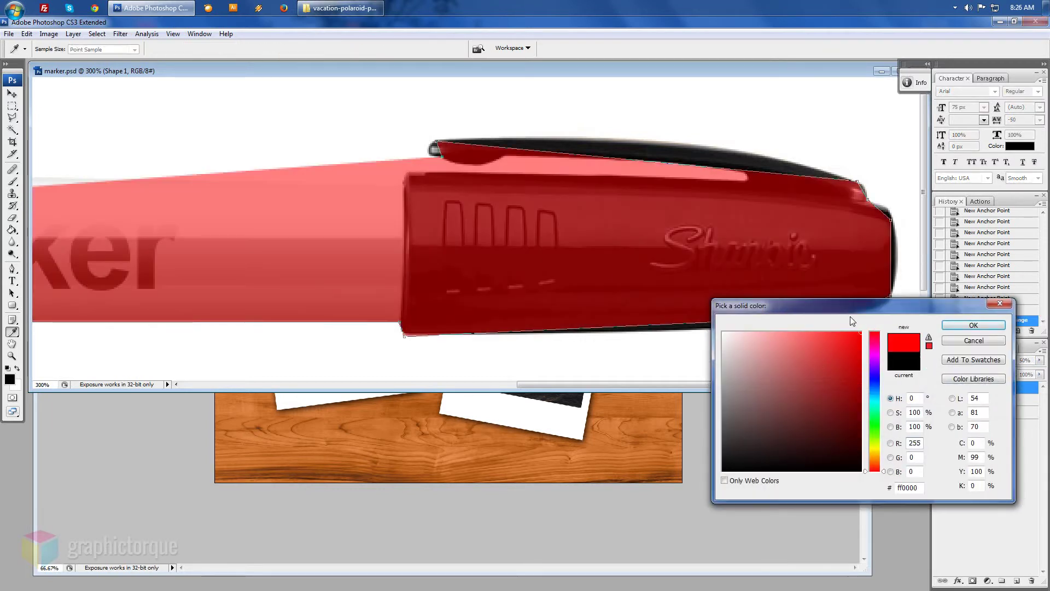
key(Return)
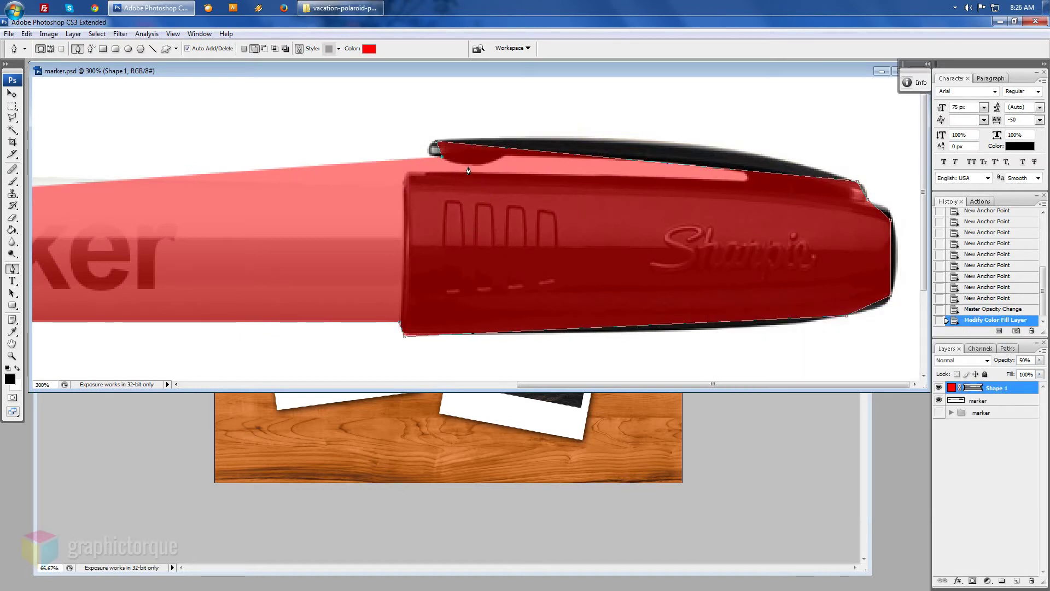
- Add anchors along the clip and the cap's top edge toward the barrel
click(472, 166)
click(504, 159)
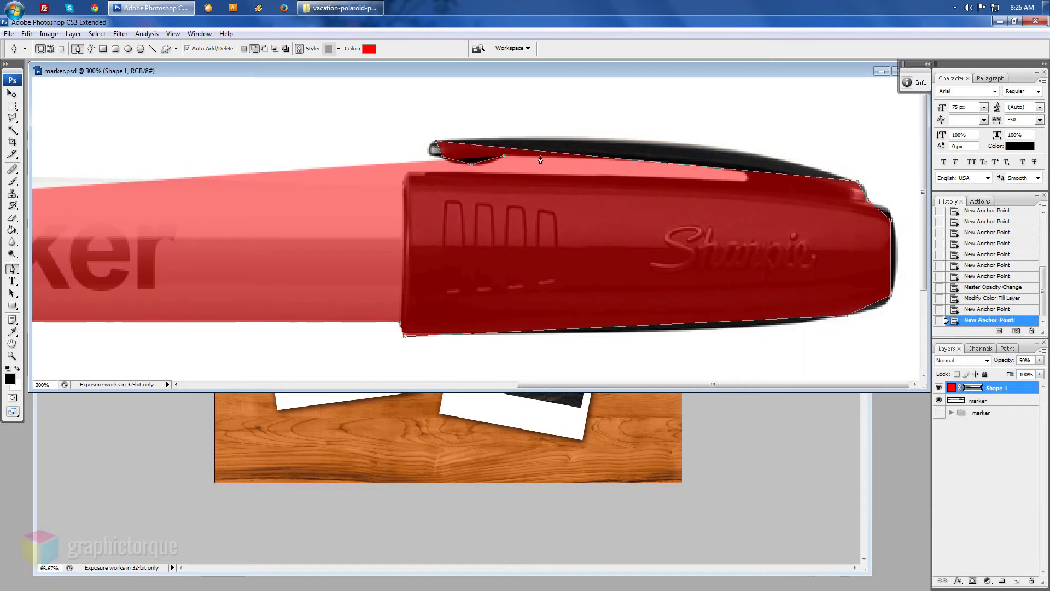
click(731, 174)
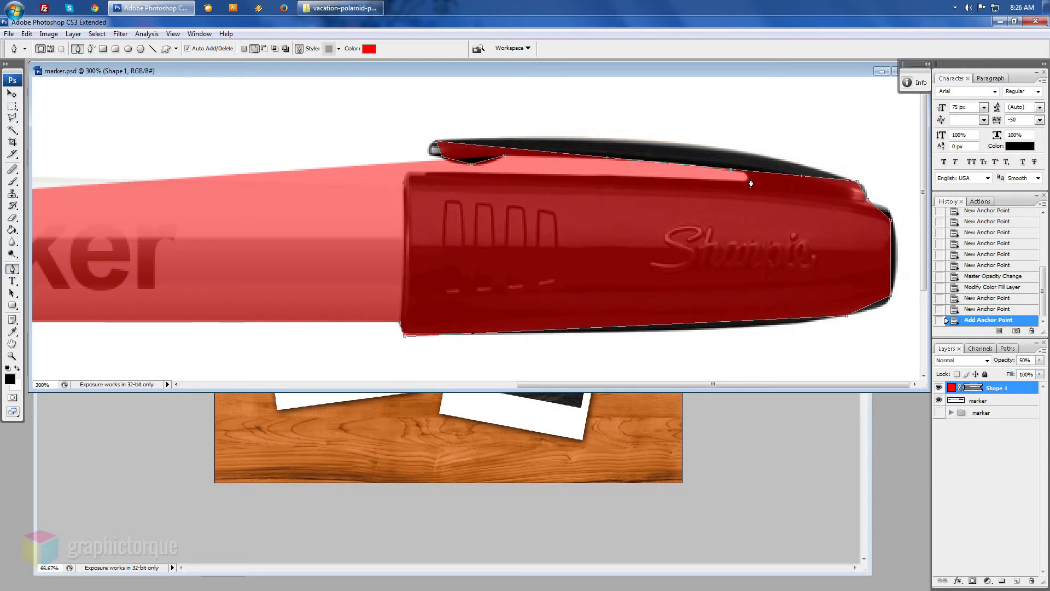
click(746, 180)
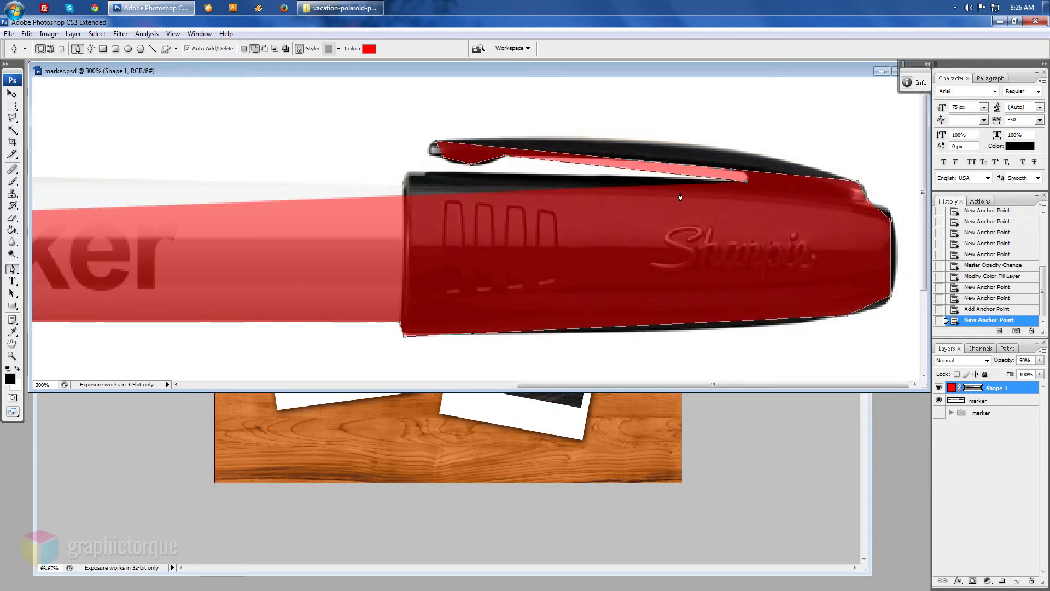
click(408, 172)
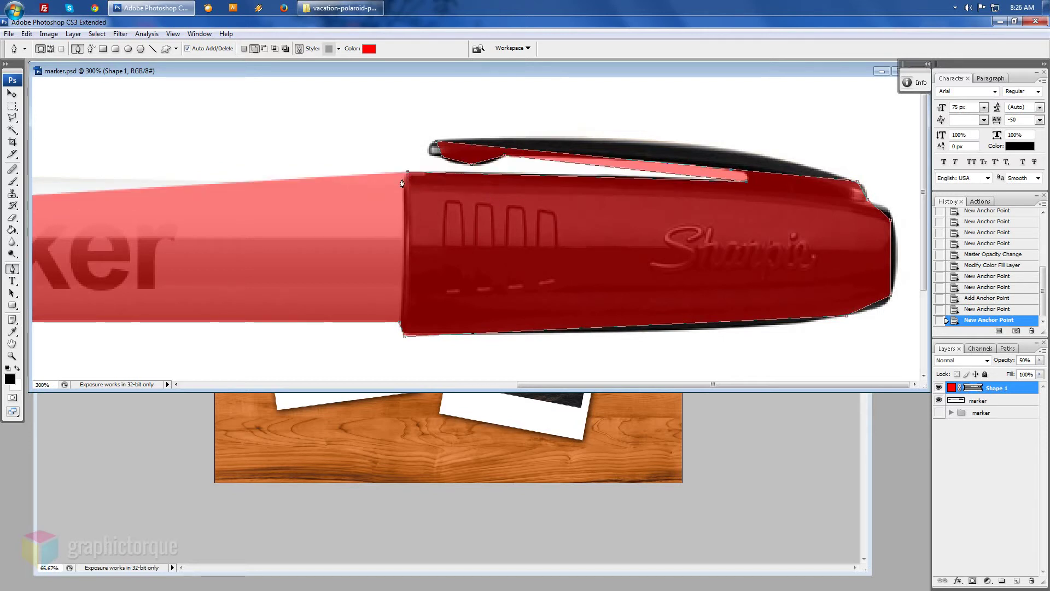
click(399, 190)
scroll(535, 291, left, 5)
scroll(528, 286, left, 3)
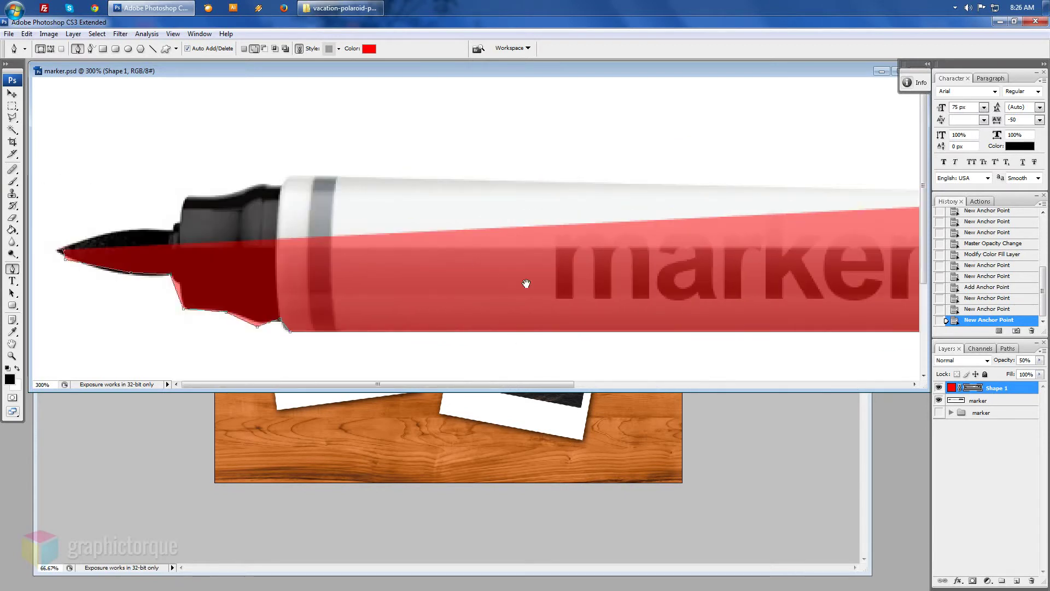
- Trace the black cap's top edge, add a curved nib anchor, and close the path at the start point
click(291, 175)
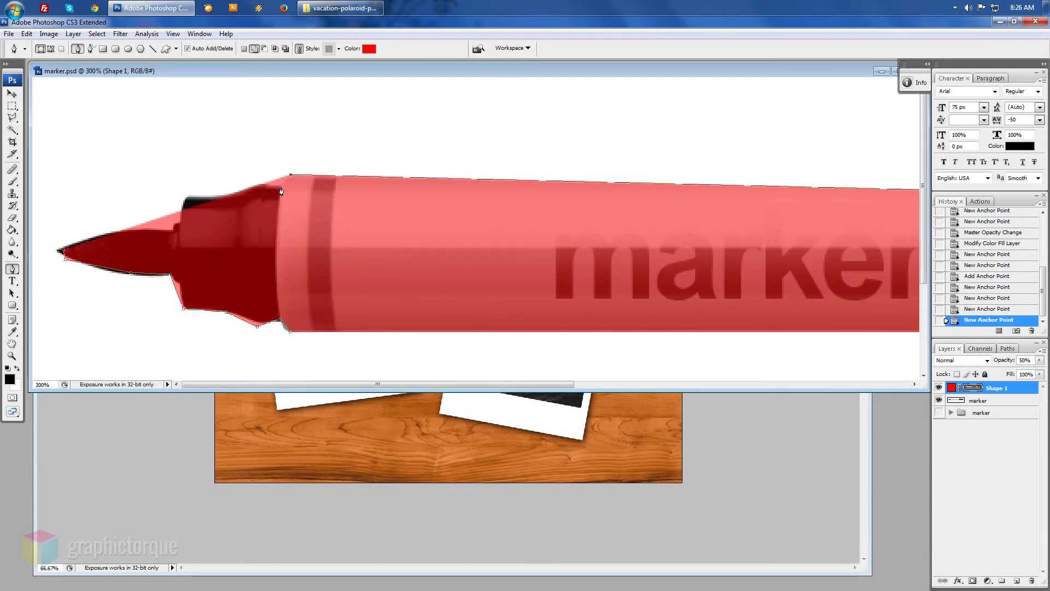
click(261, 189)
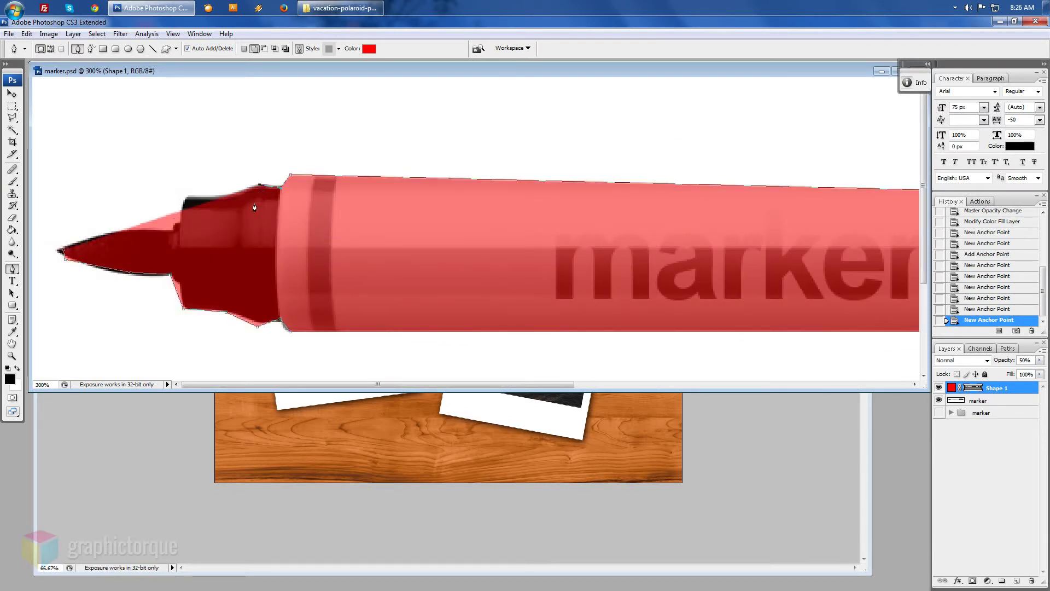
click(236, 195)
click(196, 202)
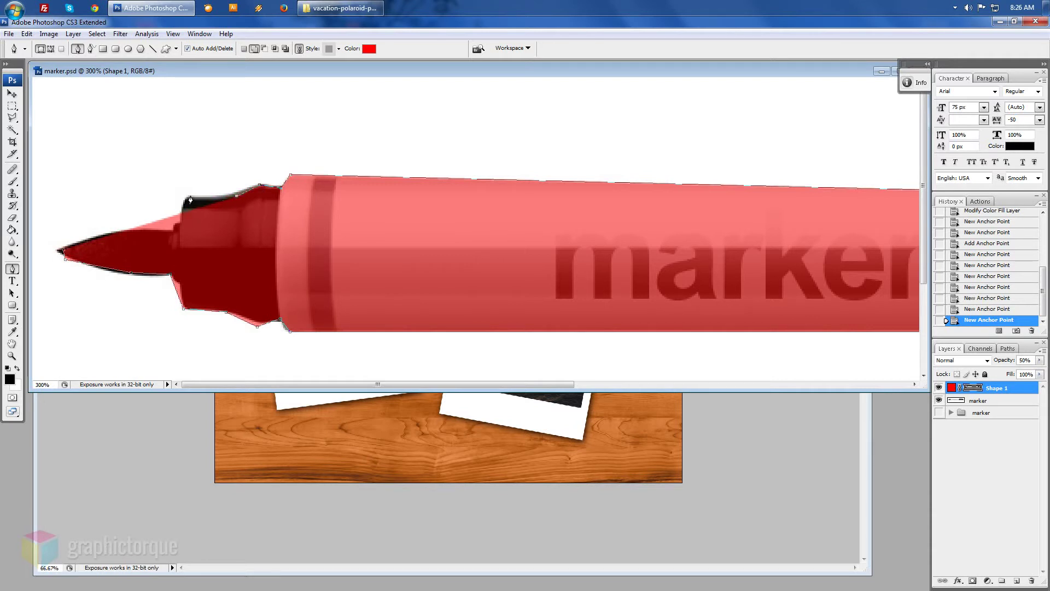
click(189, 196)
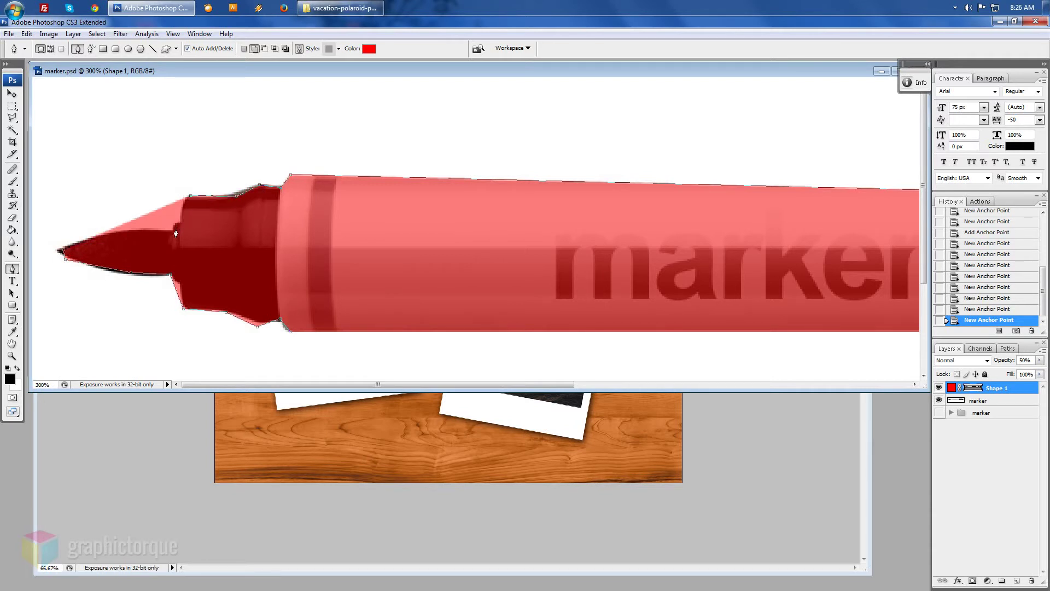
drag(175, 226, 141, 236)
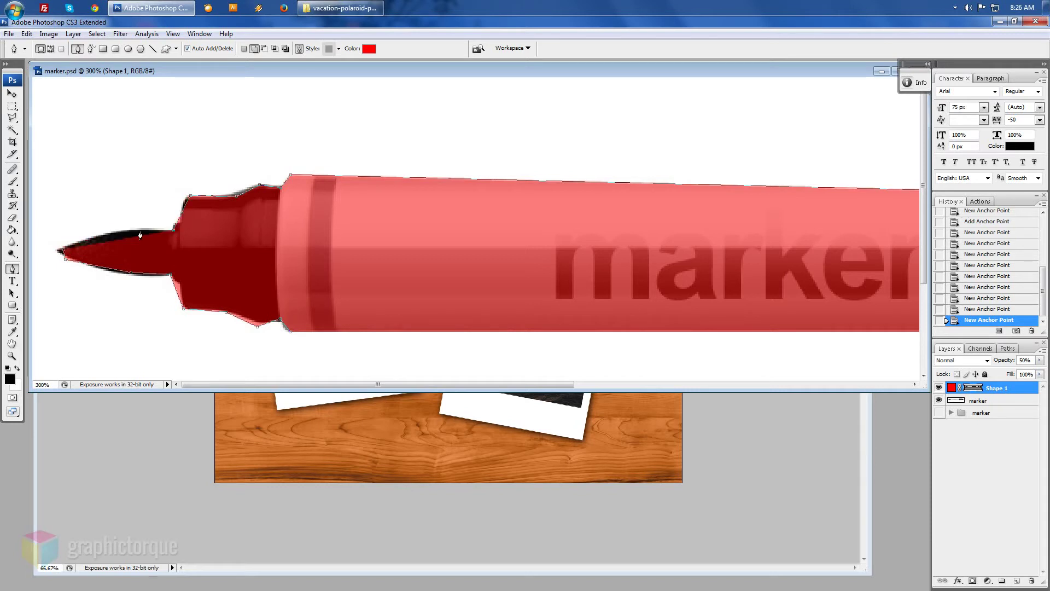
click(64, 253)
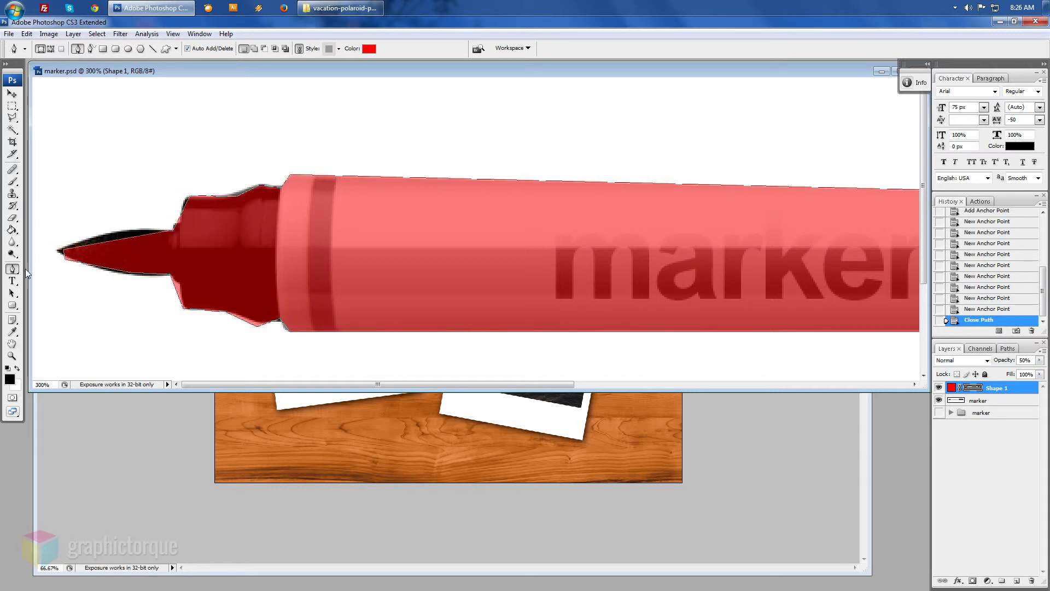
- Use the Convert Point Tool to nudge the nib-tip anchor and curve the nib's lower edge
click(12, 269)
click(46, 311)
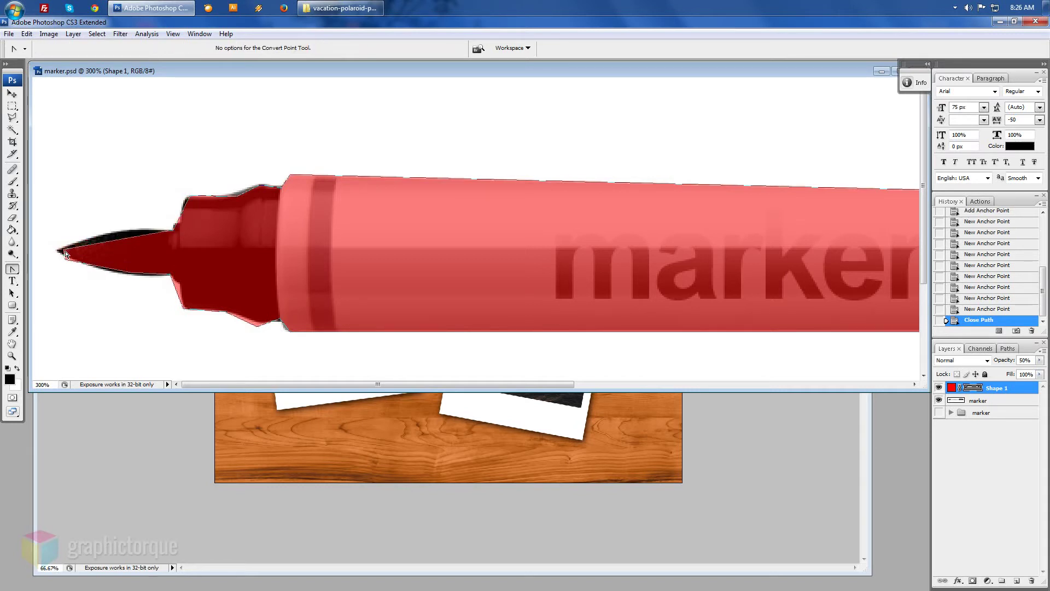
click(64, 251)
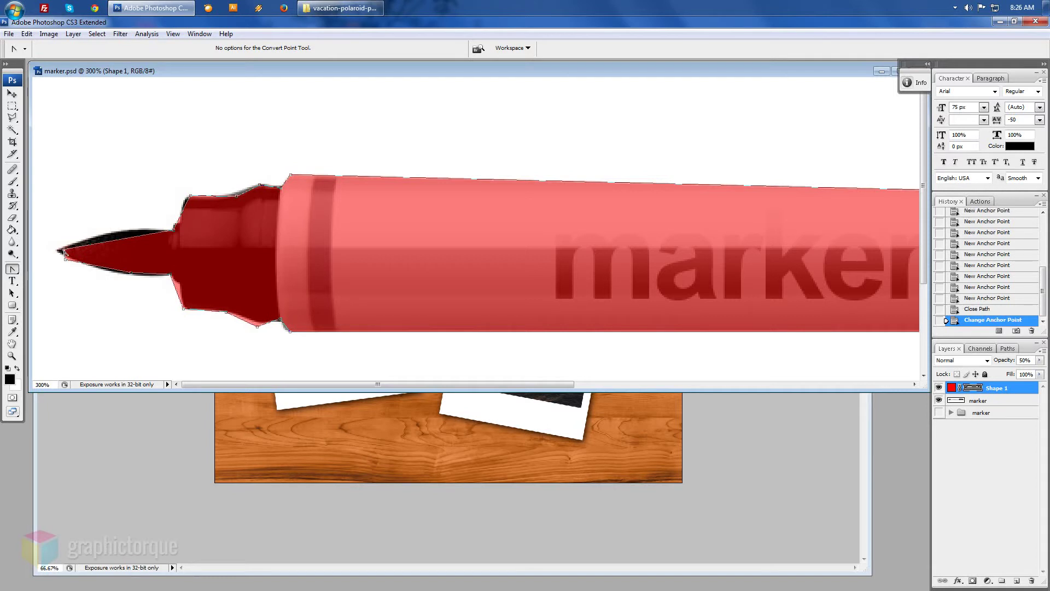
key(Left)
click(65, 263)
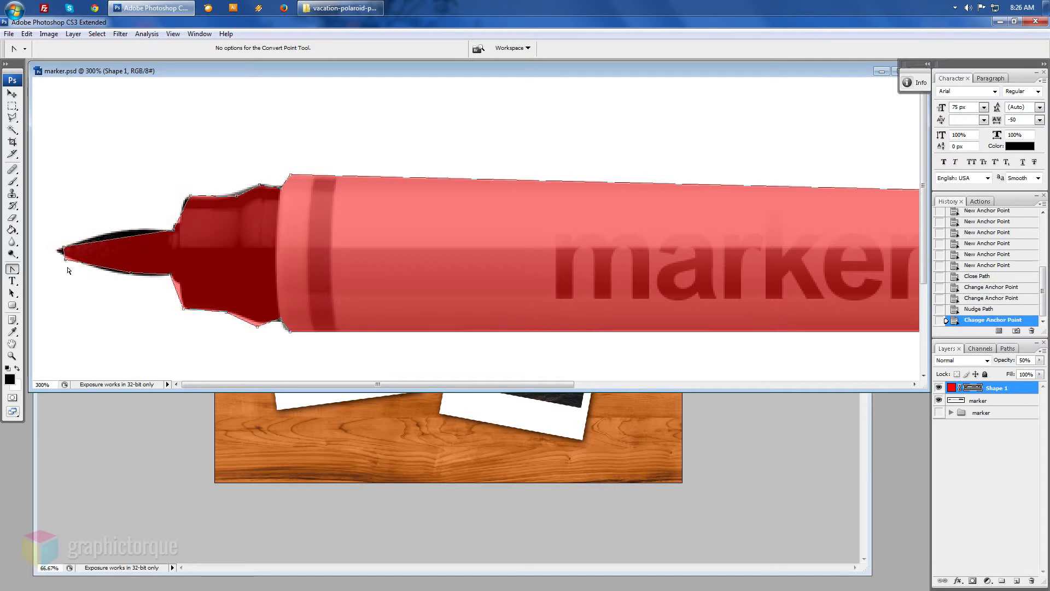
key(Left)
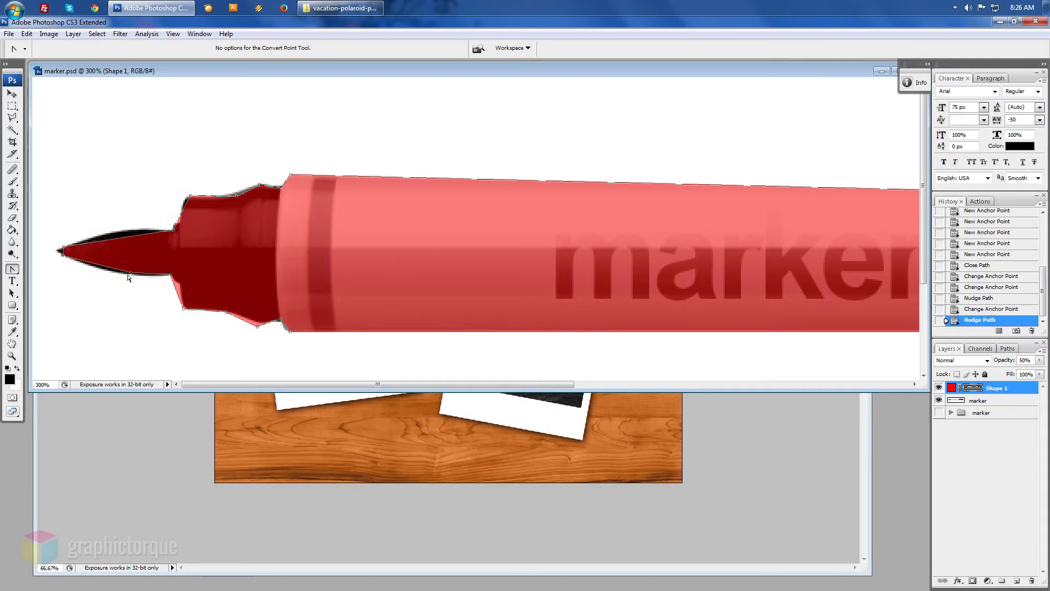
click(130, 278)
click(131, 281)
key(Left)
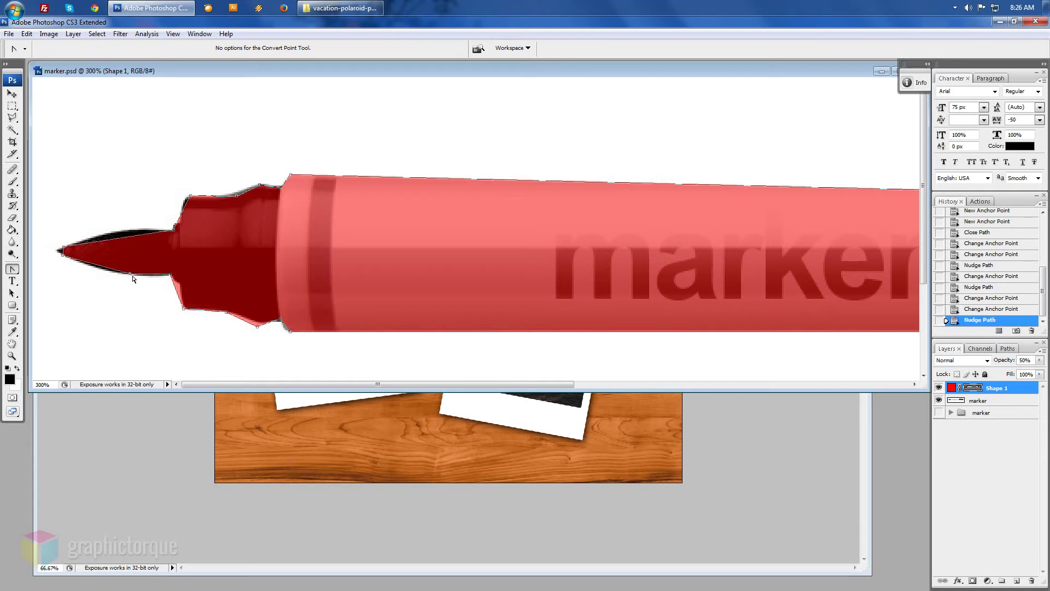
mouse_move(131, 275)
mouse_down()
mouse_move(157, 278)
mouse_move(158, 290)
mouse_up()
key(Left)
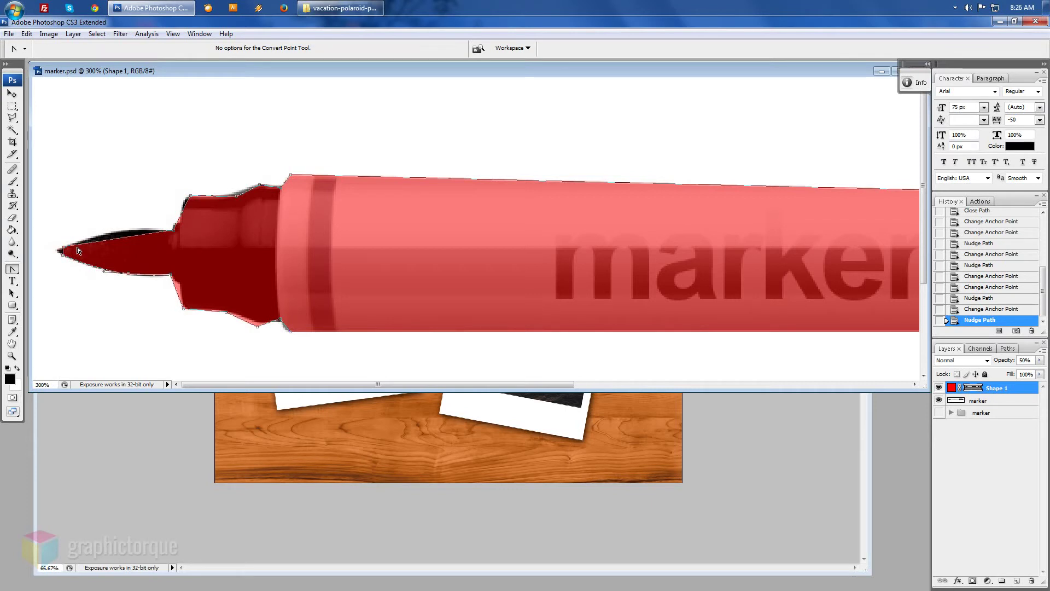
click(174, 230)
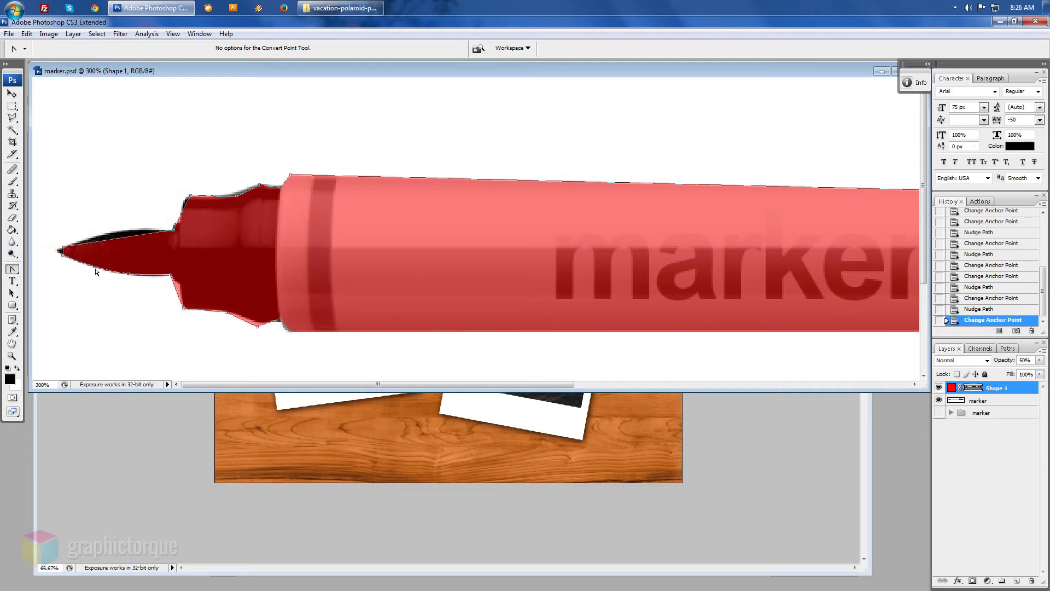
- Add an anchor on the nib's upper edge, then convert and curve it to follow the outline
right_click(12, 269)
click(60, 291)
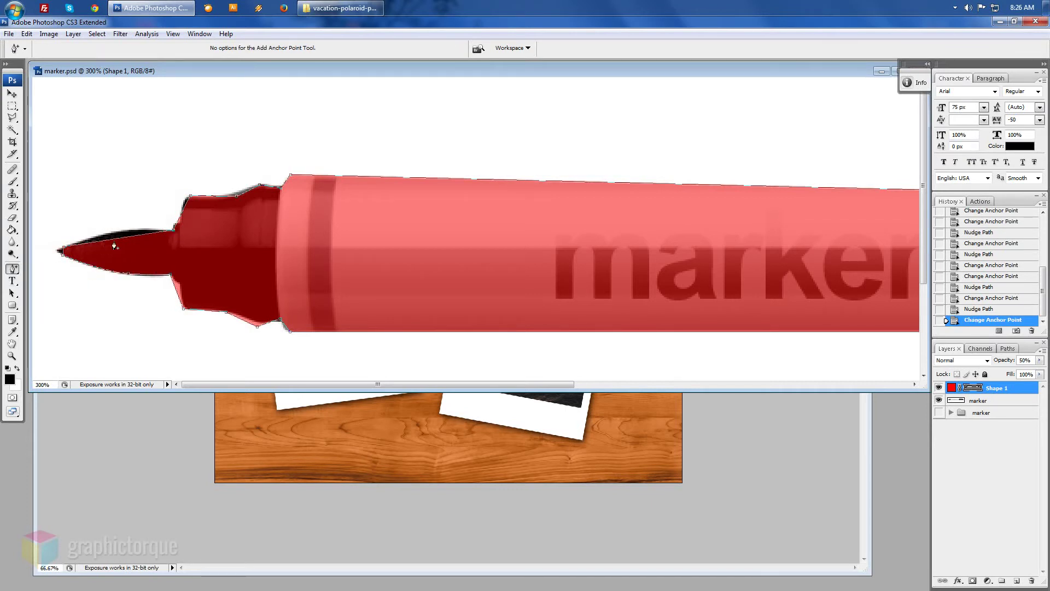
click(123, 243)
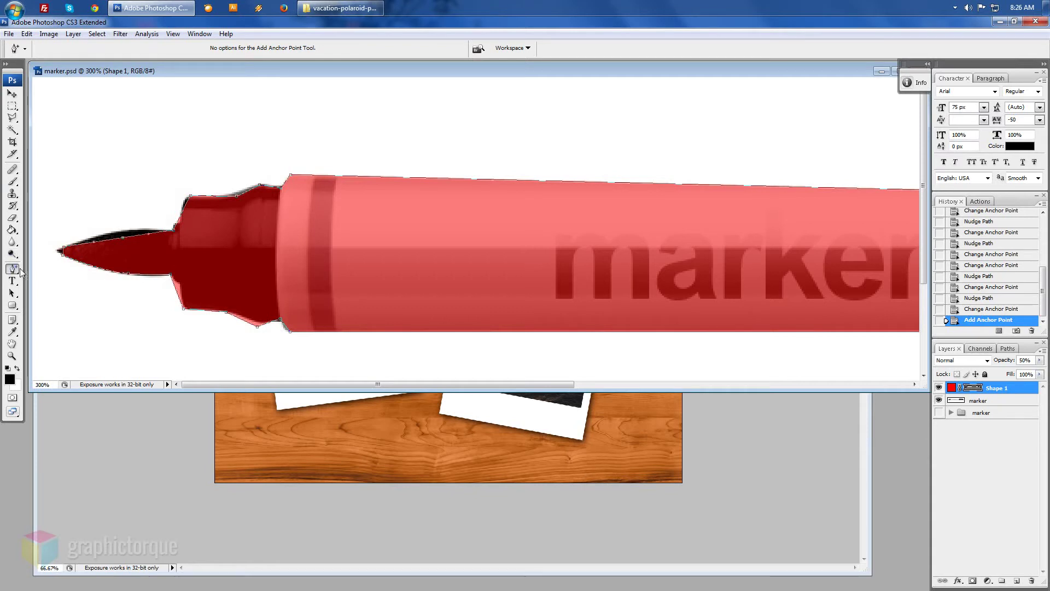
right_click(12, 268)
click(64, 310)
click(123, 239)
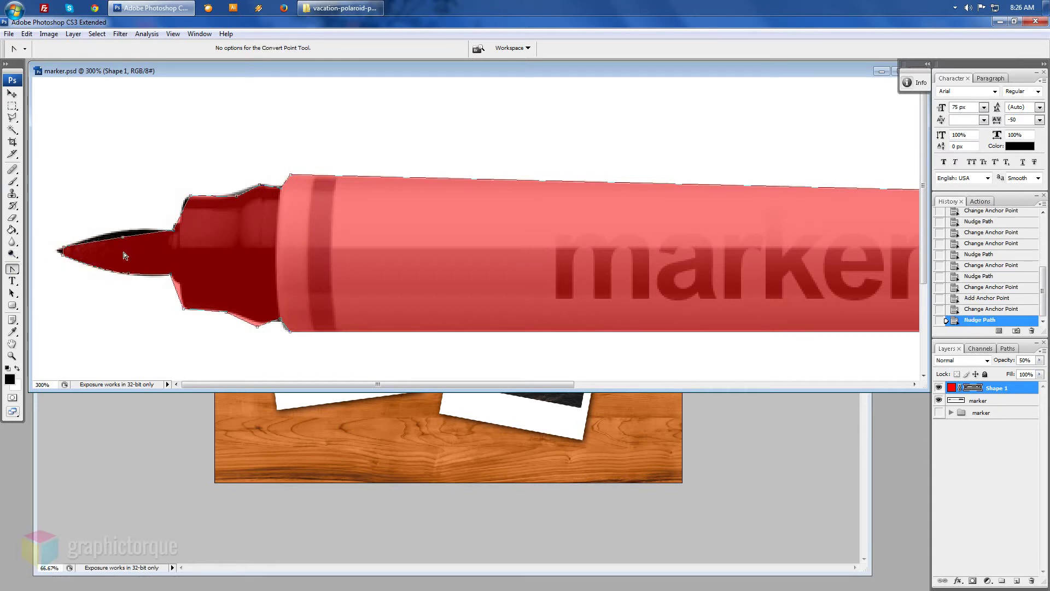
key(Up)
mouse_move(121, 237)
mouse_down()
mouse_move(65, 257)
mouse_move(812, 279)
mouse_up()
key(ctrl+plus)
key(ctrl+plus)
- At 500% zoom, reshape the nib tip's upper curve and nudge the nib shoulder anchors into place
drag(82, 270, 86, 277)
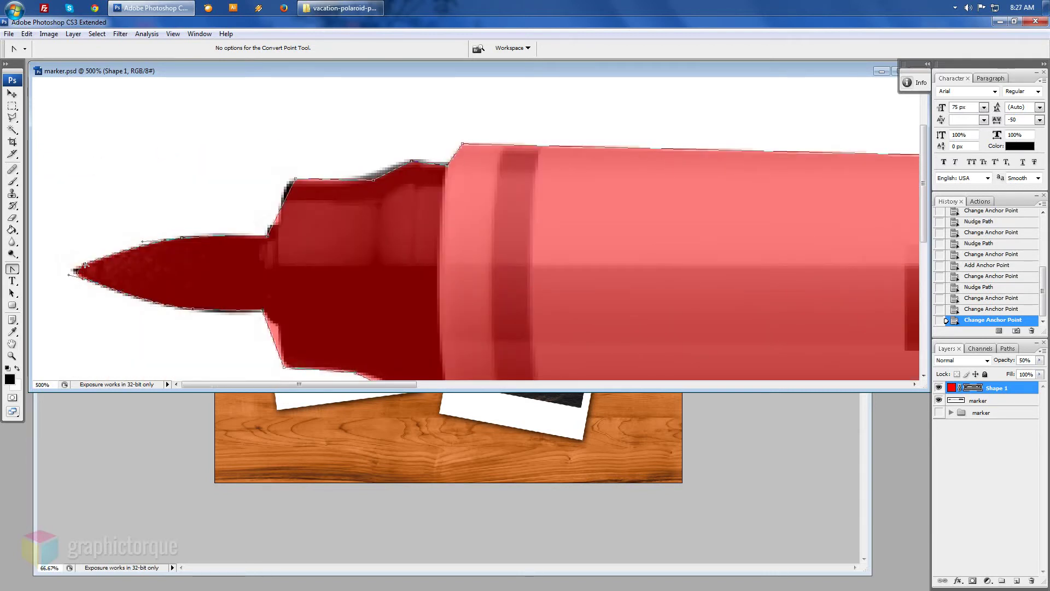
click(75, 268)
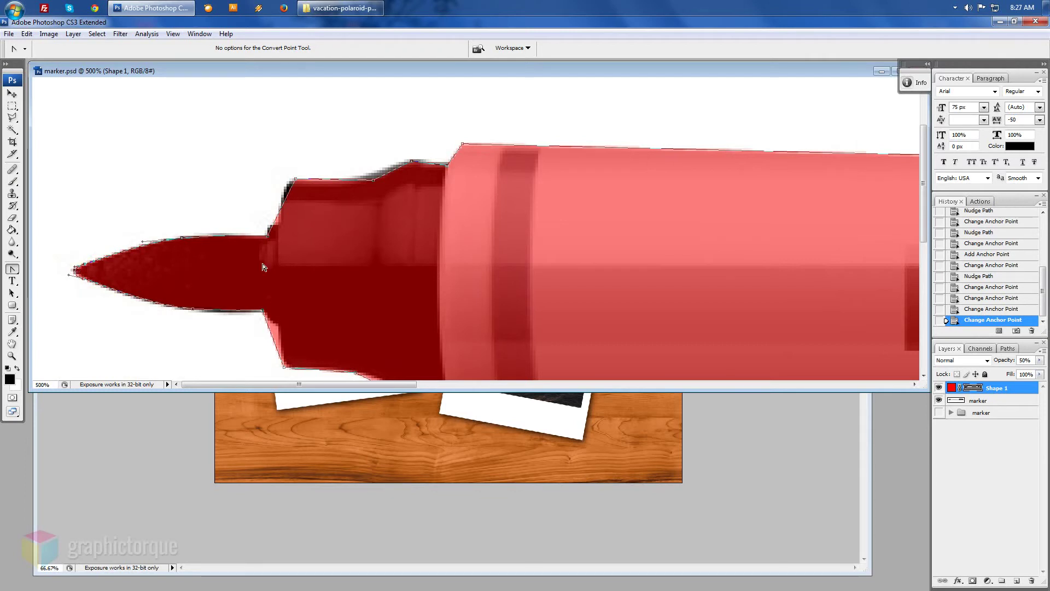
drag(295, 178, 274, 181)
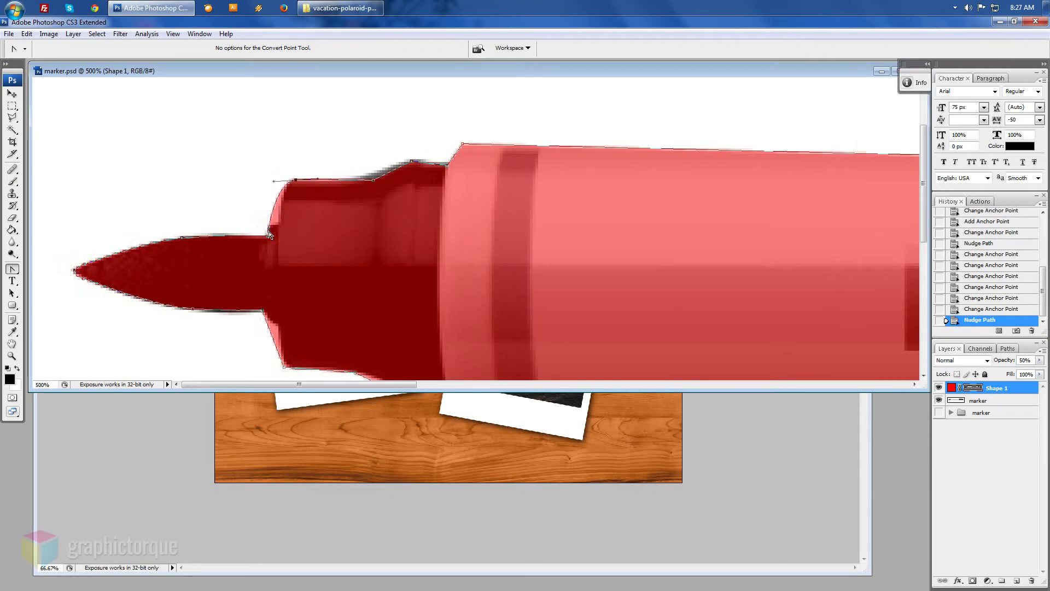
key(Left)
drag(280, 262, 283, 263)
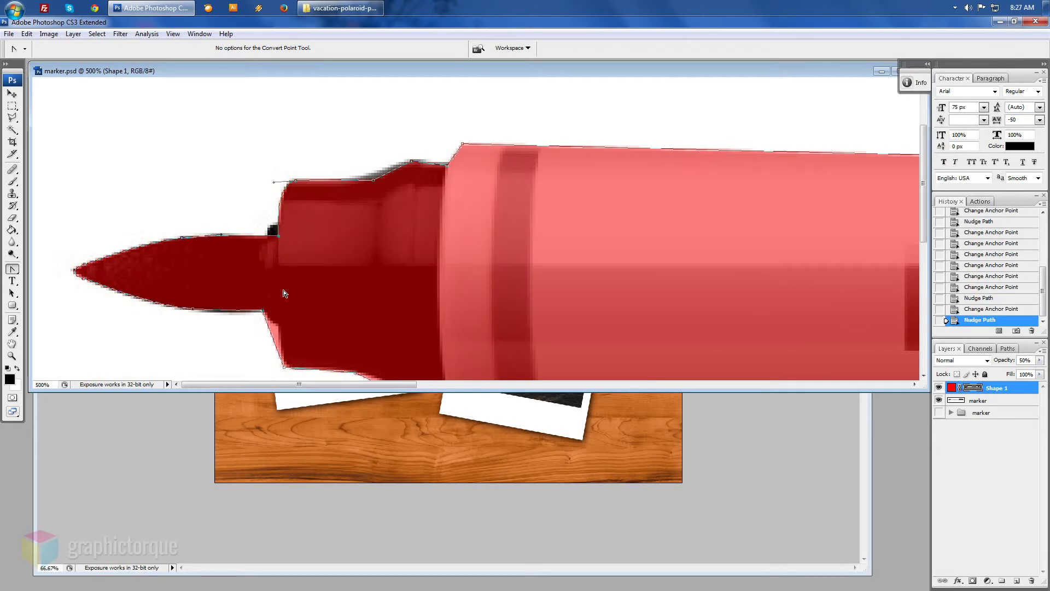
click(265, 313)
key(Right)
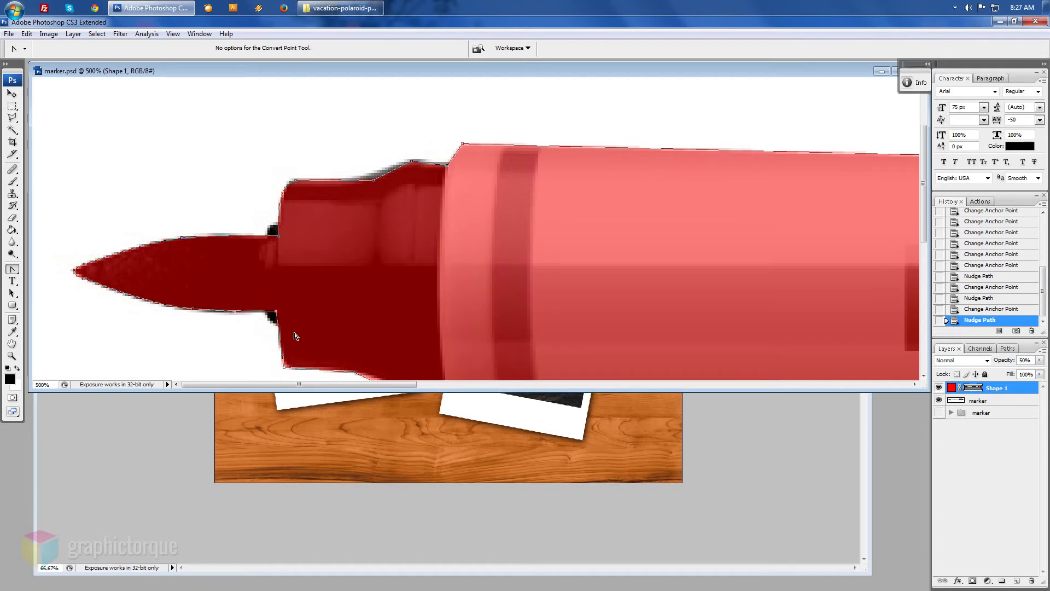
- Convert and nudge the cap's lower-left, bottom and top collar anchors to match the marker's outline
click(284, 366)
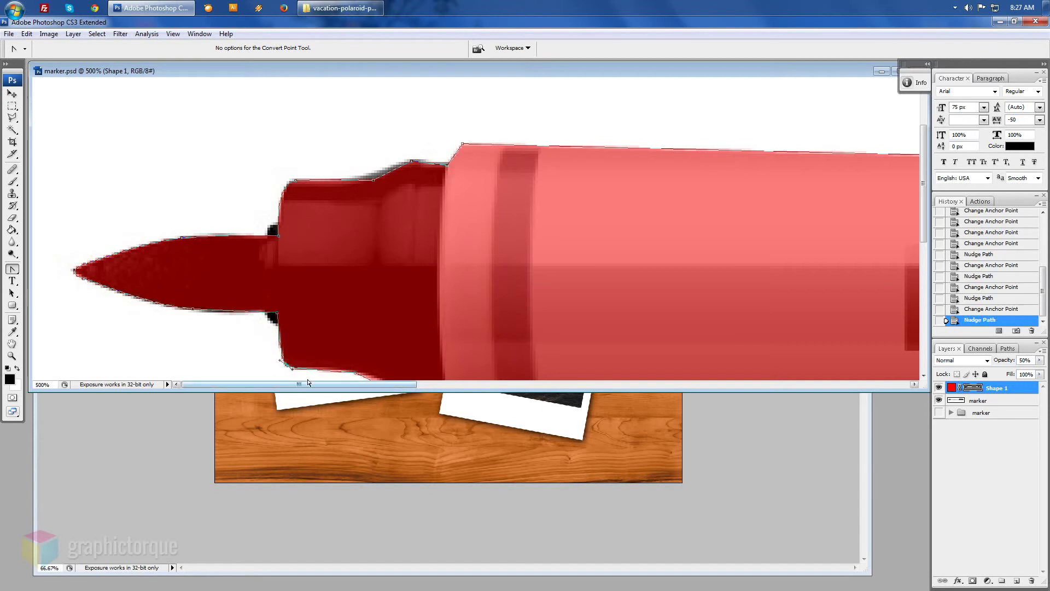
key(Left)
drag(355, 375, 298, 296)
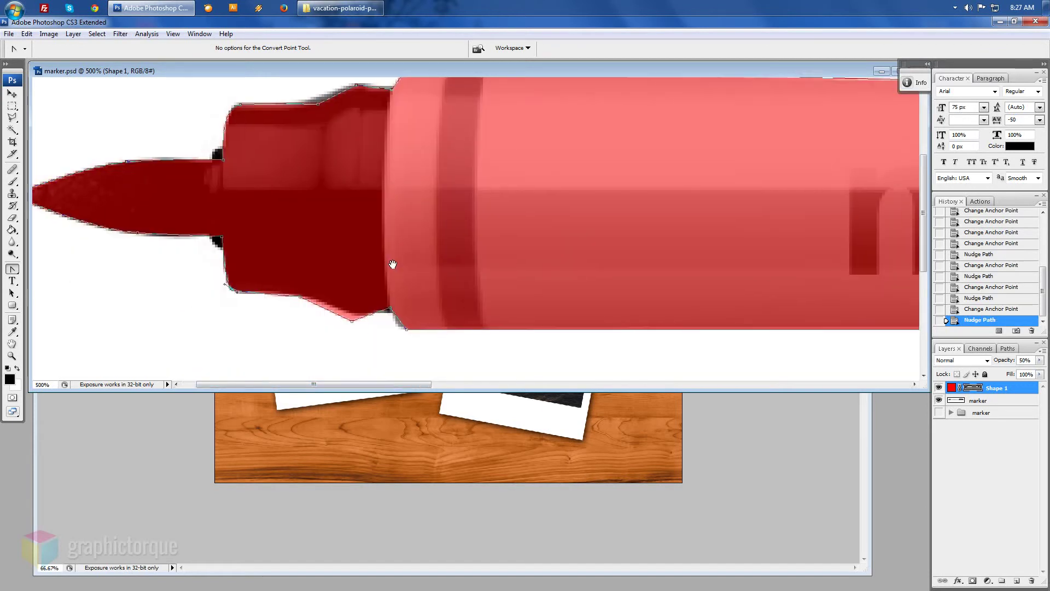
click(301, 296)
key(Left)
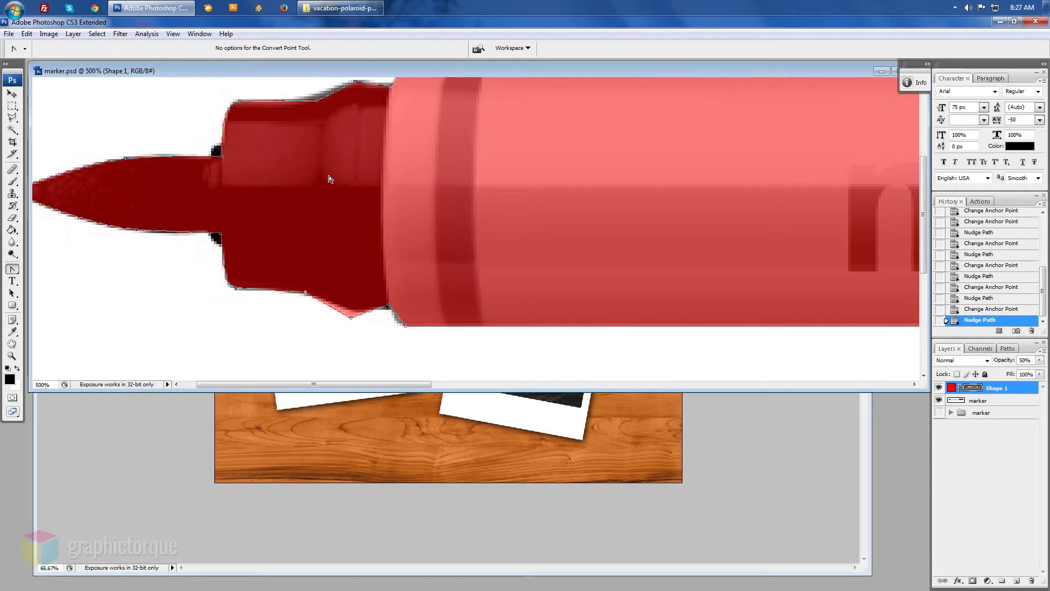
click(316, 102)
key(Up)
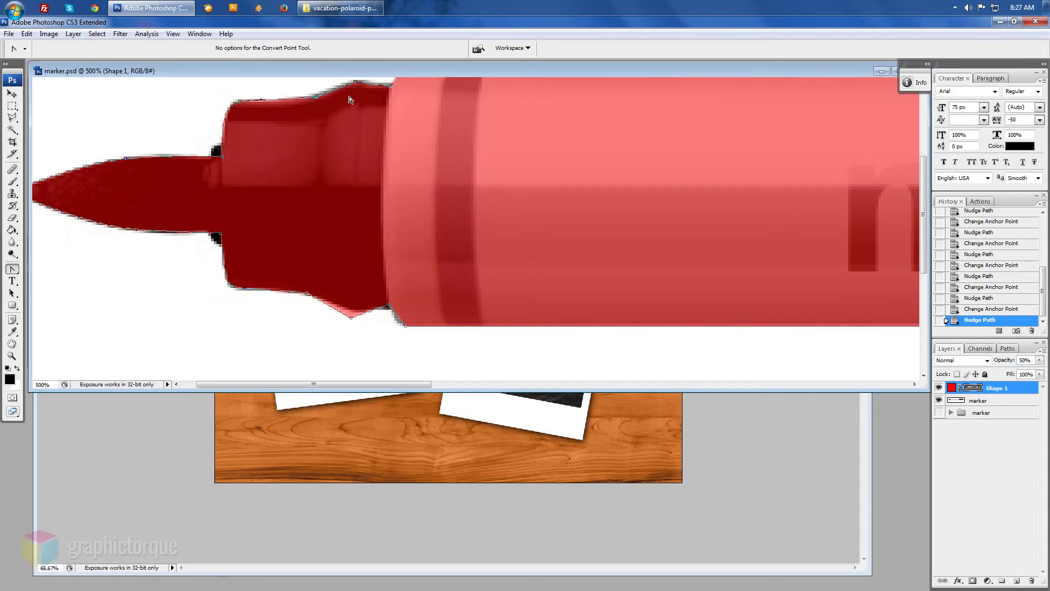
scroll(403, 216, up, 3)
scroll(403, 216, up, 1)
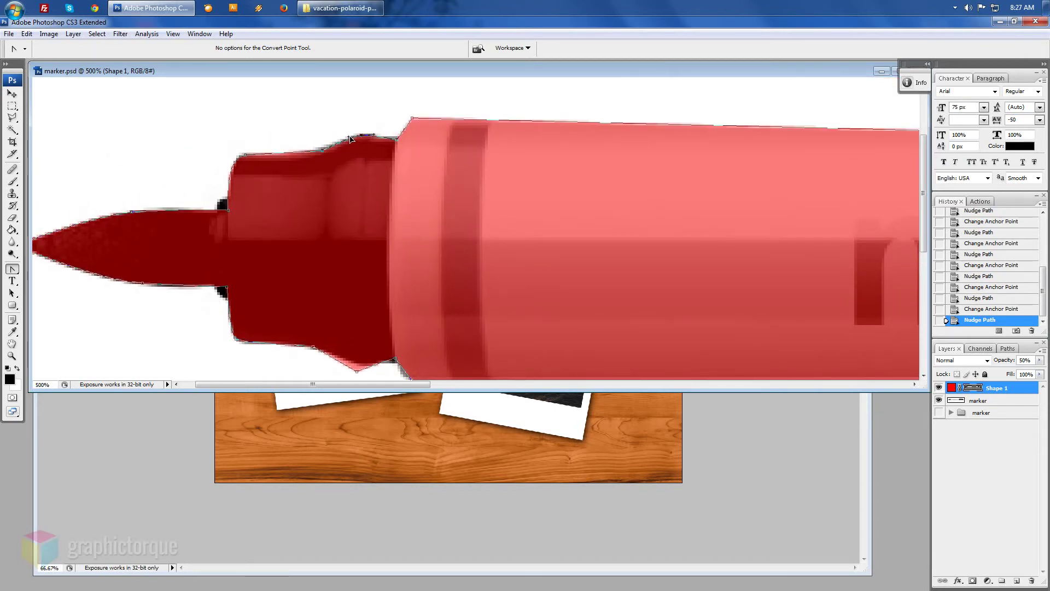
click(346, 138)
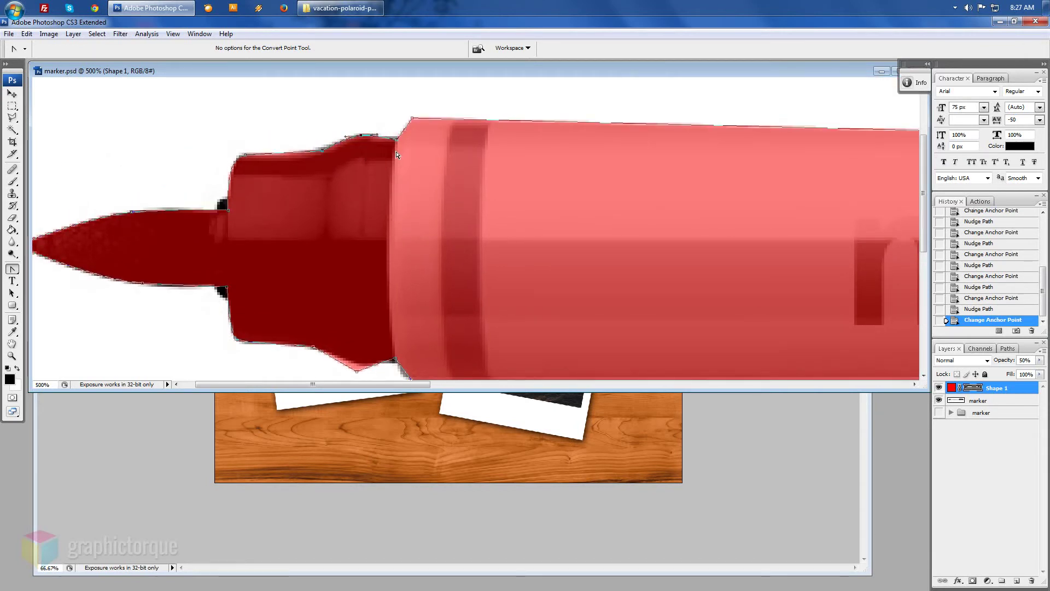
click(356, 372)
key(shift+Right)
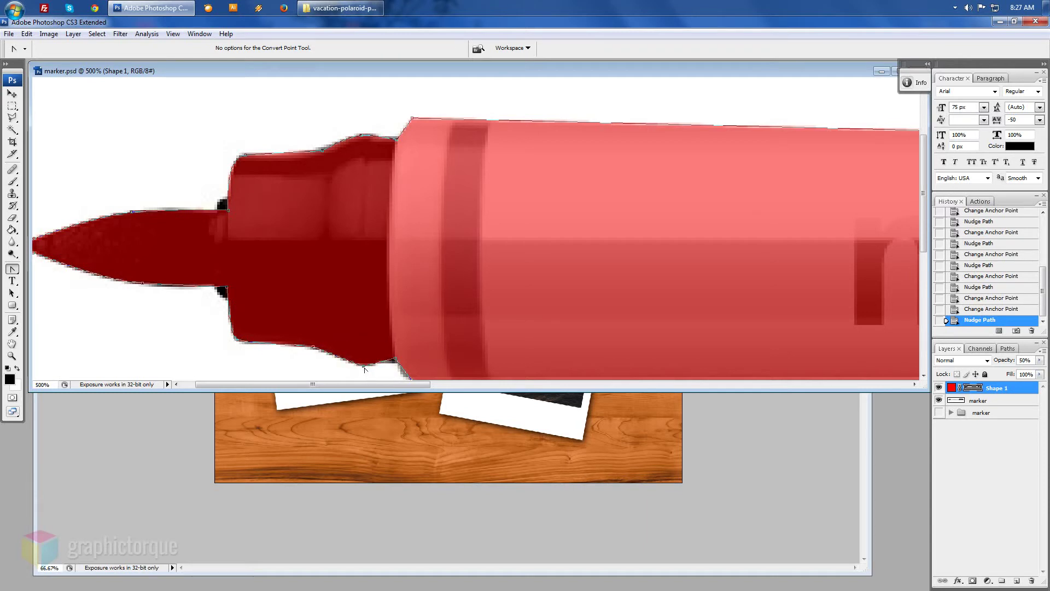
- Fit the outline's anchors to the barrel's bottom edge and round its lower corner
click(375, 372)
key(Down)
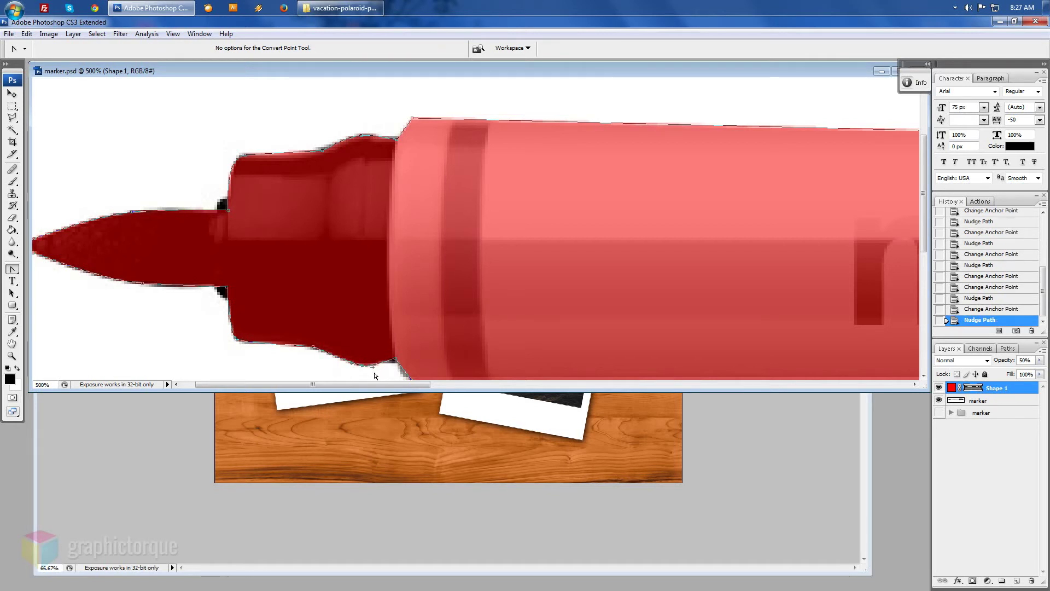
drag(453, 340, 436, 304)
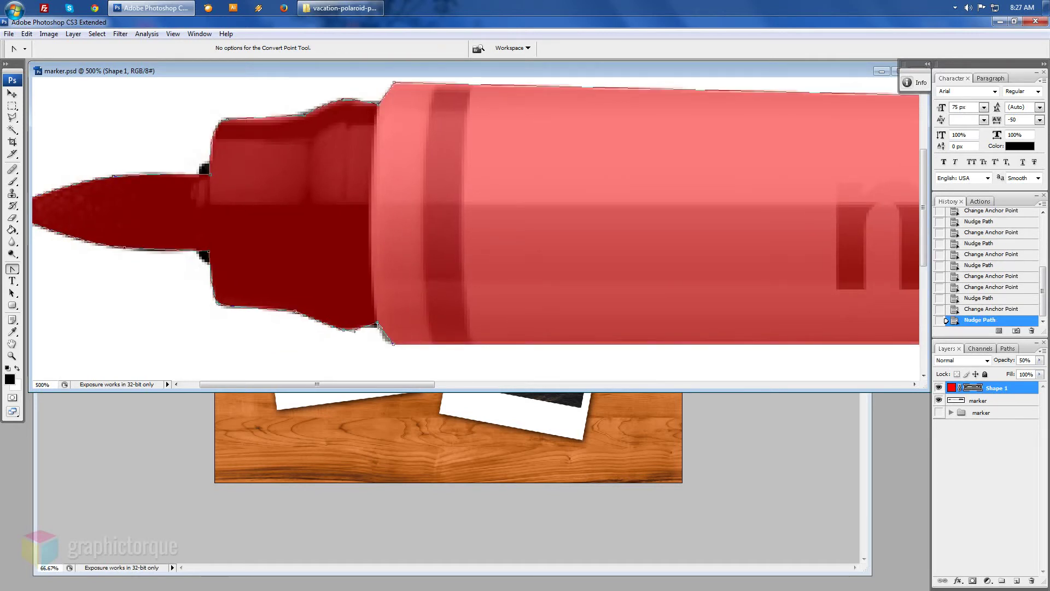
click(378, 325)
key(Down)
drag(393, 347, 412, 356)
key(Down)
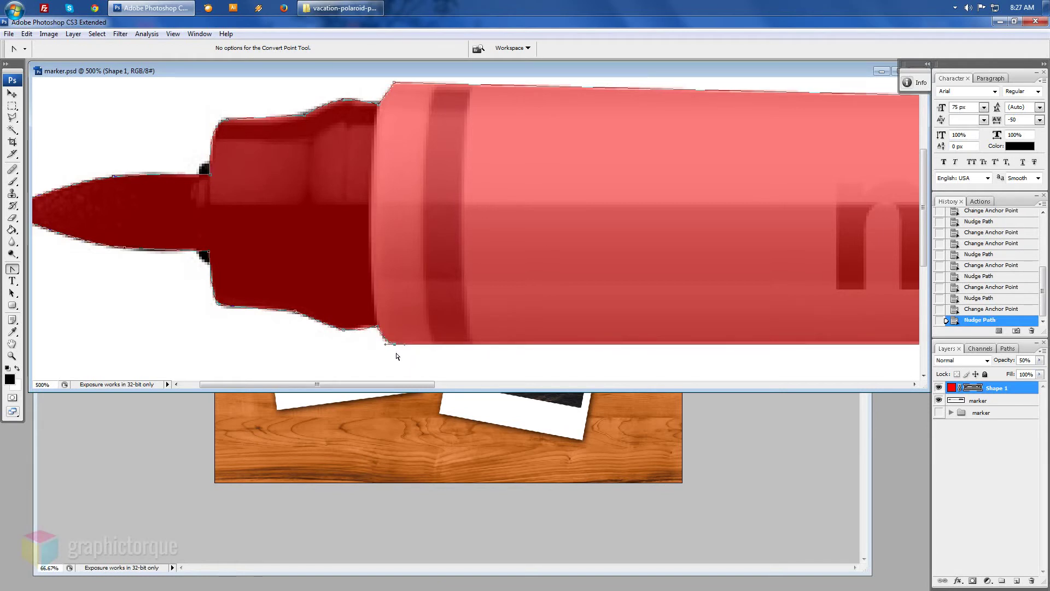
click(377, 328)
key(Down)
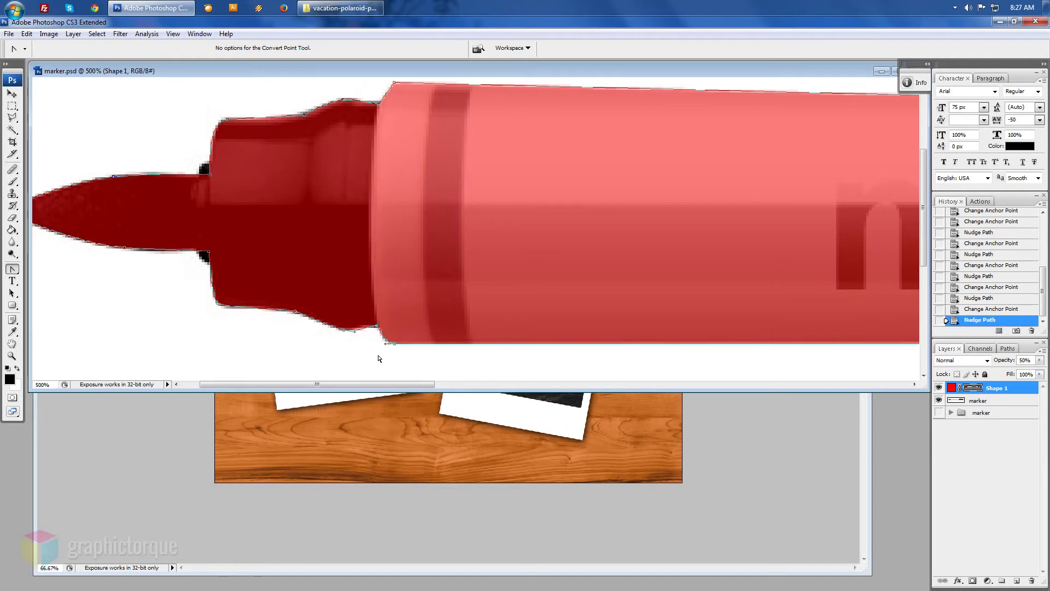
key(Down)
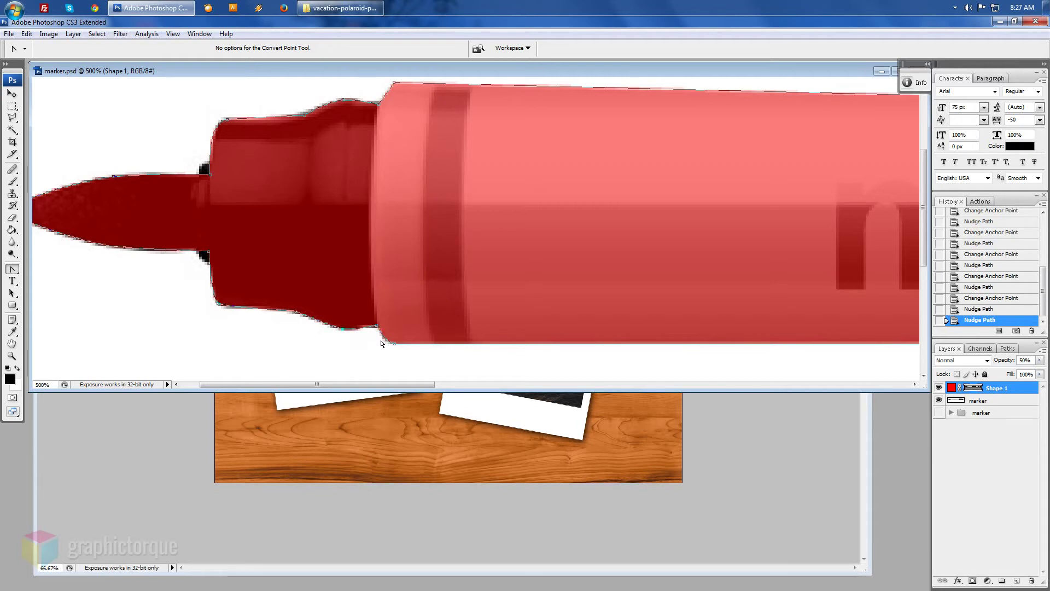
- Adjust the anchors on the barrel's top edge and lower the outline slightly
scroll(369, 218, up, 2)
scroll(366, 164, up, 1)
click(392, 136)
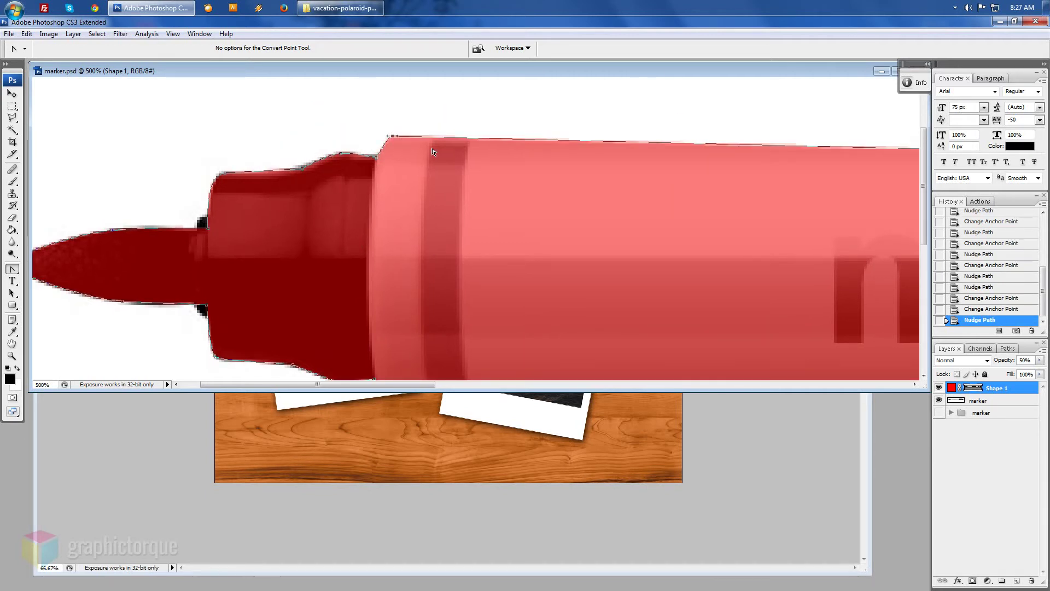
click(386, 137)
key(Down)
- Round the outline at the cap-barrel joint and nudge the cap's bottom edge up
key(ctrl+minus)
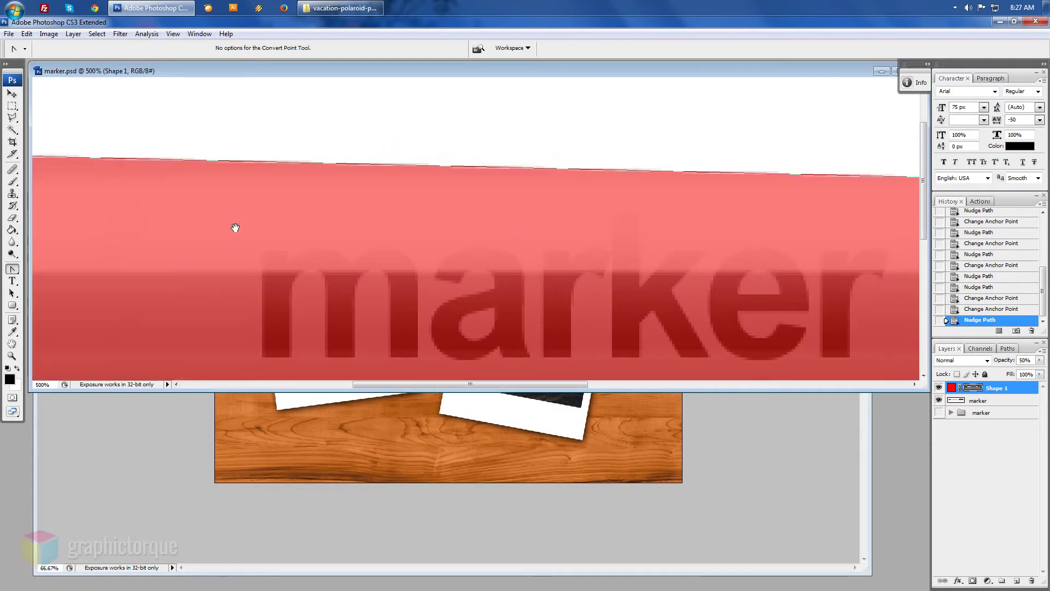
key(ctrl+minus)
scroll(455, 236, right, 2)
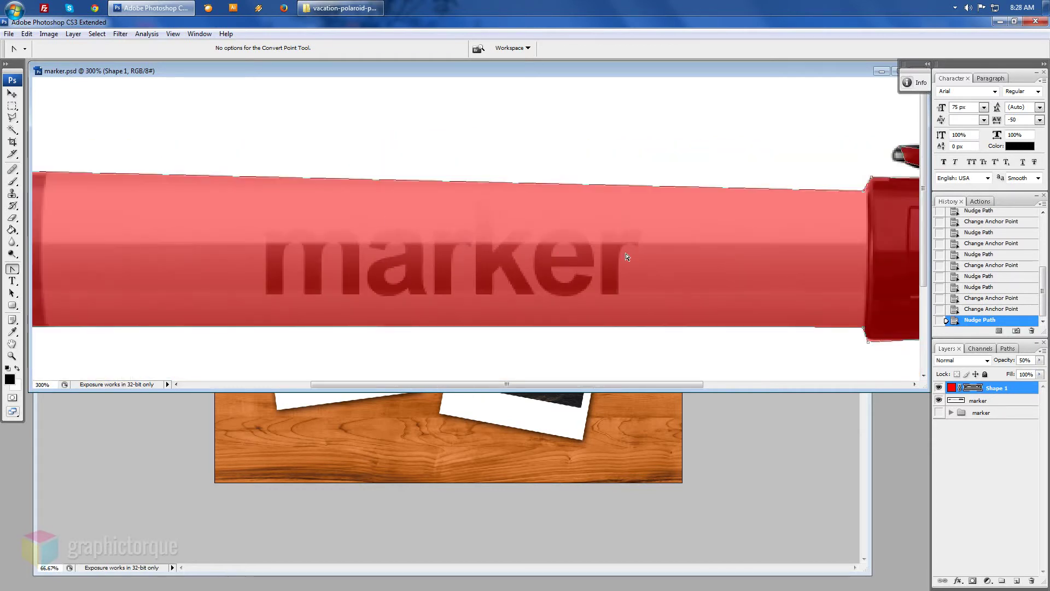
scroll(488, 239, right, 5)
key(ctrl+plus)
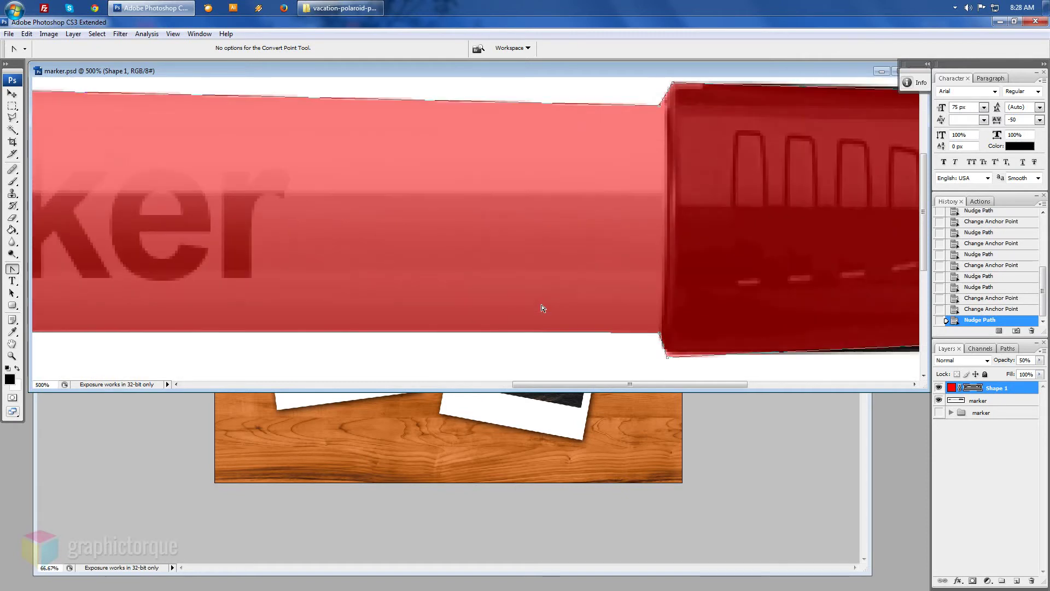
key(ctrl+plus)
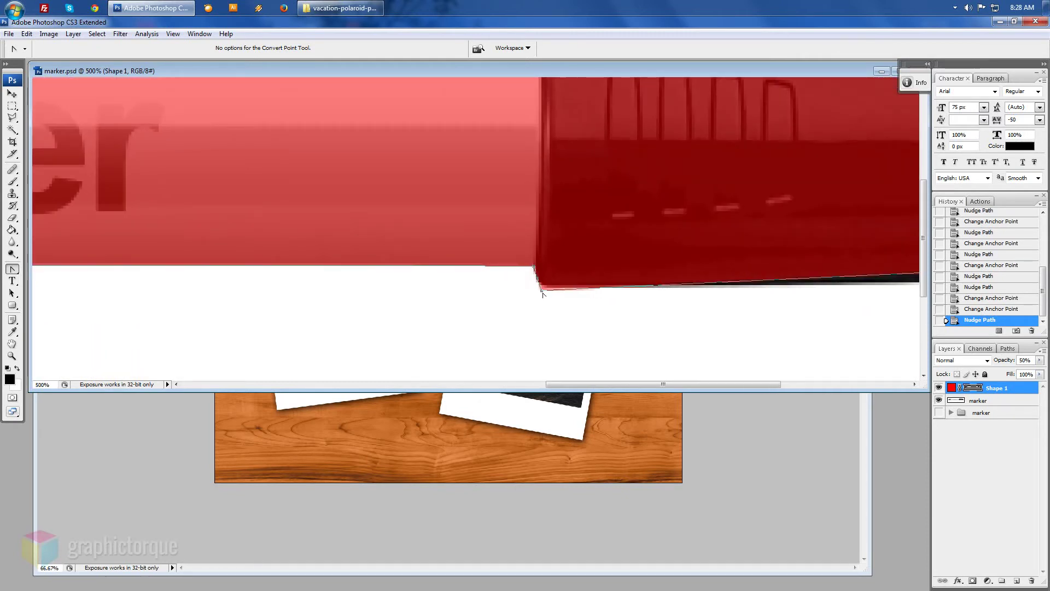
drag(543, 294, 553, 295)
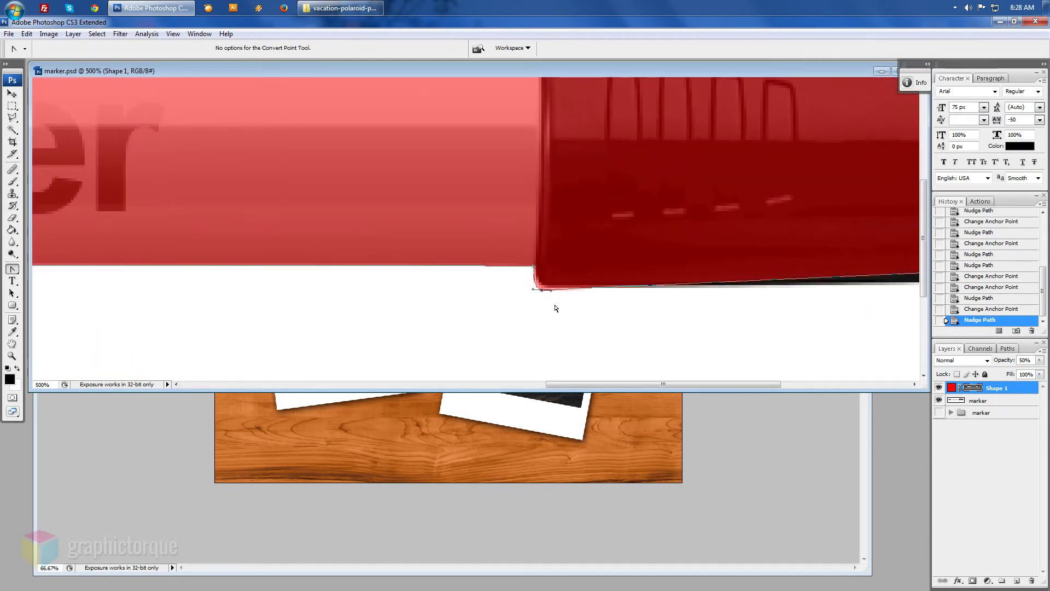
key(Up)
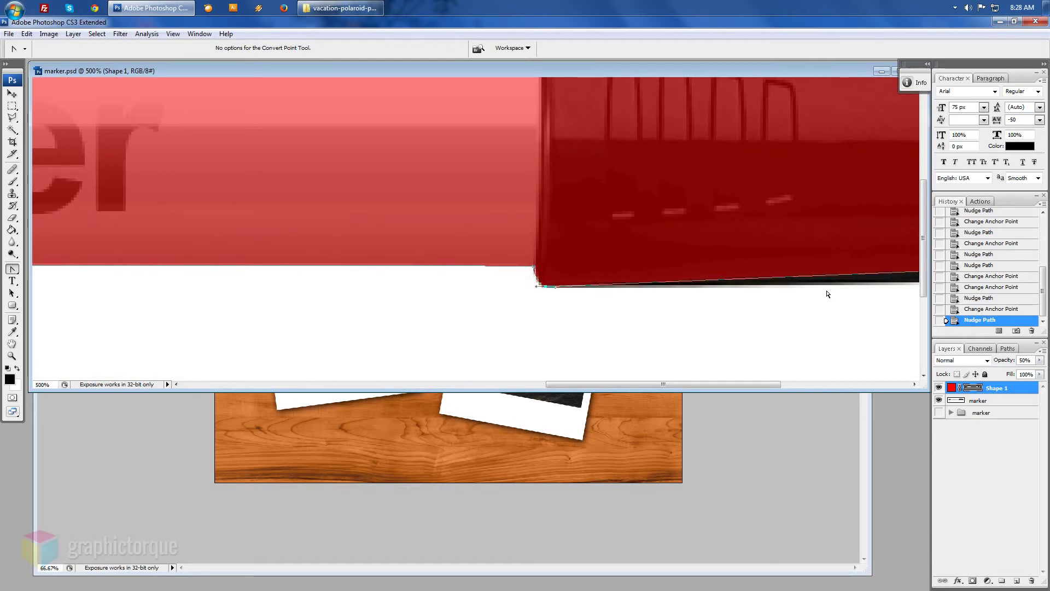
scroll(828, 293, right, 5)
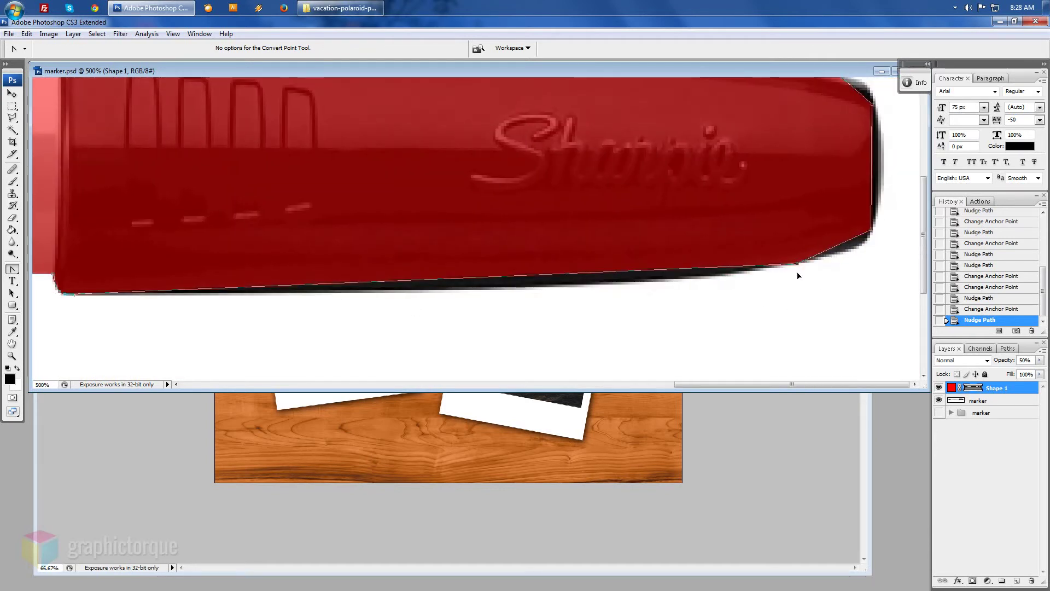
- Add an anchor on the cap's bottom edge and curve that edge to fit
drag(798, 264, 864, 251)
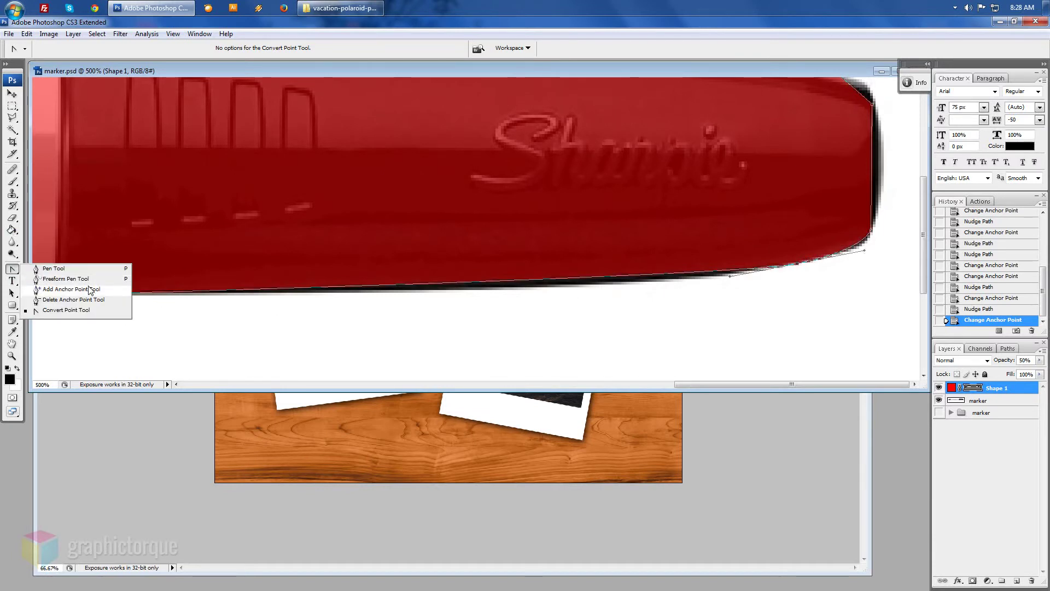
drag(19, 275, 82, 289)
click(596, 277)
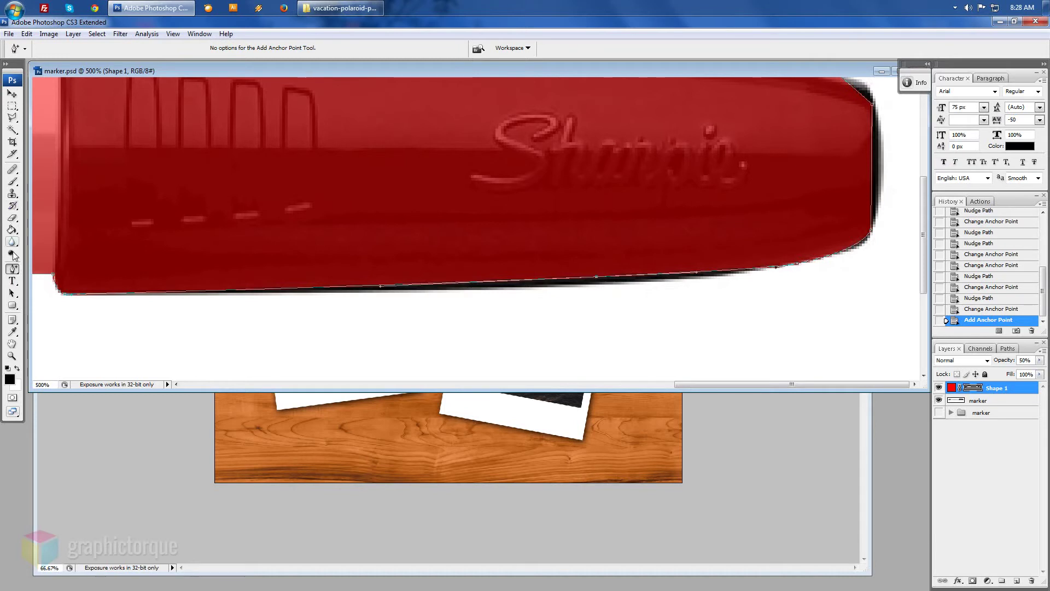
drag(16, 270, 66, 301)
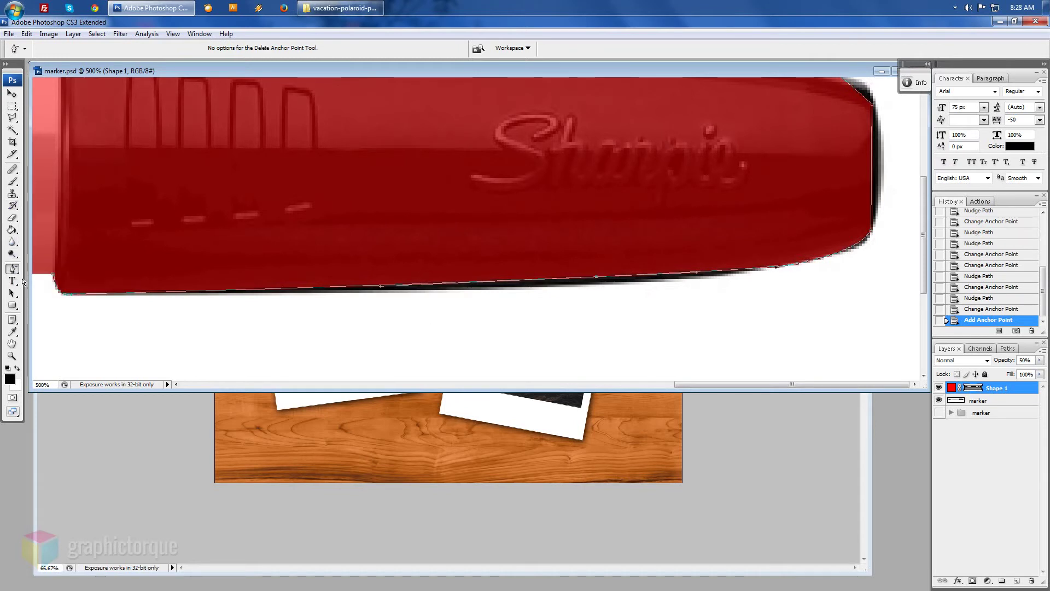
drag(13, 268, 65, 313)
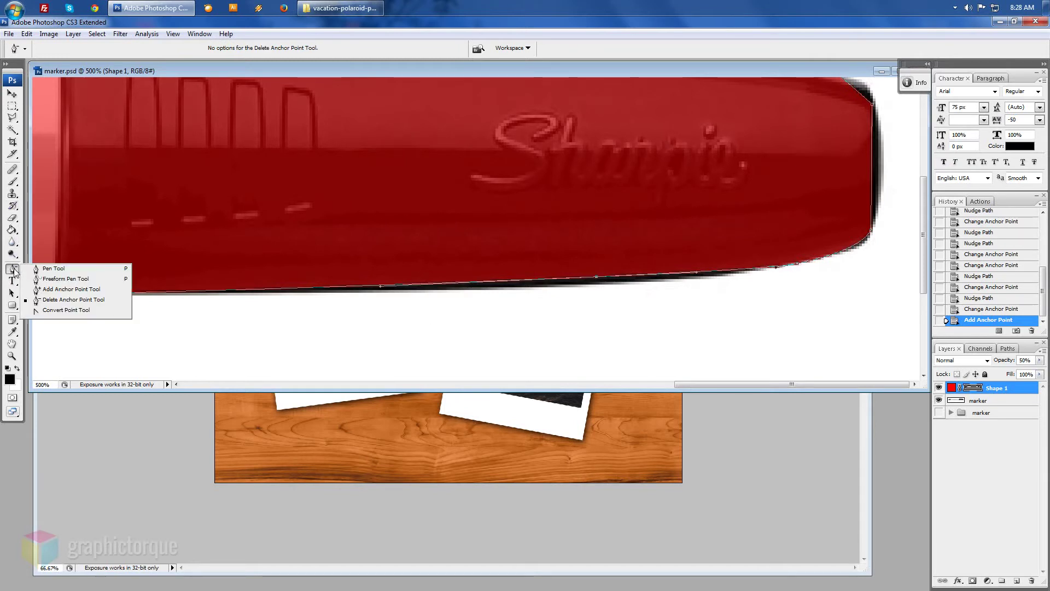
click(597, 279)
key(Down)
key(Down)
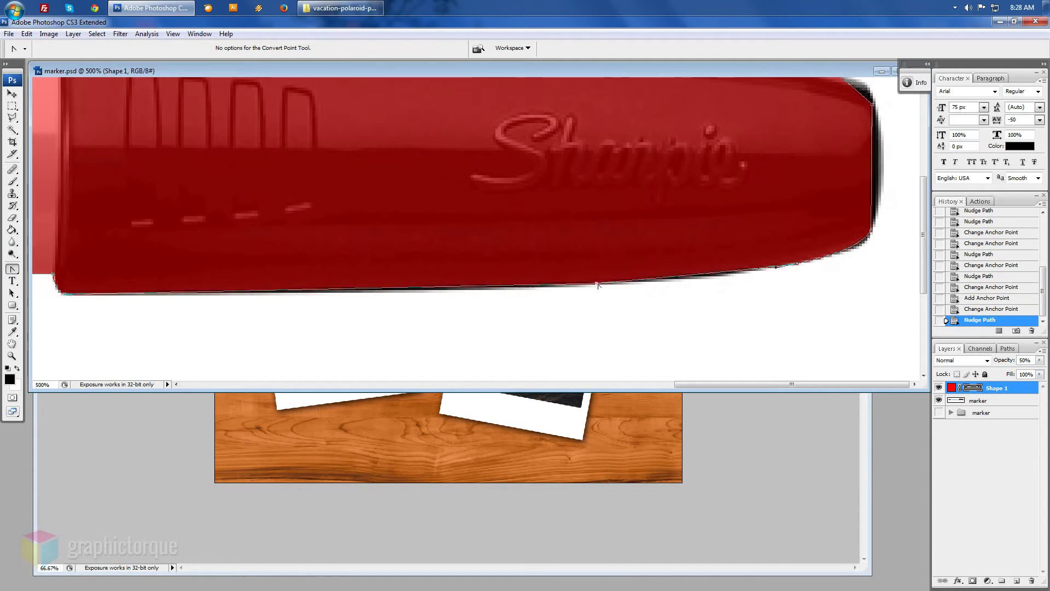
drag(598, 290, 665, 283)
drag(715, 211, 622, 312)
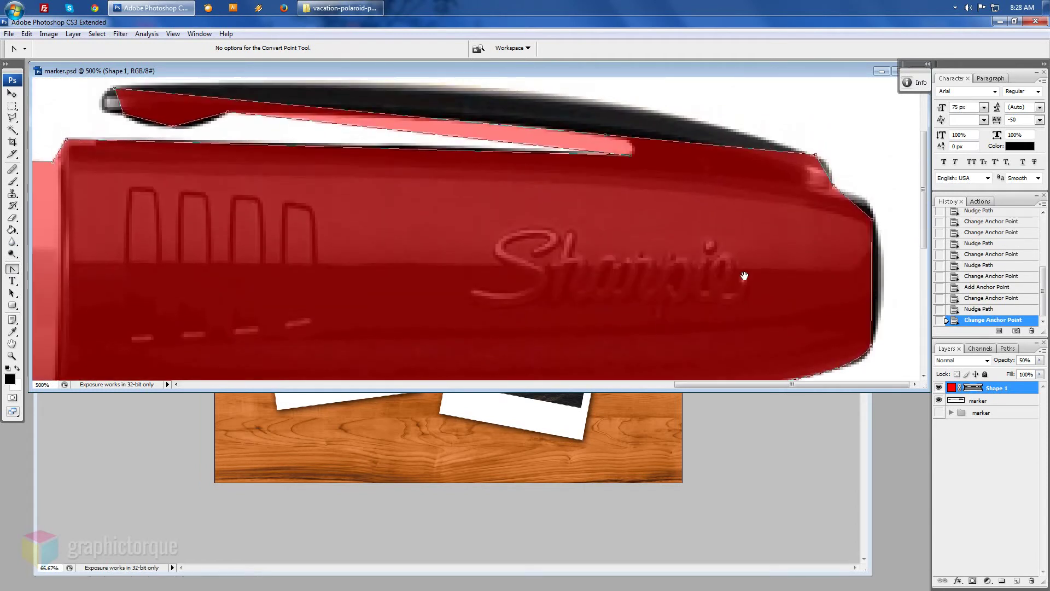
- Curve the outline around the cap's rounded right end and top-right corner
mouse_move(871, 323)
mouse_down()
mouse_move(886, 330)
mouse_move(879, 298)
mouse_up()
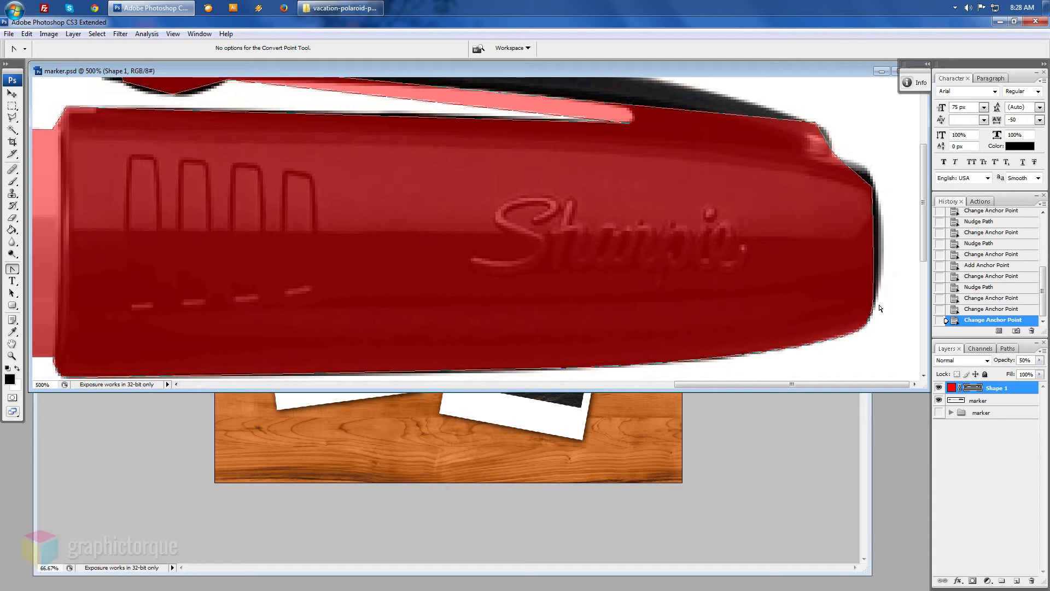
mouse_move(861, 316)
mouse_down()
mouse_move(887, 325)
mouse_move(881, 301)
mouse_move(893, 272)
mouse_up()
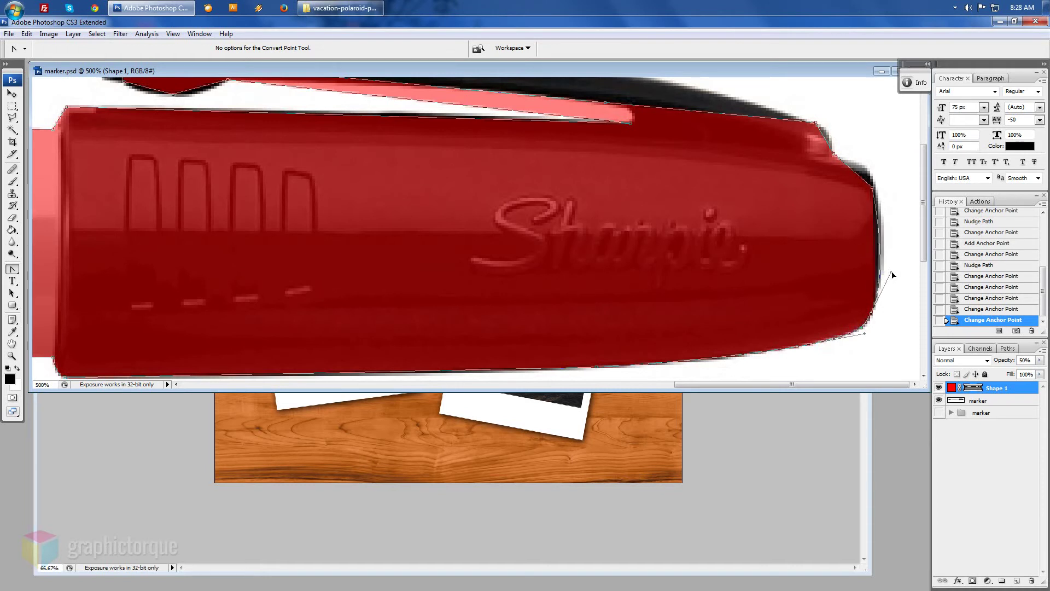
click(872, 189)
key(Up)
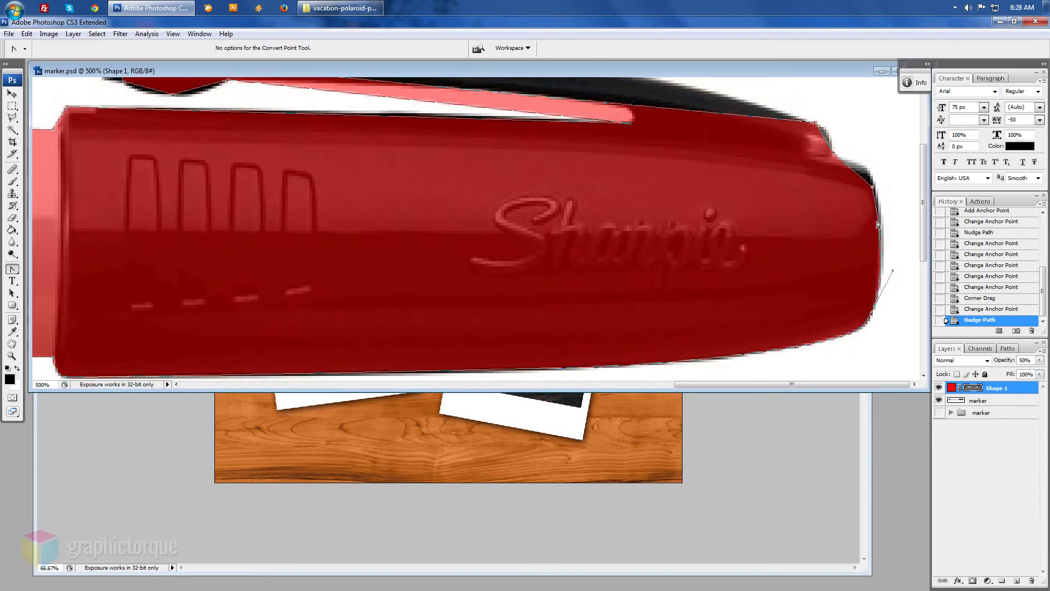
click(834, 156)
click(834, 156)
key(Down)
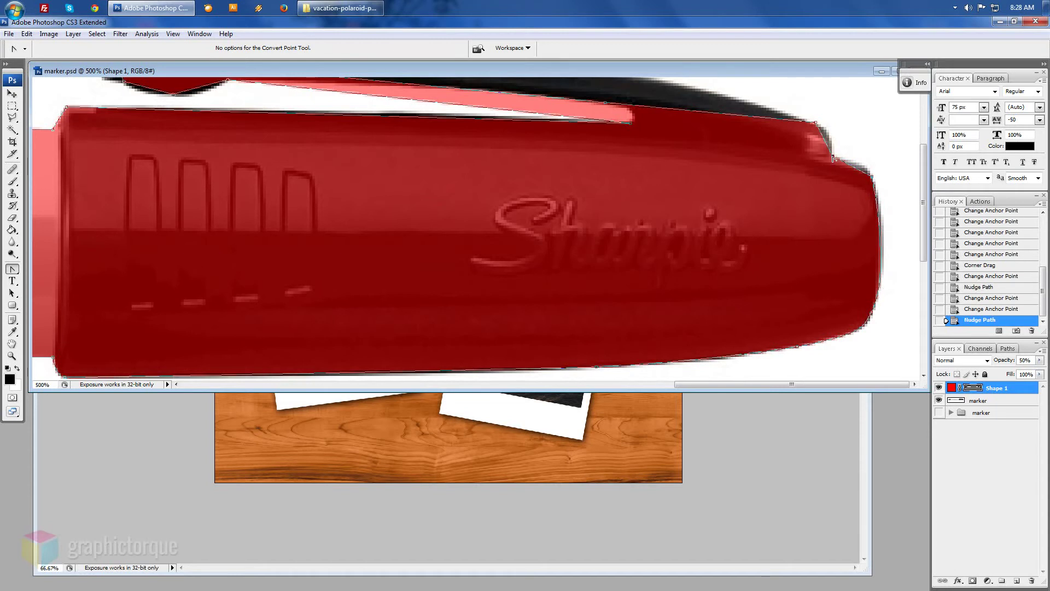
drag(833, 158, 800, 151)
key(Down)
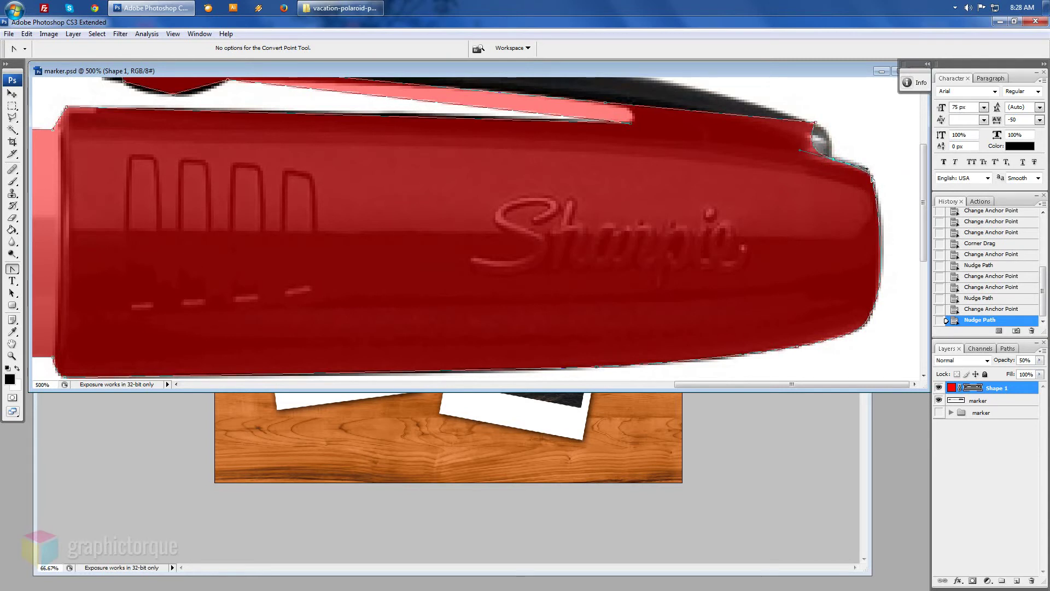
drag(816, 125, 836, 152)
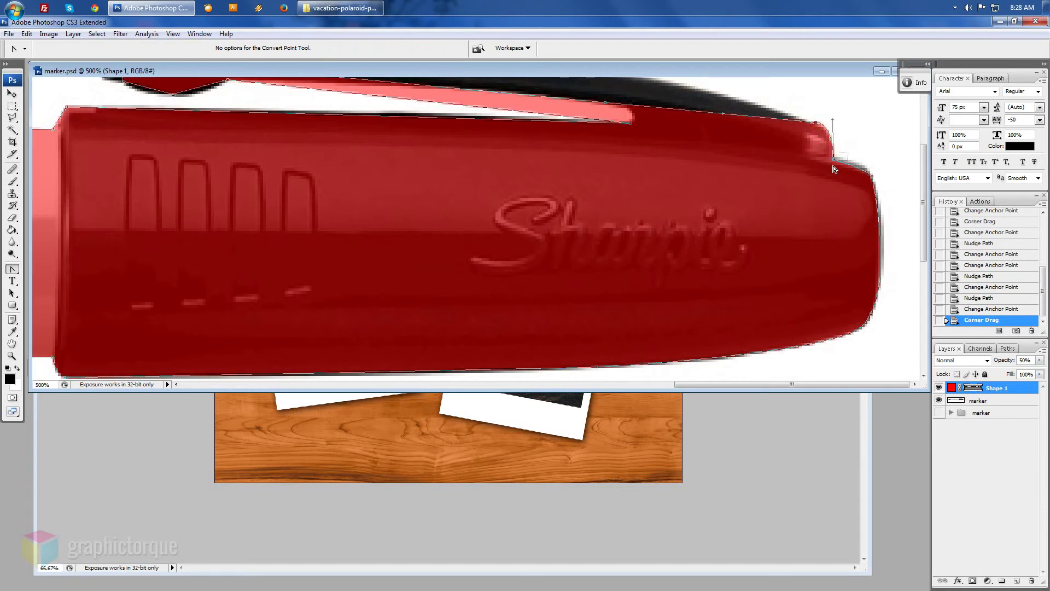
- Nudge the cap's top-right anchor left into place
key(Left)
drag(786, 143, 786, 286)
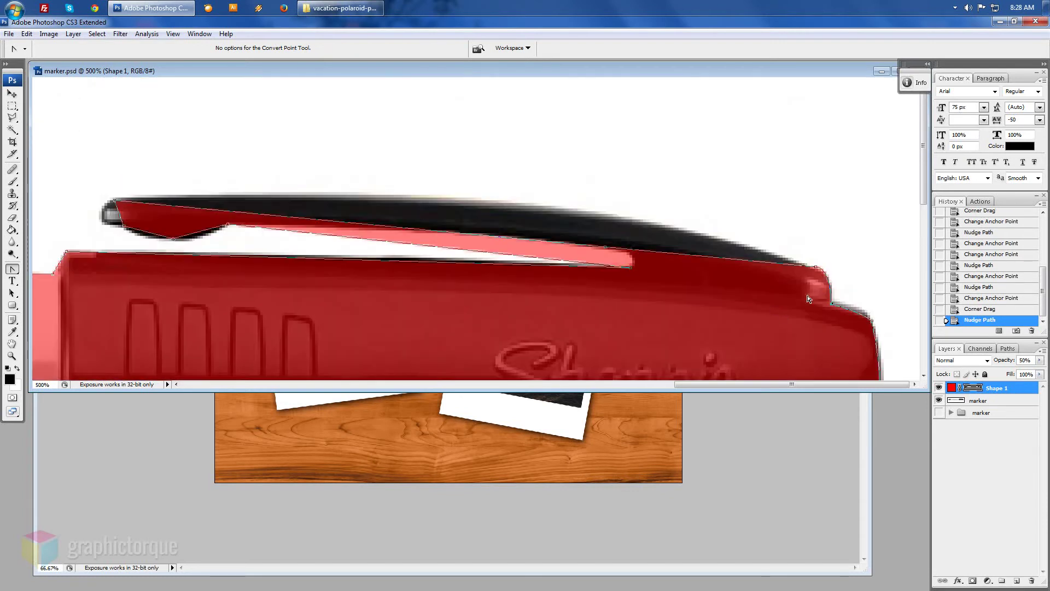
click(815, 267)
key(Left)
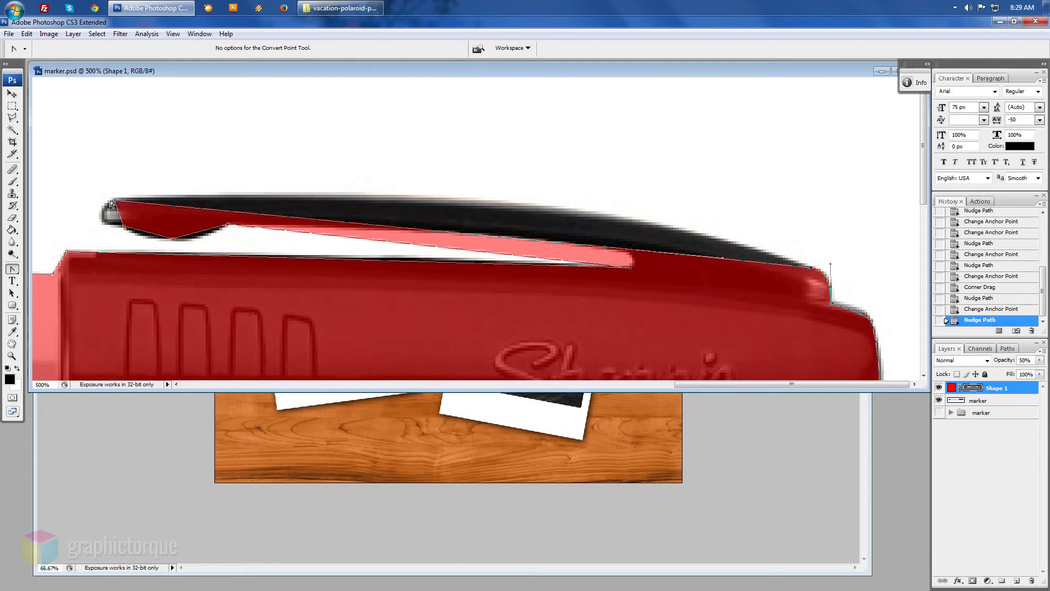
- Curve the outline along the clip's top edge from its left tip
drag(112, 202, 81, 220)
mouse_move(147, 181)
mouse_down()
mouse_move(327, 181)
mouse_move(212, 176)
mouse_up()
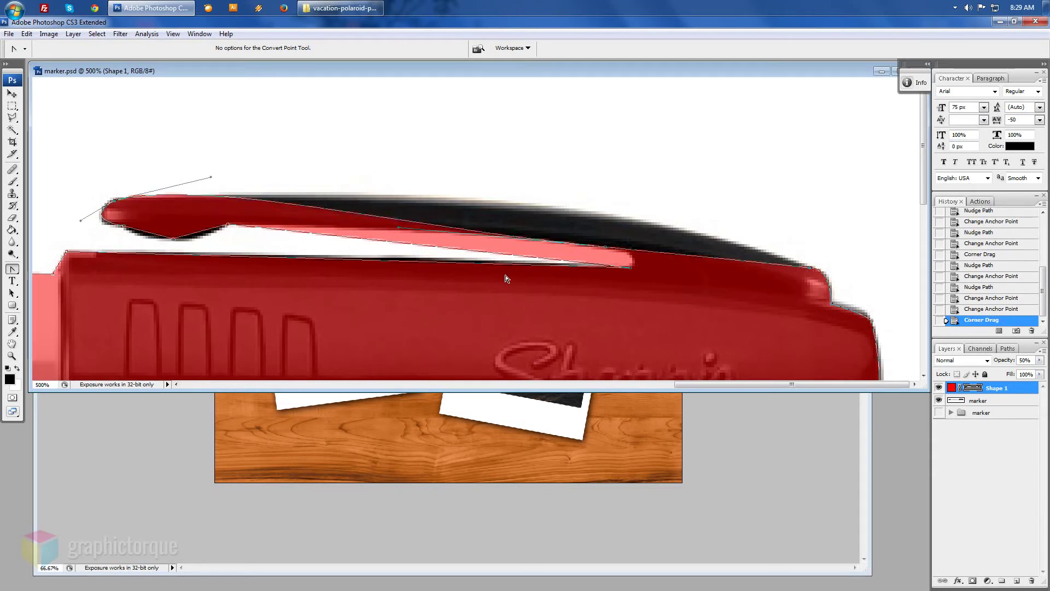
drag(608, 250, 605, 218)
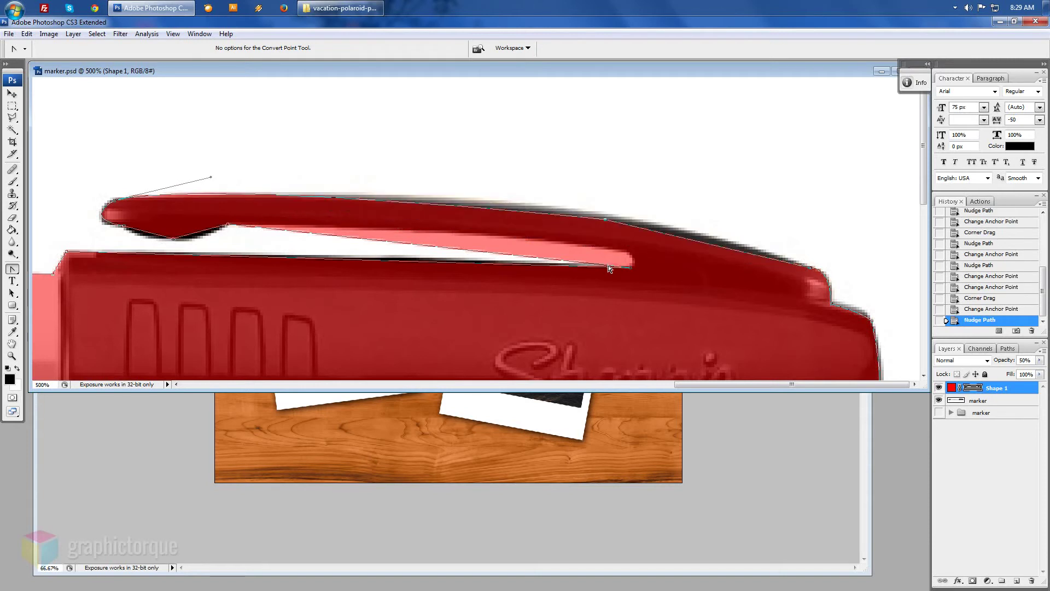
key(Up)
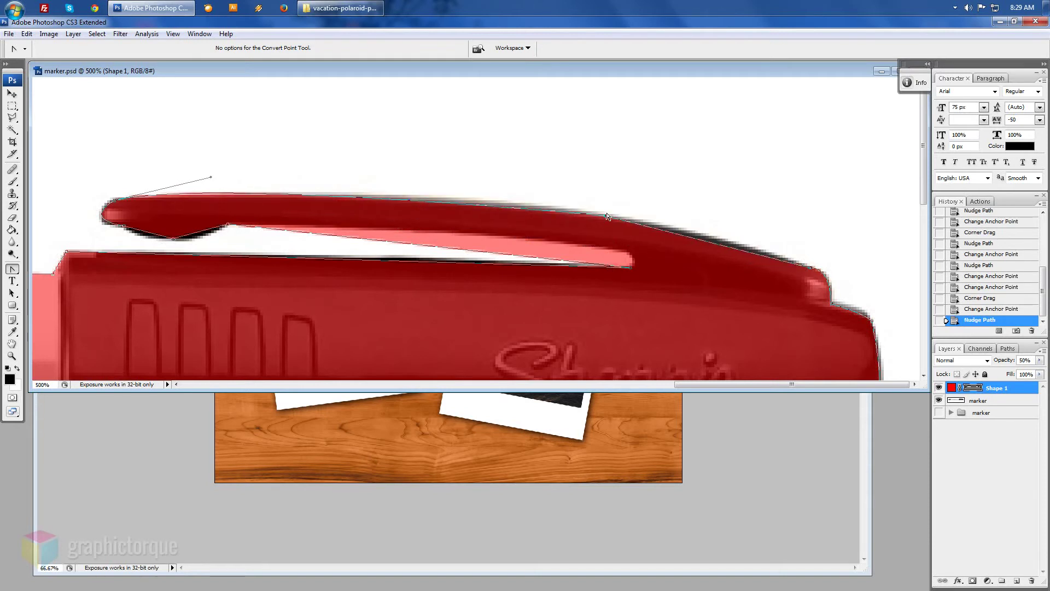
drag(606, 216, 476, 200)
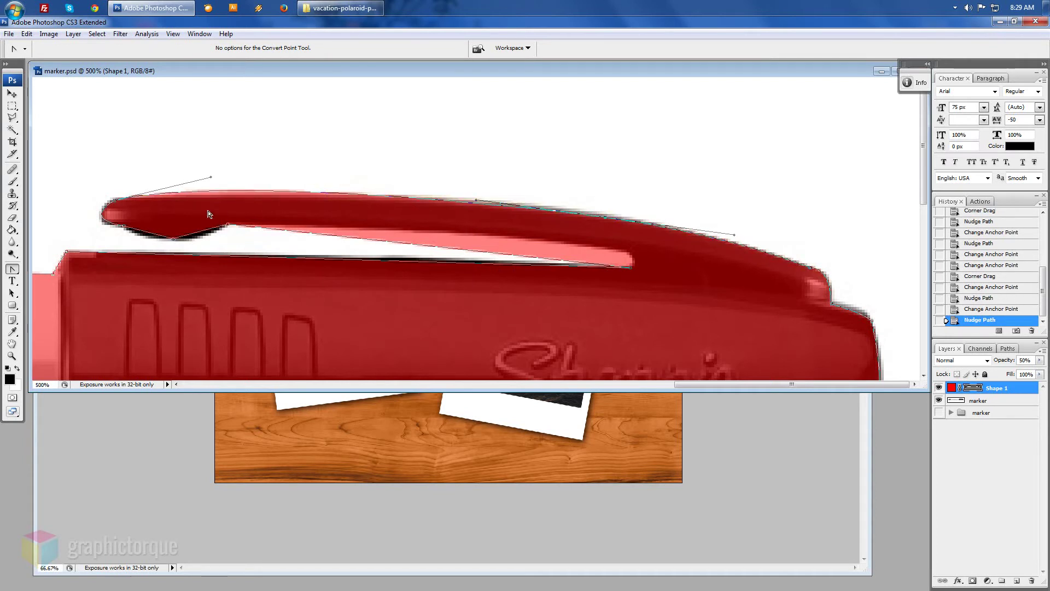
drag(213, 178, 182, 190)
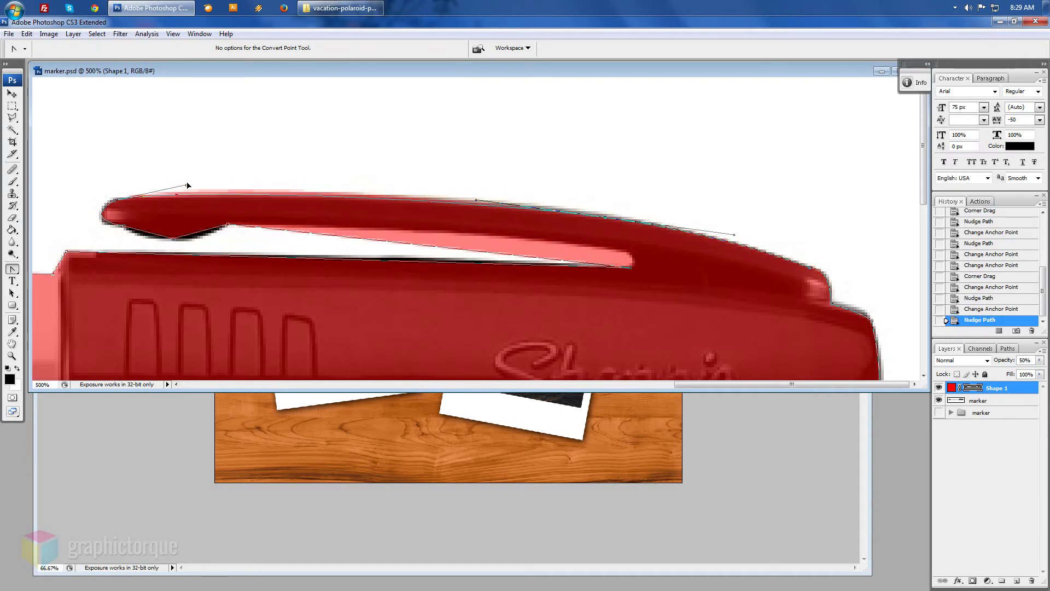
click(630, 267)
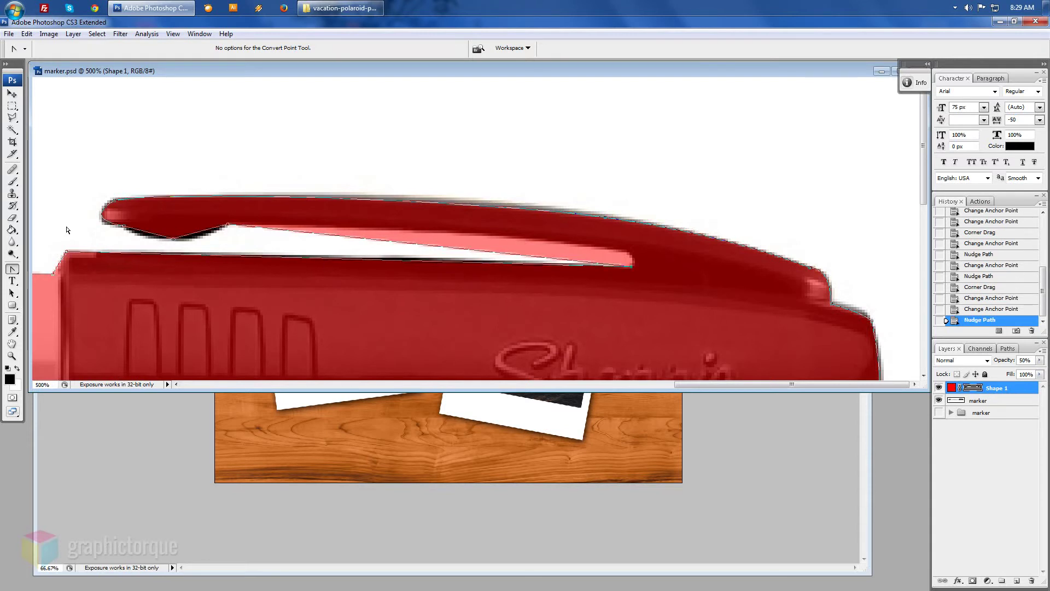
click(19, 271)
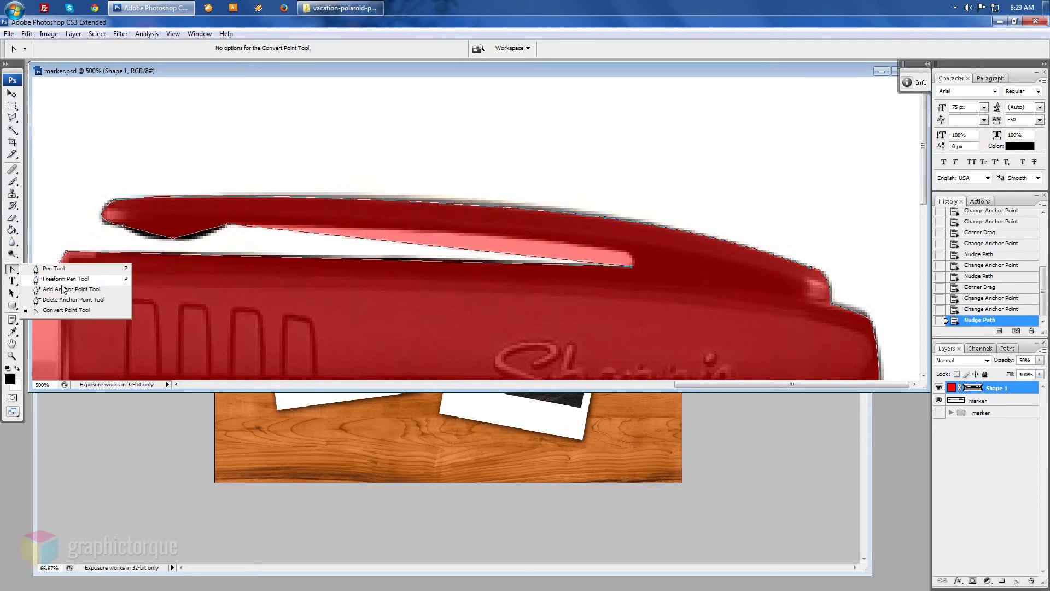
- Add an anchor on the clip's lower edge and curve the slot edge beneath the clip
click(66, 289)
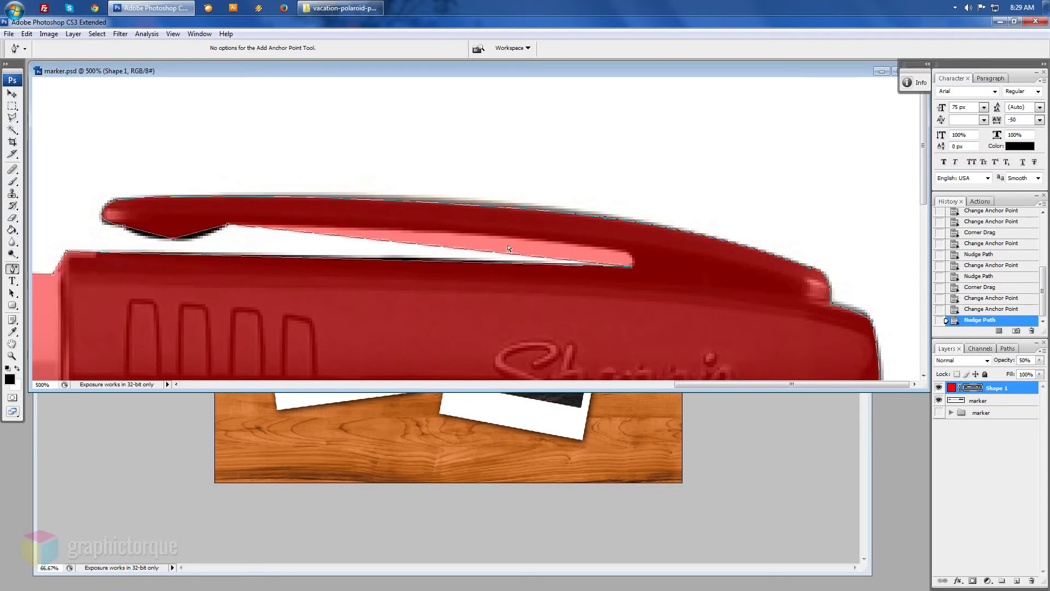
click(578, 266)
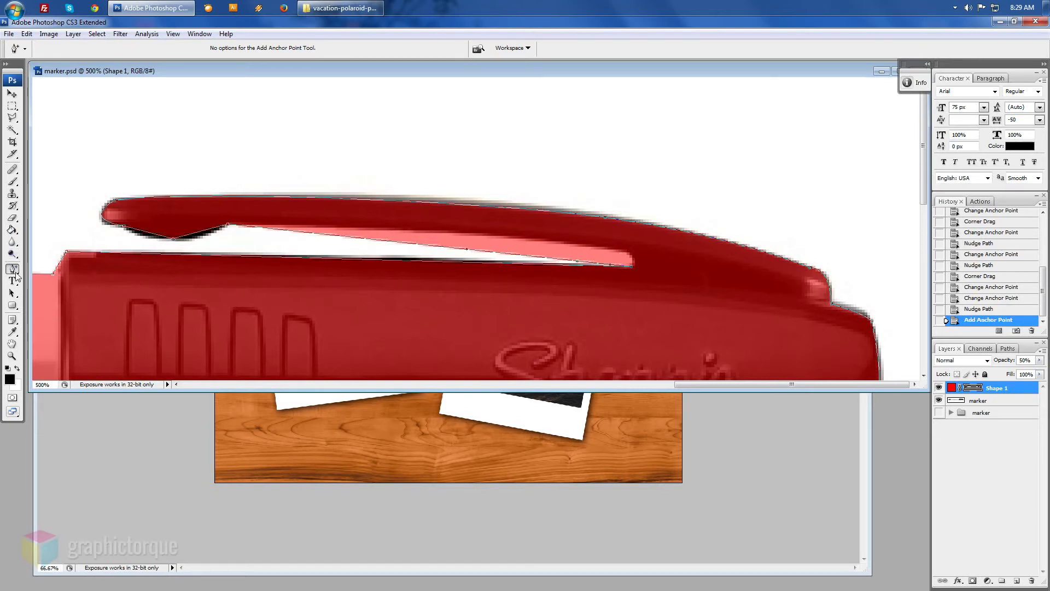
click(12, 269)
click(54, 311)
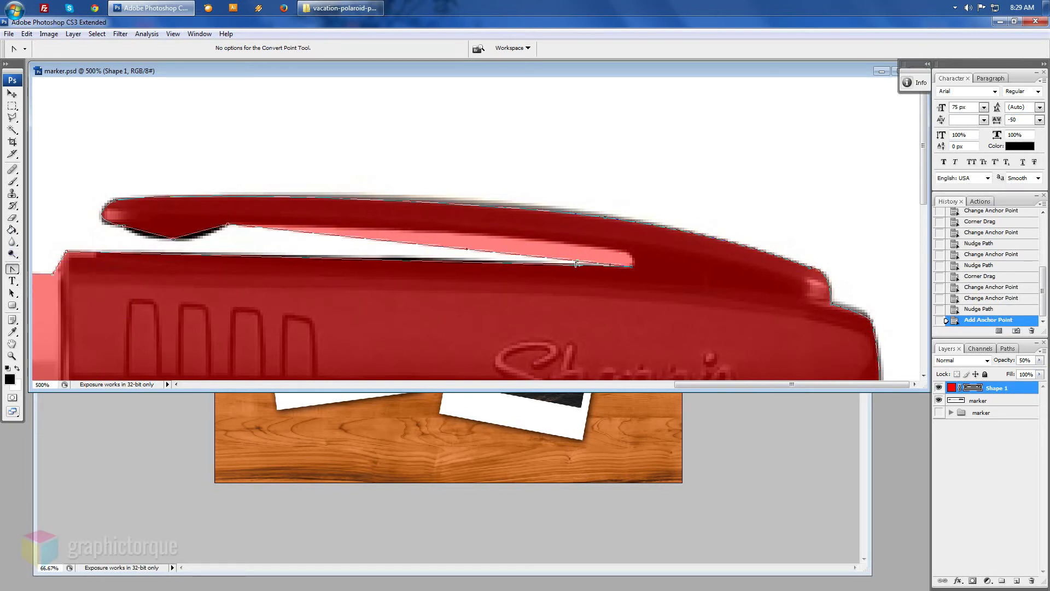
click(576, 265)
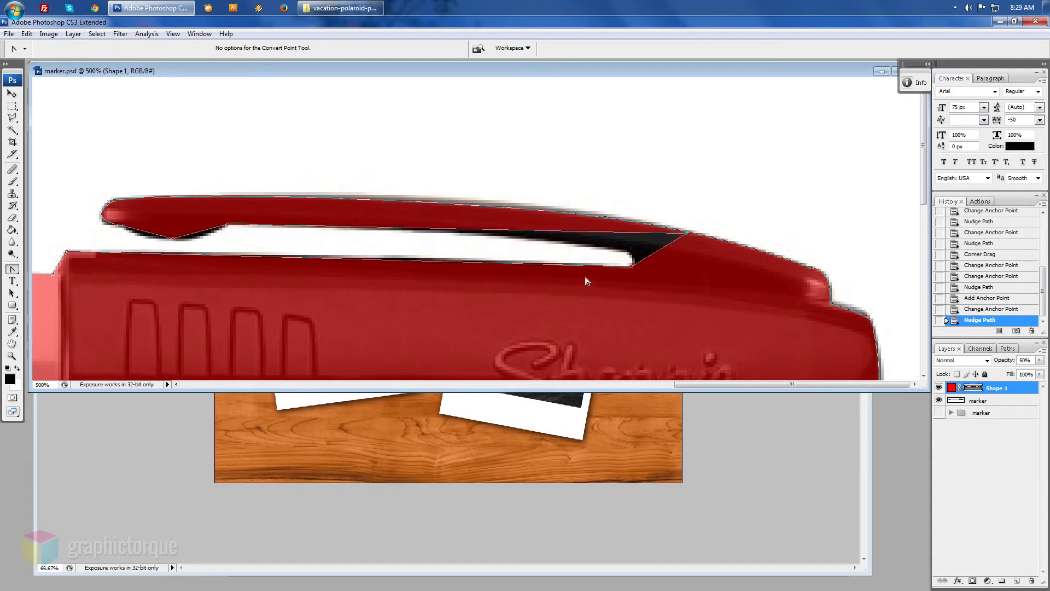
mouse_move(586, 281)
mouse_down()
mouse_move(583, 290)
mouse_move(626, 259)
mouse_move(635, 268)
mouse_up()
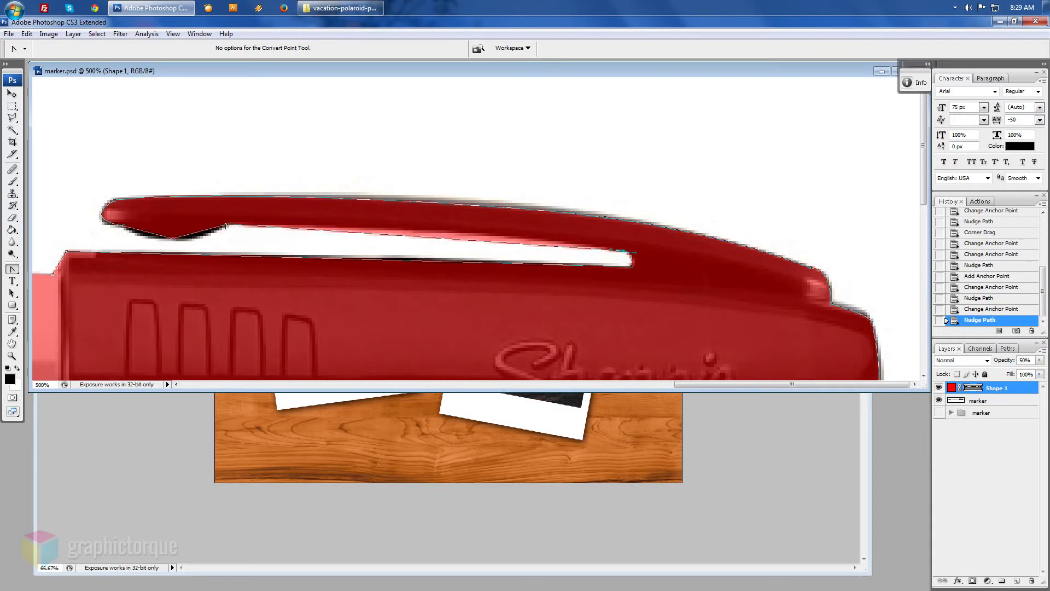
drag(226, 224, 494, 225)
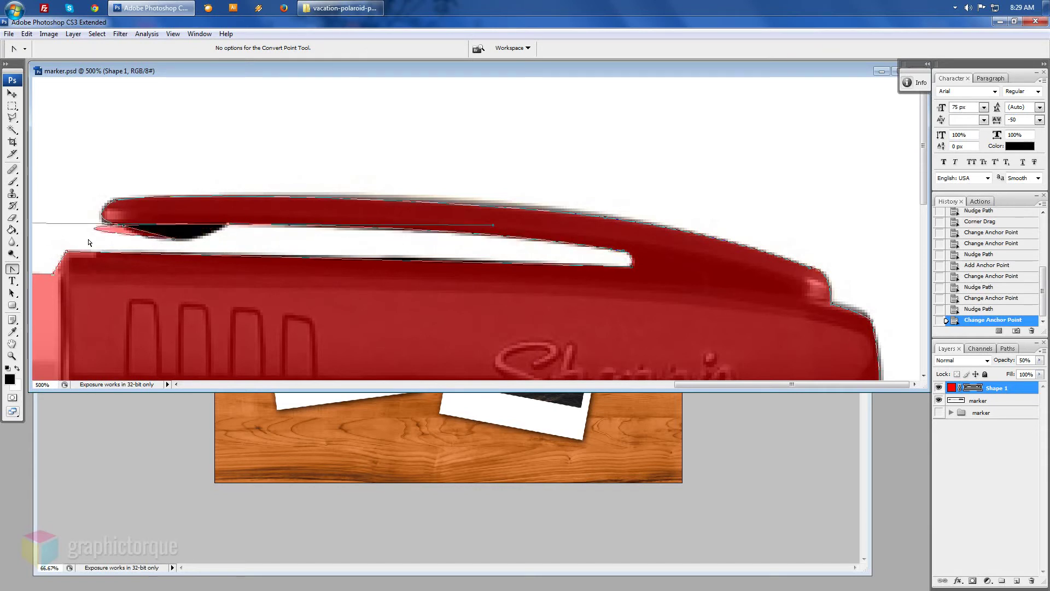
- Reshape and nudge the anchors under the clip's rounded tip, then zoom out to 100%
drag(191, 261, 395, 270)
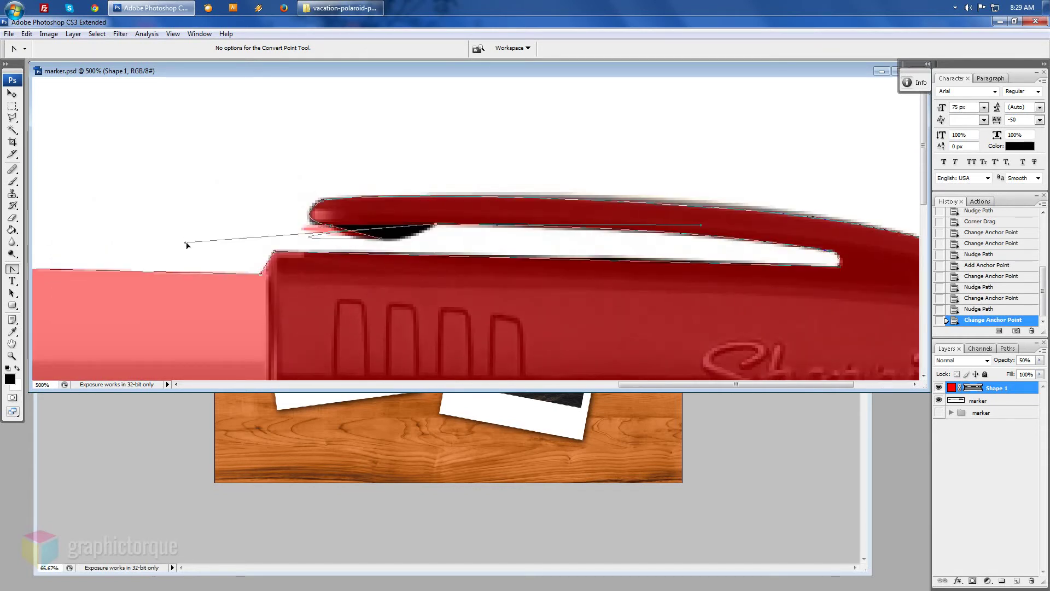
drag(170, 223, 420, 243)
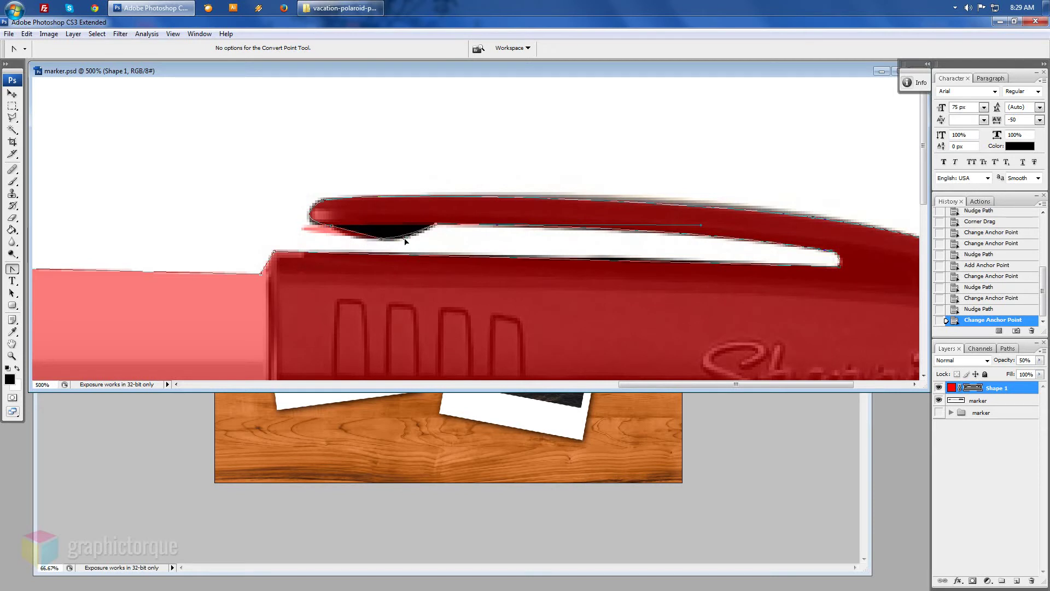
click(332, 227)
key(Left)
drag(333, 230, 335, 230)
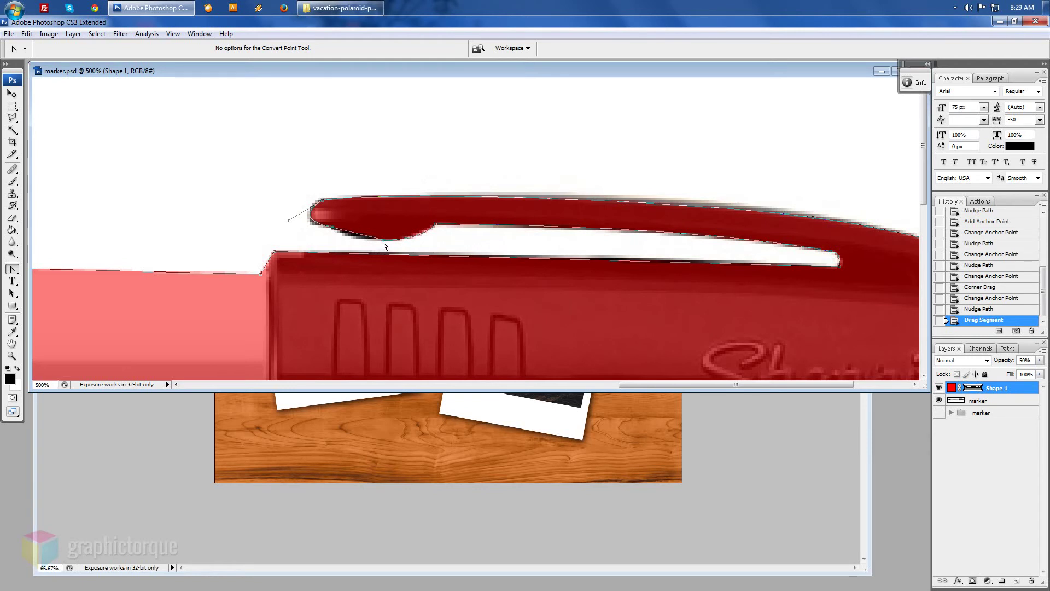
click(390, 239)
click(396, 240)
key(shift+Left)
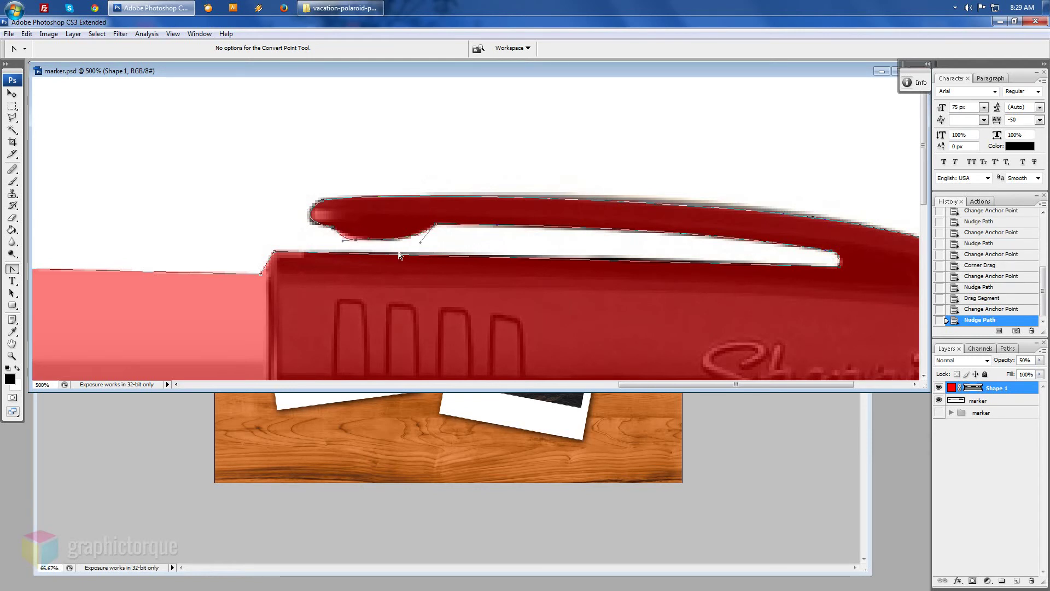
click(334, 231)
key(Left)
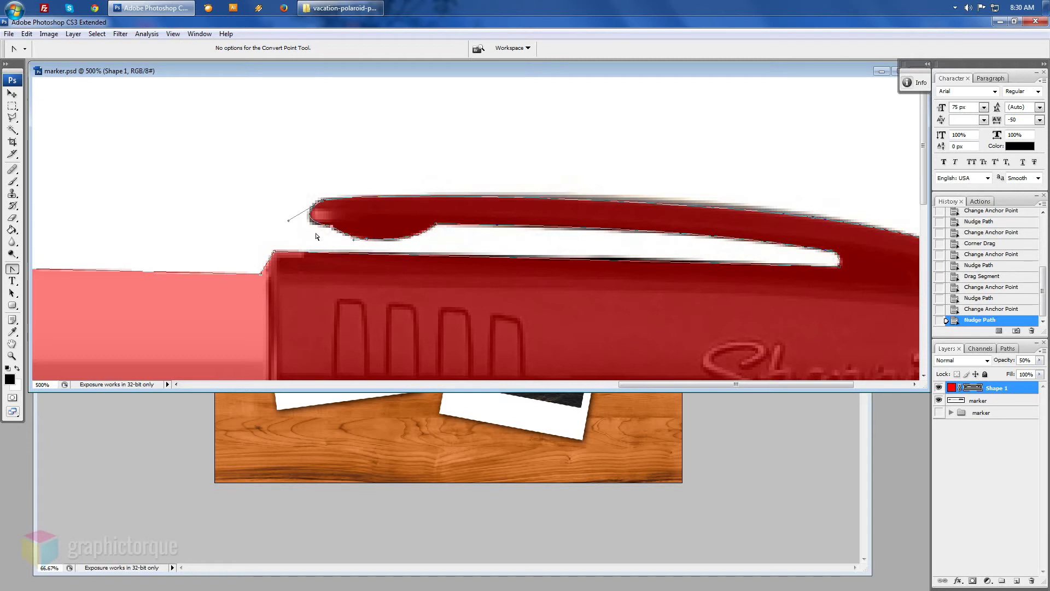
key(ctrl+minus)
key(ctrl+minus)
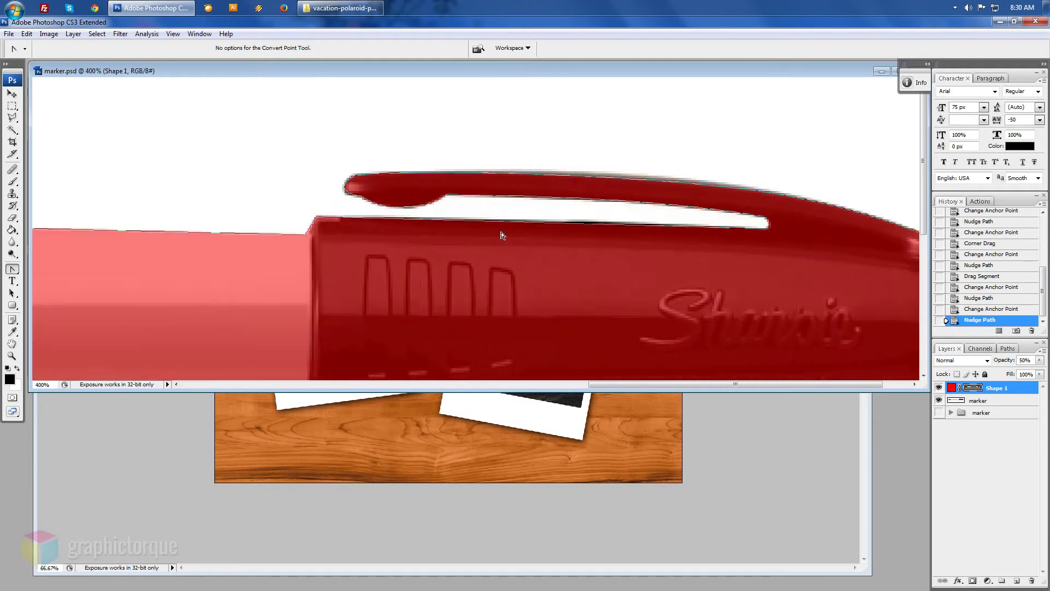
key(ctrl+minus)
key(ctrl+minus)
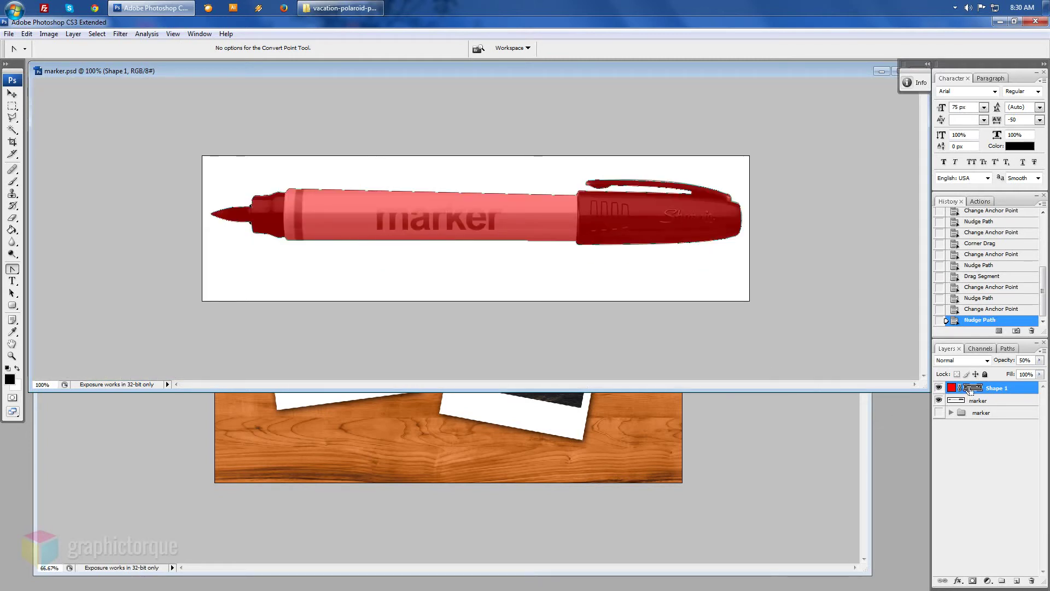
- Paste the Shape 1 cut-out marker into wood-texture.jpg as Layer 8, just below the polaroids
ctrl+click(971, 388)
click(938, 387)
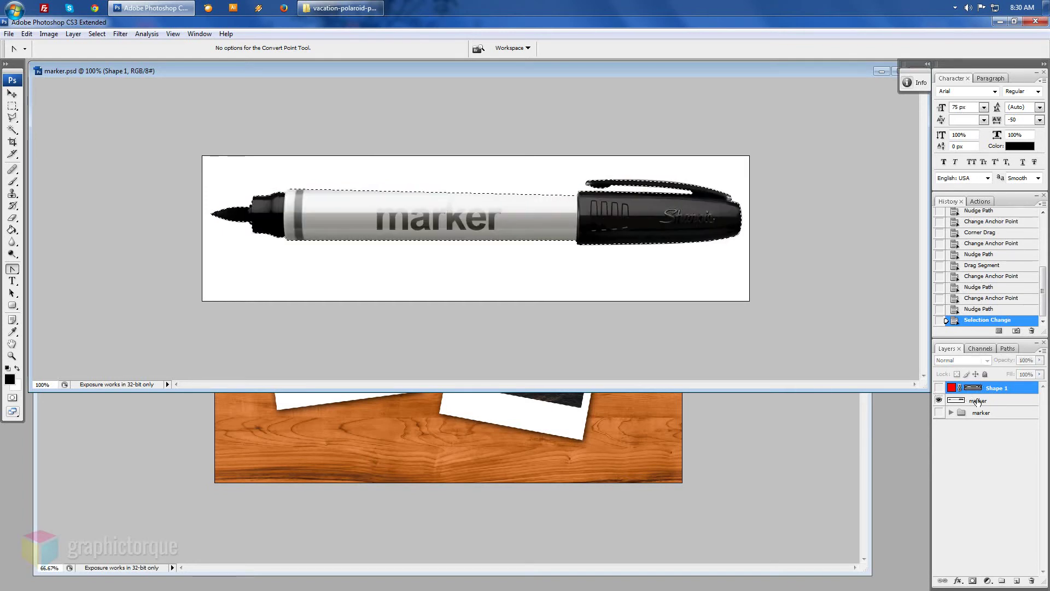
click(979, 400)
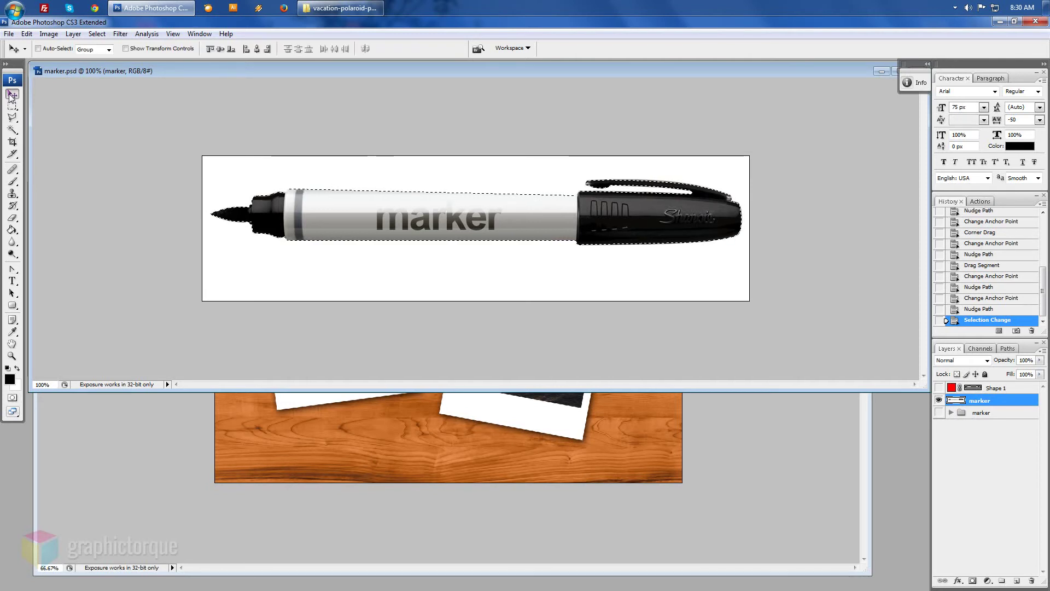
click(201, 437)
key(v)
key(ctrl+v)
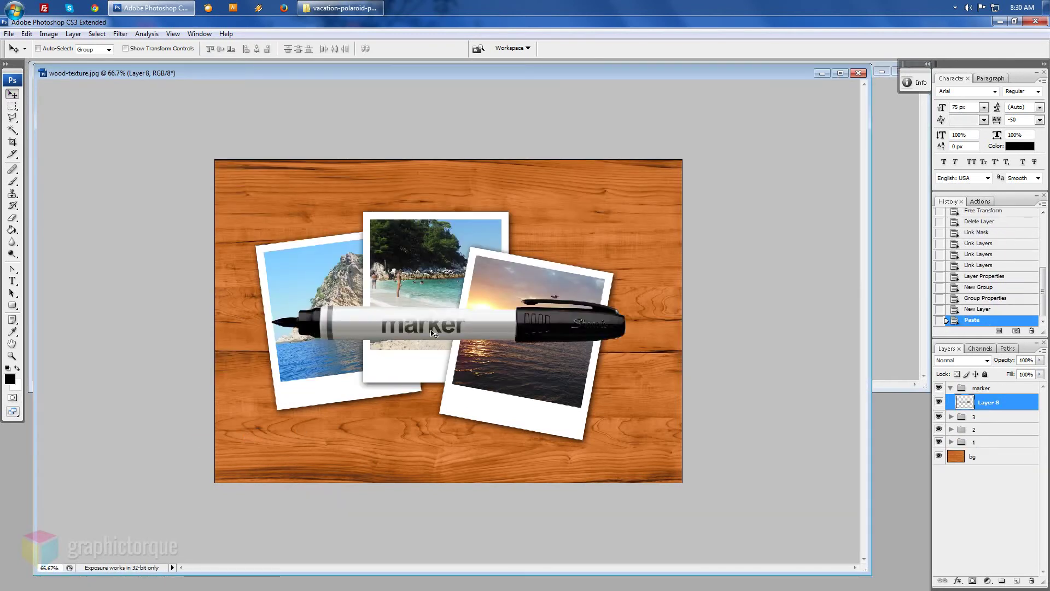
drag(433, 330, 413, 459)
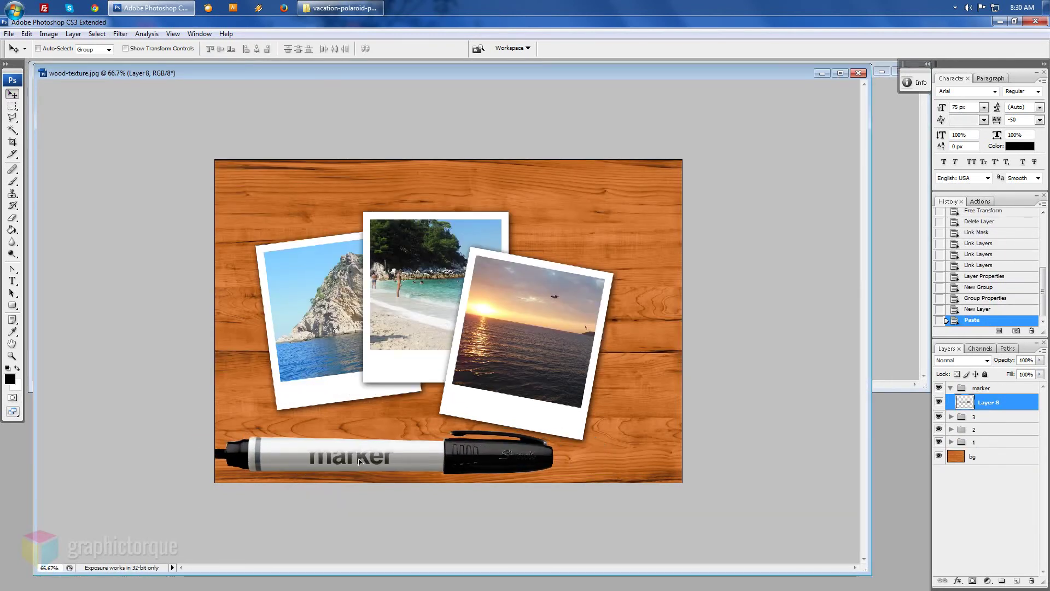
drag(413, 459, 423, 428)
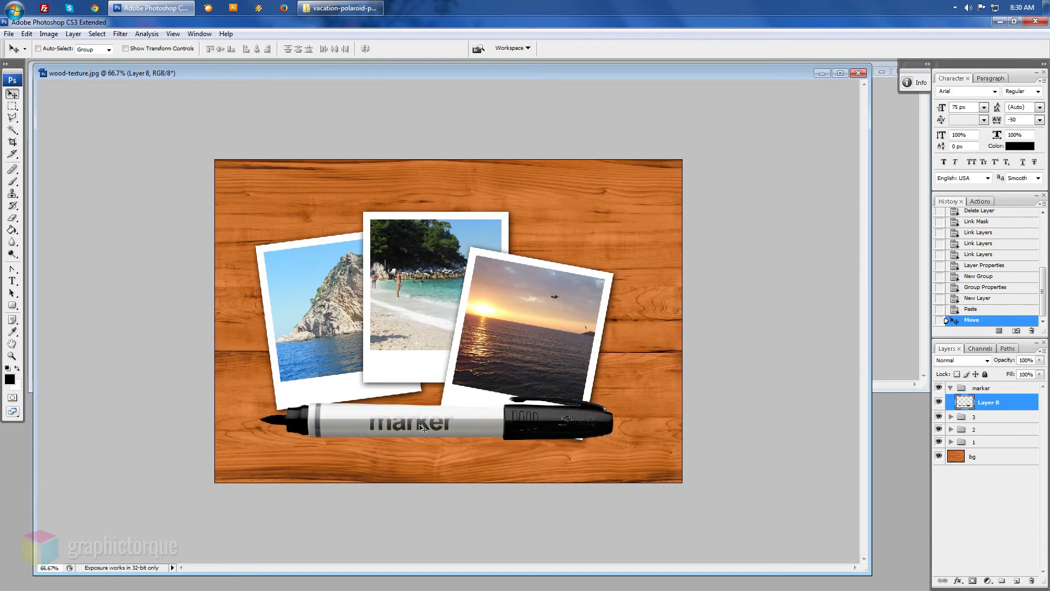
key(ctrl+t)
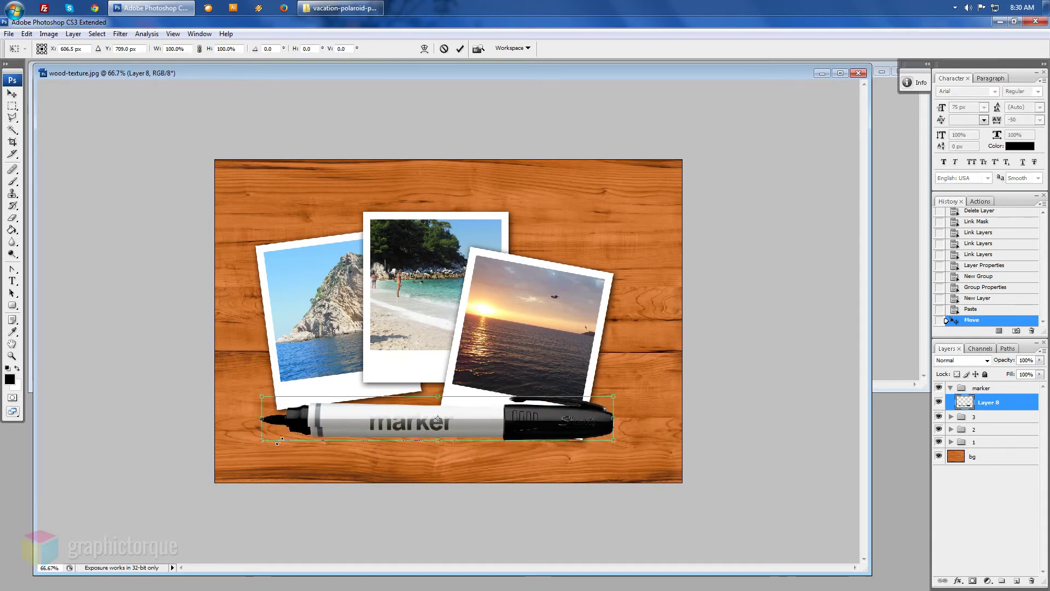
- Scale the marker to about 59%, rotate it about -42°, and place it on the sunset polaroid's corner
mouse_move(260, 440)
mouse_down()
mouse_move(339, 446)
mouse_move(343, 504)
mouse_move(624, 356)
mouse_move(623, 338)
mouse_move(400, 588)
mouse_up()
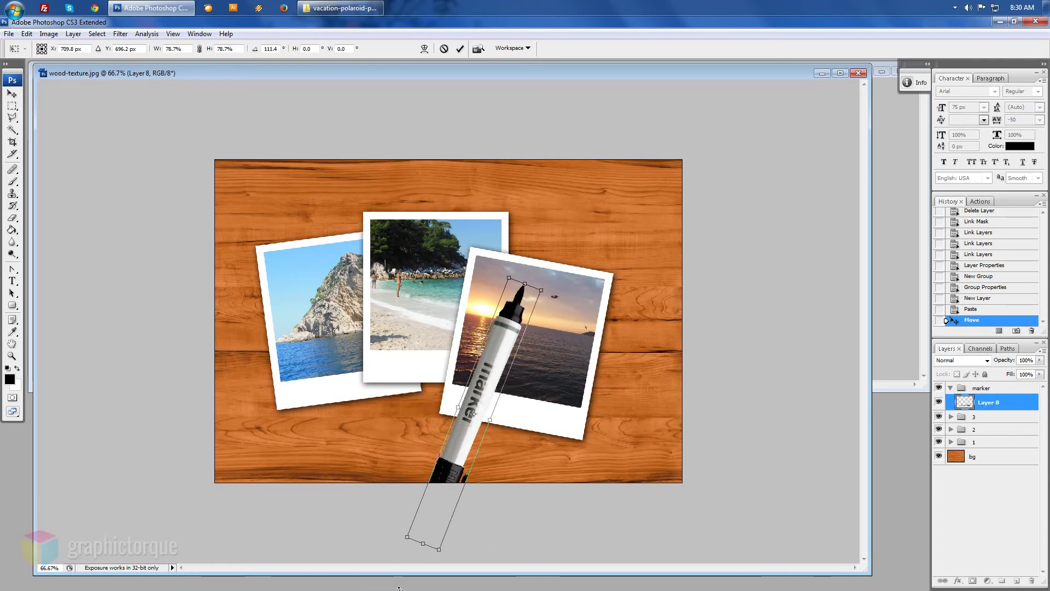
drag(399, 588, 586, 306)
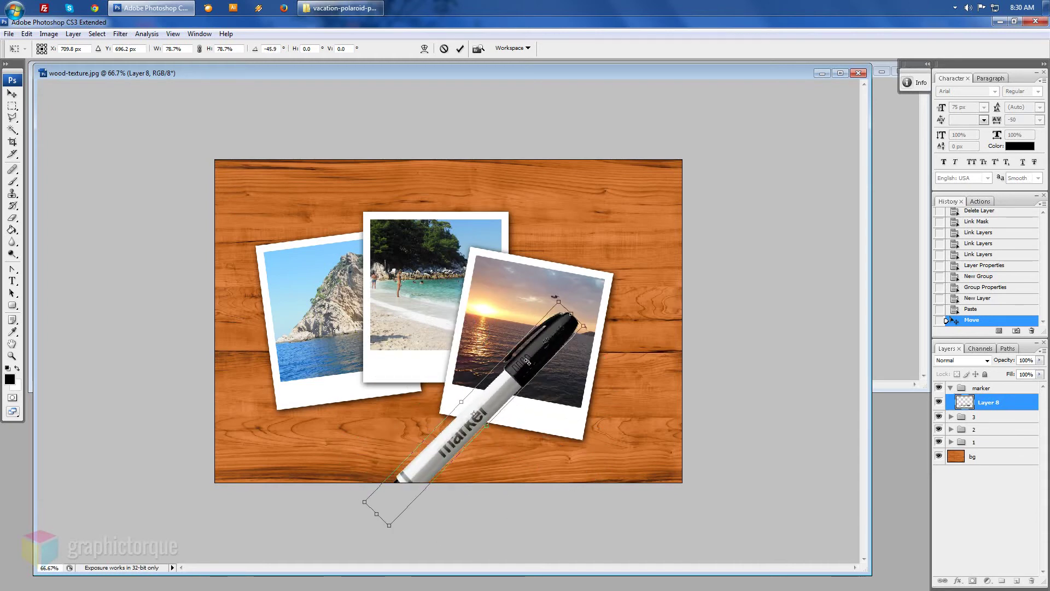
drag(528, 361, 596, 367)
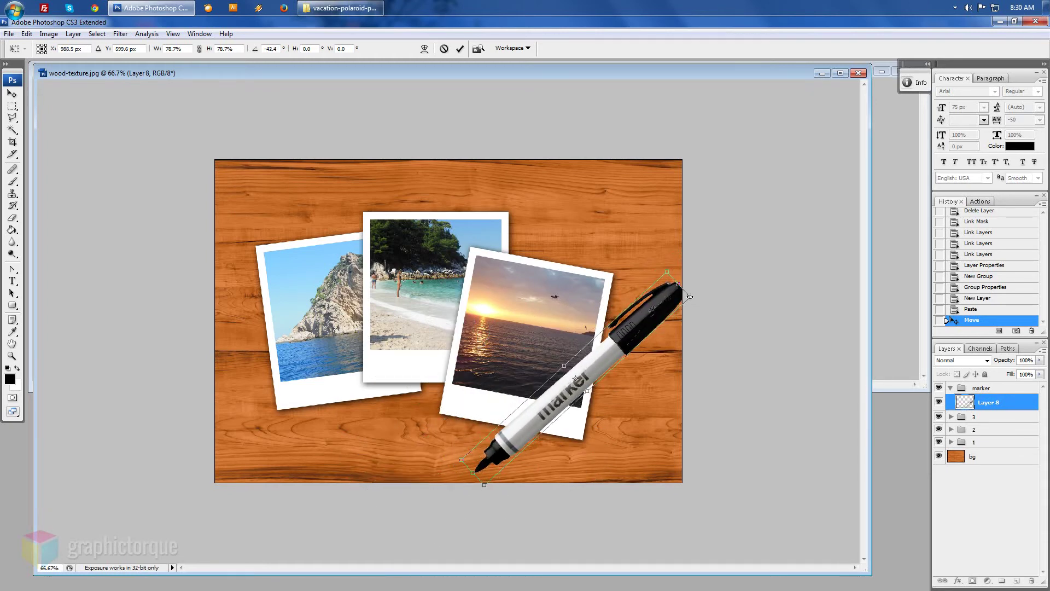
drag(689, 296, 615, 350)
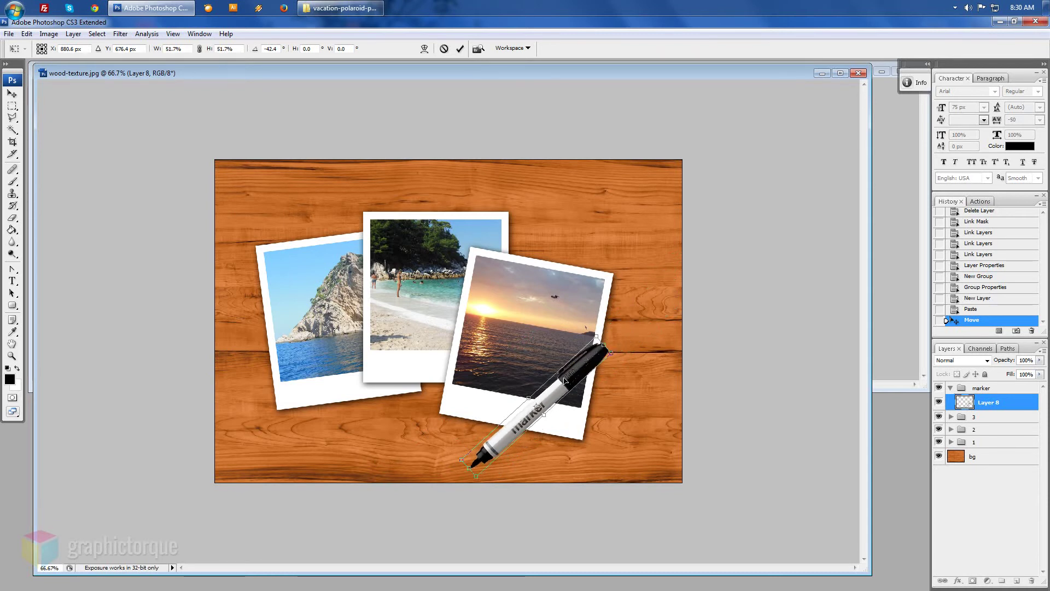
drag(565, 380, 613, 378)
mouse_move(660, 349)
mouse_down()
mouse_move(672, 338)
mouse_move(644, 371)
mouse_up()
key(Return)
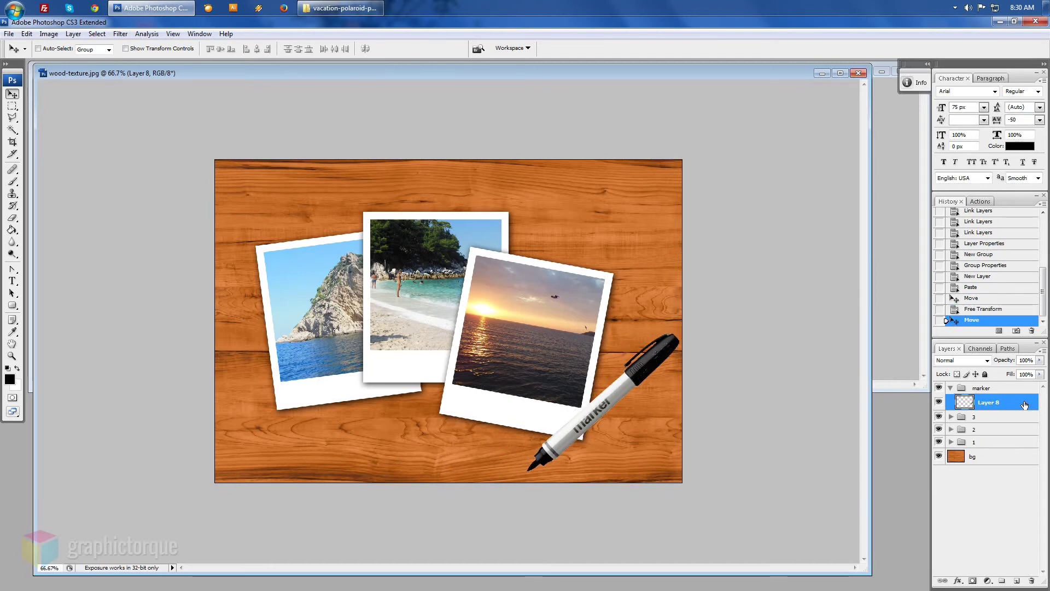
- Apply the marker's blending options and zoom in closely on its tip
double_click(1025, 404)
key(Return)
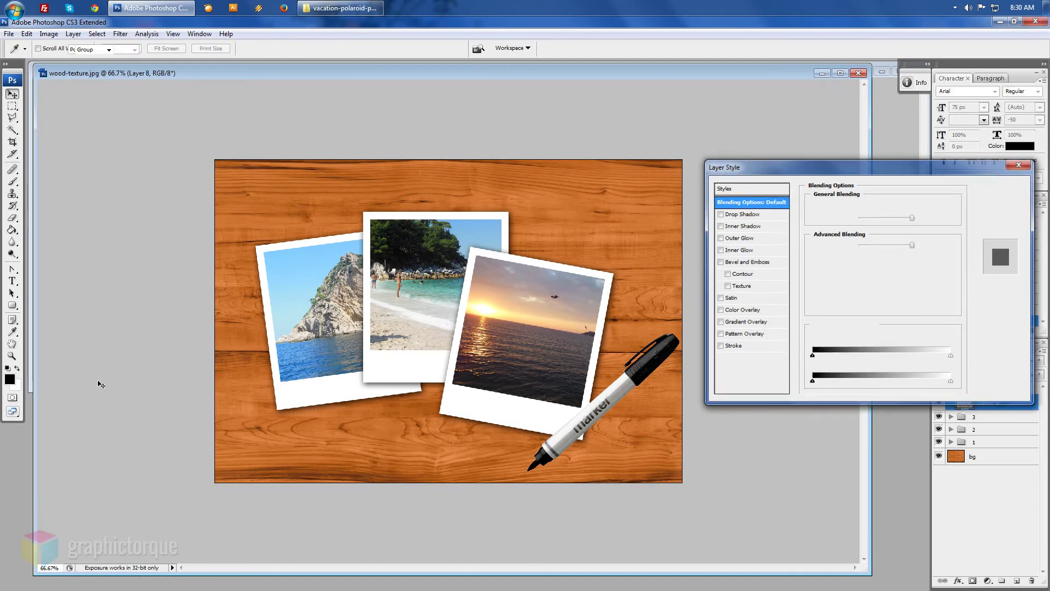
double_click(12, 355)
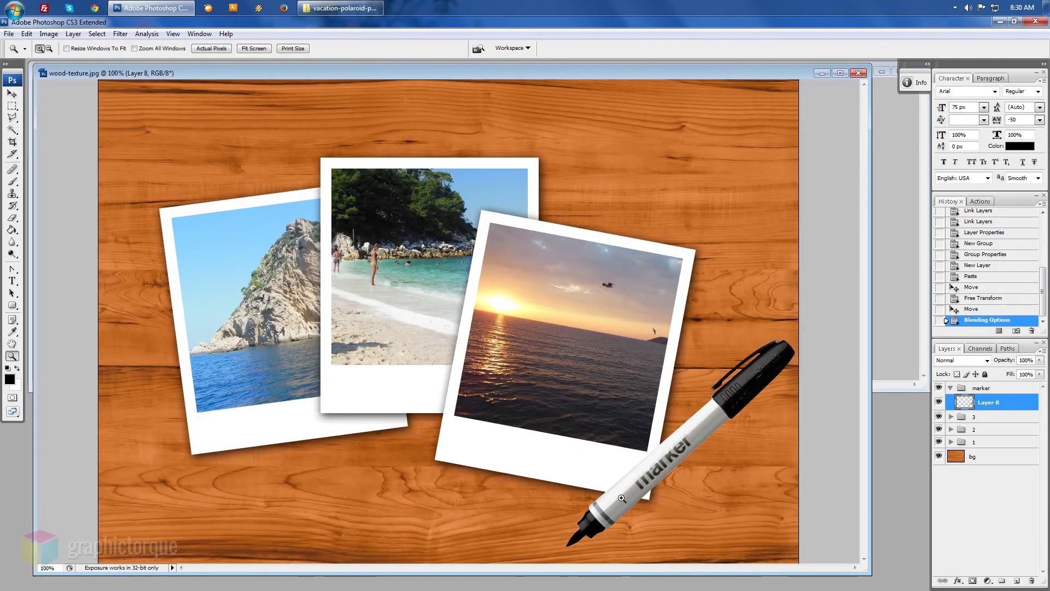
drag(526, 501, 637, 588)
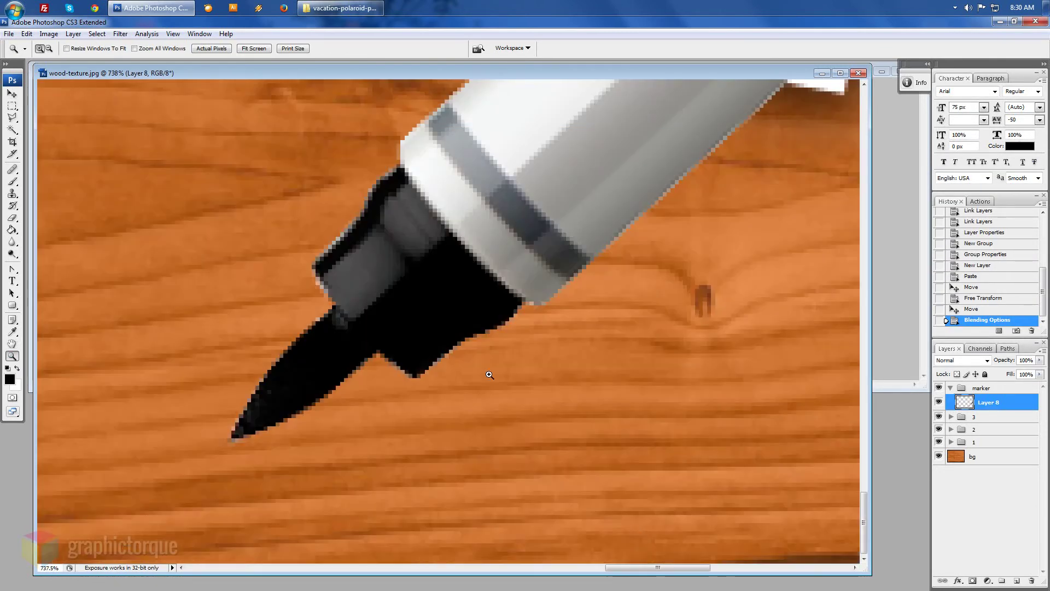
- Contract the marker's selection by 1 px, invert it, and delete the edge fringe
ctrl+click(964, 404)
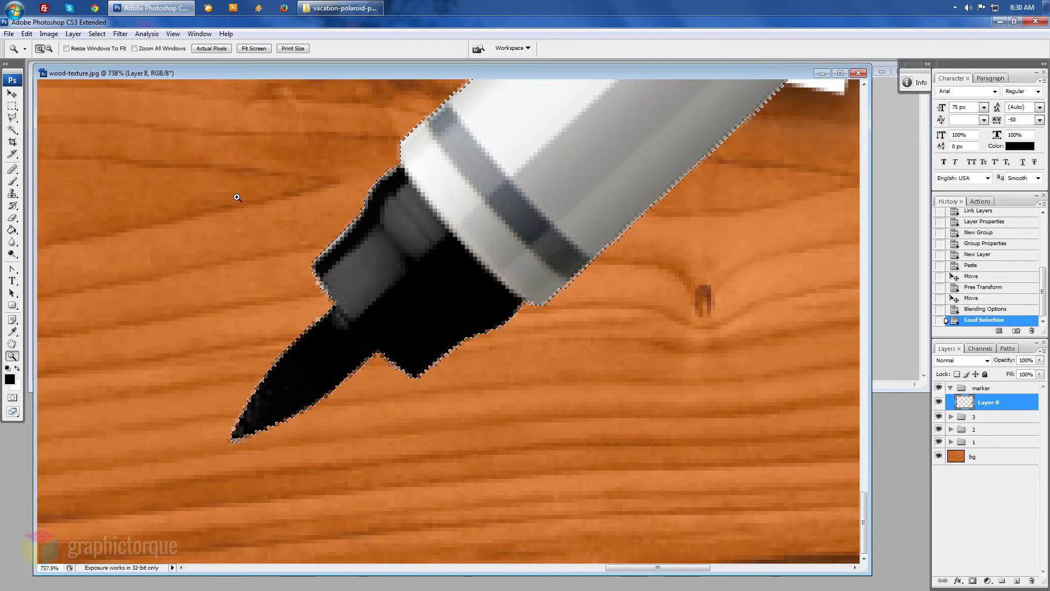
click(97, 34)
click(223, 187)
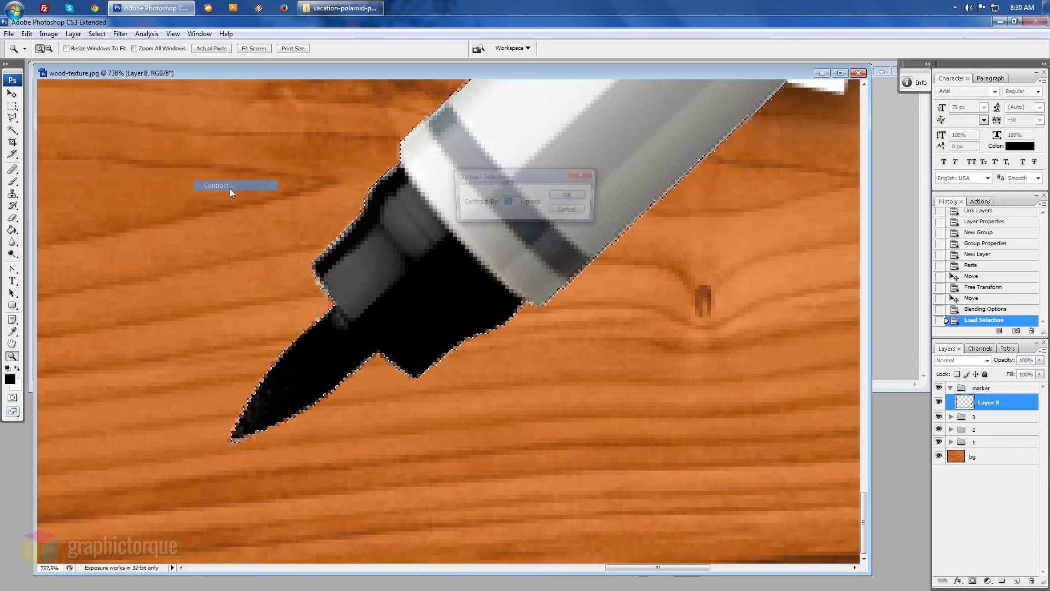
key(Return)
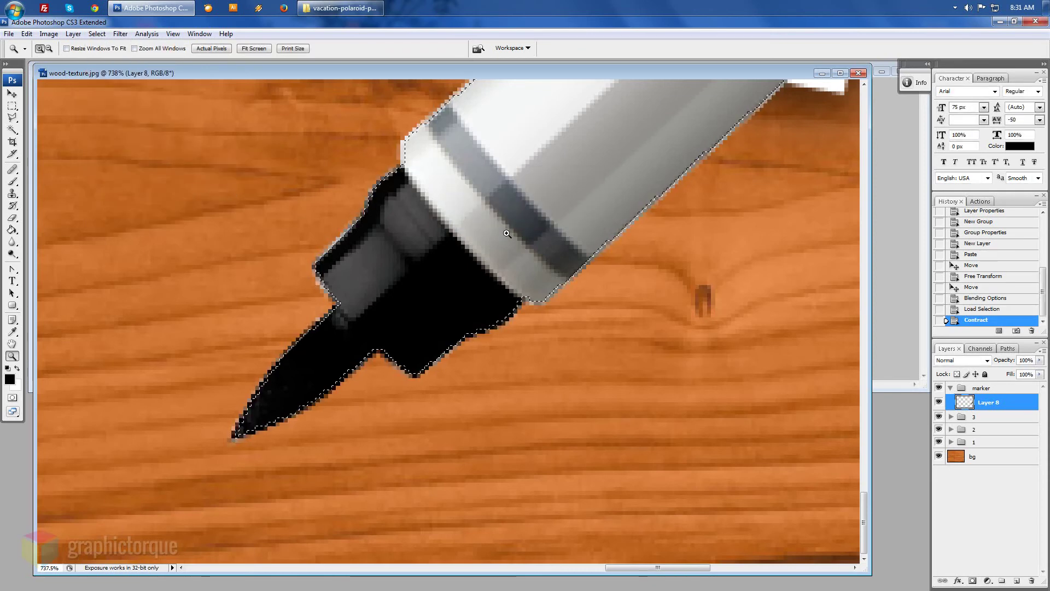
key(ctrl+shift+i)
key(Delete)
key(ctrl+d)
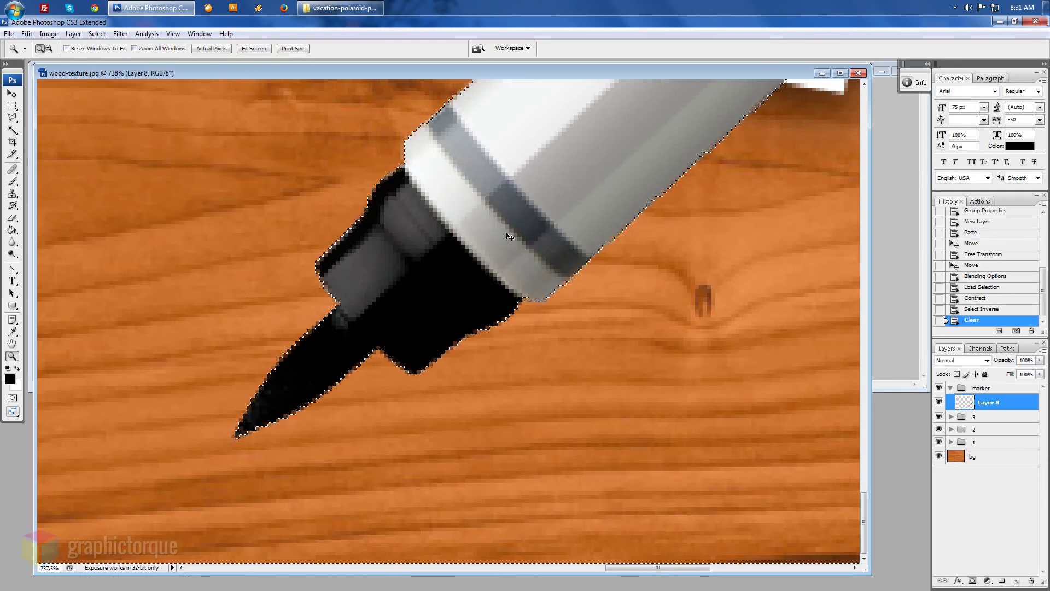
key(ctrl+minus)
key(ctrl+minus)
key(ctrl+minus)
key(ctrl+minus)
key(ctrl+minus)
key(ctrl+minus)
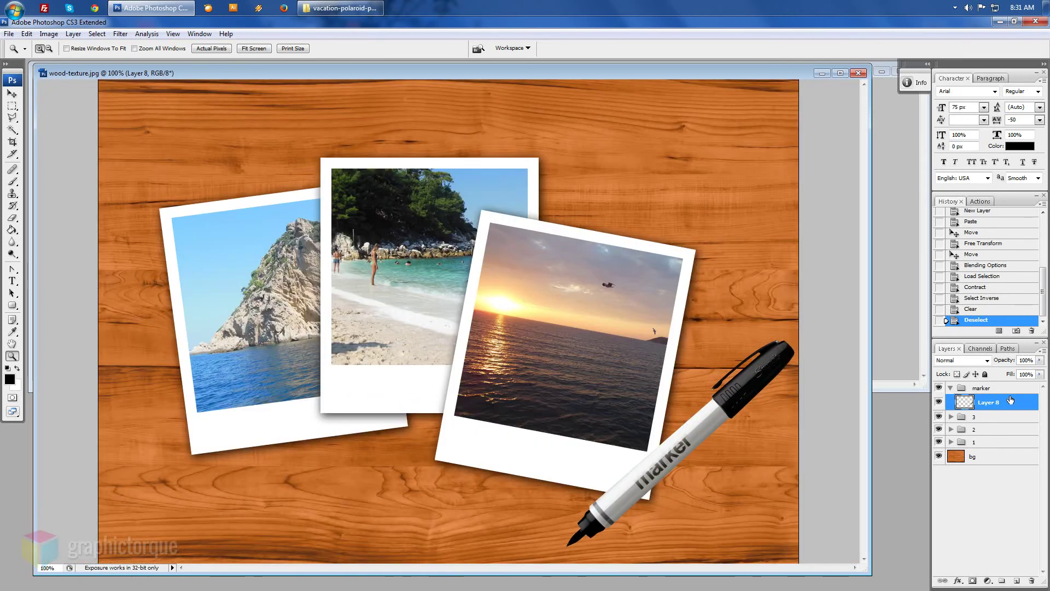
- Add a drop shadow at 120°, without global light: 75% opacity, distance 5, spread 10, size 20
double_click(957, 400)
click(750, 216)
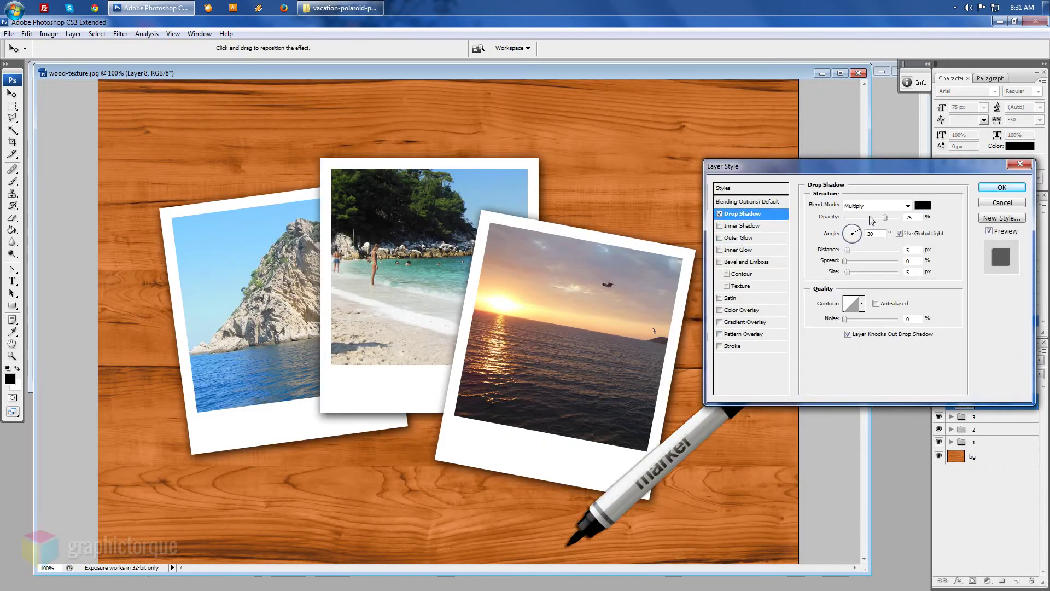
click(899, 234)
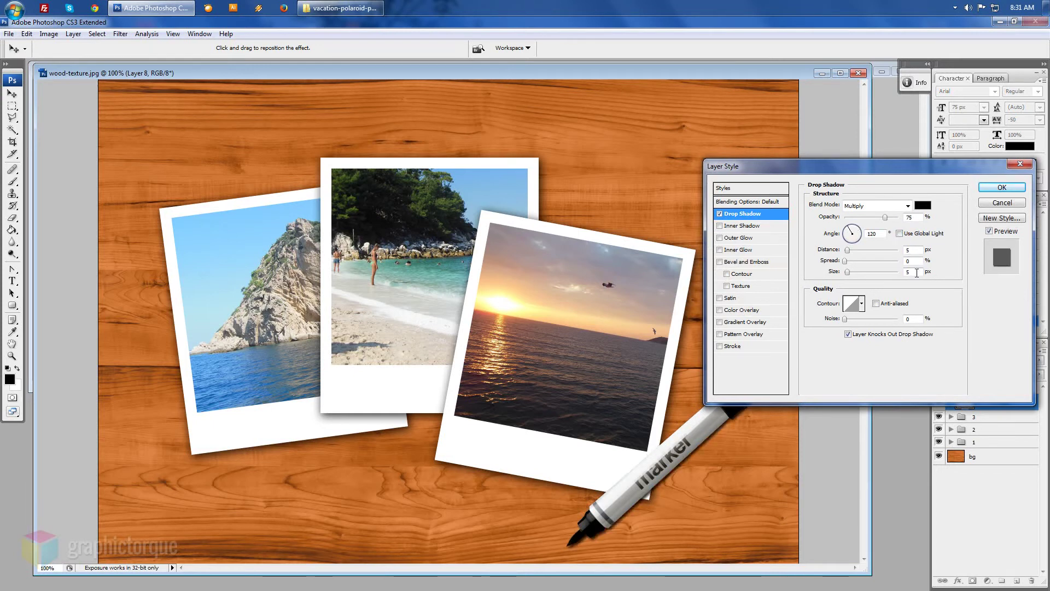
double_click(912, 217)
text(5)
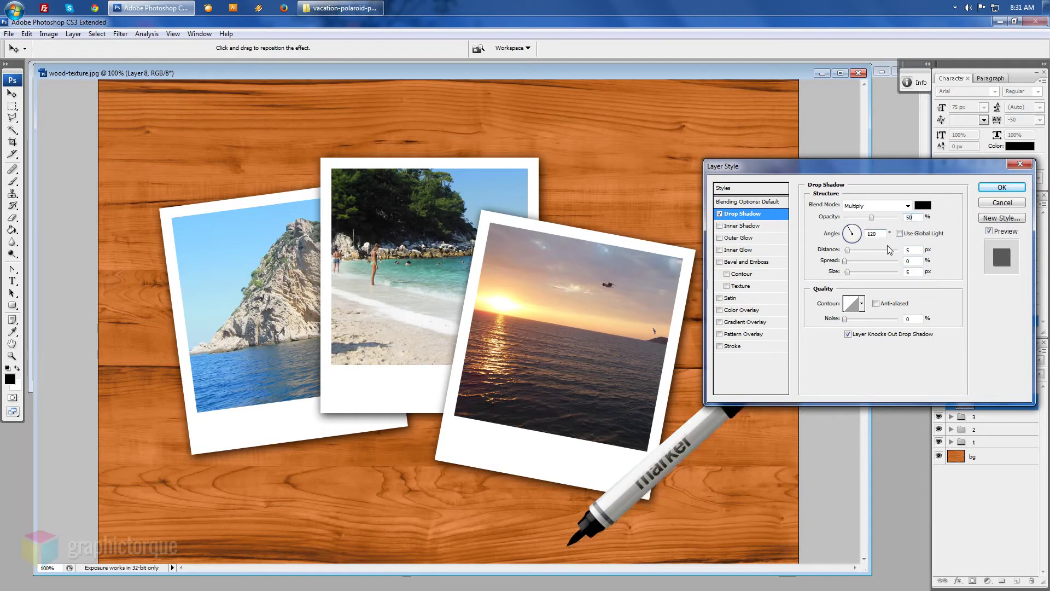
text(010)
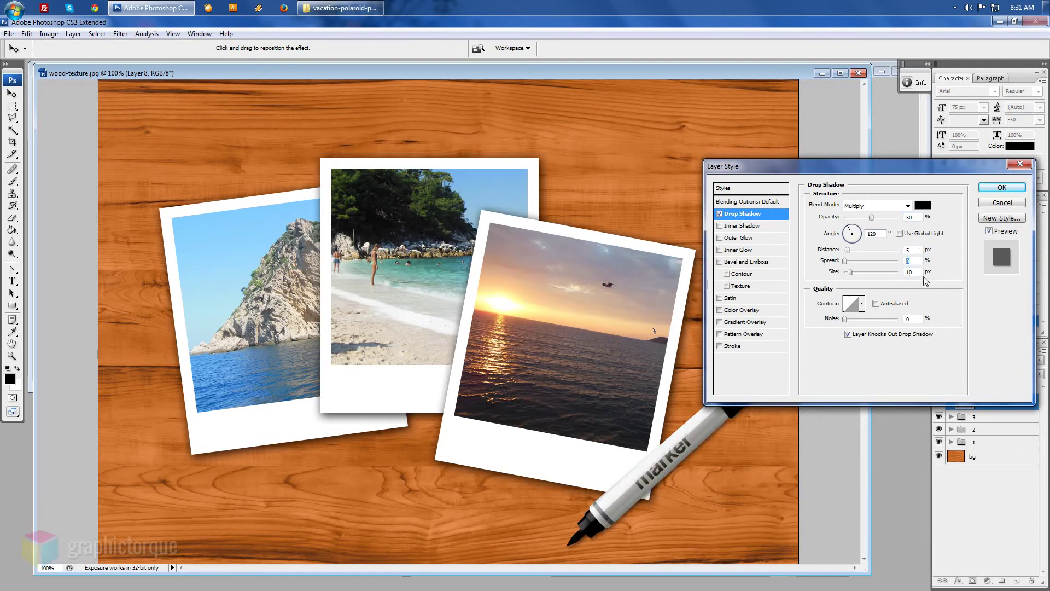
key(Tab)
text(20)
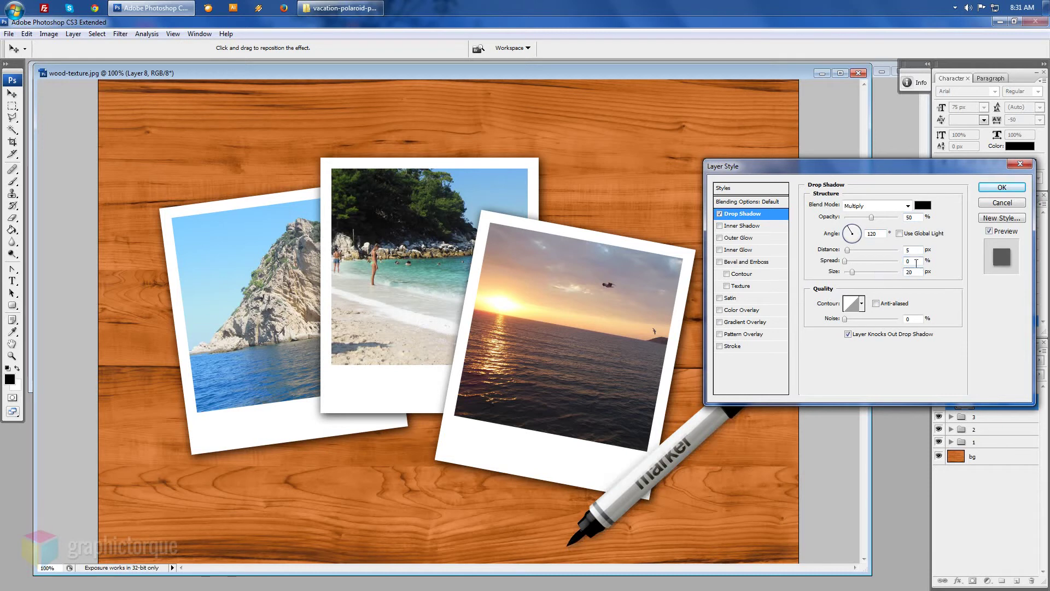
text(10)
click(918, 249)
key(Tab)
text(75)
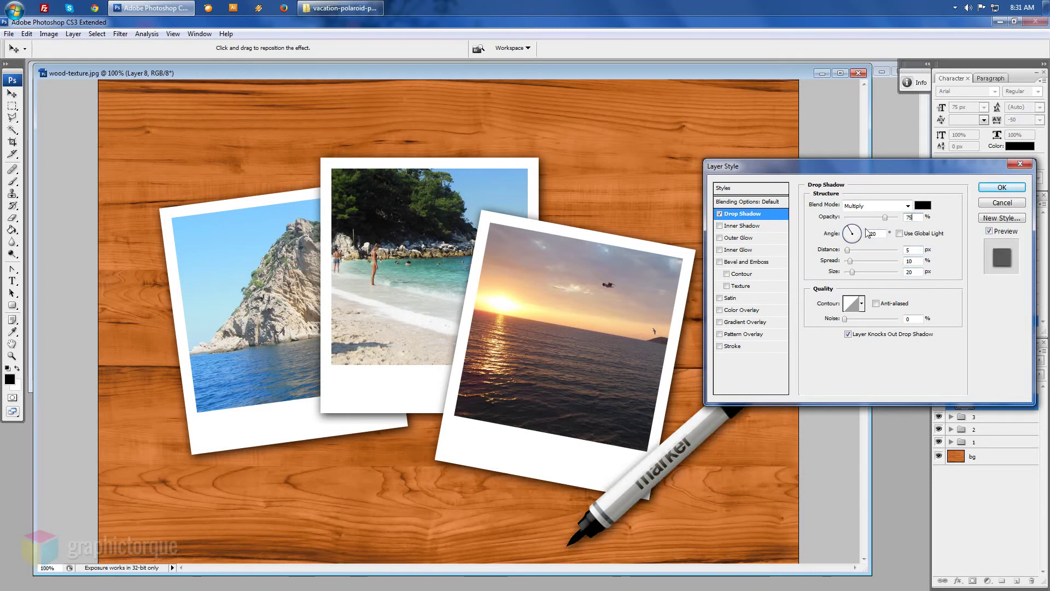
key(Return)
key(z)
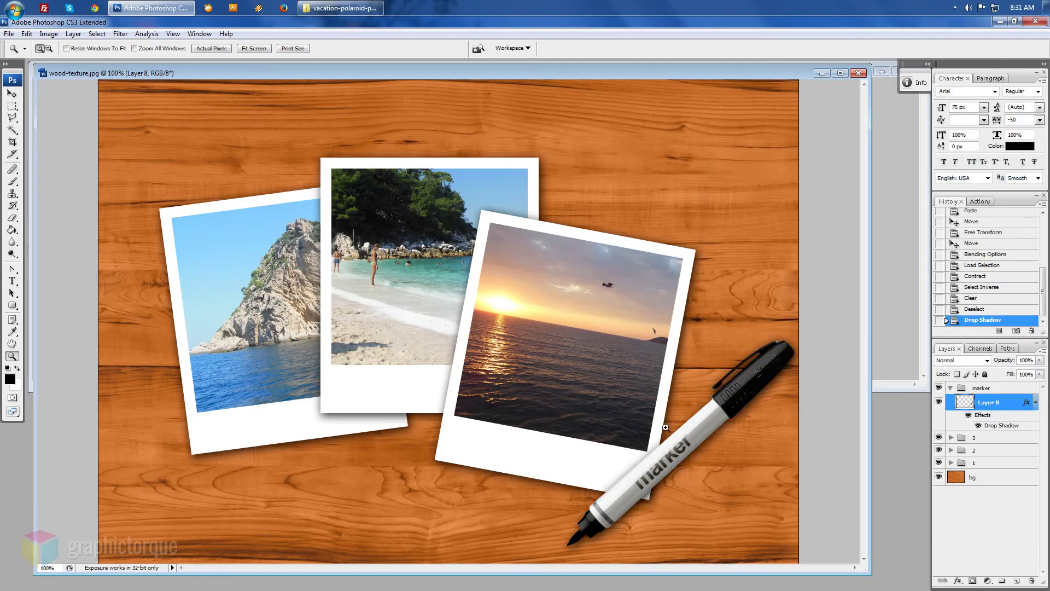
- Nudge the marker slightly up and left over the sunset polaroid
key(v)
key(shift+Left)
key(shift+Up)
key(shift+Left)
key(shift+Left)
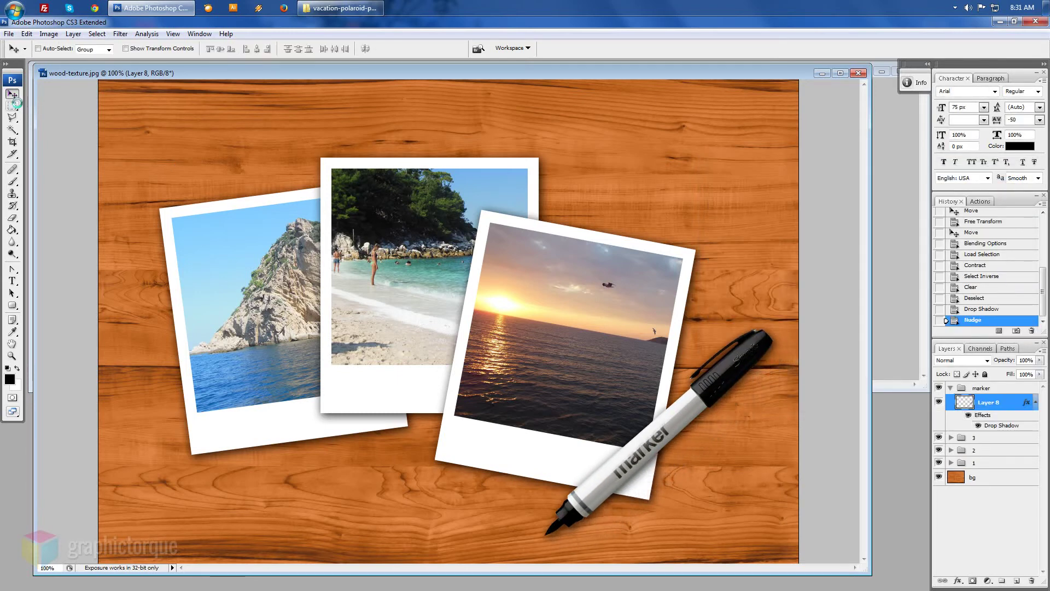
key(shift+Left)
key(shift+Up)
key(shift+Right)
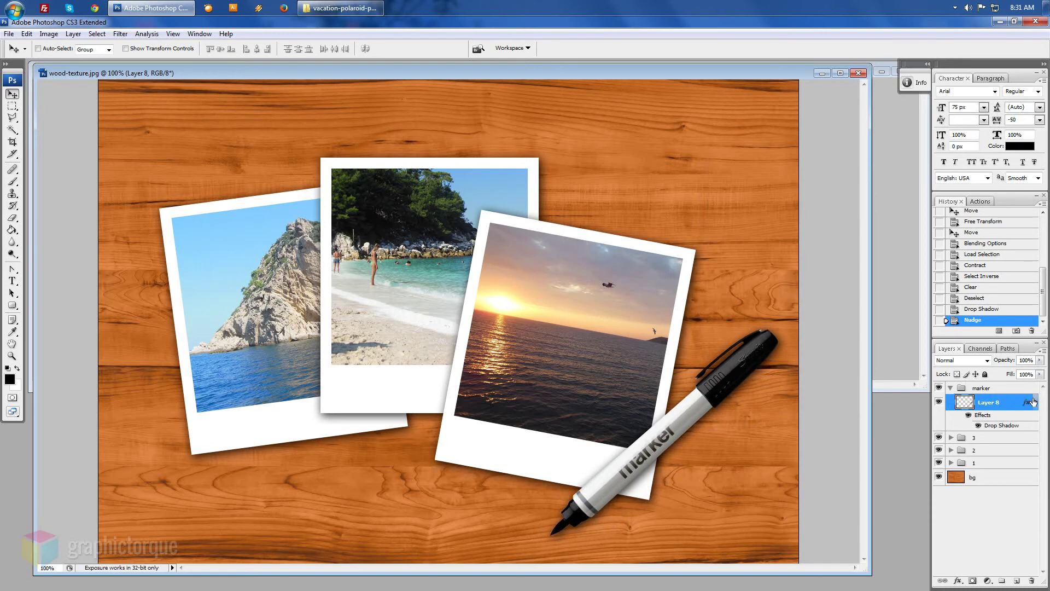
click(1034, 403)
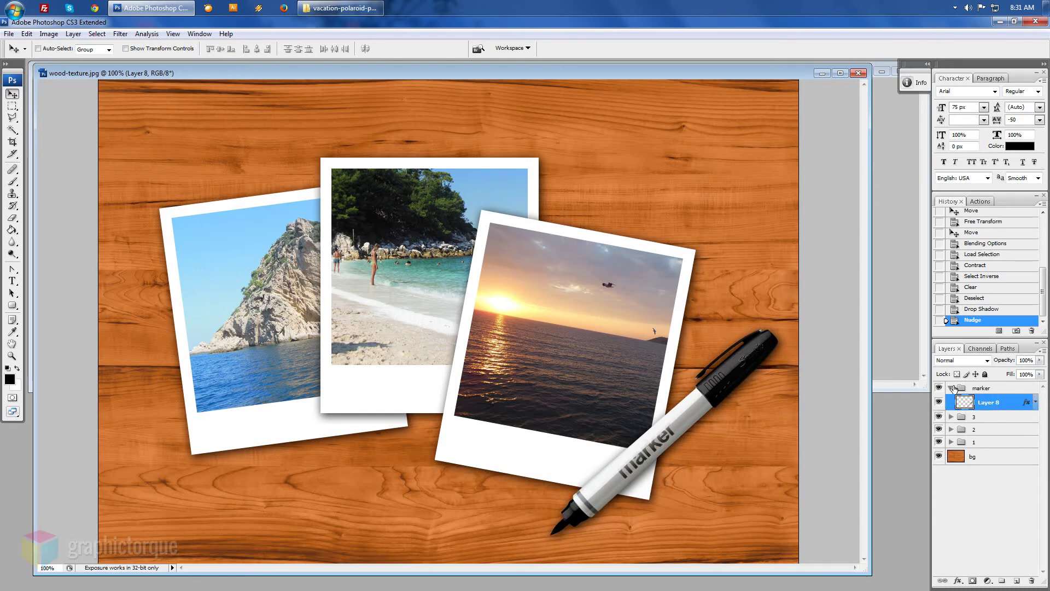
- Hide the marker, sunset and beach groups and select polaroid 1's photo layer
click(954, 388)
click(938, 400)
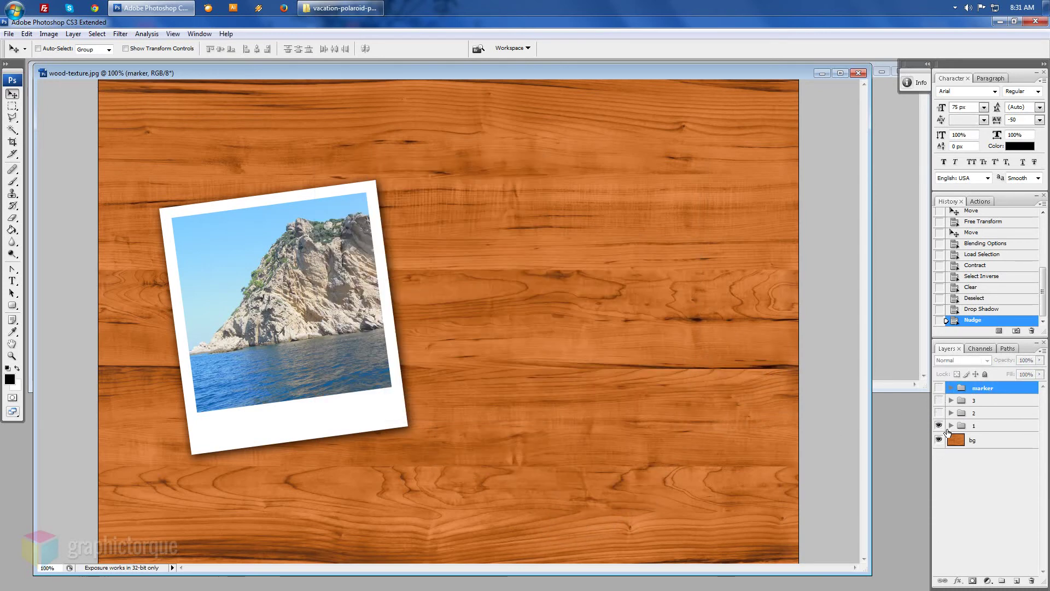
click(951, 425)
click(1012, 444)
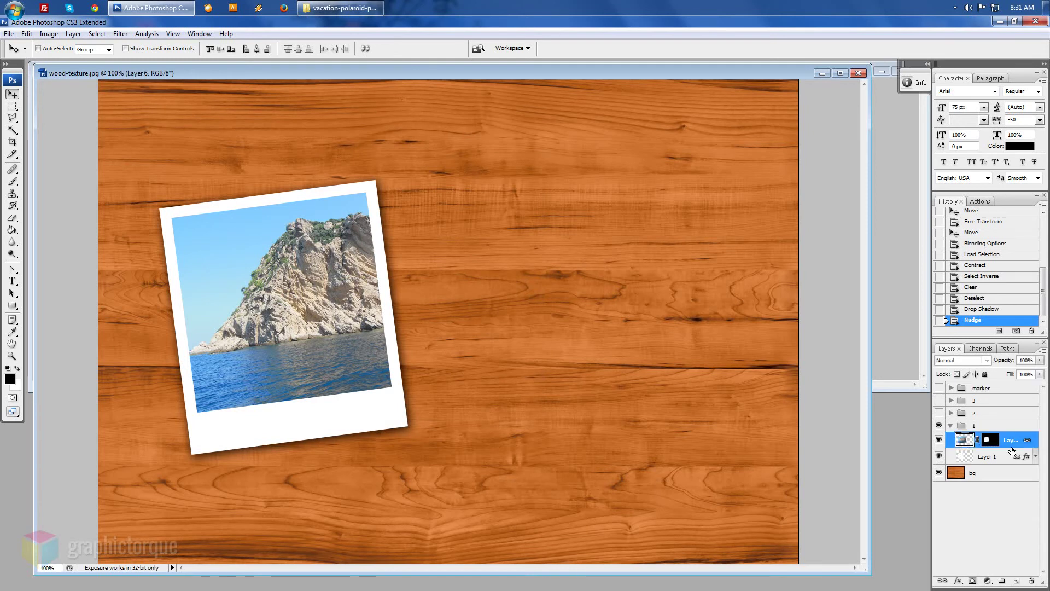
- Type the caption "Photo One" in polaroid 1's bottom border and shift it left
click(12, 281)
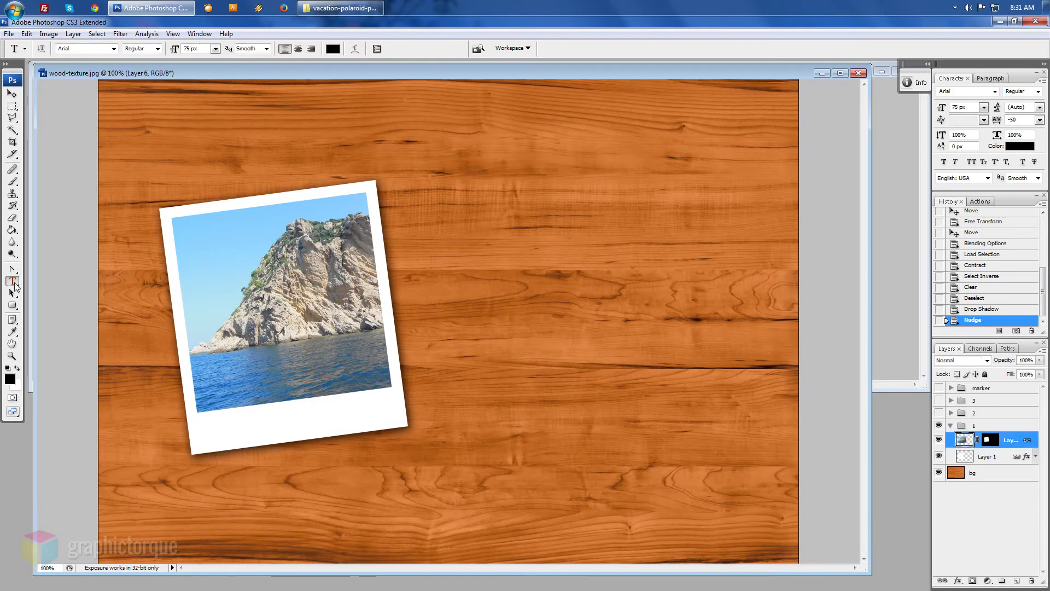
click(249, 432)
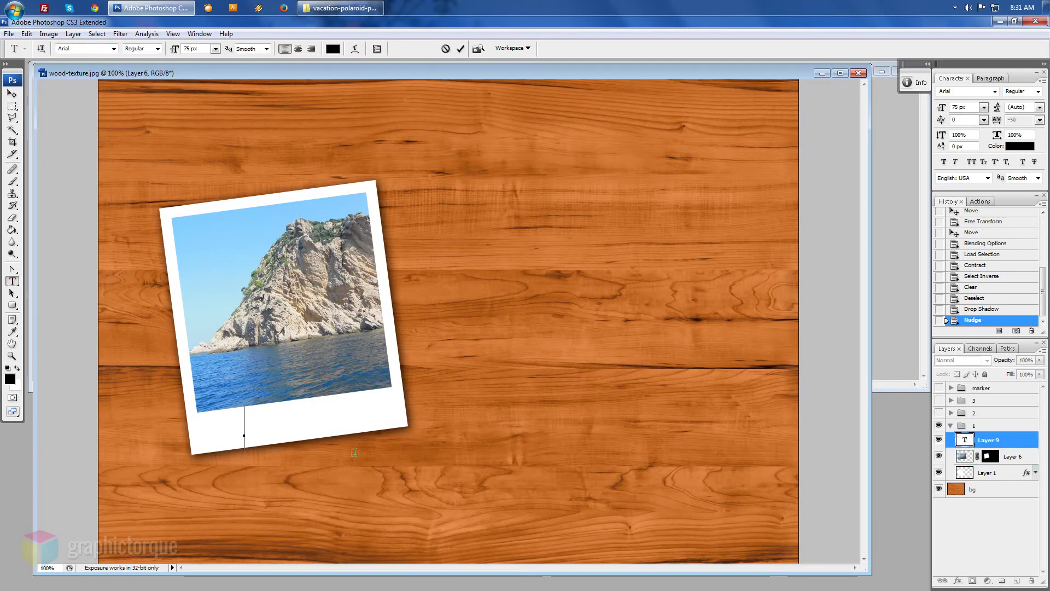
text(Phjo)
key(BackSpace)
key(BackSpace)
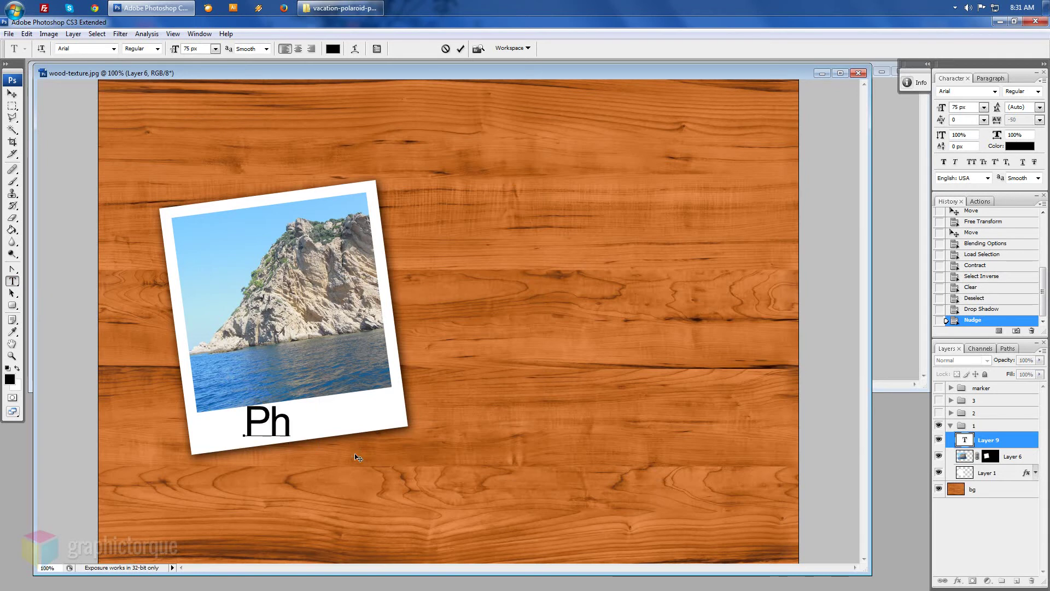
text(oto)
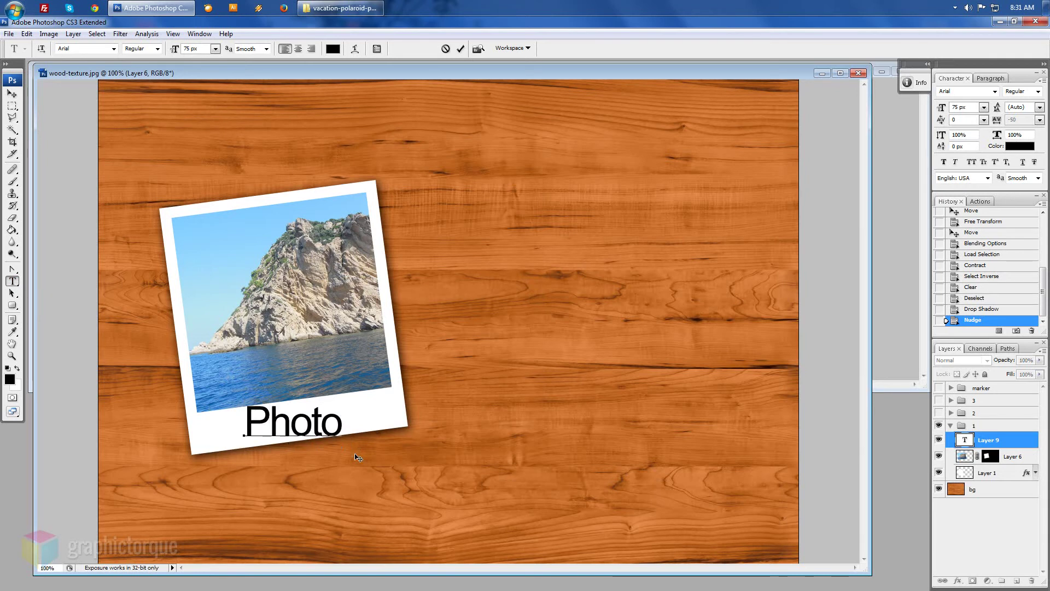
text( One)
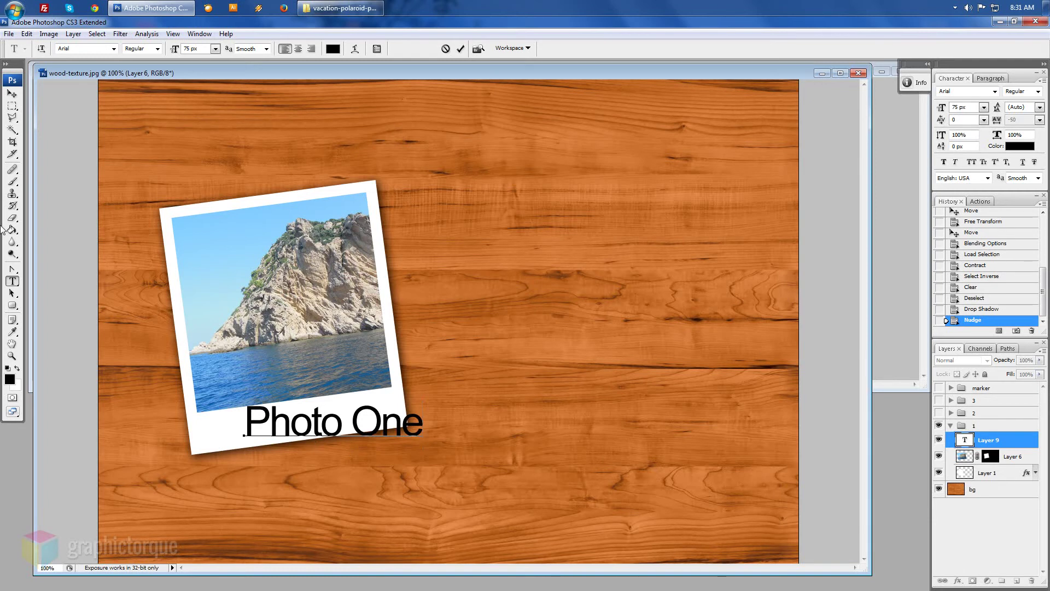
click(12, 95)
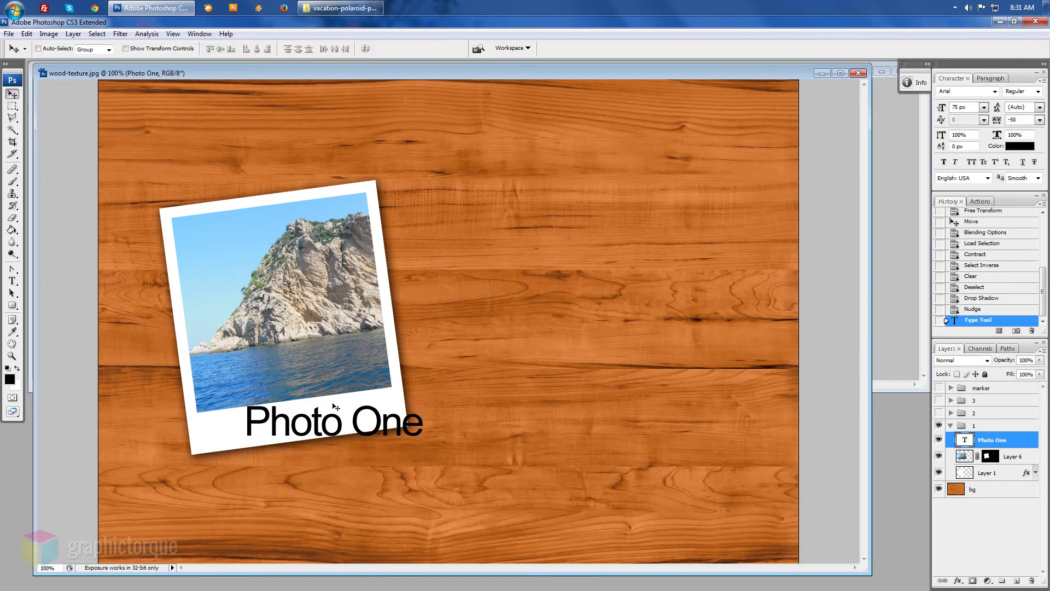
drag(334, 407, 311, 408)
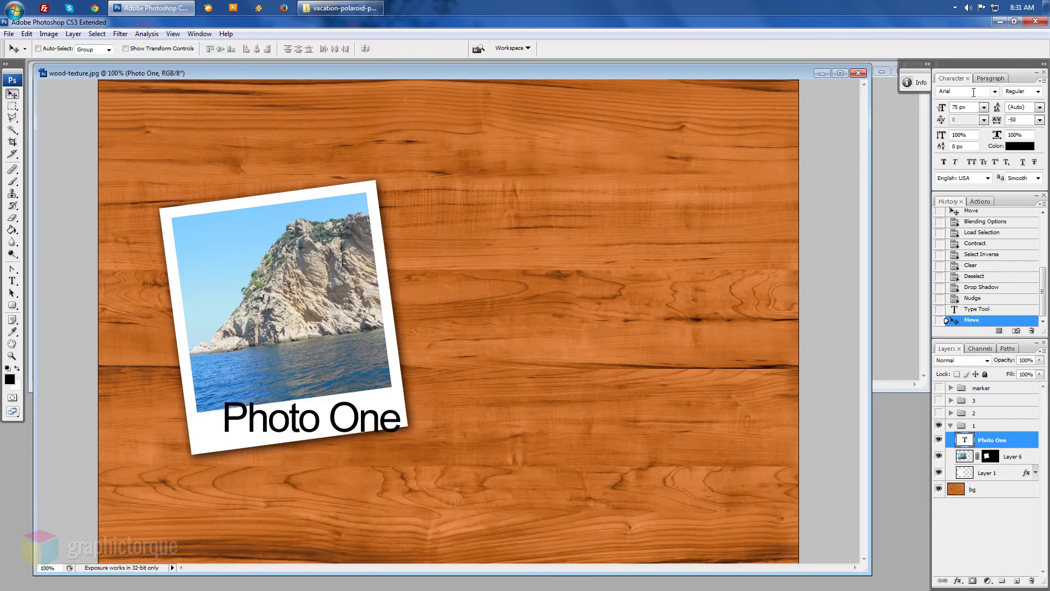
- Set the caption in Rage Italic, rotate it to the polaroid's tilt, and scale it to about 92%
text(Rage Italic)
key(Return)
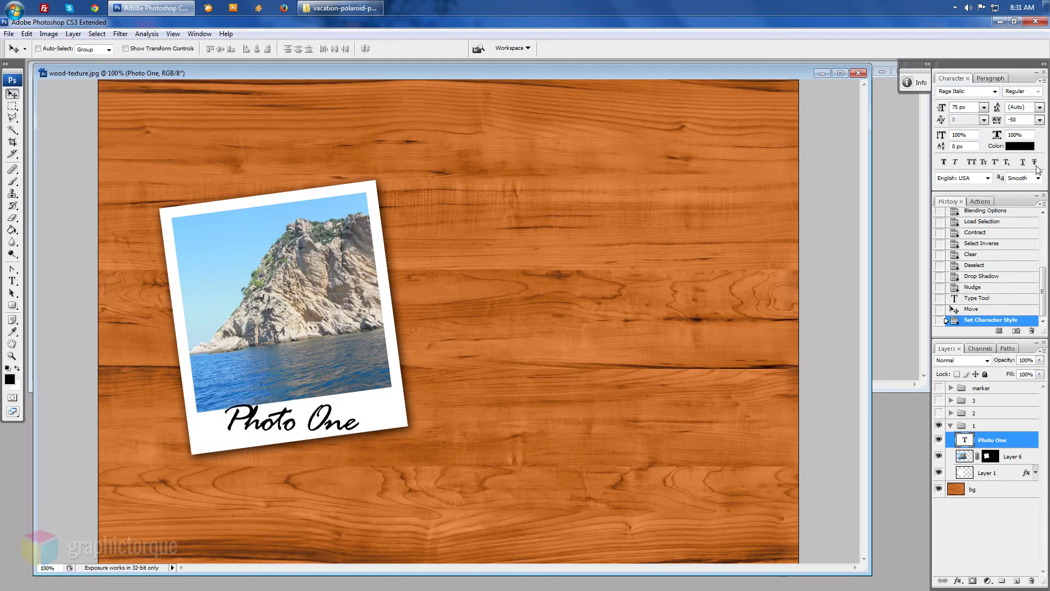
key(ctrl+t)
drag(461, 383, 462, 457)
drag(353, 388, 344, 395)
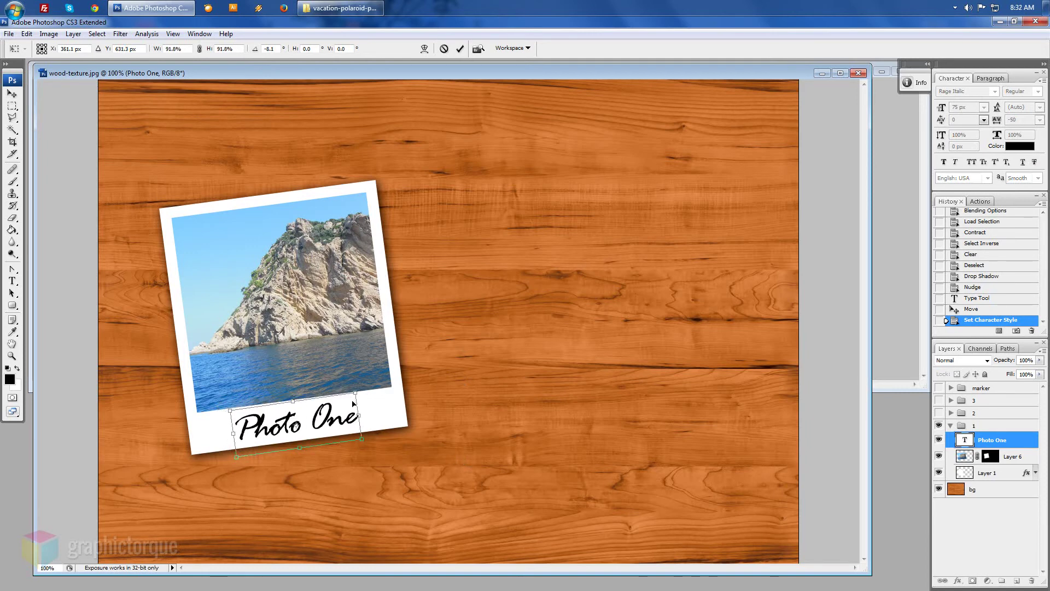
key(Return)
key(Up)
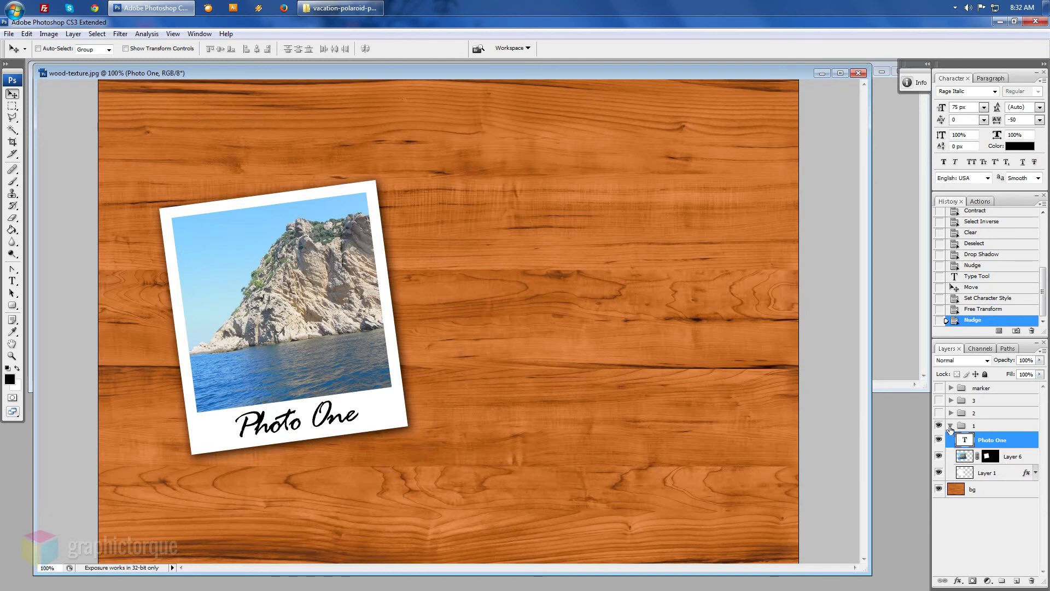
- Duplicate the Photo One caption into group 2 and place it on the beach polaroid's bottom border
right_click(992, 440)
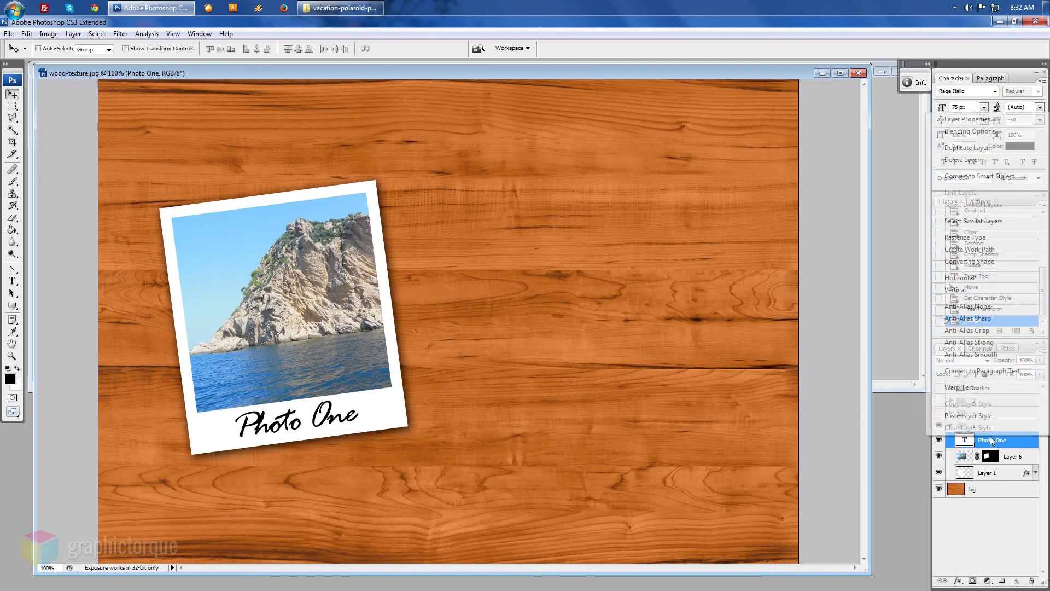
click(967, 147)
key(Return)
click(939, 414)
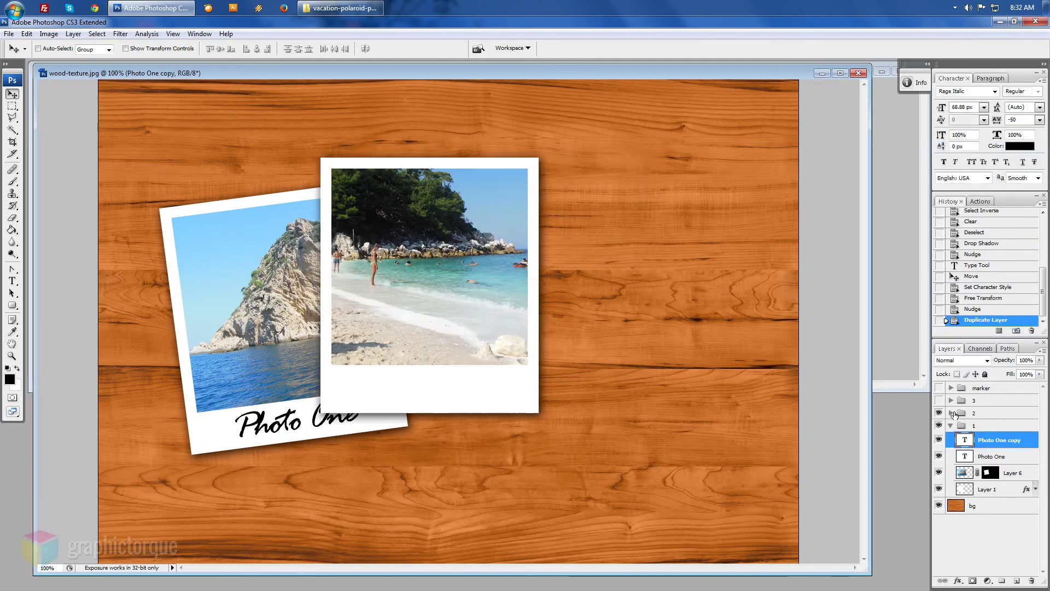
click(950, 414)
drag(999, 489, 1001, 415)
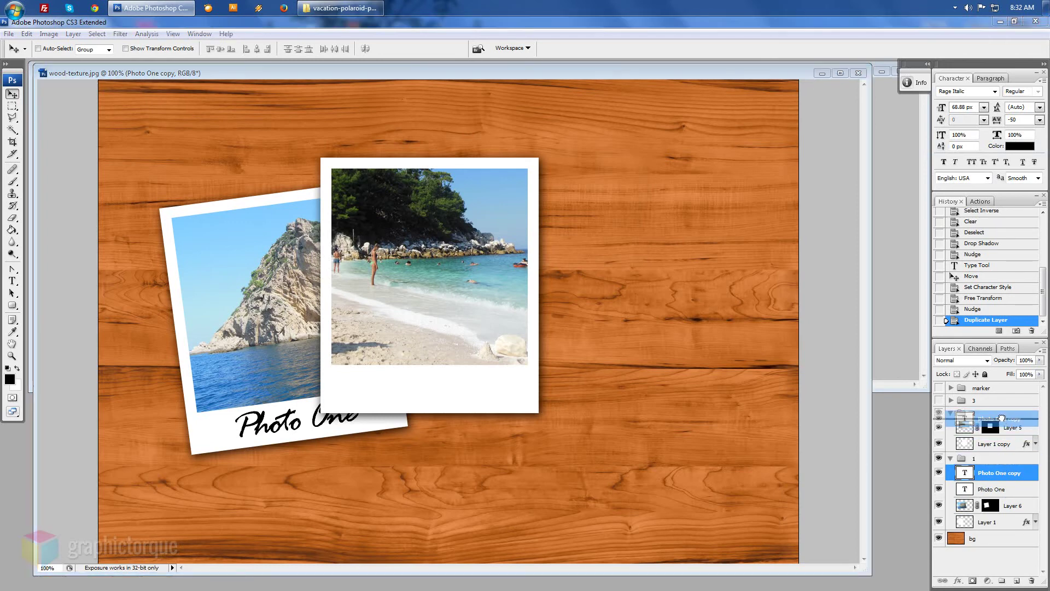
drag(296, 424, 420, 386)
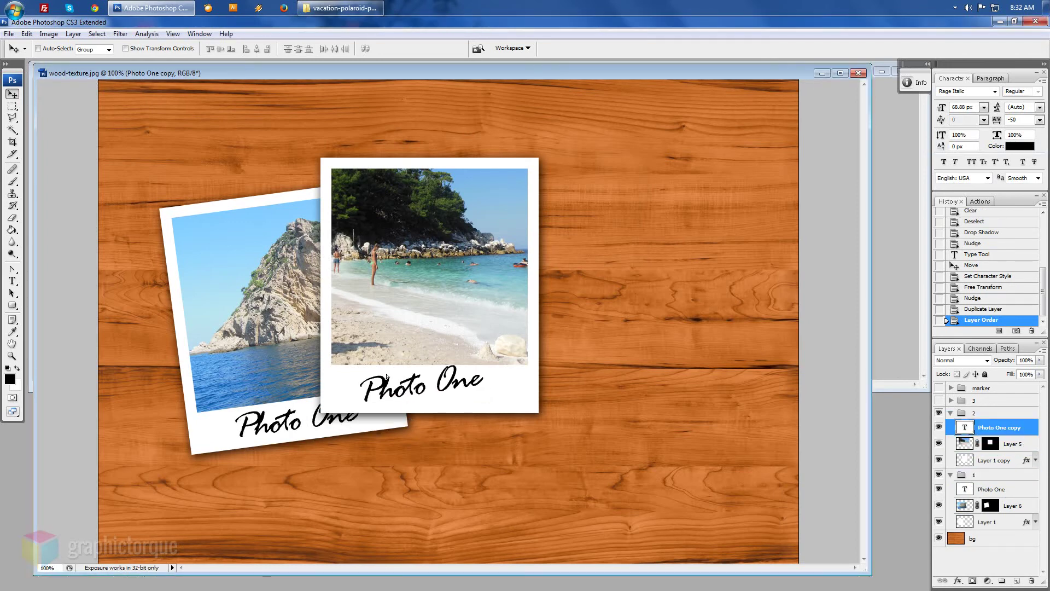
- Make a second caption copy and move it into the sunset polaroid's group 3
right_click(1006, 427)
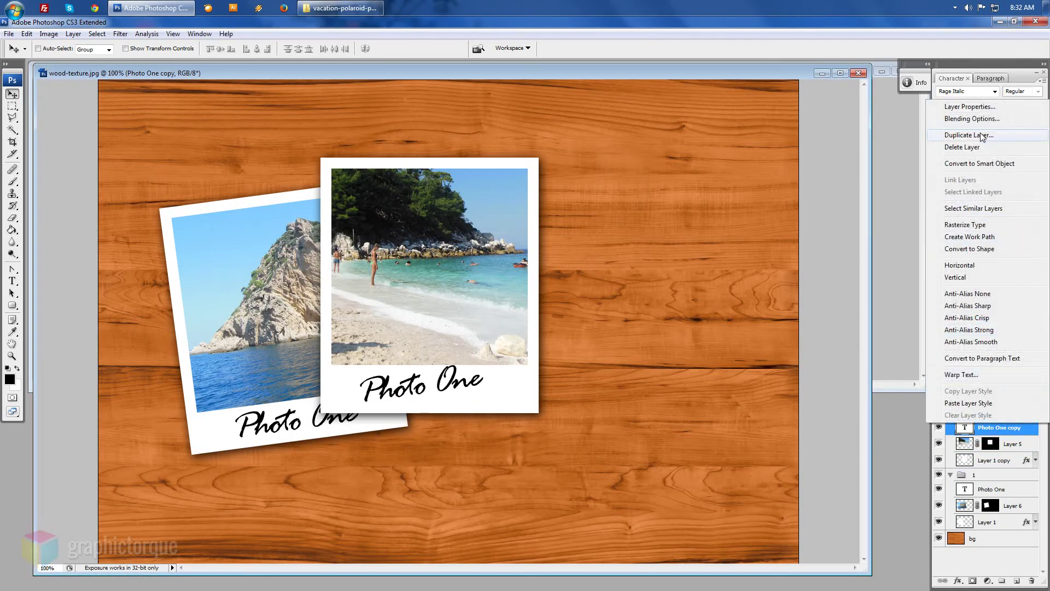
click(963, 134)
key(Return)
click(939, 401)
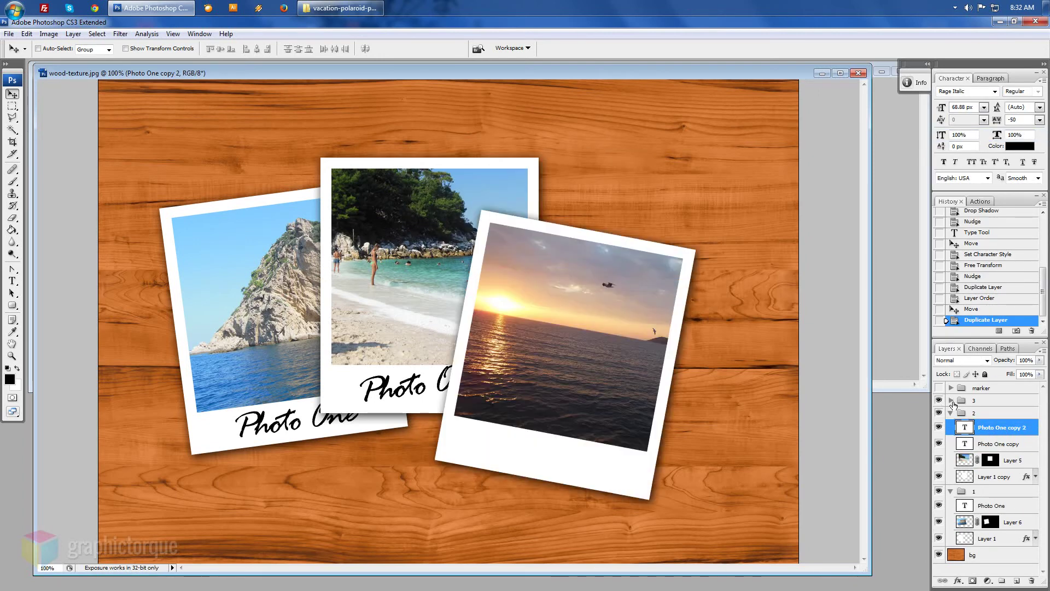
drag(1001, 461, 1009, 405)
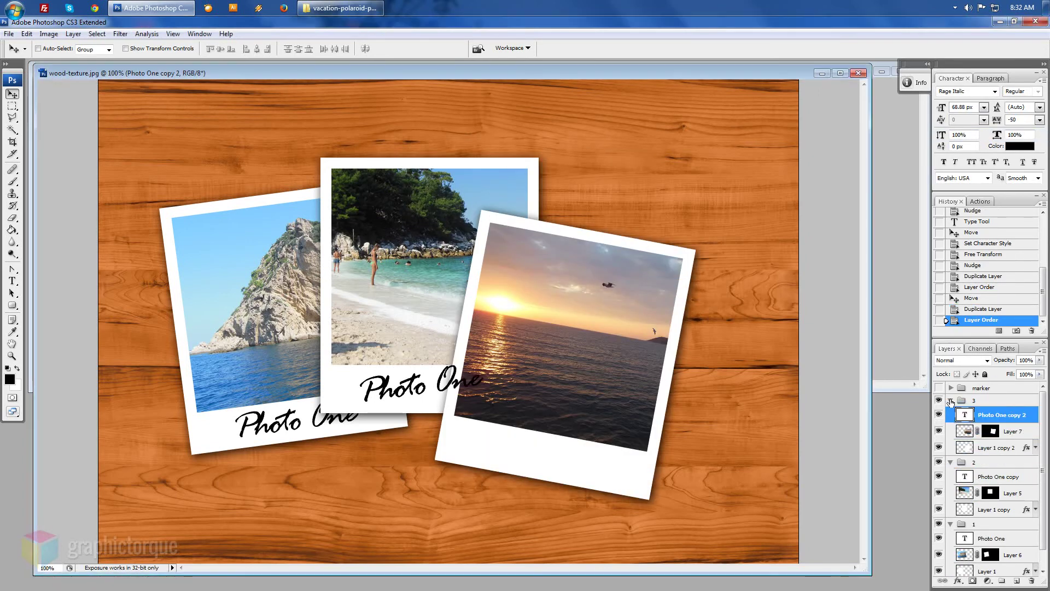
click(951, 400)
- Change the beach caption's text from 'Photo One' to 'Photo Two'
click(988, 428)
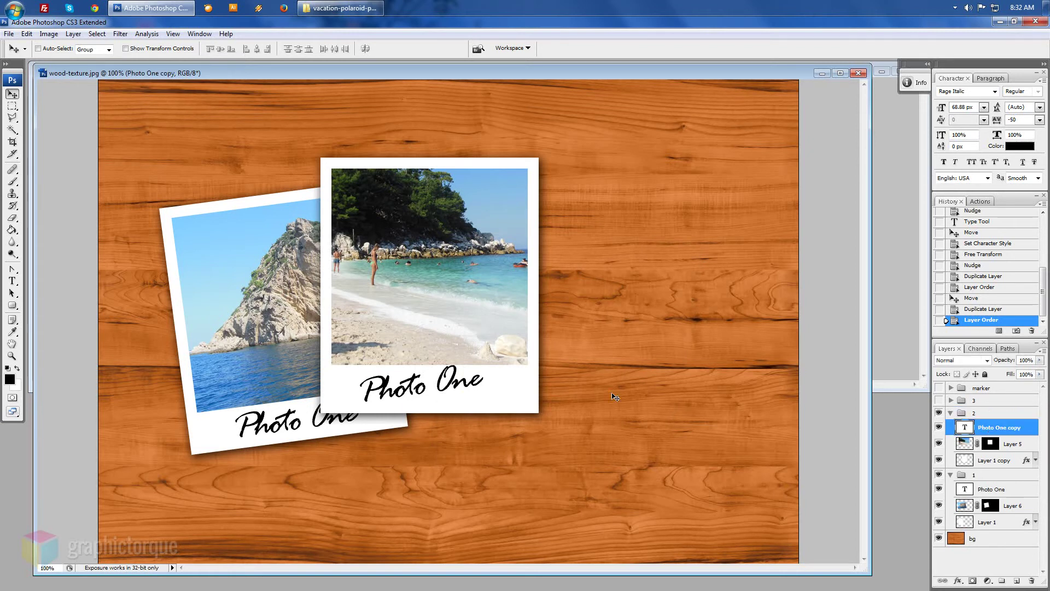
click(11, 282)
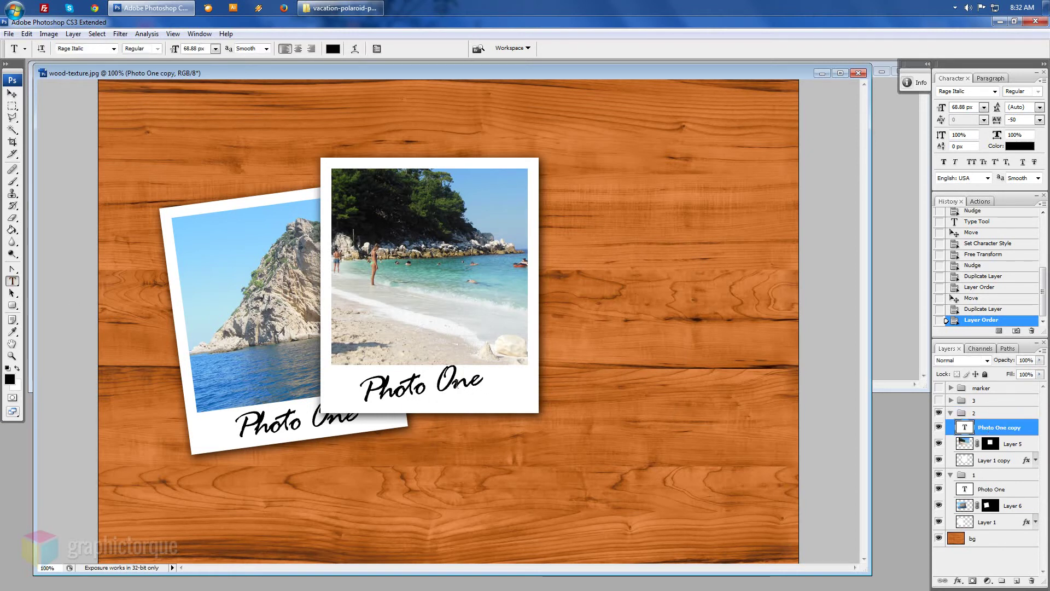
double_click(470, 383)
text(Tw)
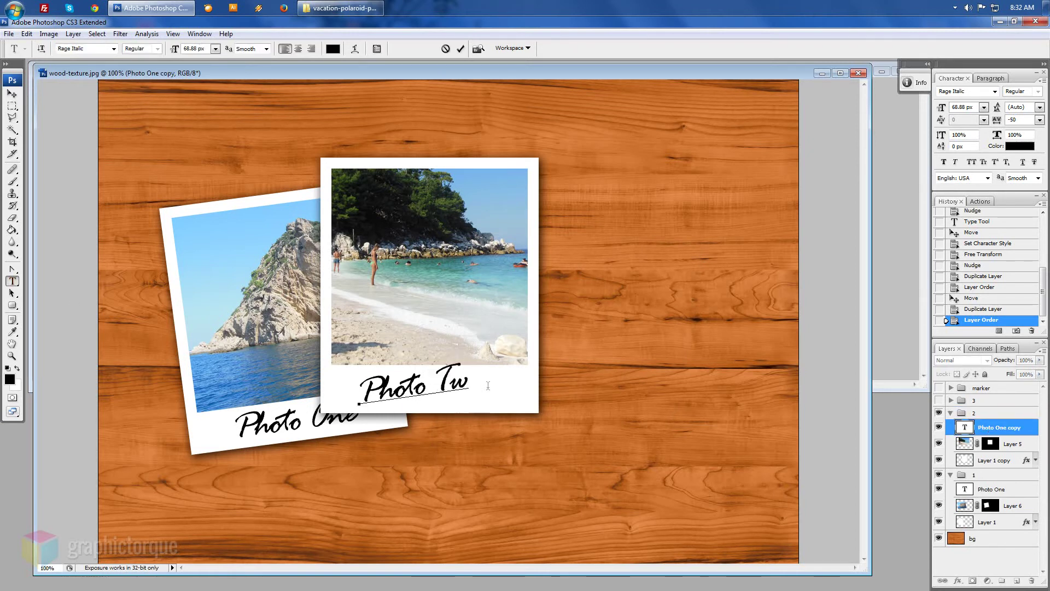
text(o)
click(12, 93)
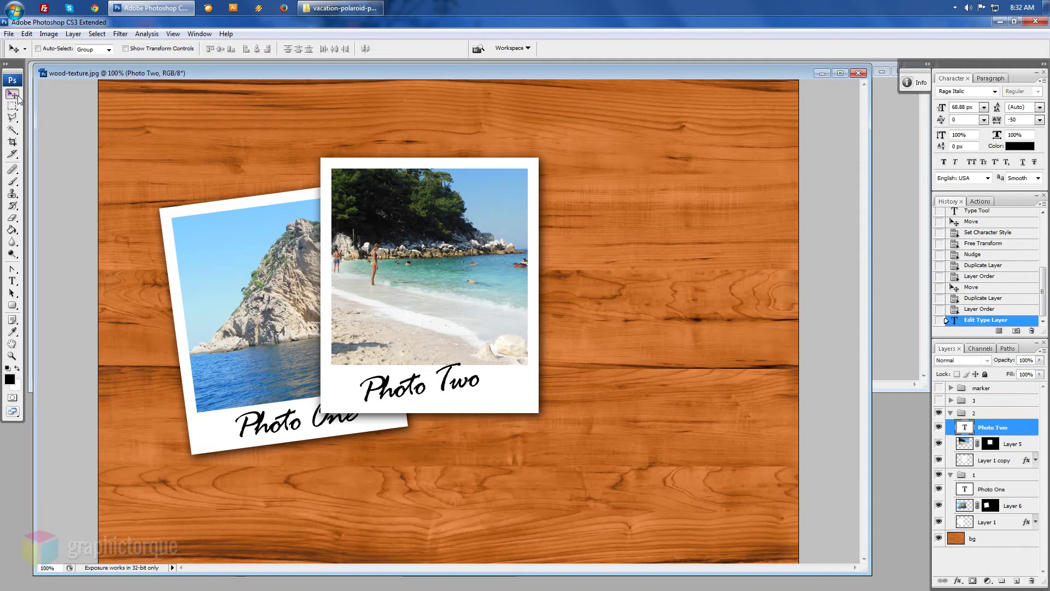
- Rotate the Photo Two caption about 4 degrees clockwise and nudge it into place
drag(427, 386, 430, 388)
key(ctrl+t)
drag(539, 481, 532, 490)
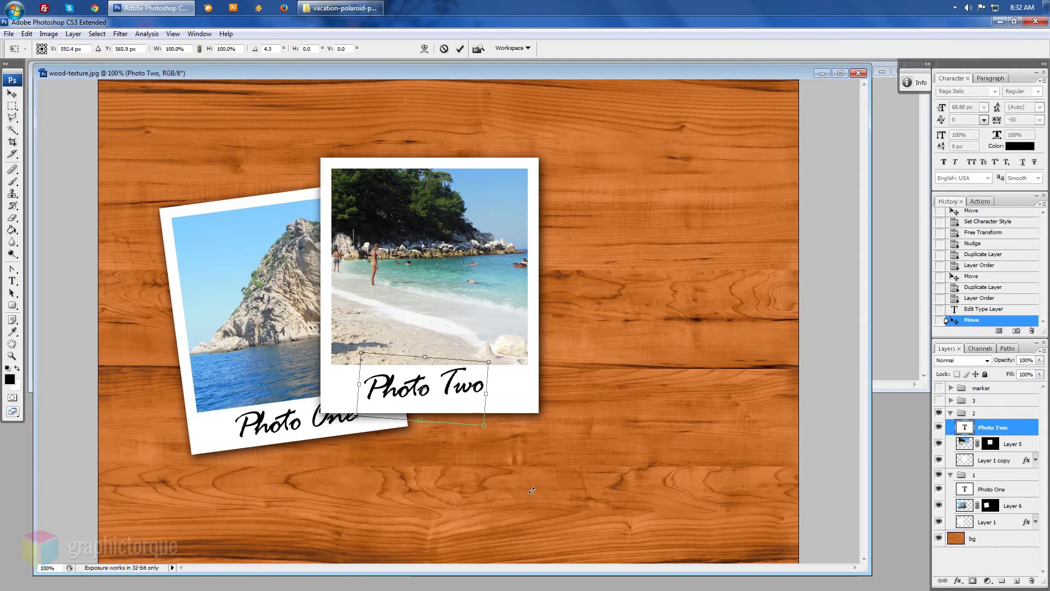
key(Right)
key(Right)
key(Return)
key(Right)
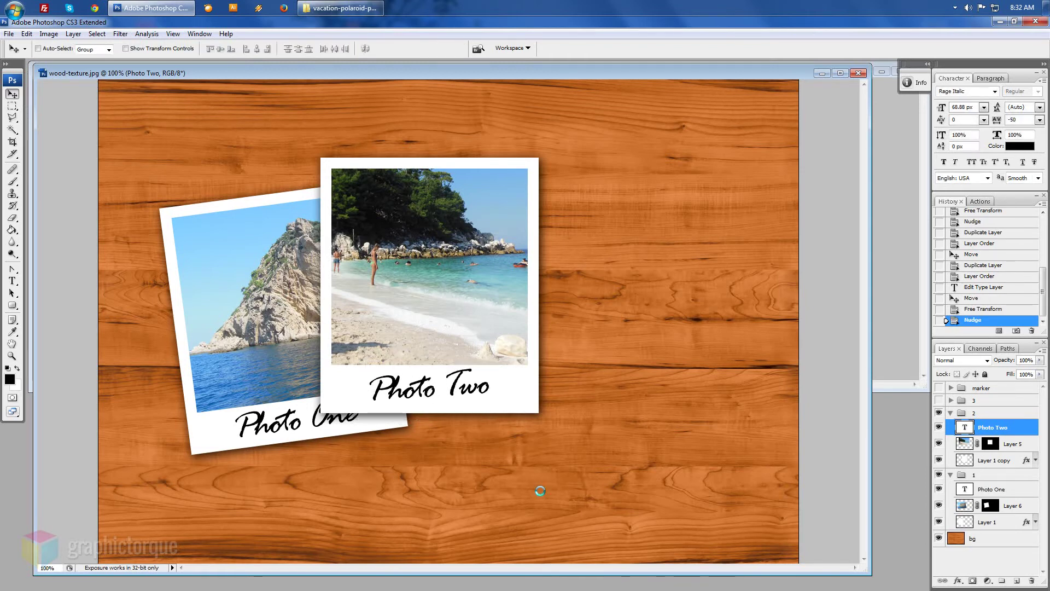
- Show group 3 and move the Photo One copy 2 caption onto the sunset polaroid's bottom
click(951, 413)
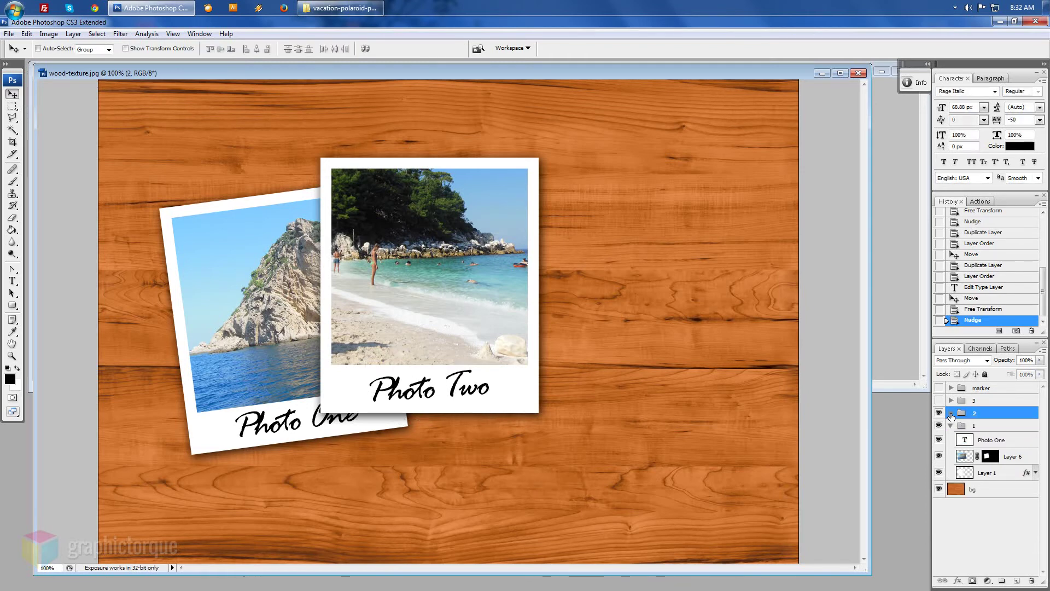
click(950, 400)
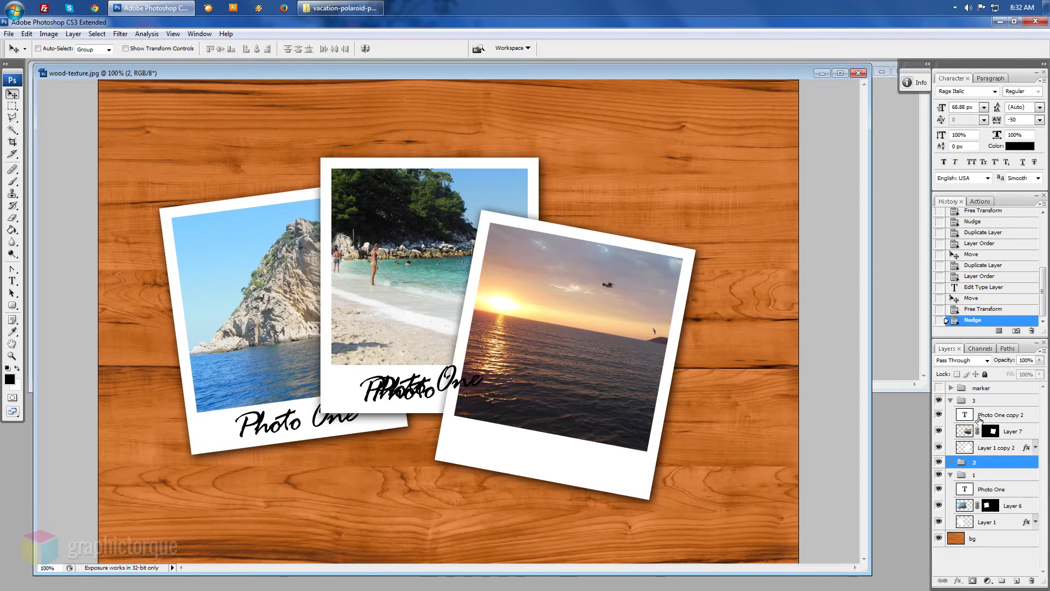
click(991, 414)
drag(416, 388, 517, 457)
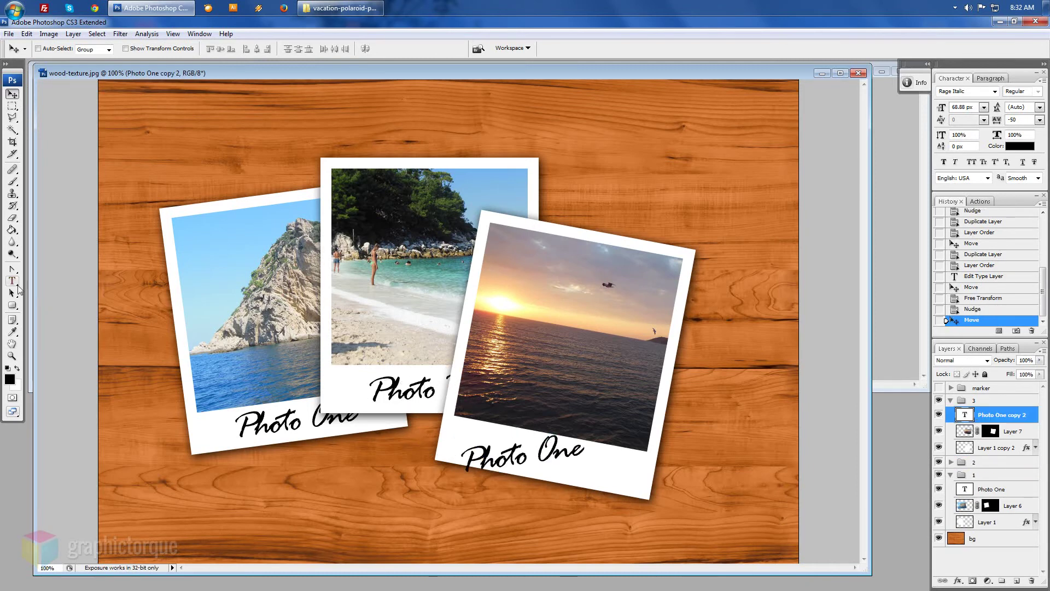
- Retype the sunset caption so it reads 'Photo Sunset'
click(18, 285)
drag(530, 445, 583, 448)
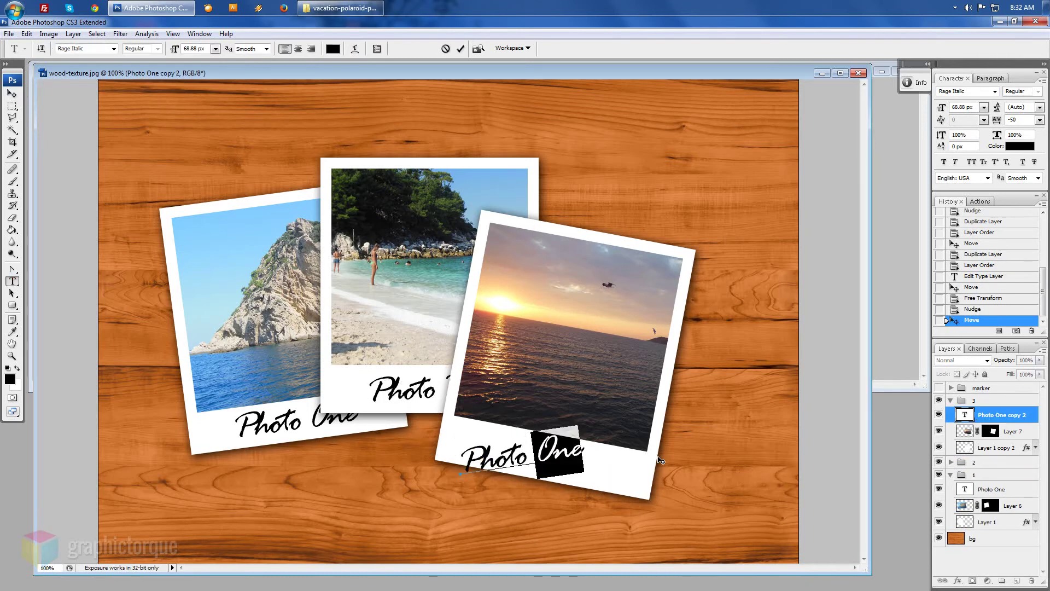
text(Su)
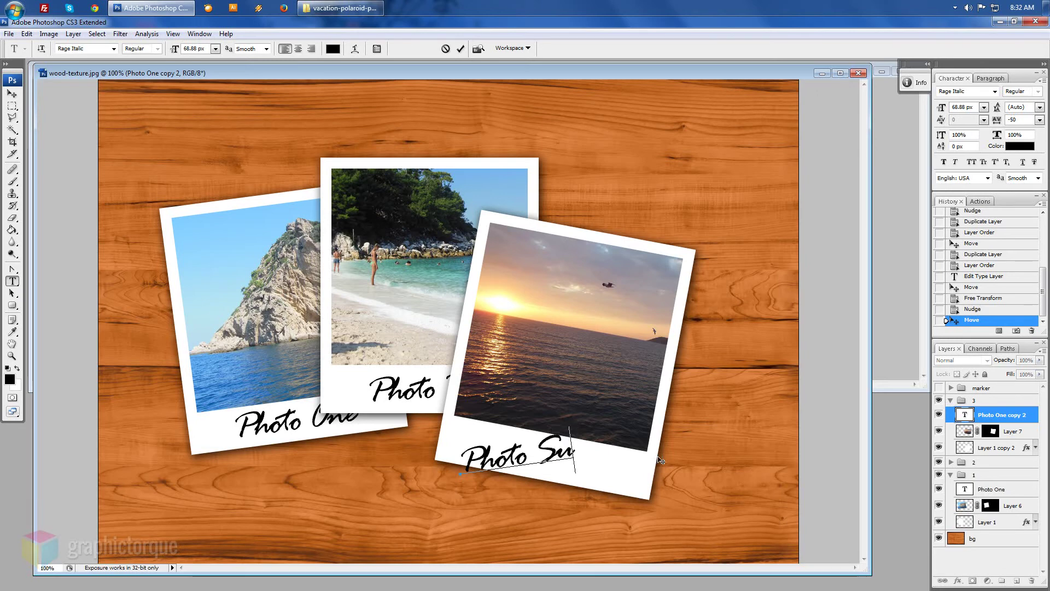
text(nset)
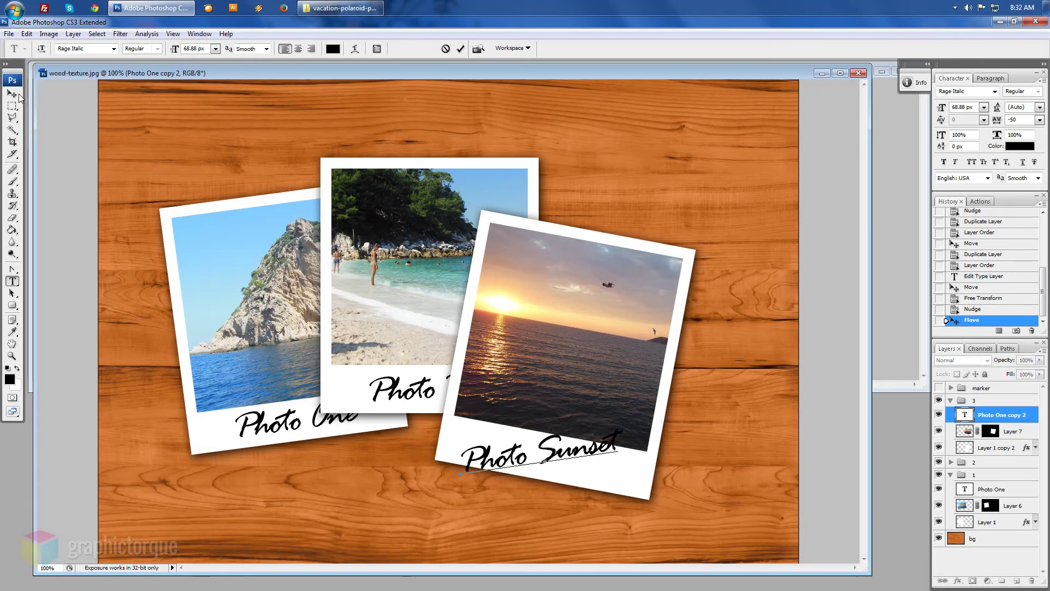
click(13, 94)
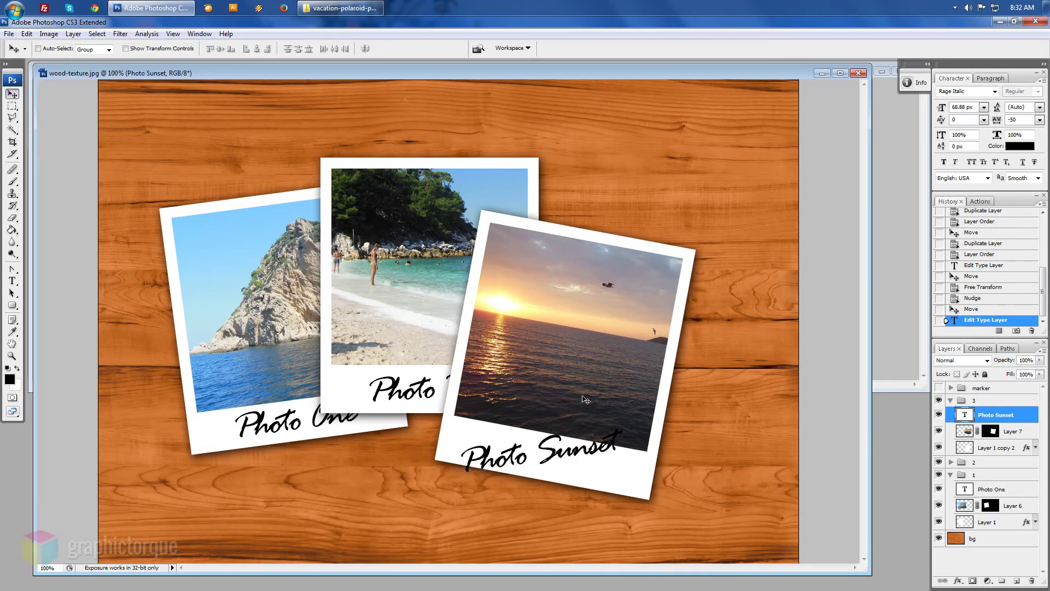
- Rotate the Photo Sunset caption to match the polaroid's tilt and nudge it into position
key(ctrl+t)
drag(586, 400, 639, 420)
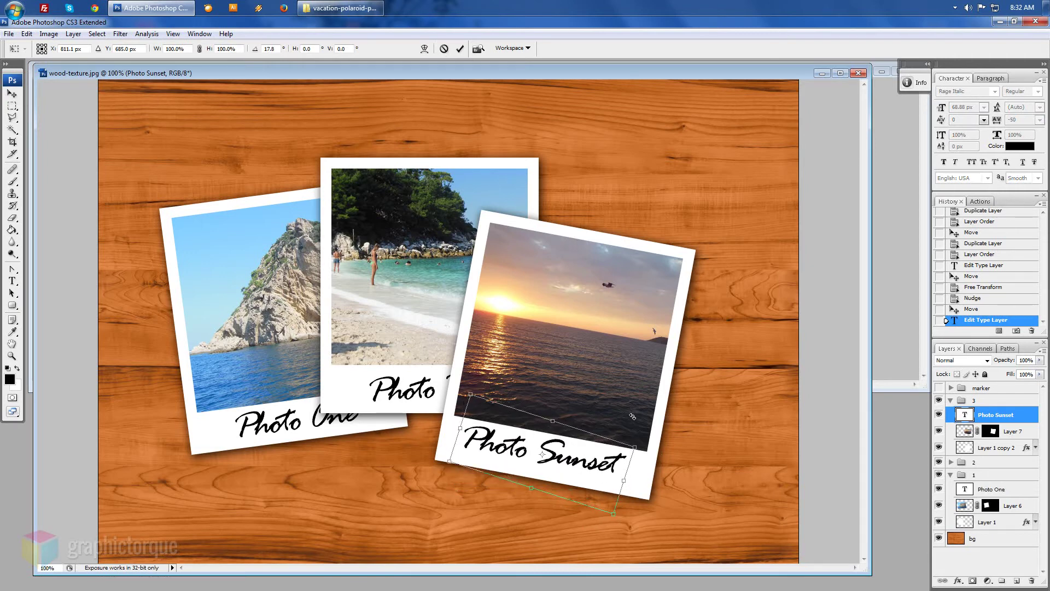
key(Return)
key(Down)
key(Right)
key(Up)
key(Up)
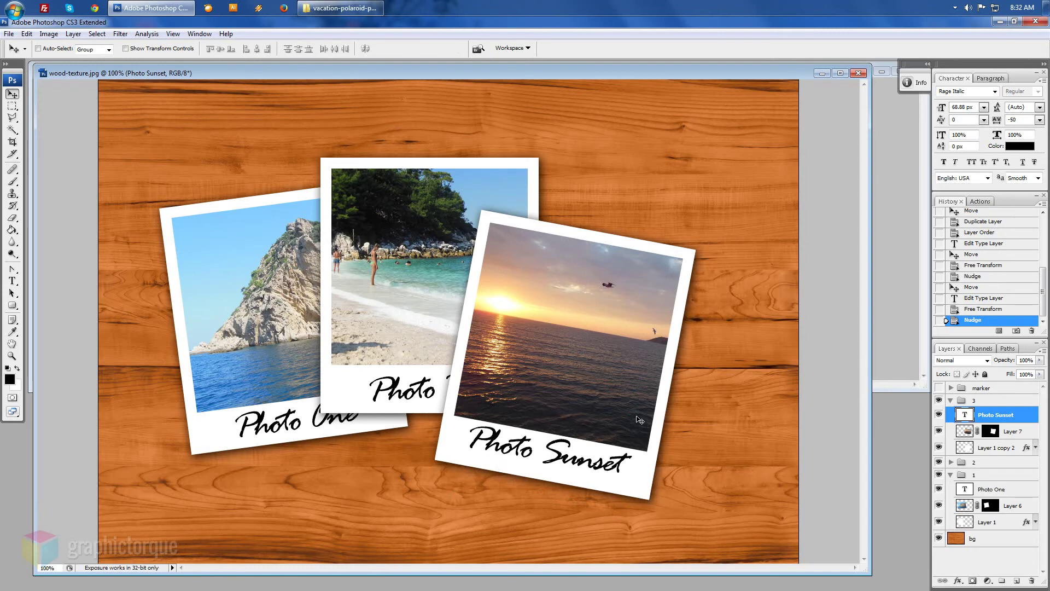
key(Left)
key(Left)
key(Up)
key(Up)
key(Left)
key(Left)
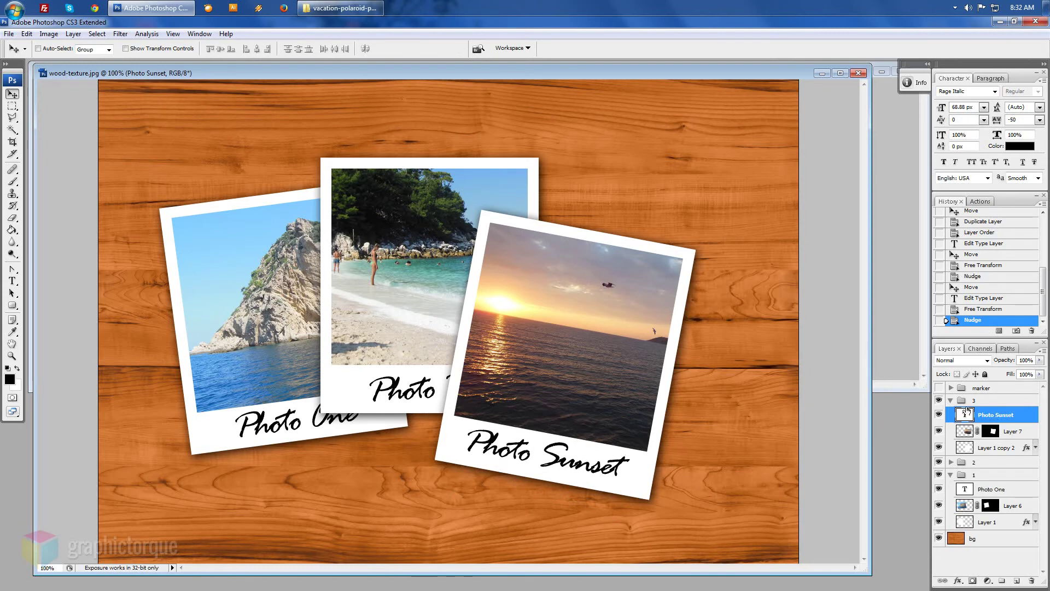
- Shift the sunset polaroid group slightly right and make the marker pen visible
click(952, 401)
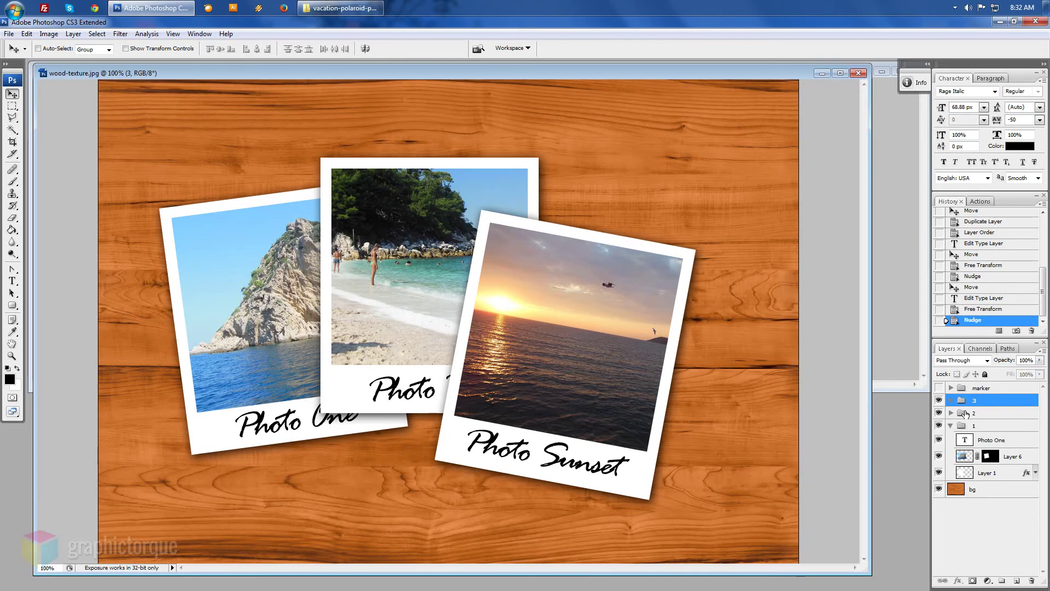
key(Right)
key(Right)
key(Right)
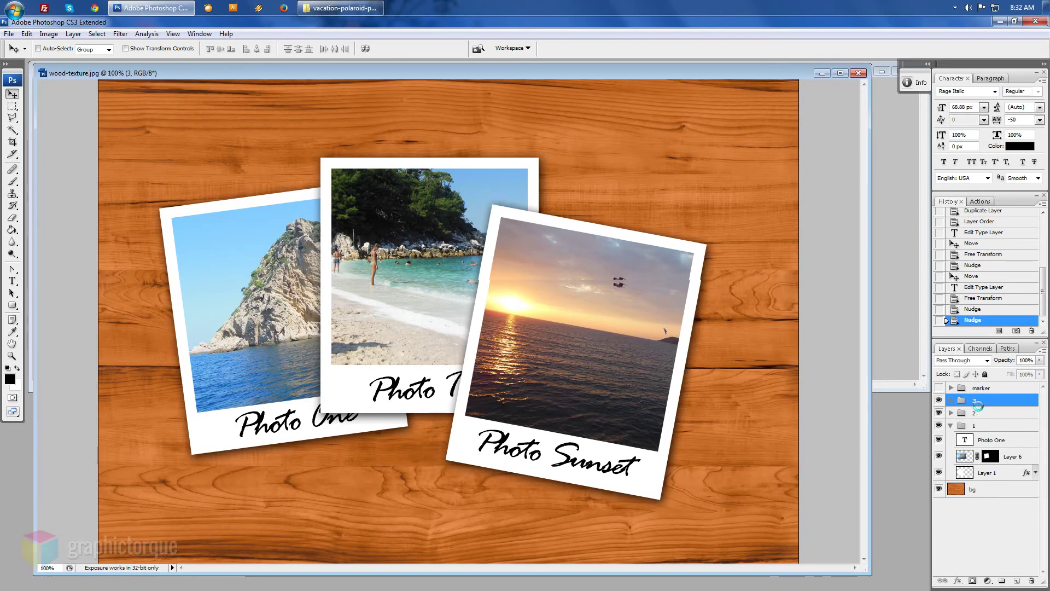
key(Right)
key(Right)
key(Right)
key(Right)
key(Right)
key(Right)
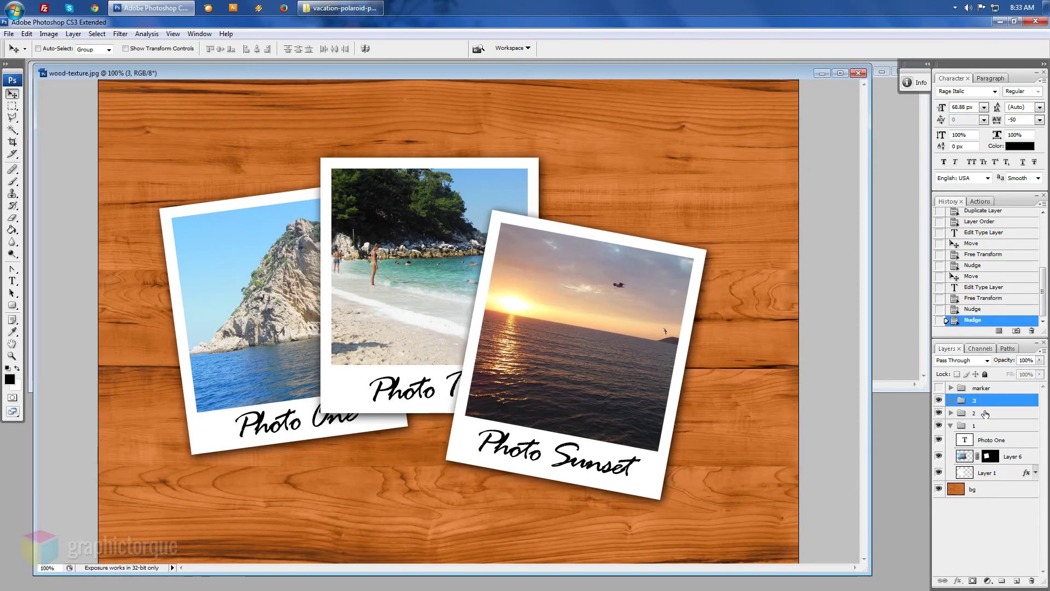
click(939, 388)
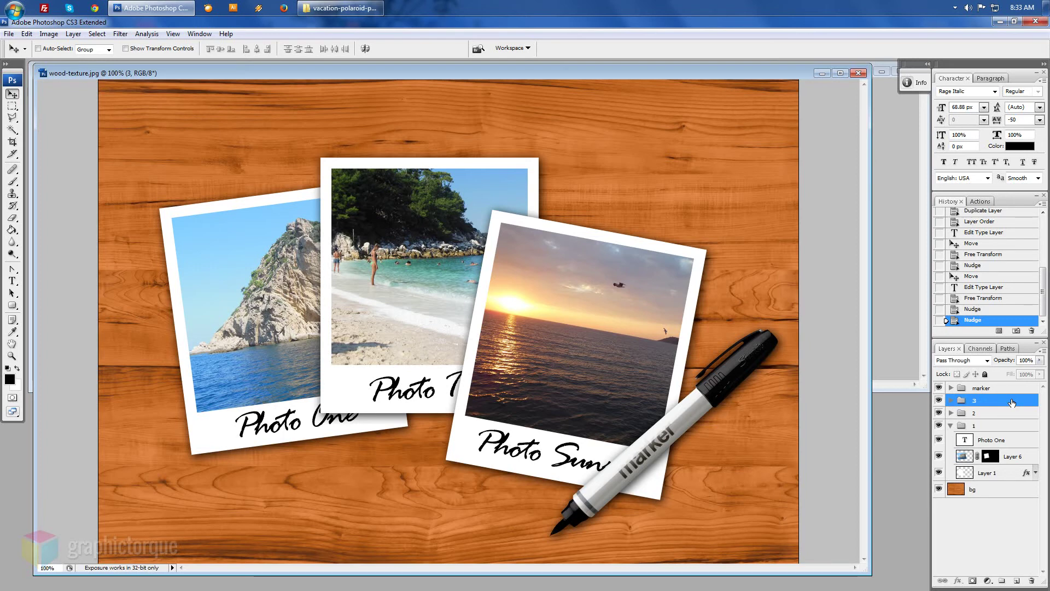
key(ctrl+minus)
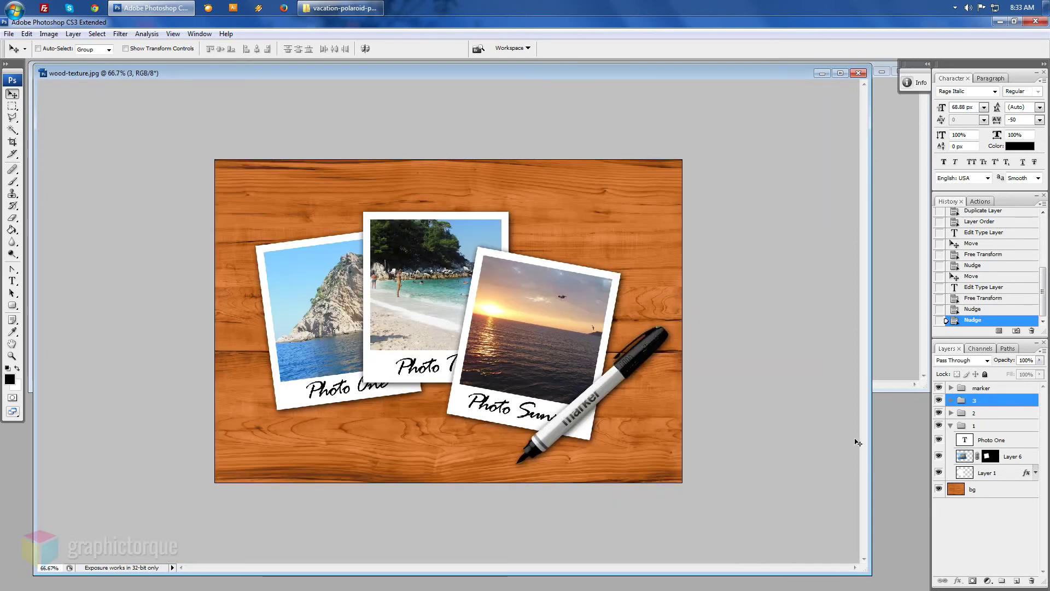
- Create a layer group named 'background' above bg and move the bg wood layer into it
click(999, 490)
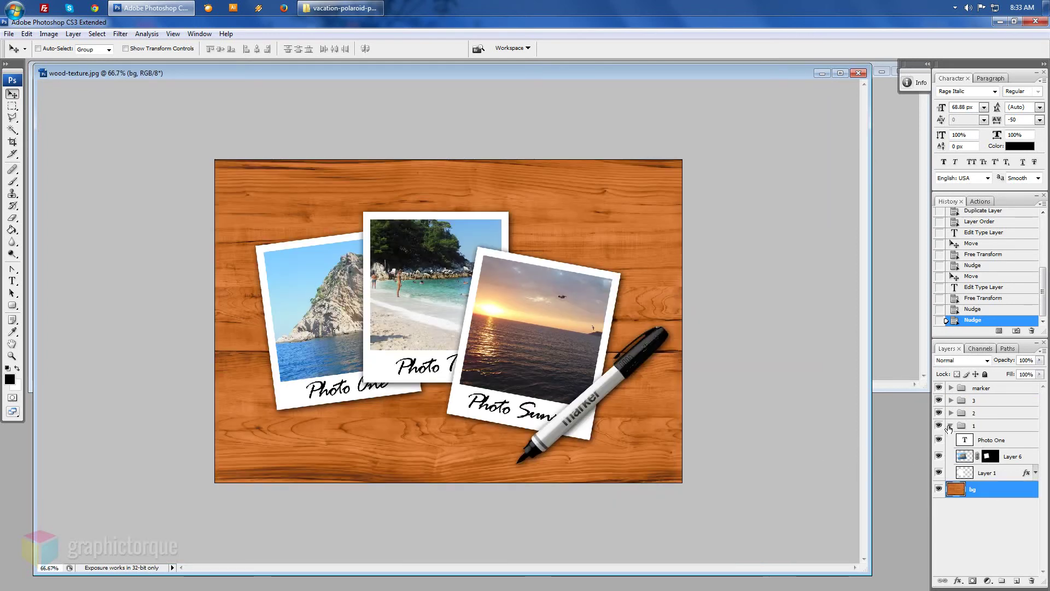
click(952, 426)
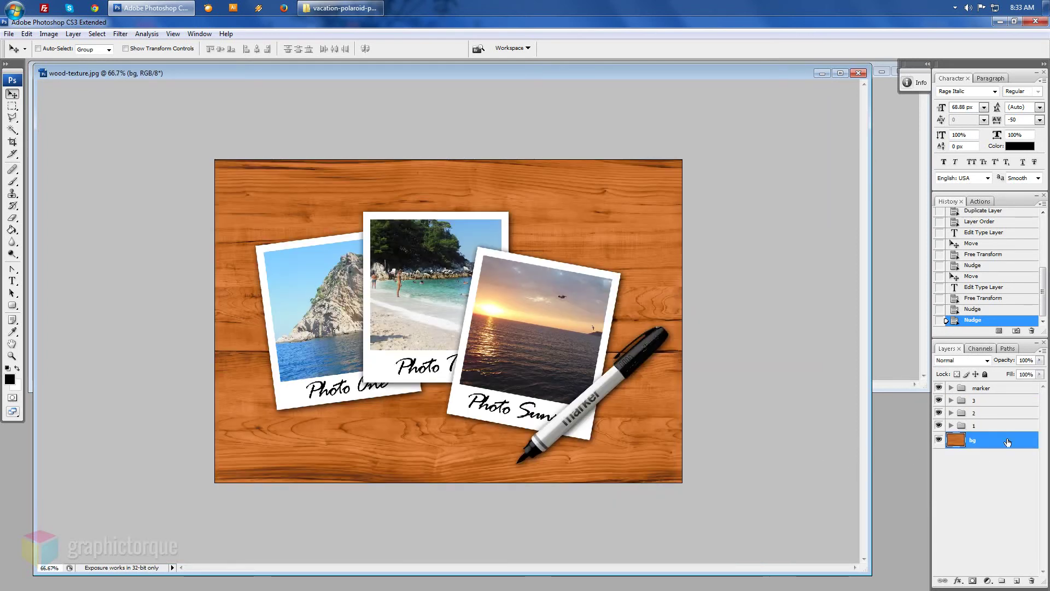
click(1003, 581)
double_click(982, 438)
text(b)
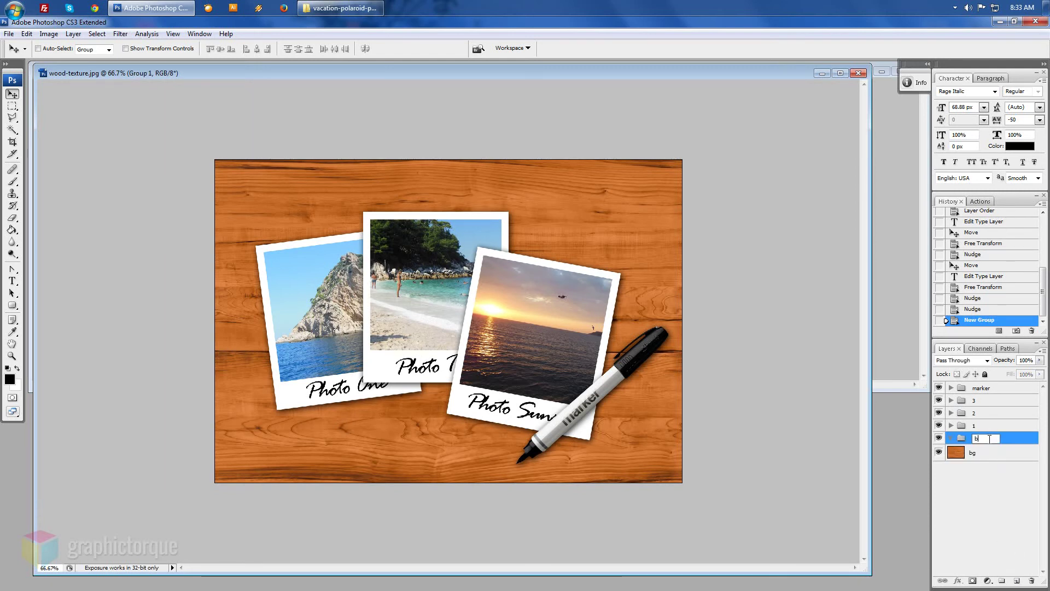
text(ackground)
key(Return)
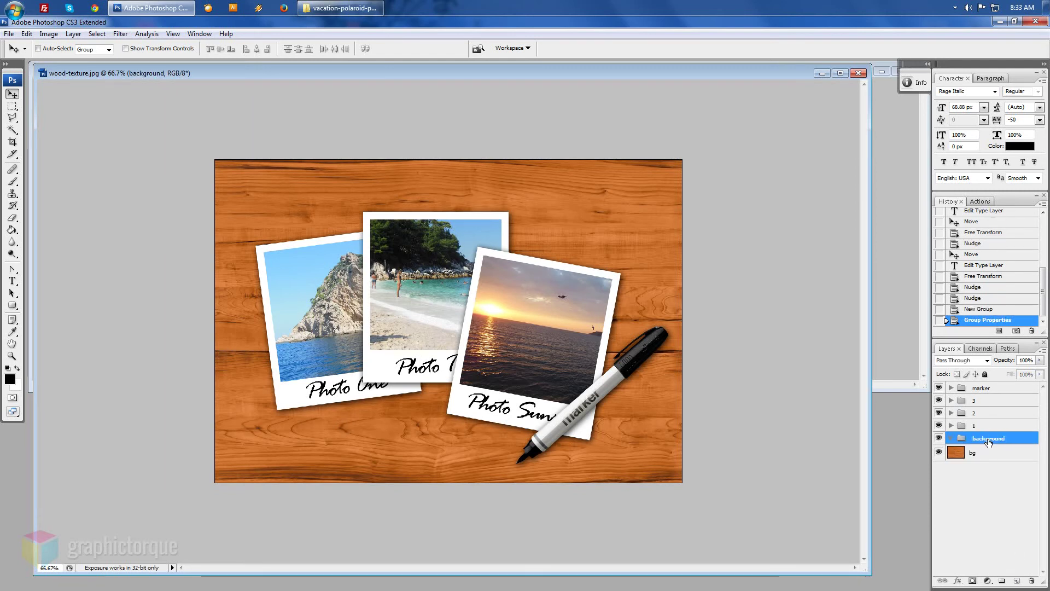
click(995, 454)
drag(994, 454, 1011, 442)
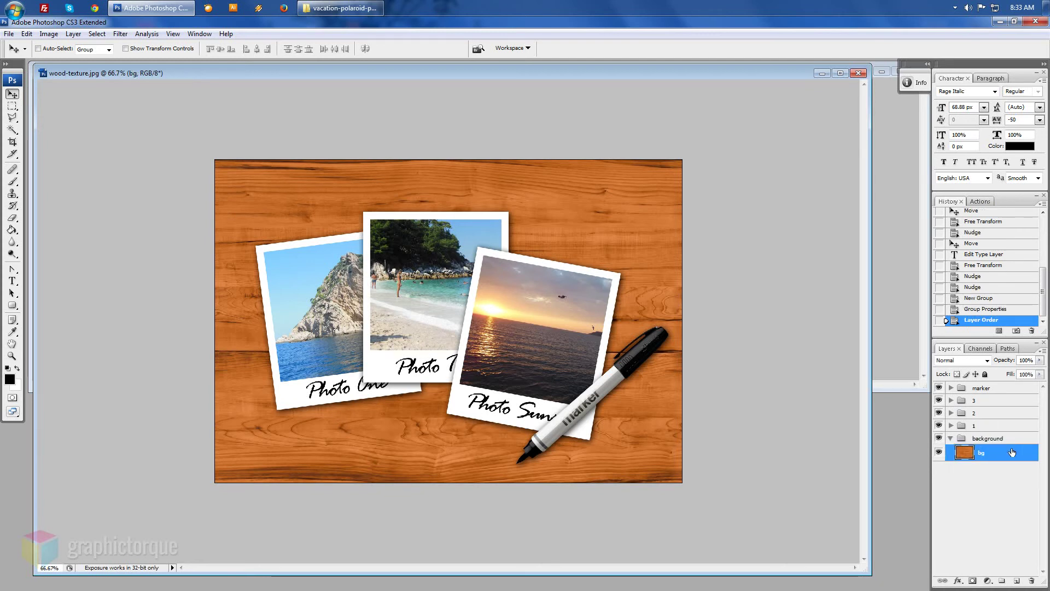
- Pick a dark brown foreground colour and paint-bucket fill a new layer with it
click(9, 379)
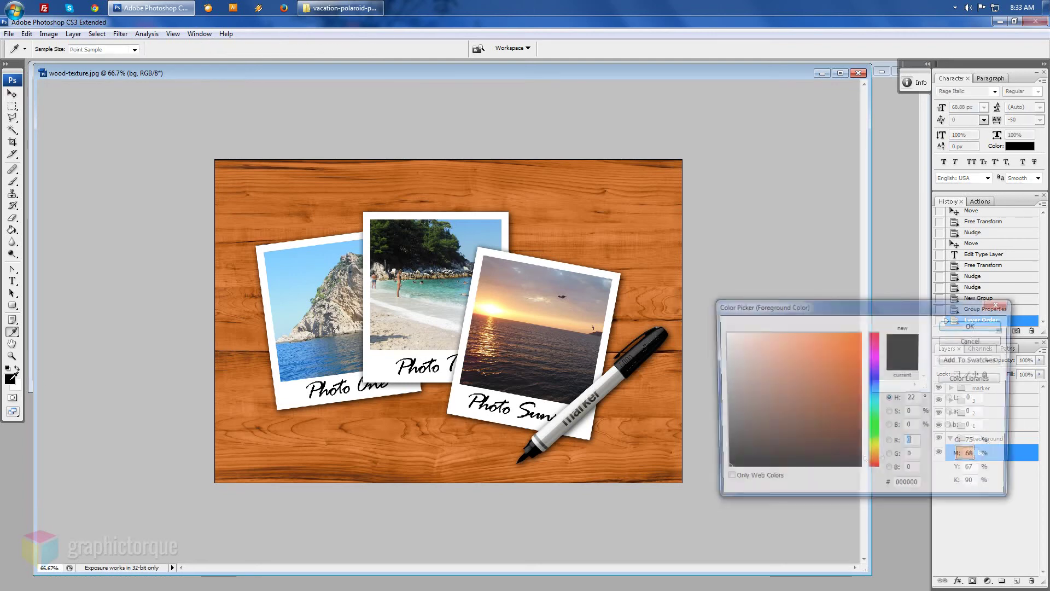
click(663, 394)
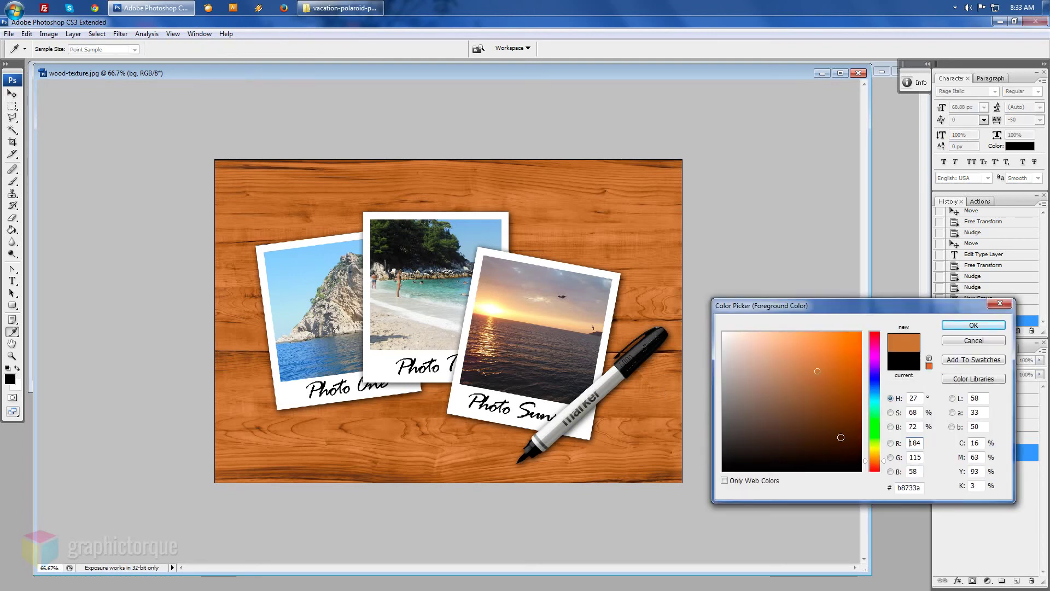
click(844, 441)
drag(841, 441, 806, 443)
key(Return)
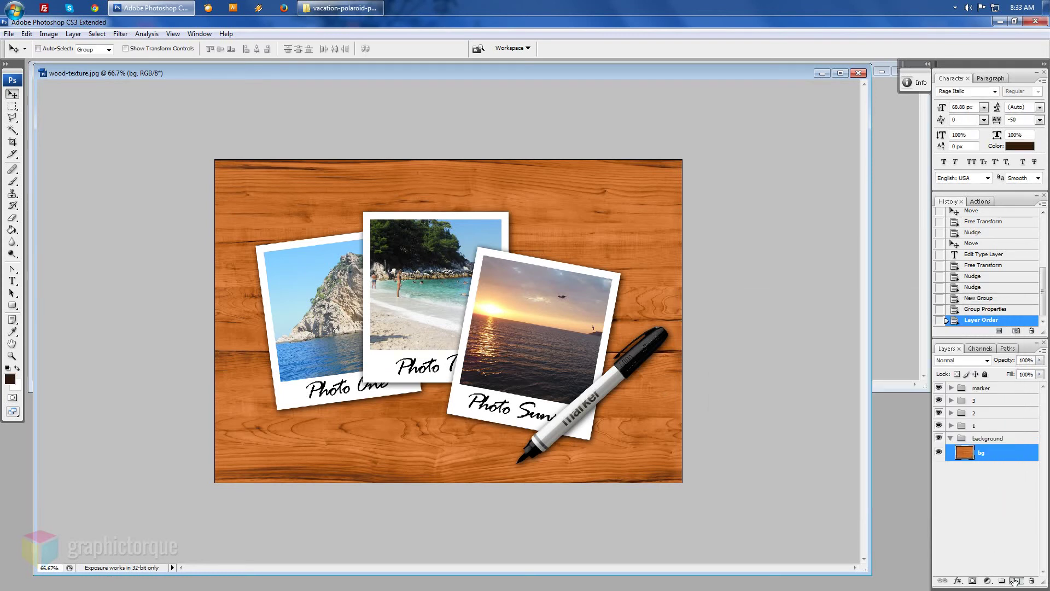
click(1015, 581)
click(12, 230)
click(244, 316)
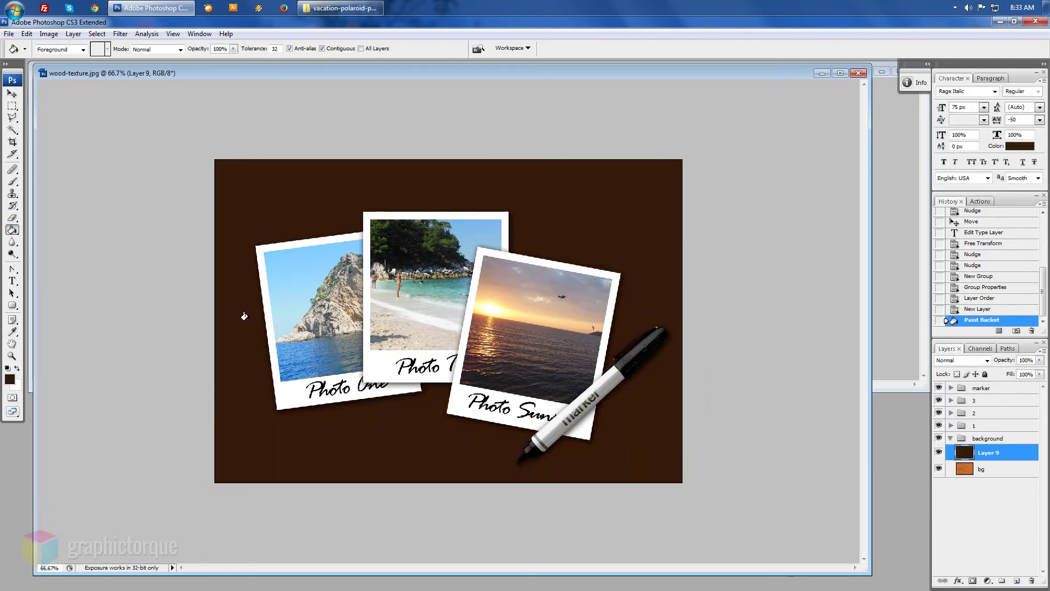
- Cycle the brown Layer 9's blend modes and settle on Difference to darken the wood
click(955, 361)
key(Up)
key(Up)
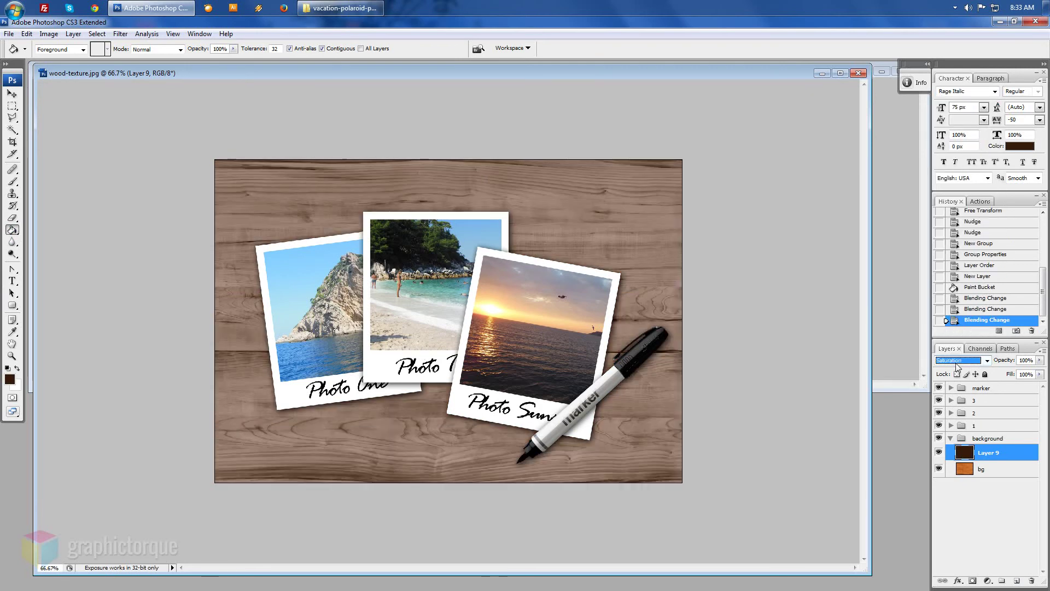
key(Up)
key(Up)
key(Up)
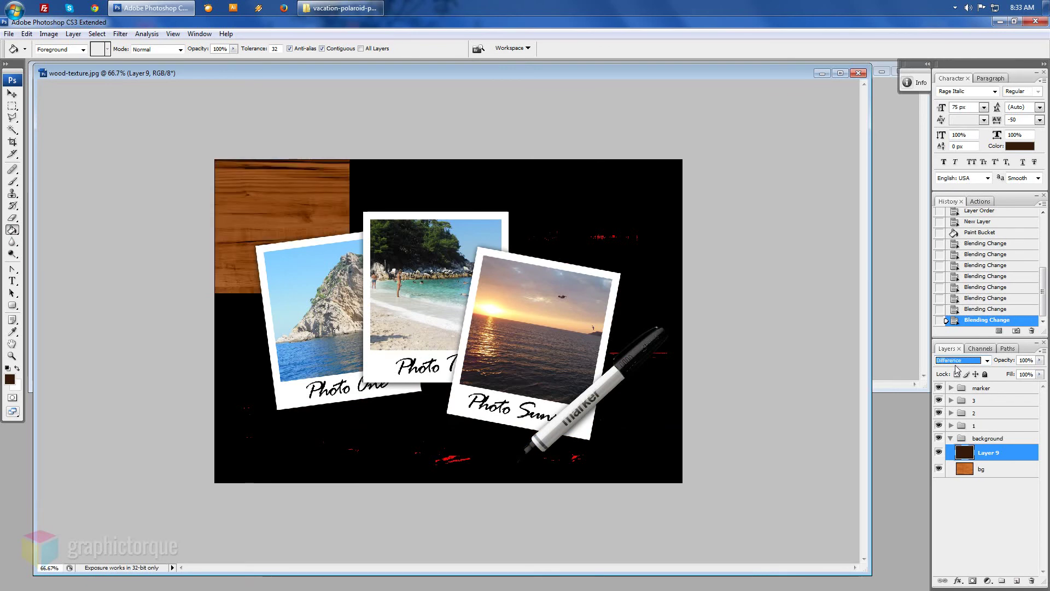
key(Up)
key(Up)
key(Up)
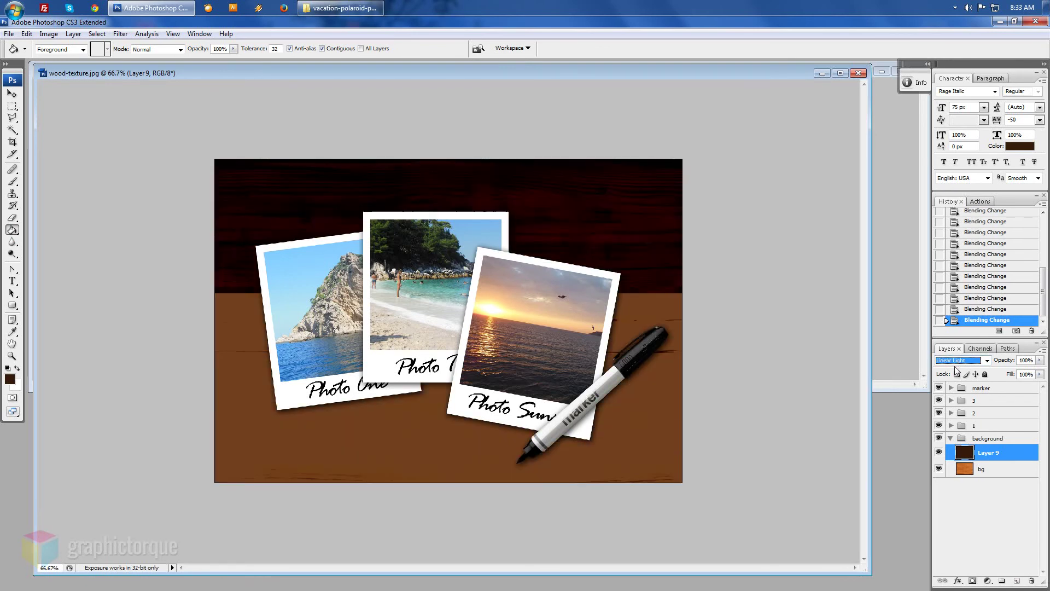
key(Up)
key(Up)
key(Up)
key(Up)
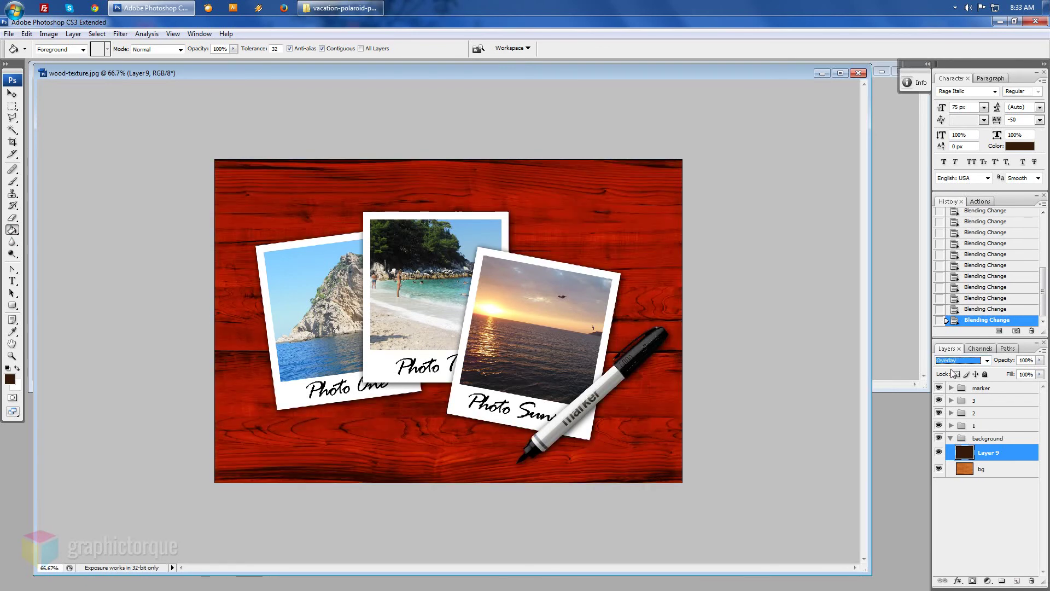
key(Up)
key(Down)
key(Up)
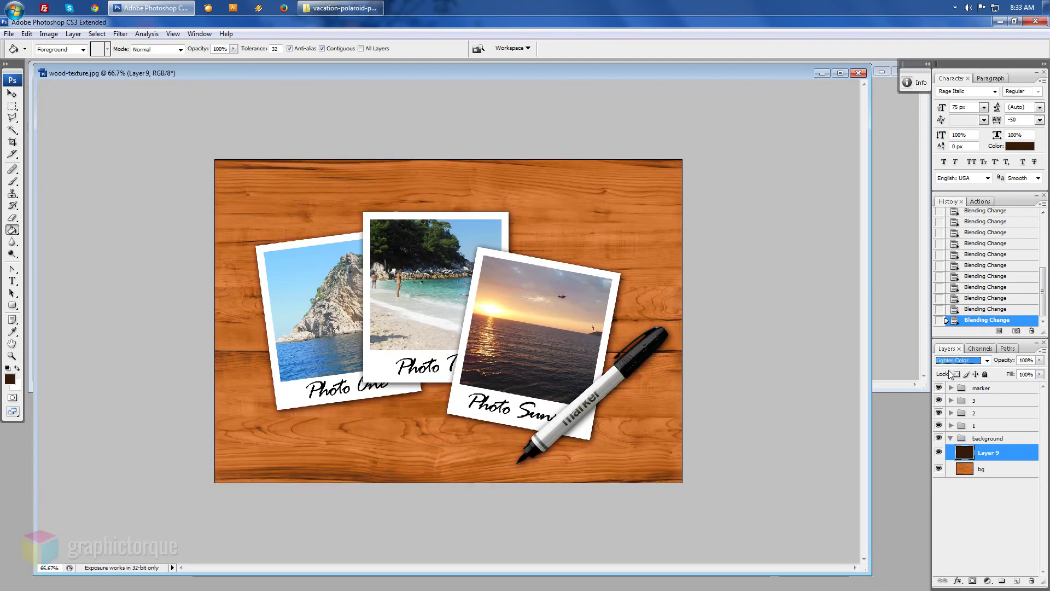
key(Up)
key(Up)
key(Down)
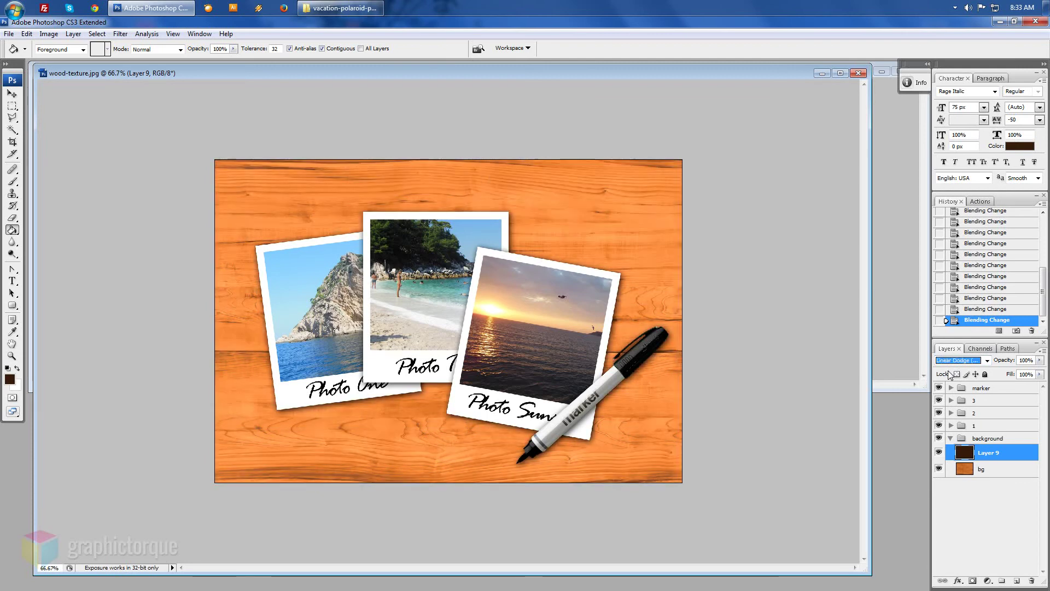
key(Up)
key(Up)
key(Up)
key(Up)
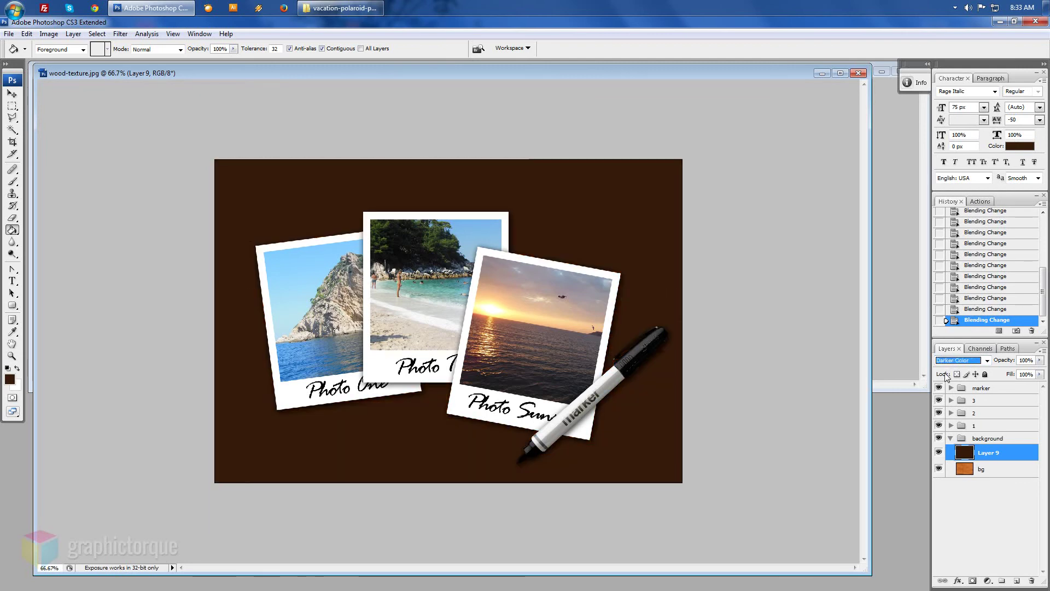
key(Up)
key(Down)
key(Down)
key(Down)
key(Down)
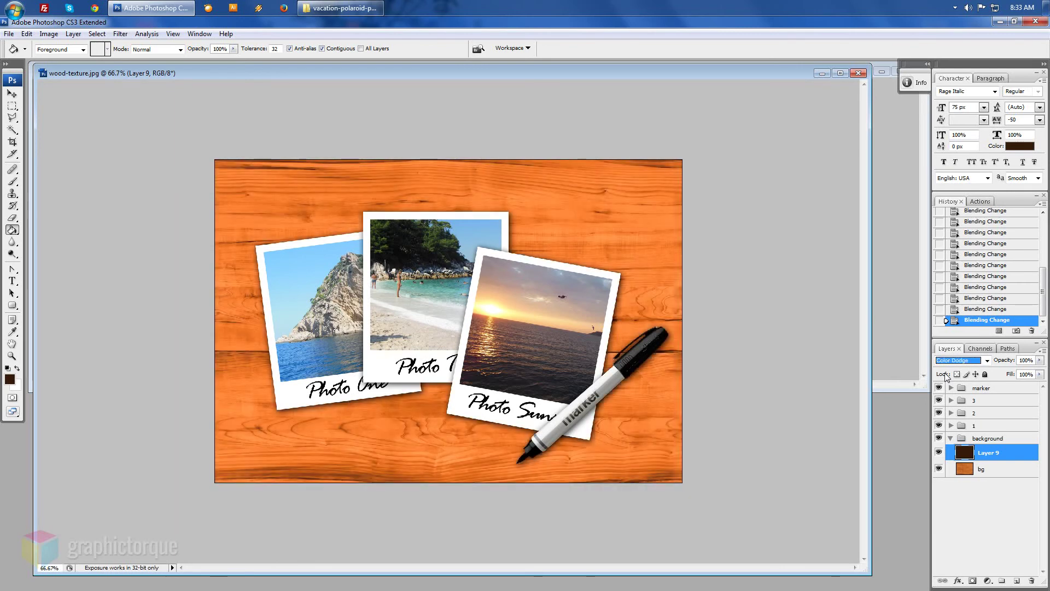
key(Down)
key(Down)
key(Down)
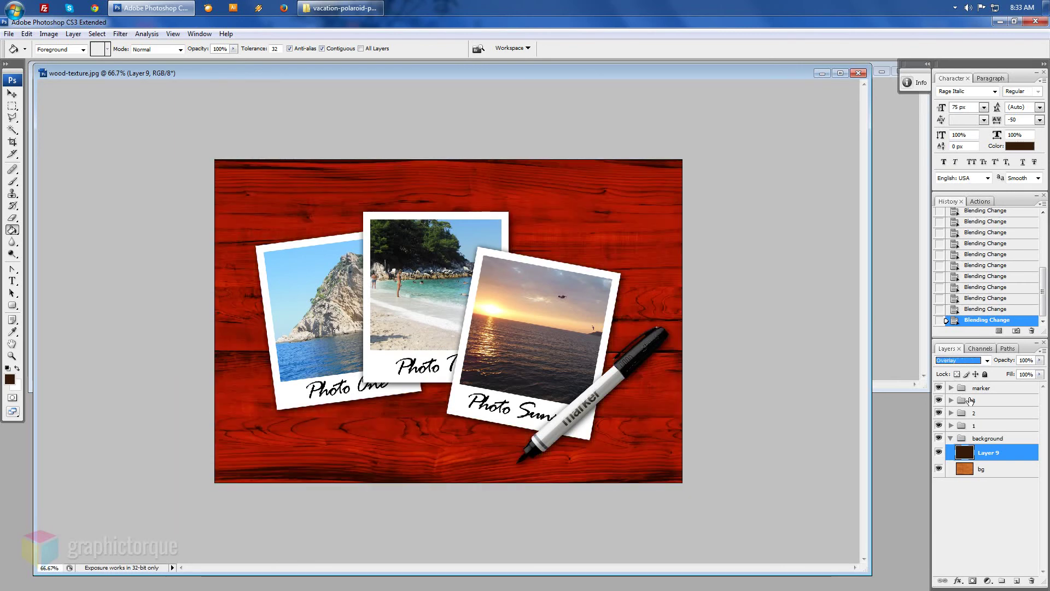
key(Down)
key(Down)
key(Down)
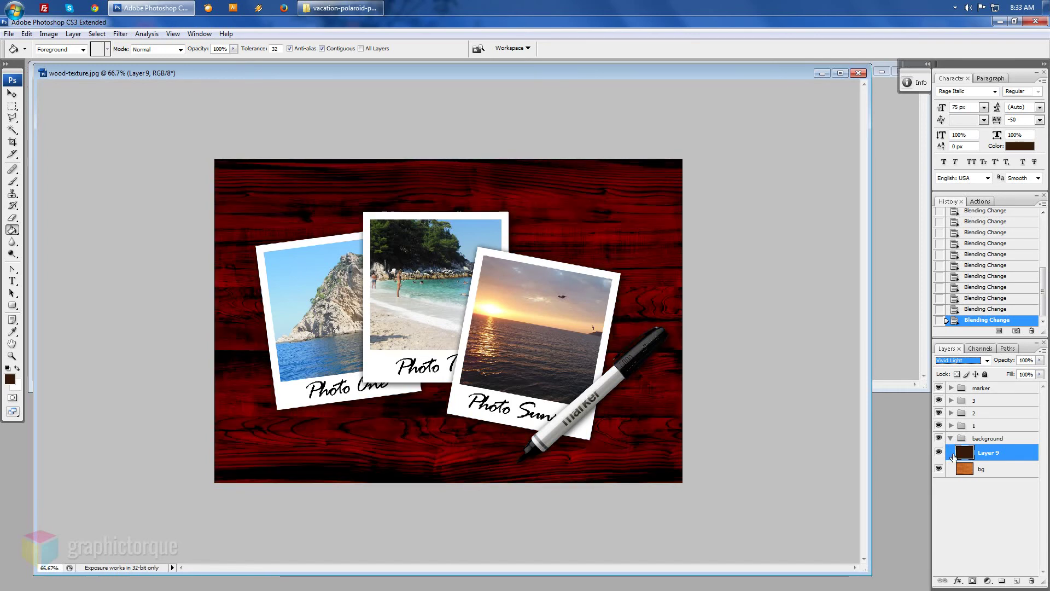
key(Down)
key(Down)
key(Down)
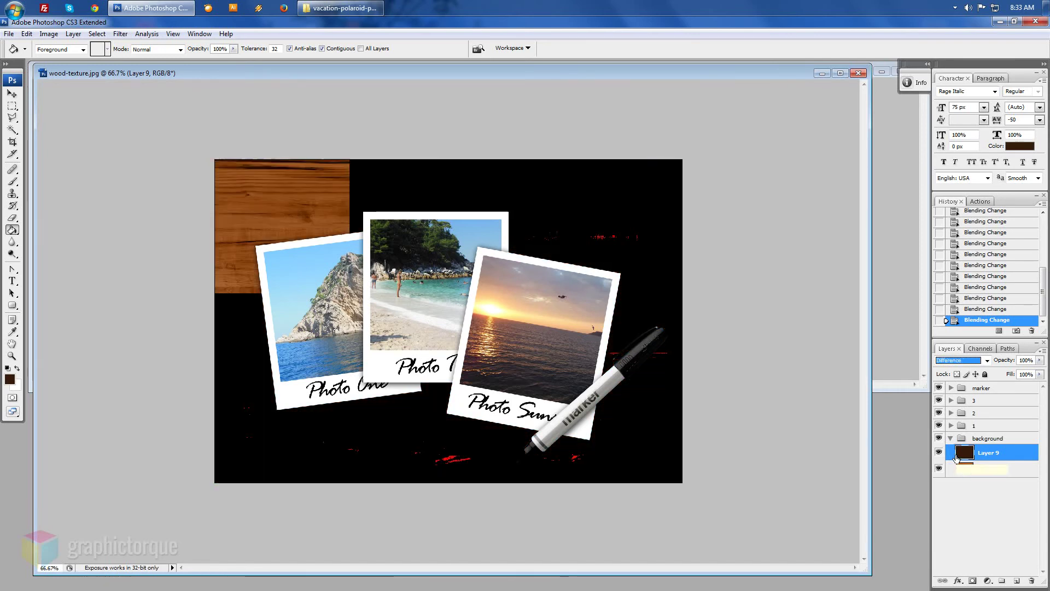
key(Down)
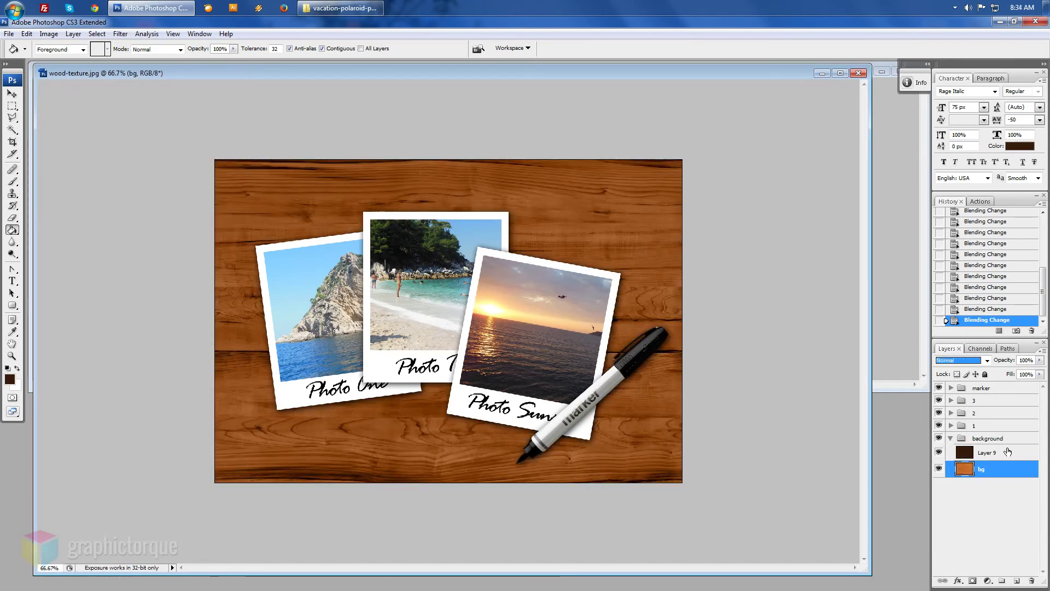
click(996, 474)
key(alt+bracketright)
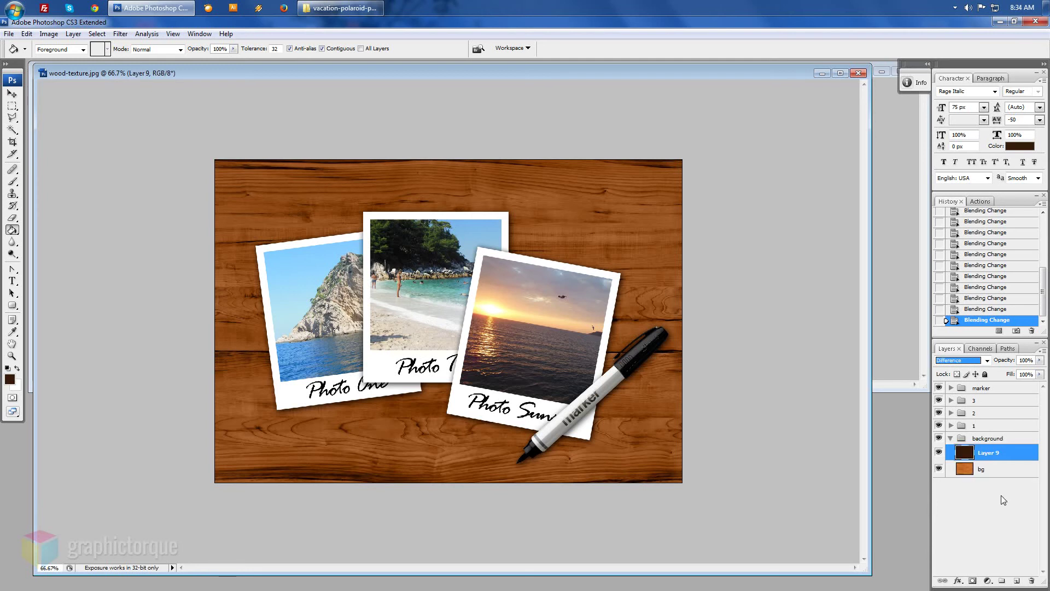
- Add a Hue/Saturation adjustment layer, trying hue and lightness shifts before returning hue to 0
click(987, 581)
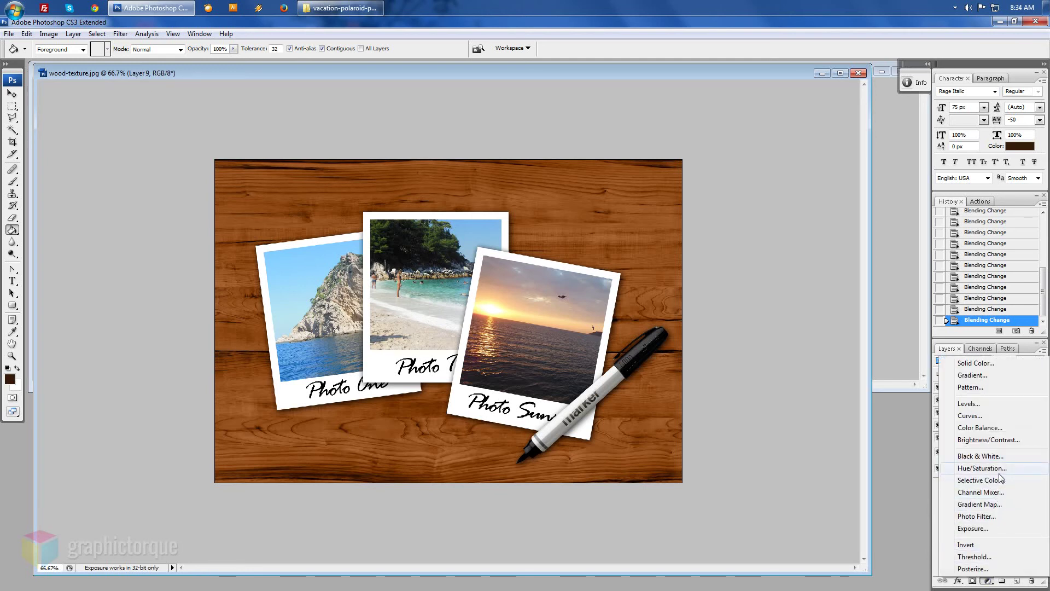
click(982, 468)
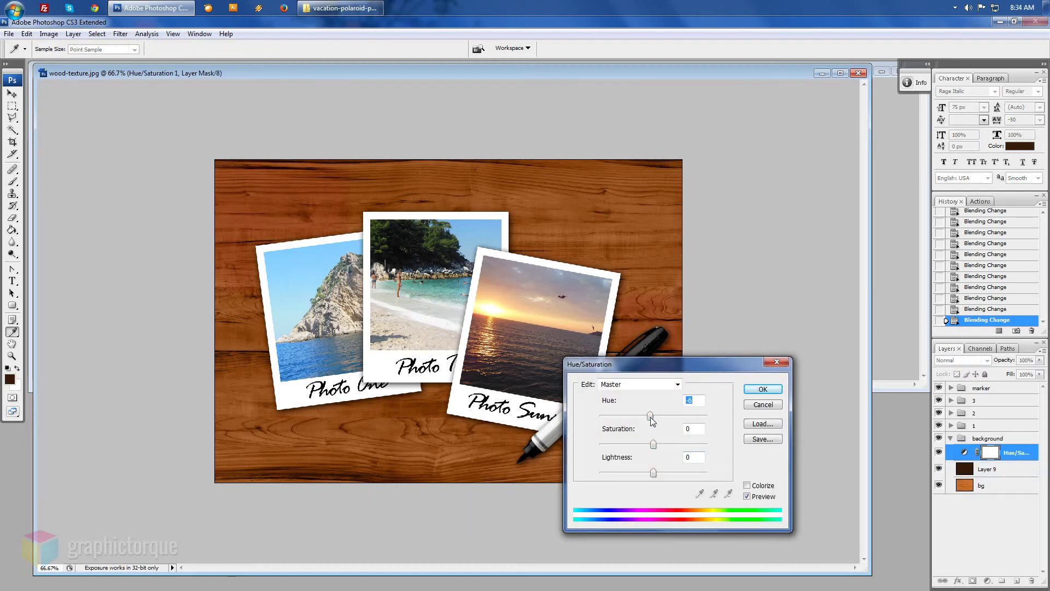
mouse_move(654, 416)
mouse_down()
mouse_move(667, 417)
mouse_move(653, 417)
mouse_up()
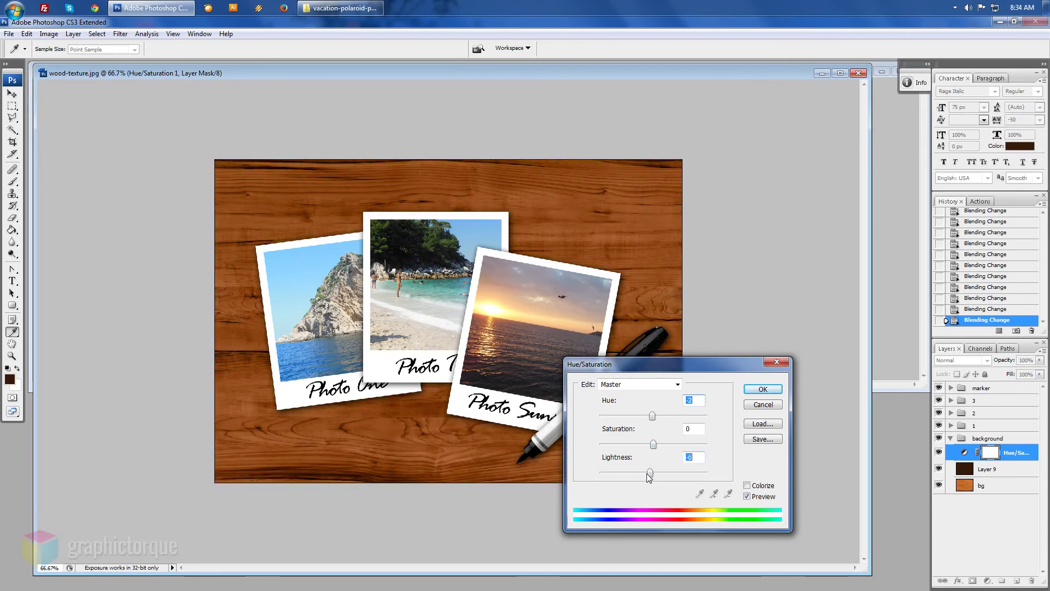
drag(653, 472, 641, 474)
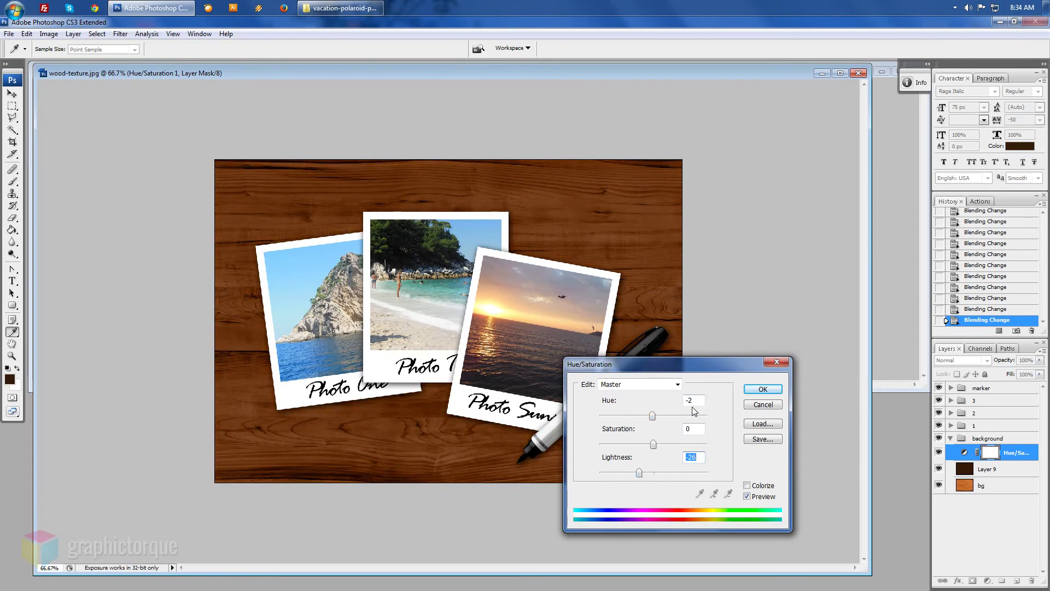
drag(652, 415, 654, 415)
mouse_move(711, 373)
mouse_down()
mouse_move(820, 214)
mouse_move(815, 228)
mouse_up()
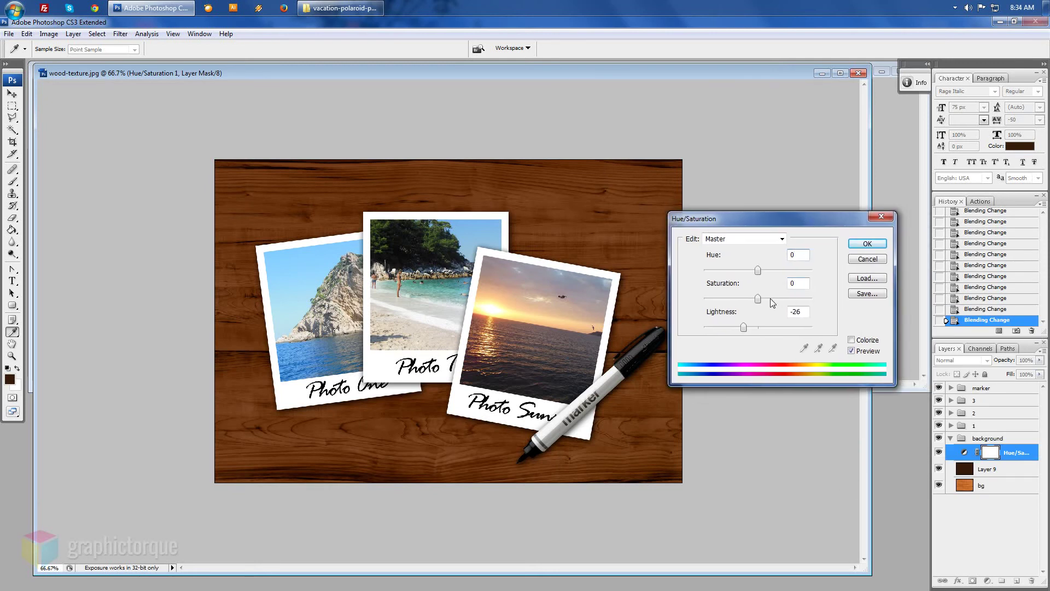
- Set Saturation 10 and Lightness -25 and apply the Hue/Saturation adjustment
drag(771, 298, 776, 300)
text(10)
drag(738, 330, 737, 330)
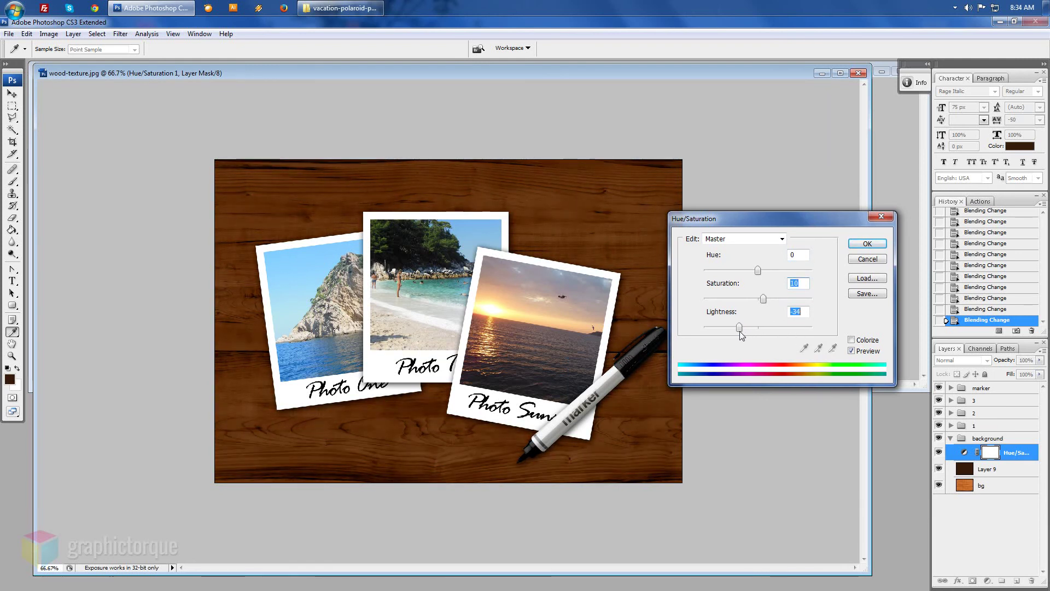
drag(740, 330, 740, 331)
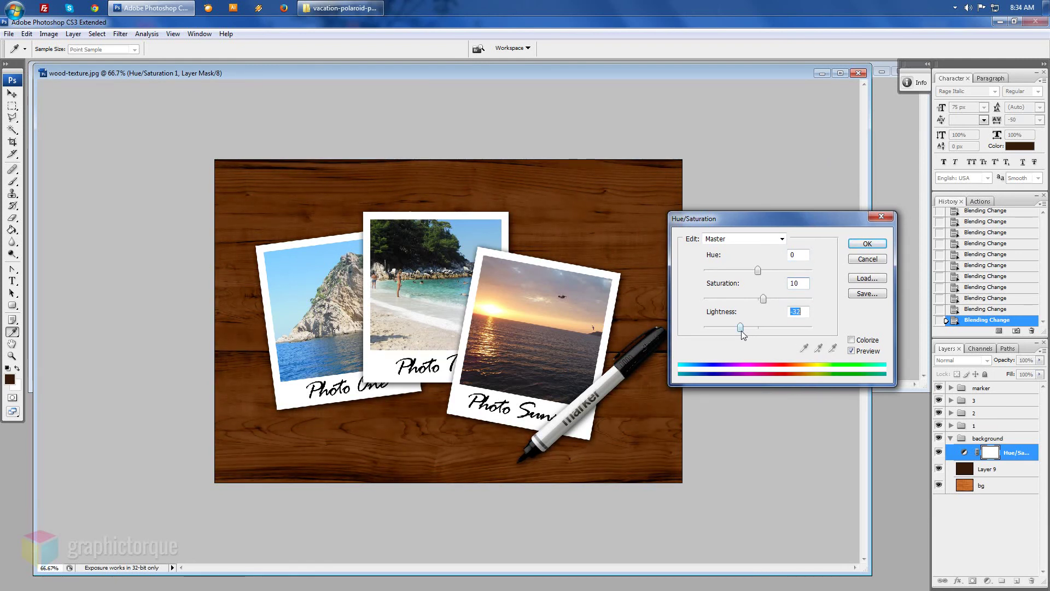
text(25)
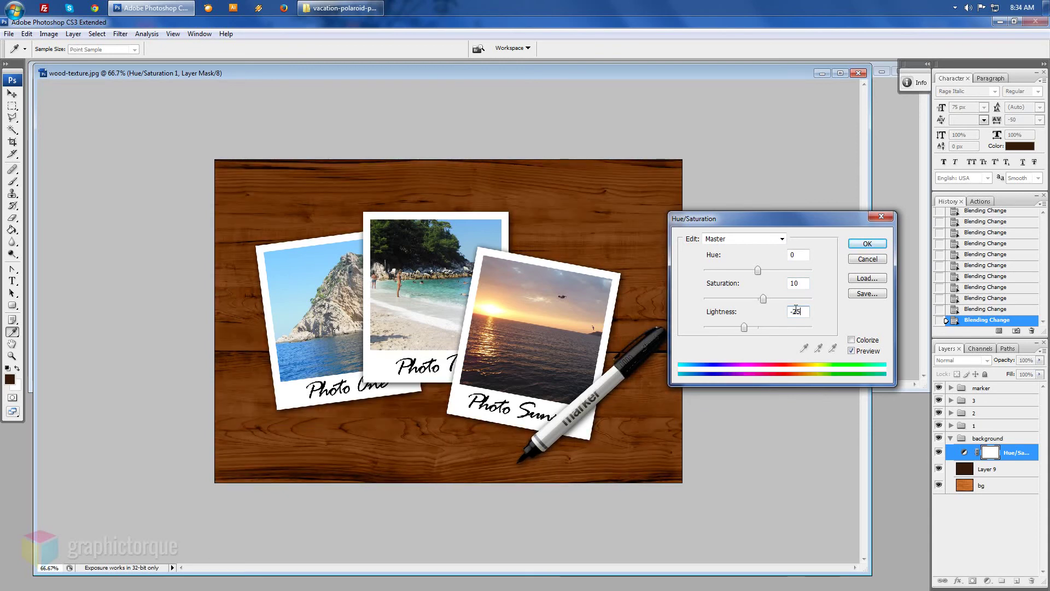
click(857, 247)
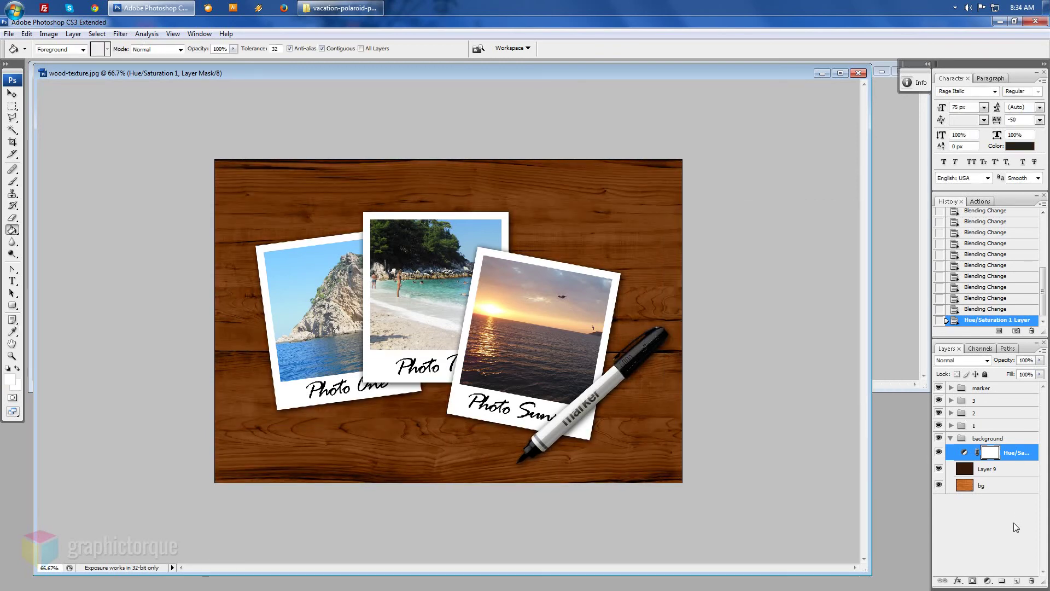
click(1017, 582)
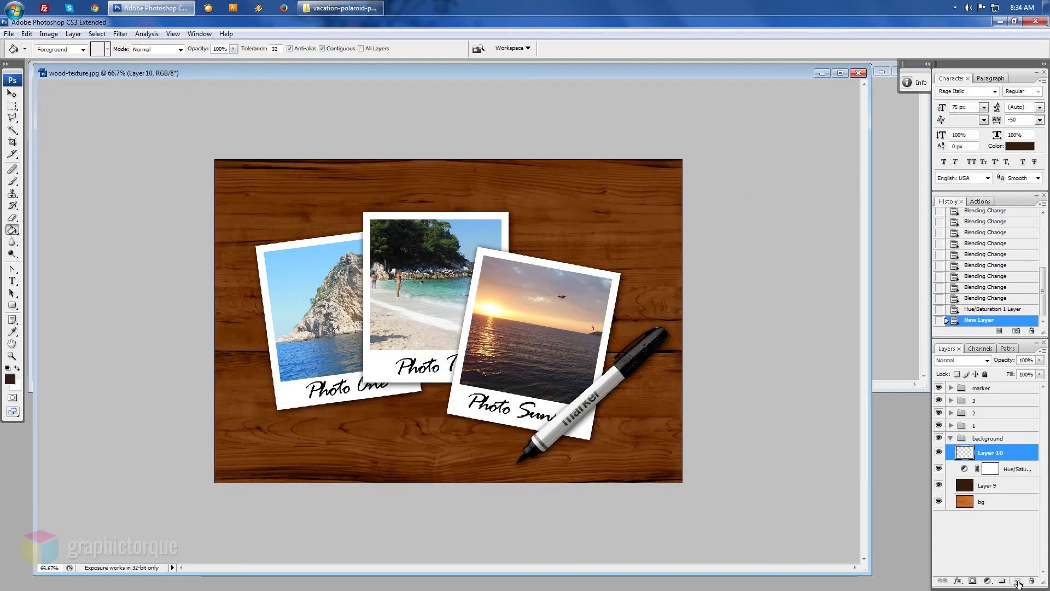
key(ctrl+z)
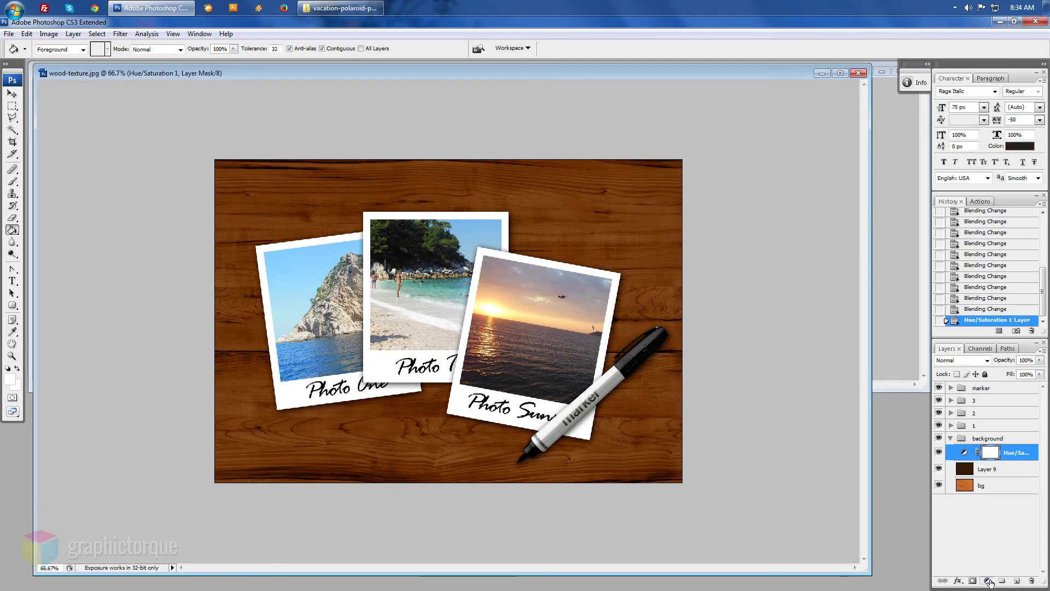
- Add a Curves adjustment layer with an S-shaped curve for more brightness and contrast
click(989, 581)
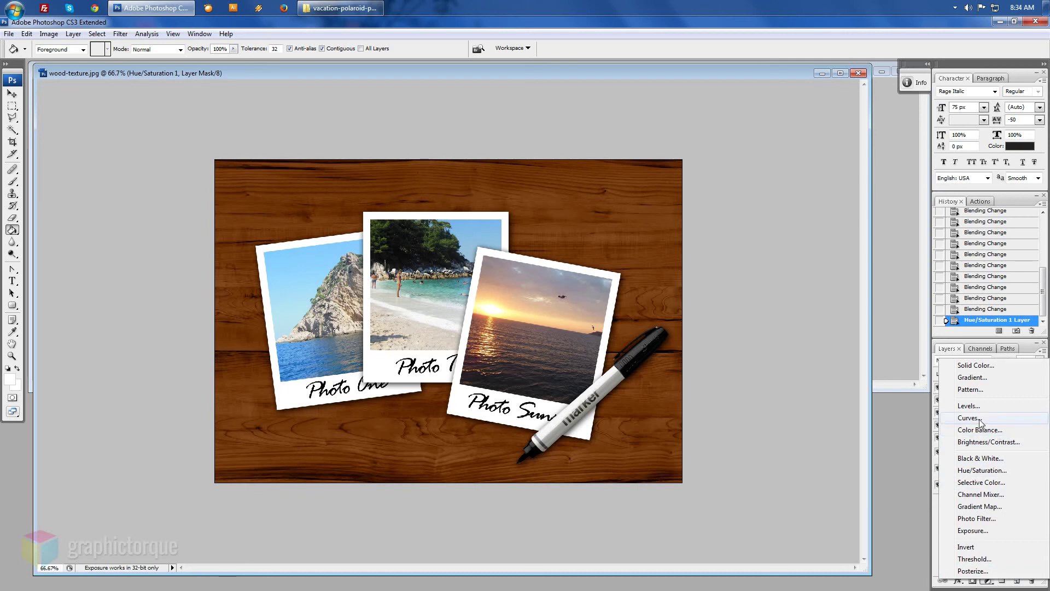
click(980, 418)
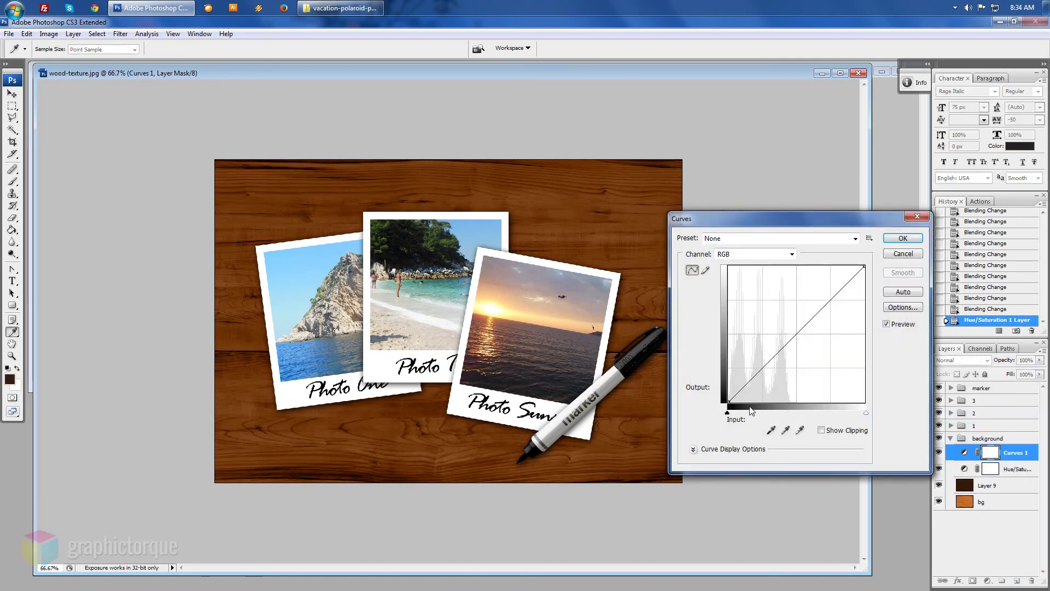
drag(759, 372, 757, 356)
drag(820, 296, 817, 288)
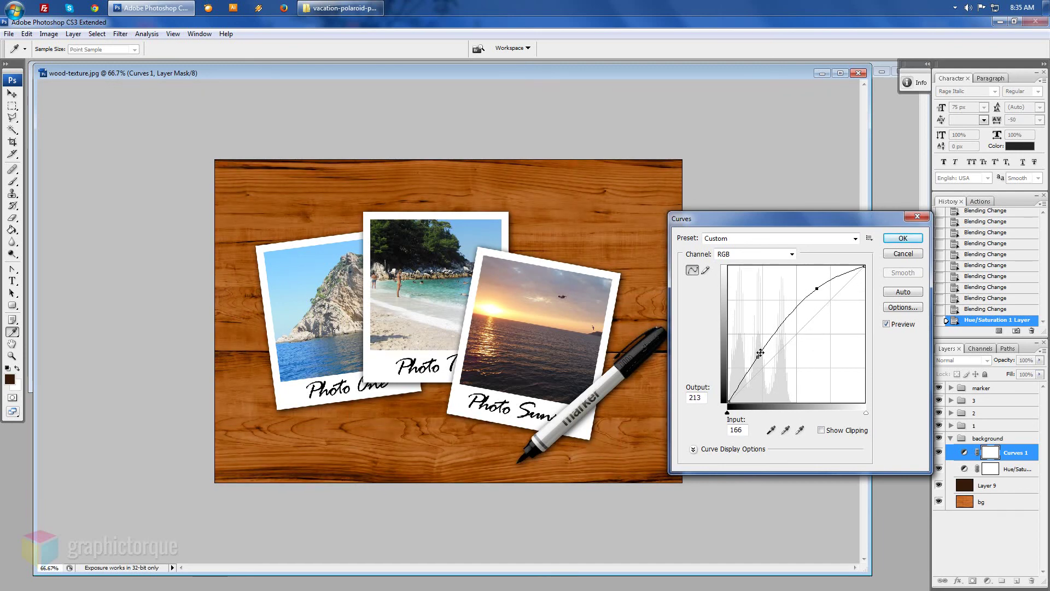
mouse_move(759, 355)
mouse_down()
mouse_move(771, 367)
mouse_move(781, 346)
mouse_move(771, 347)
mouse_up()
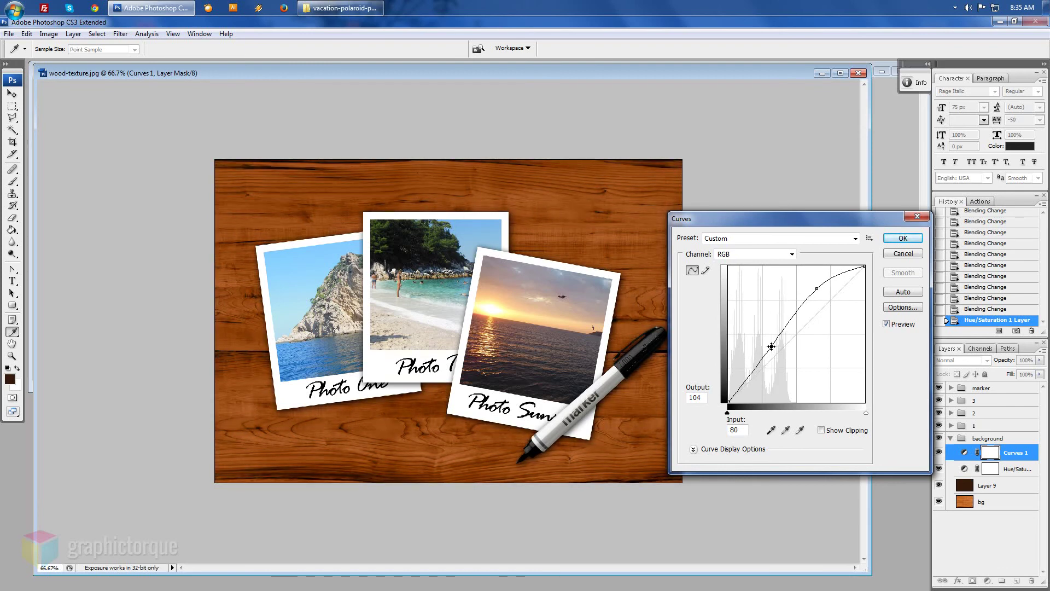
mouse_move(772, 347)
mouse_down()
mouse_move(757, 354)
mouse_move(770, 359)
mouse_move(757, 356)
mouse_up()
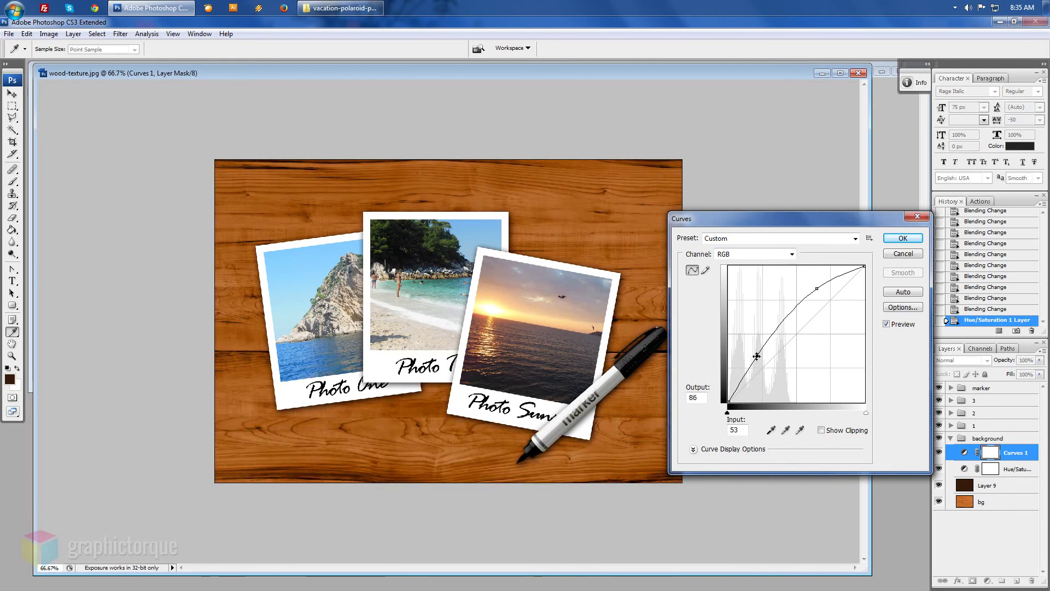
click(903, 238)
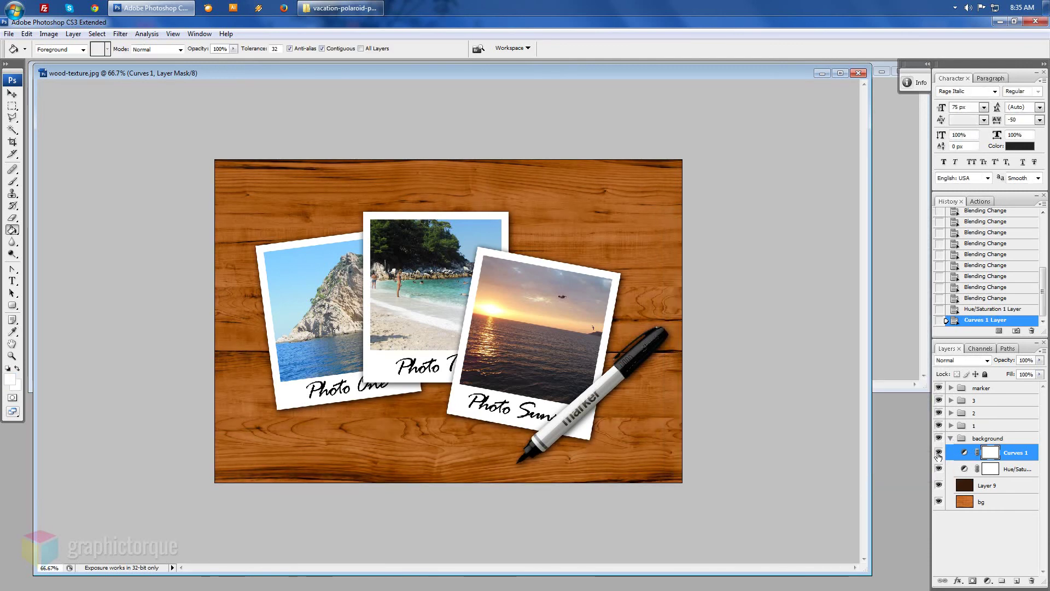
- Compare the wood with adjustments toggled off, then add empty Layer 10 above Curves 1
mouse_move(939, 453)
mouse_down()
mouse_move(939, 487)
mouse_move(939, 451)
mouse_up()
click(939, 468)
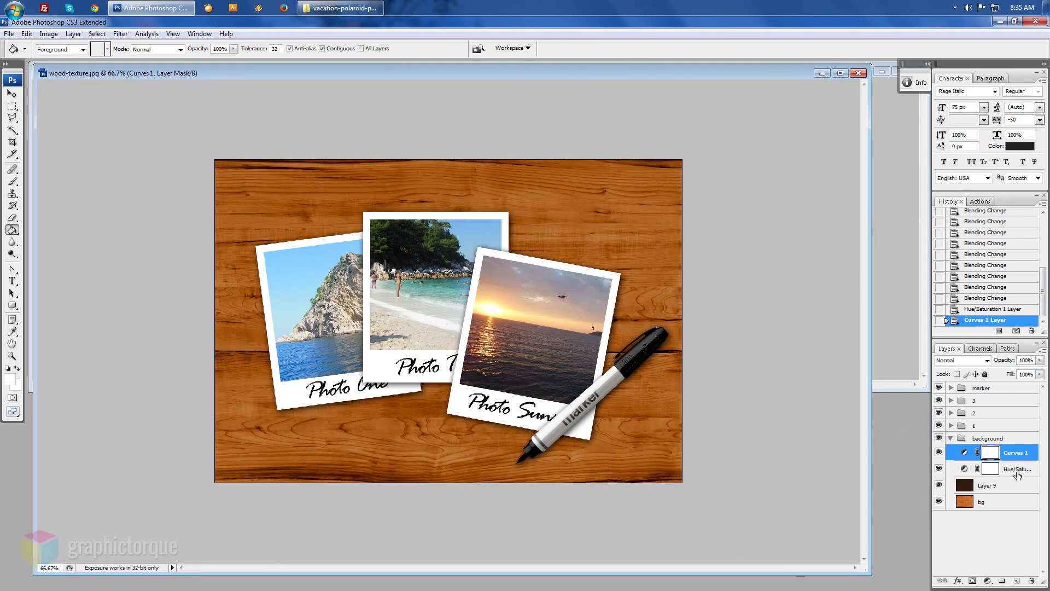
click(1017, 474)
click(1017, 583)
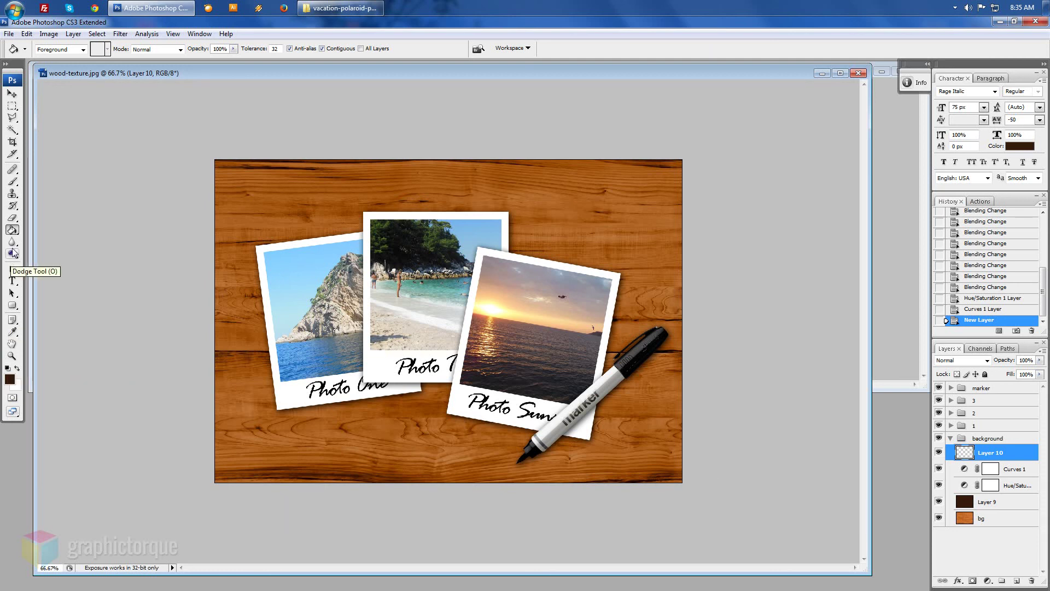
- Fill Layer 10 with dark brown and set up a soft eraser enlarged to 700 px
click(418, 364)
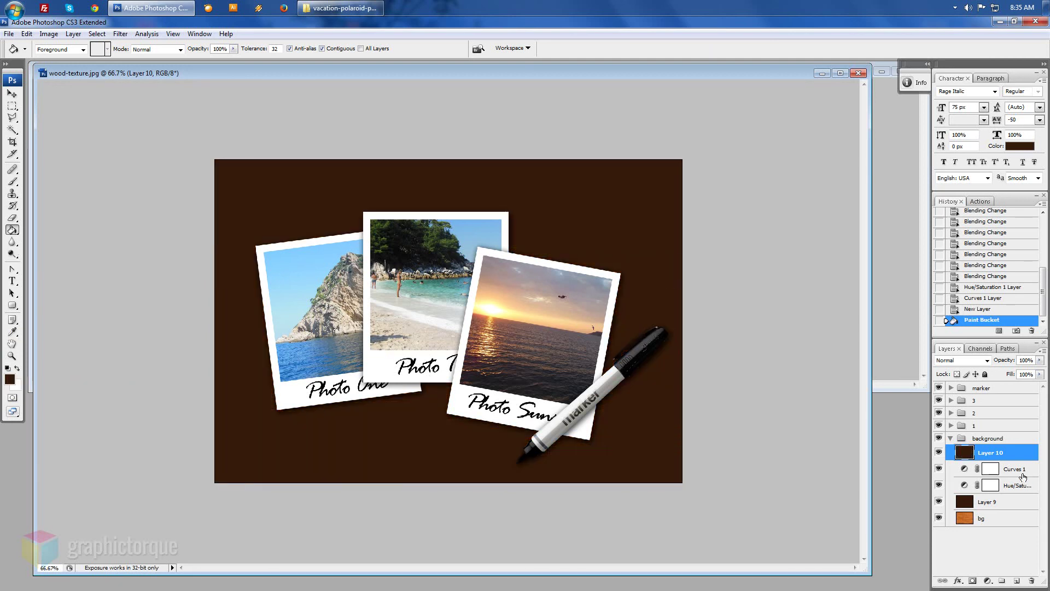
key(e)
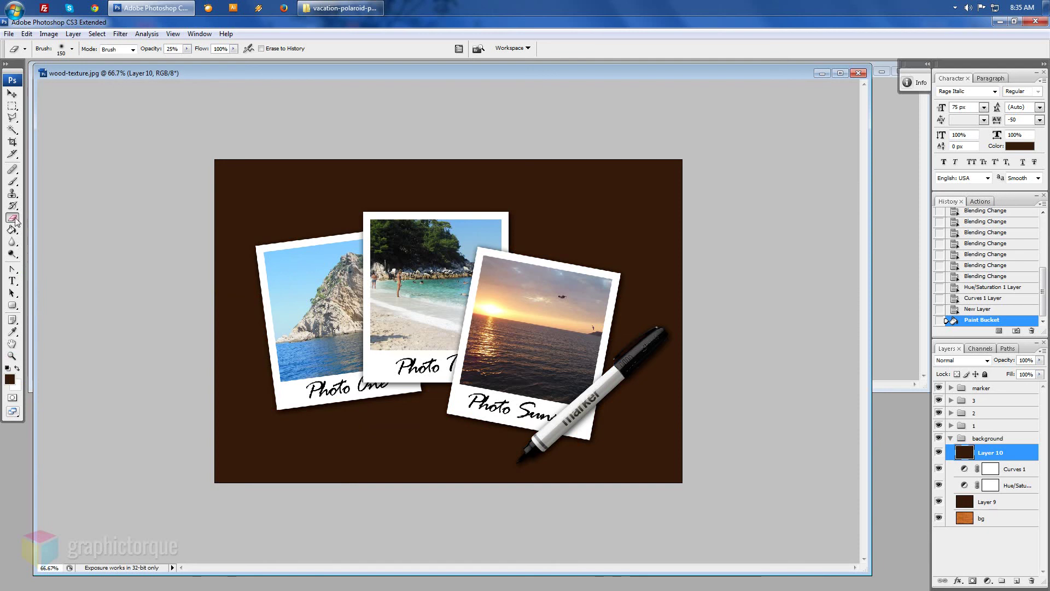
click(71, 49)
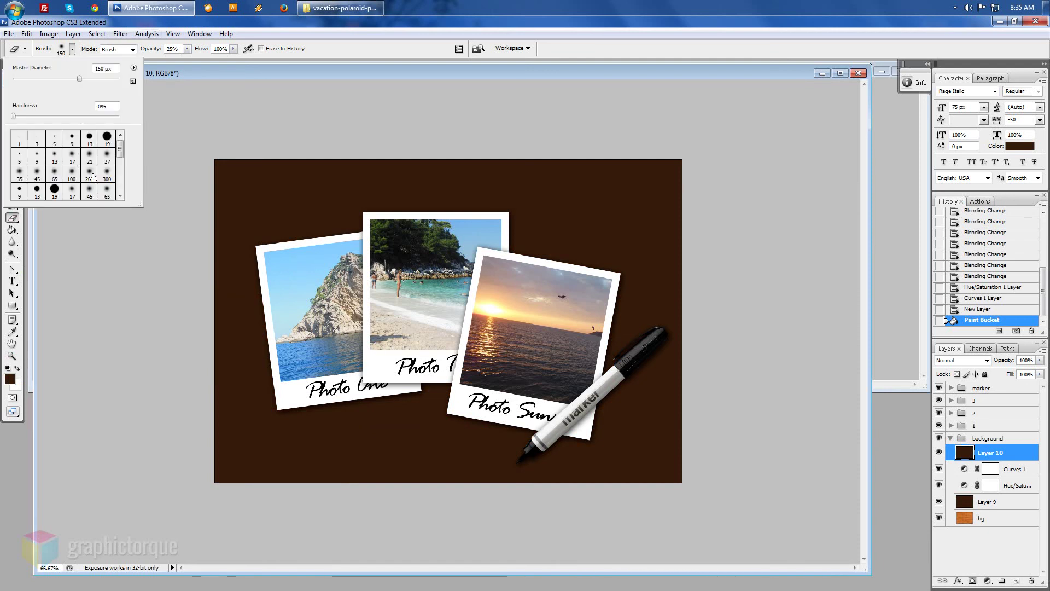
drag(141, 205, 199, 279)
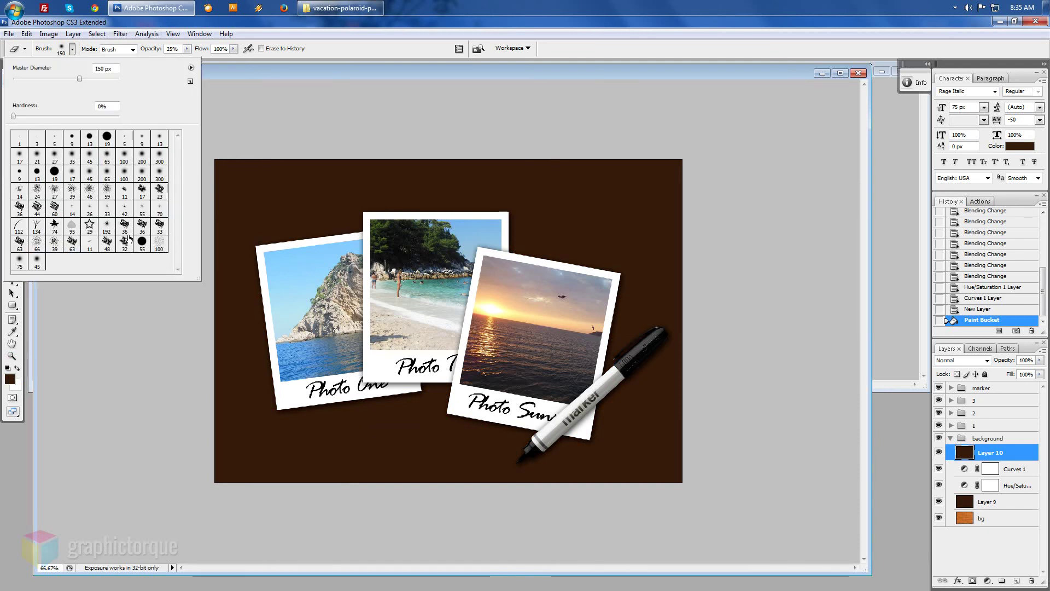
click(157, 176)
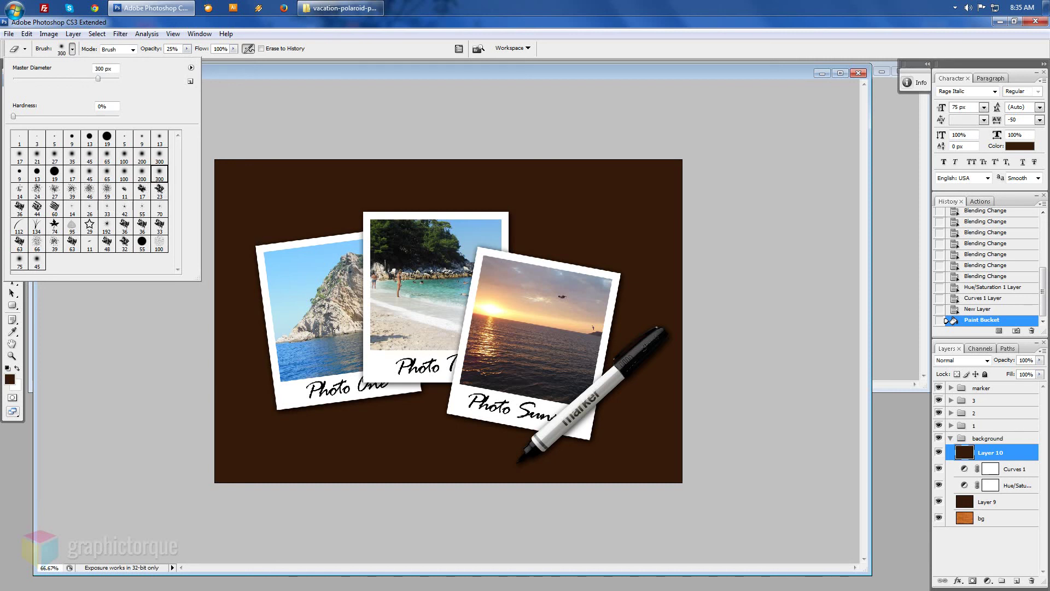
click(281, 73)
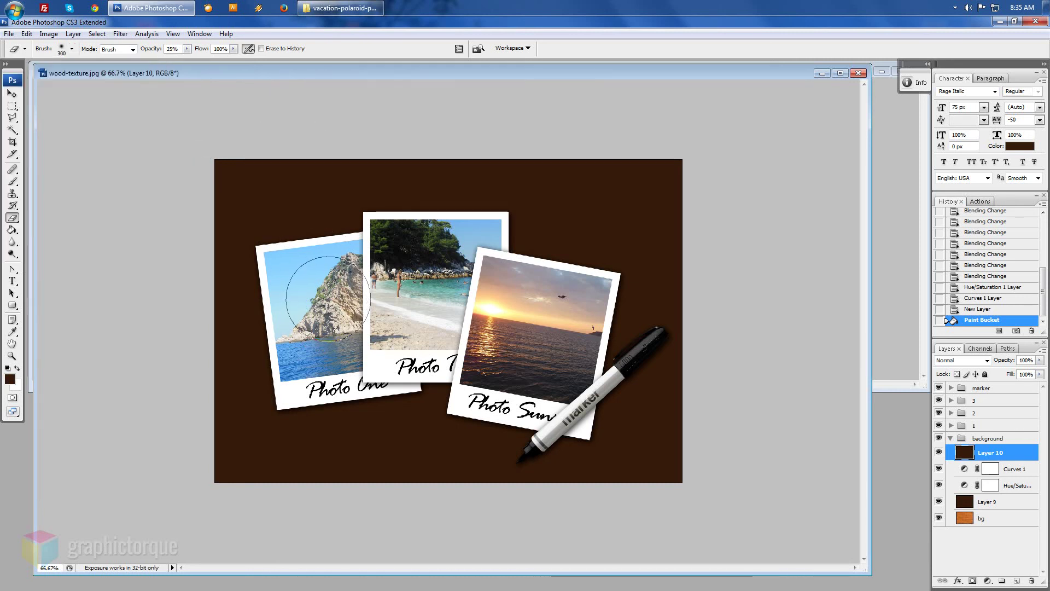
key(bracketright)
key(bracketright)
key(bracketright)
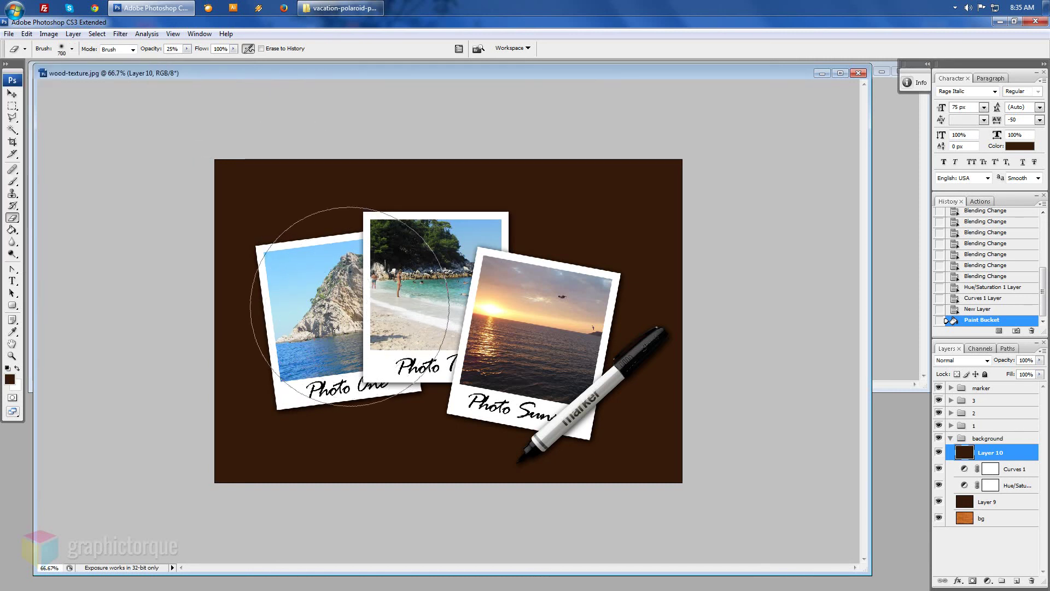
- Softly erase the dark fill from the centre at 25–50% opacity, leaving edge vignetting
mouse_move(339, 299)
mouse_down()
mouse_move(306, 251)
mouse_move(331, 282)
mouse_up()
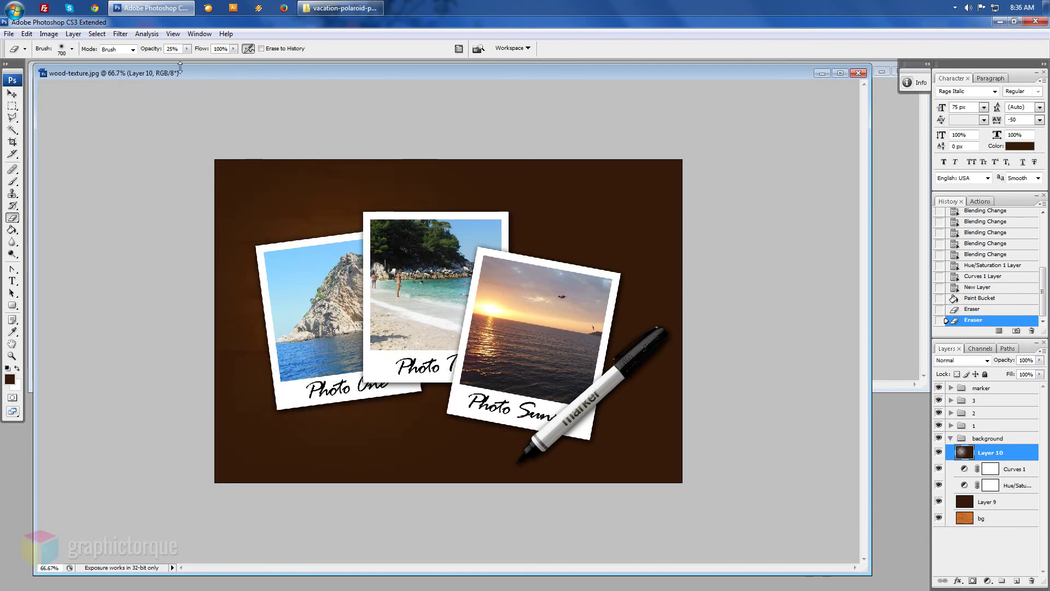
key(5)
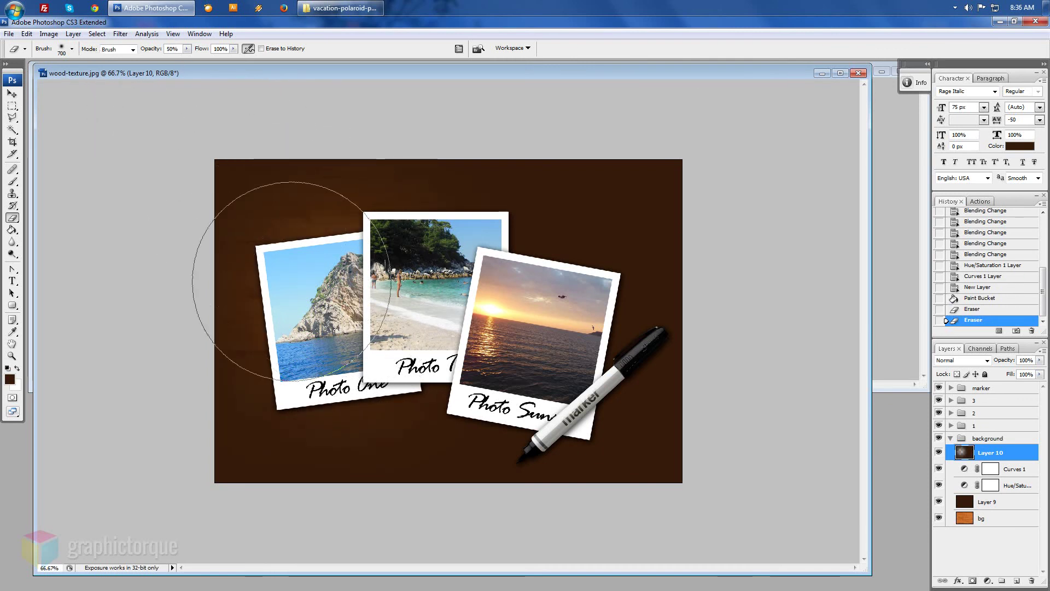
mouse_move(282, 293)
mouse_down()
mouse_move(326, 282)
mouse_move(305, 237)
mouse_move(286, 235)
mouse_move(351, 281)
mouse_up()
mouse_move(431, 302)
mouse_down()
mouse_move(520, 285)
mouse_move(537, 257)
mouse_move(547, 296)
mouse_move(527, 315)
mouse_move(306, 328)
mouse_move(323, 361)
mouse_move(352, 263)
mouse_move(355, 280)
mouse_move(481, 317)
mouse_move(551, 376)
mouse_move(491, 320)
mouse_move(580, 307)
mouse_move(539, 277)
mouse_move(350, 337)
mouse_move(316, 318)
mouse_move(492, 328)
mouse_move(366, 314)
mouse_move(426, 306)
mouse_move(339, 290)
mouse_move(266, 228)
mouse_move(317, 175)
mouse_move(542, 328)
mouse_move(497, 270)
mouse_move(365, 276)
mouse_move(328, 314)
mouse_move(317, 352)
mouse_move(274, 356)
mouse_move(286, 356)
mouse_up()
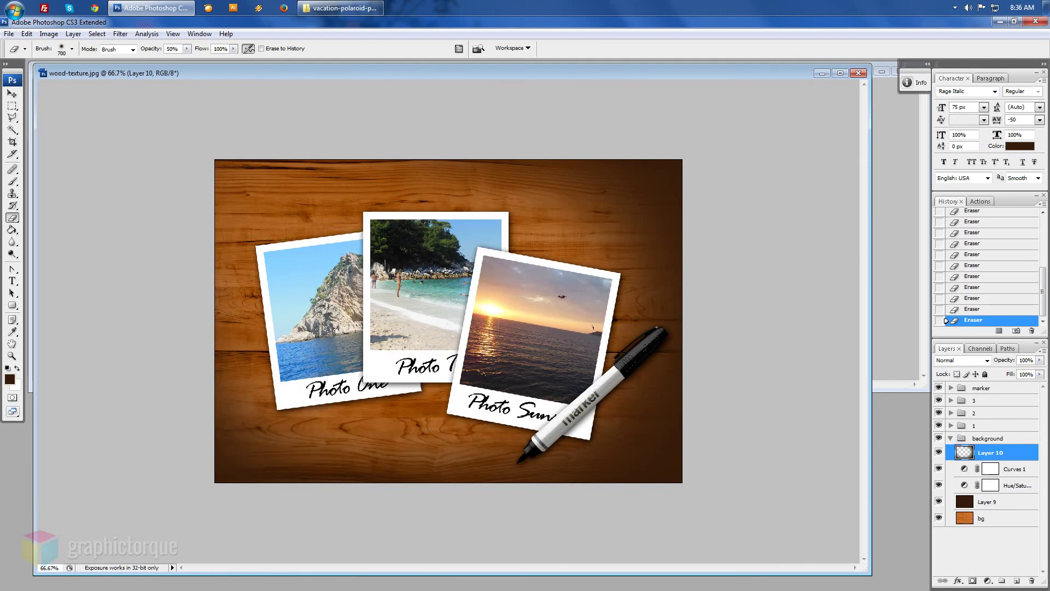
- Set Layer 10's blend mode to Difference
click(11, 92)
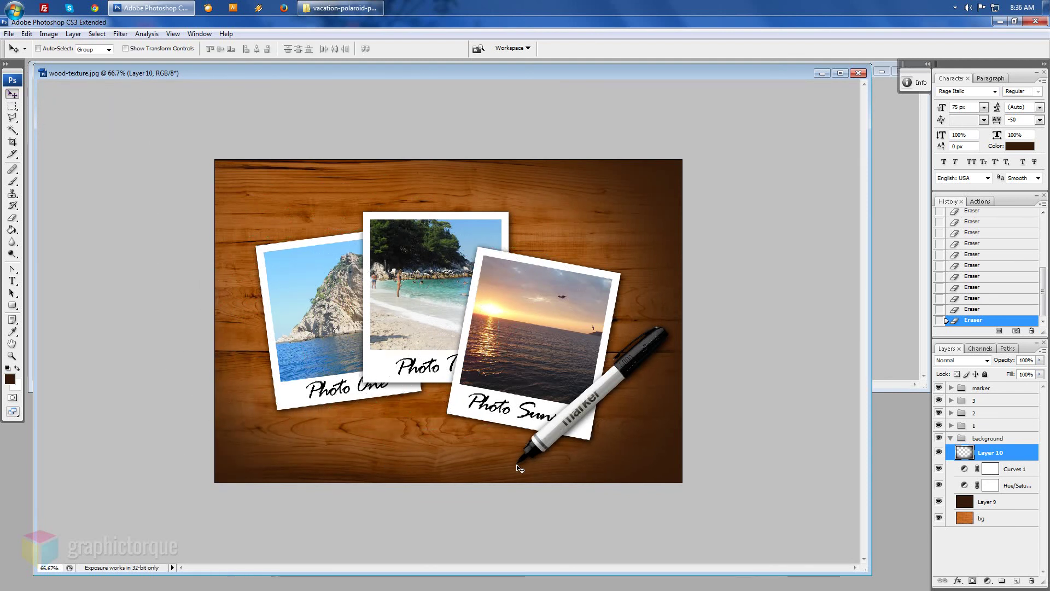
click(962, 361)
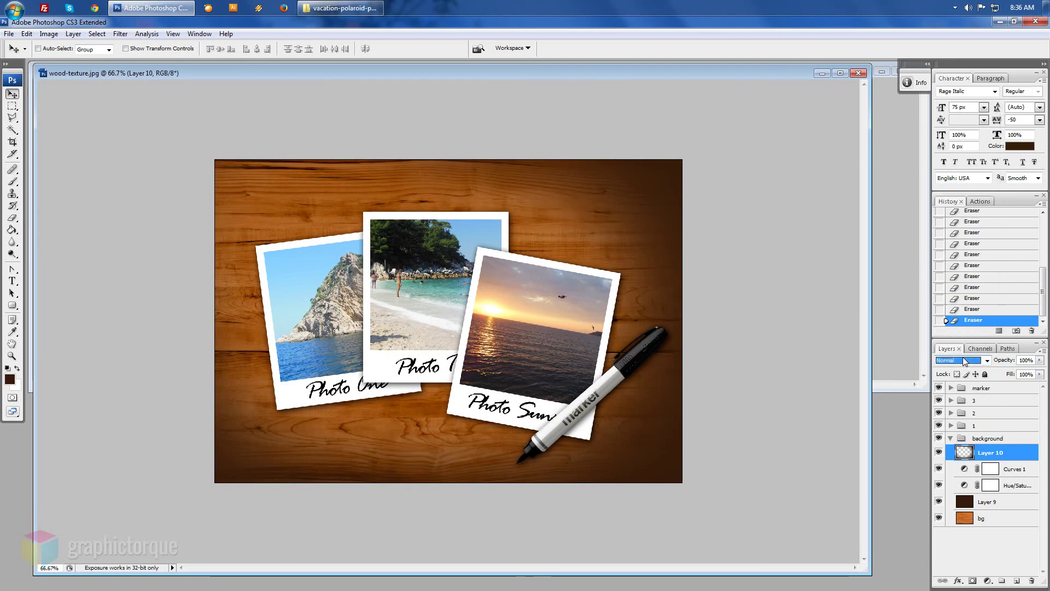
key(Up)
key(Up)
key(Up)
key(Up)
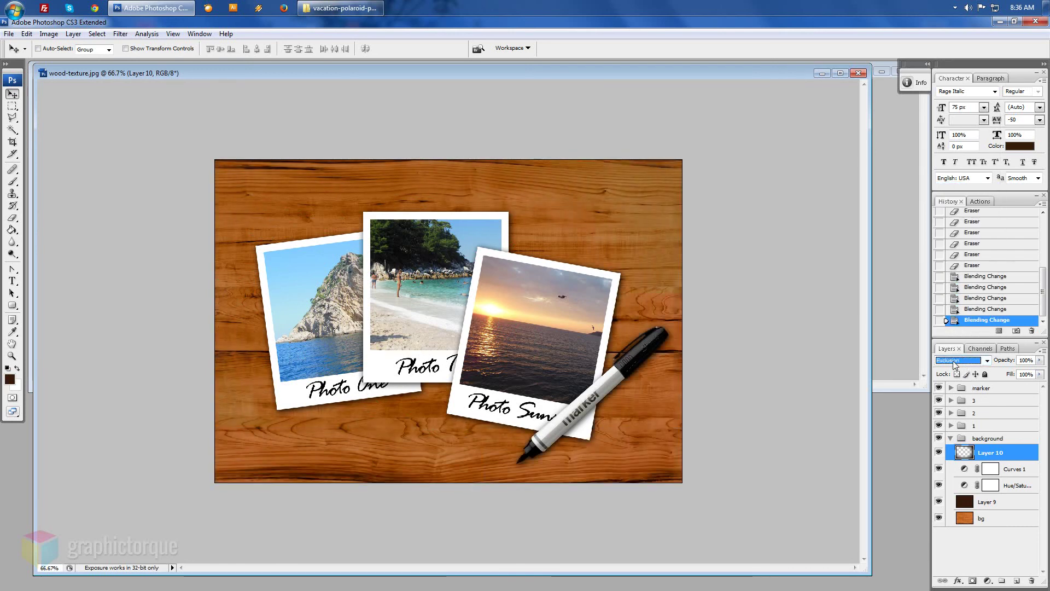
key(Up)
key(Up)
key(Down)
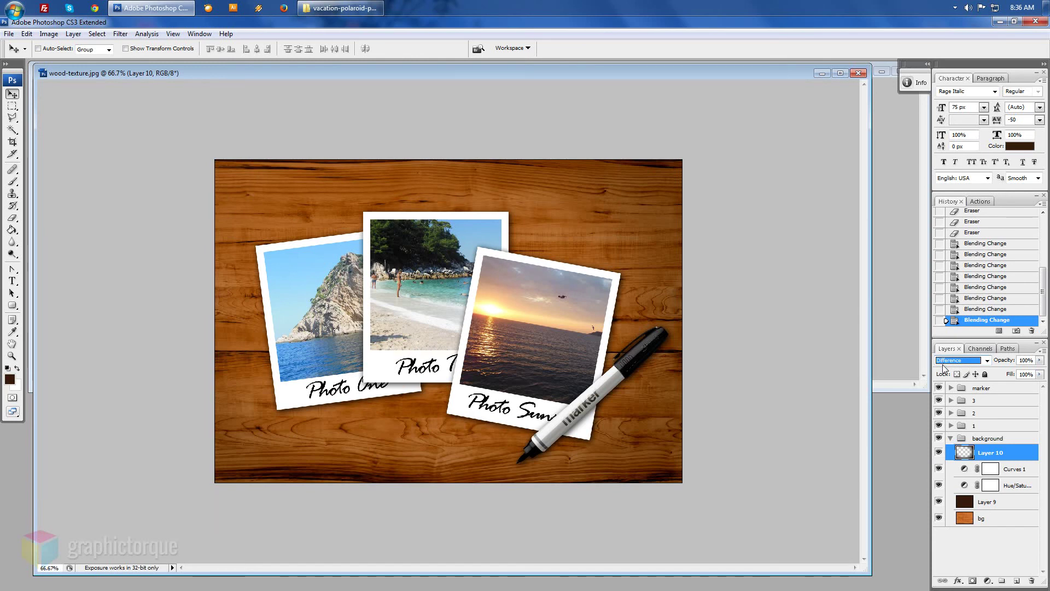
key(Up)
key(Down)
- Duplicate Layer 10 as Layer 10 copy to deepen the vignette
right_click(1008, 458)
click(974, 237)
key(Return)
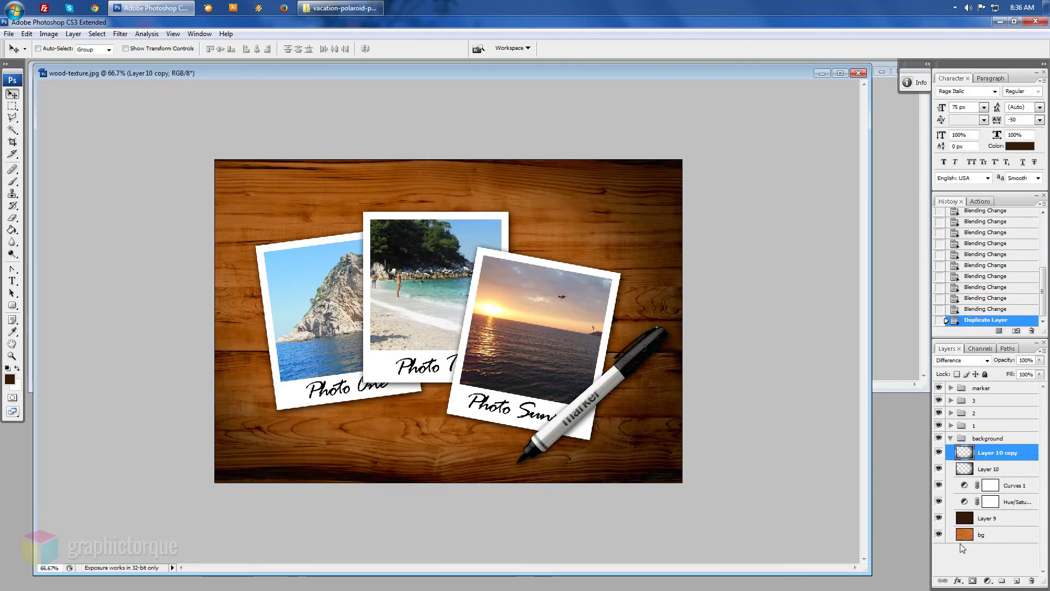
- Preview the finished polaroid-and-marker composition full-screen on a black background
key(ctrl+alt+0)
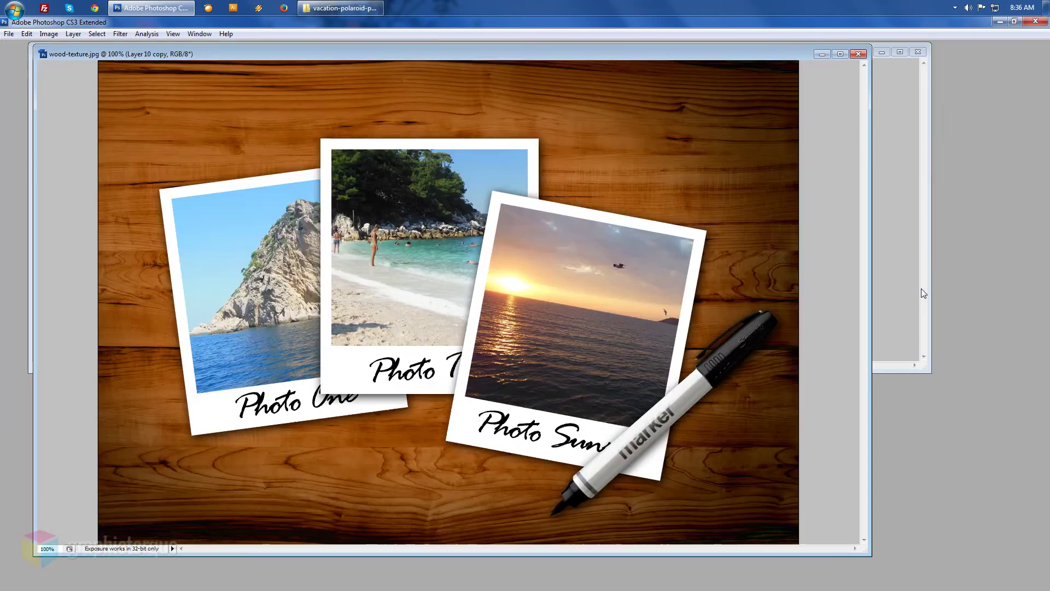
key(f)
key(f)
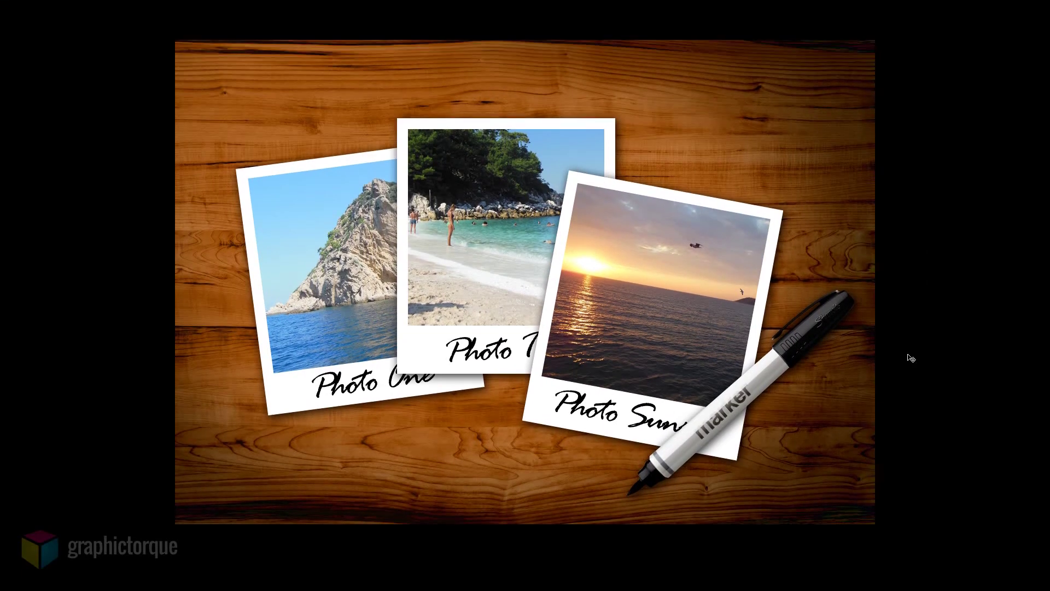
key(ctrl+plus)
key(ctrl+minus)
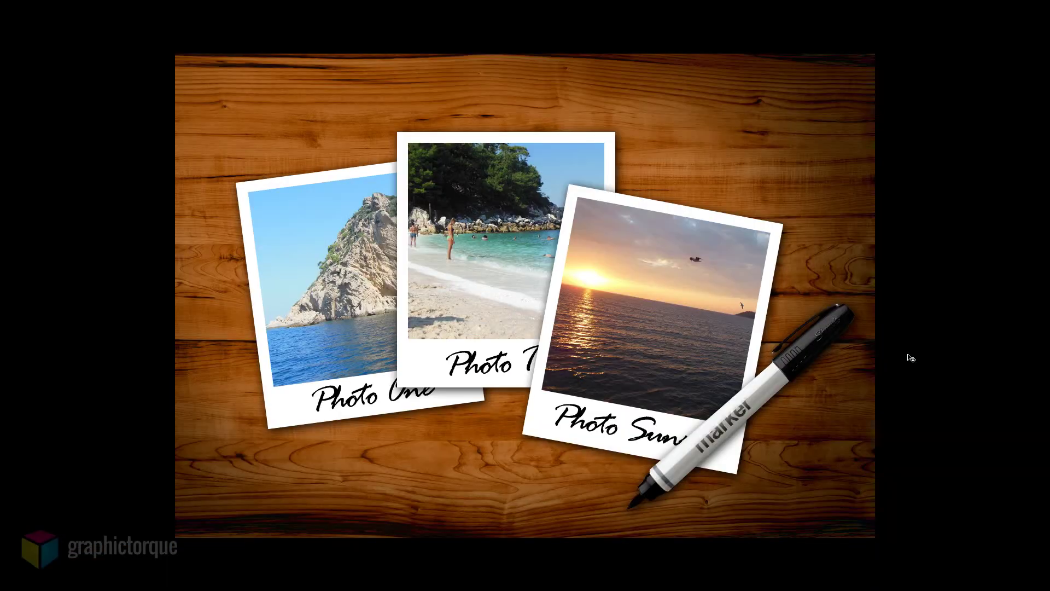